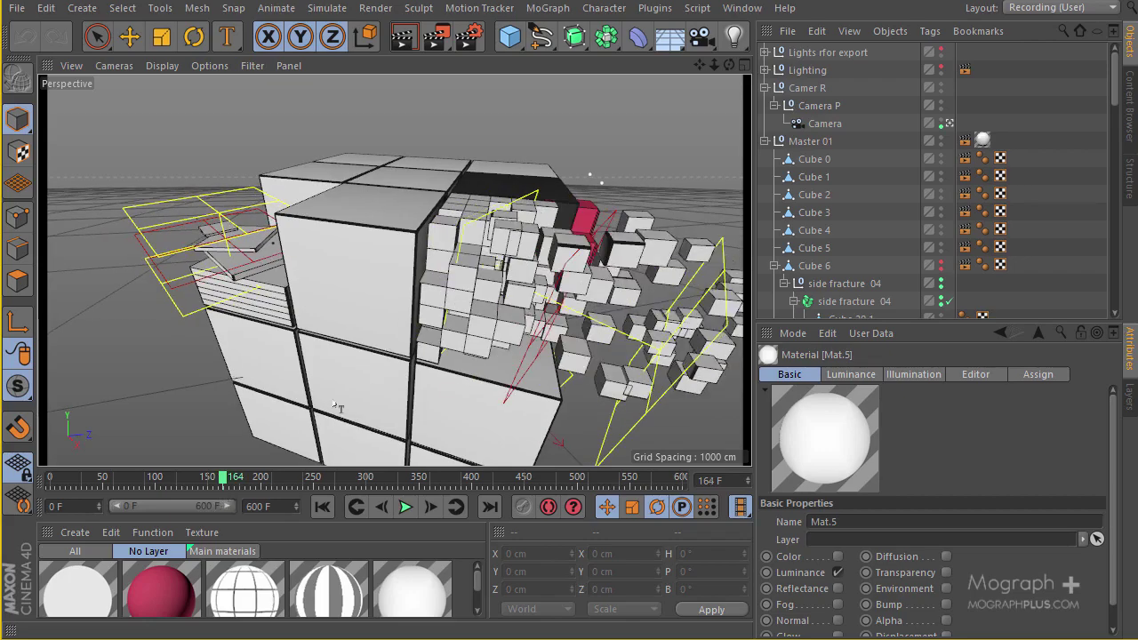
- Scrub the Cinema 4D fracture animation to frame 153 F
mouse_move(228, 476)
mouse_down()
mouse_move(247, 478)
mouse_move(209, 479)
mouse_move(269, 480)
mouse_move(213, 487)
mouse_up()
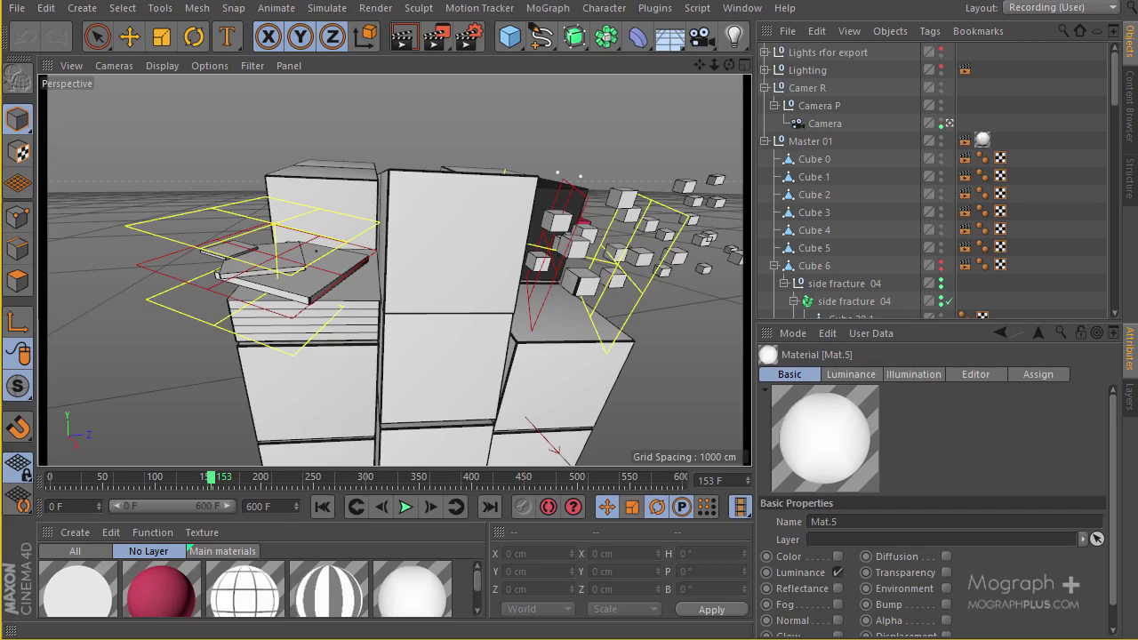
- Add a Motion Vector pass to the Multi-Pass list beside Diffuse, Reflection, Depth and Object Buffers
click(468, 39)
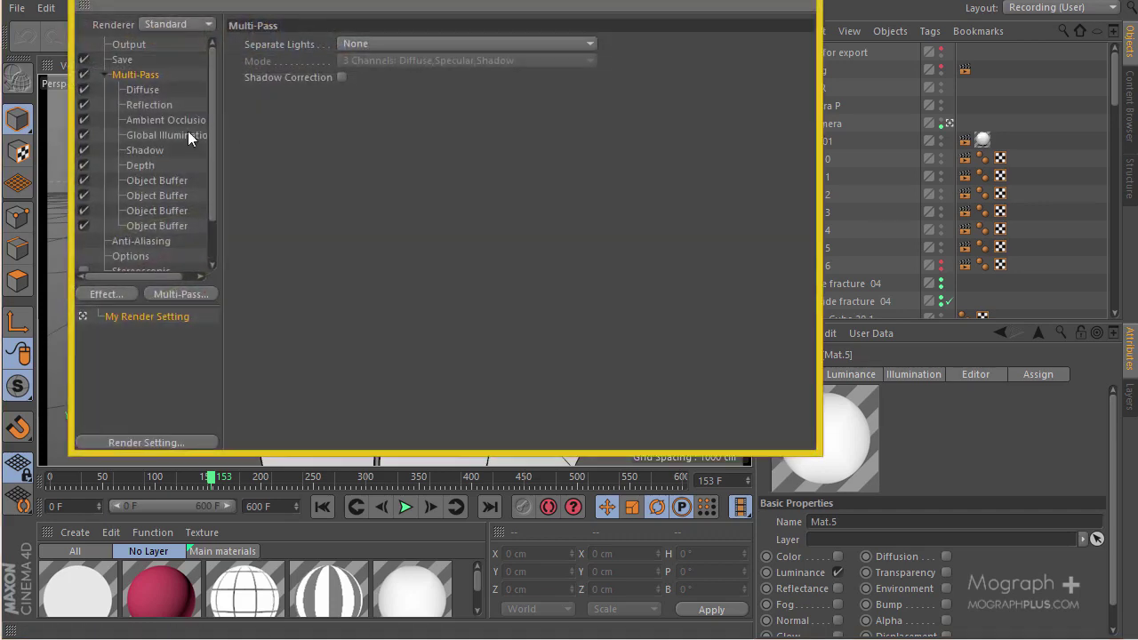
right_click(252, 129)
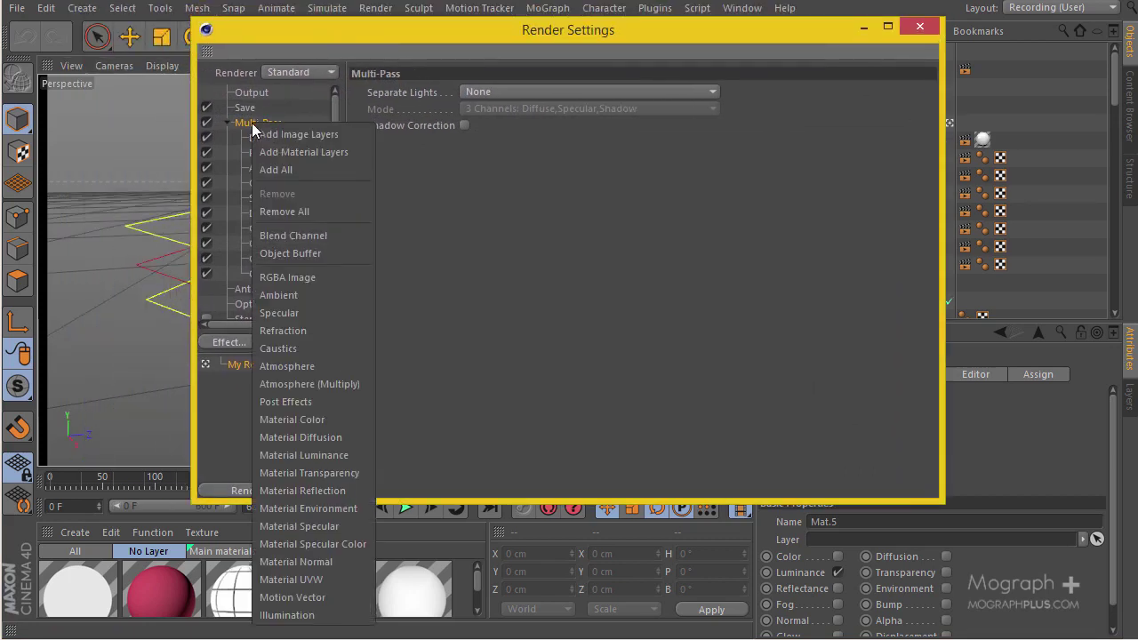
click(324, 598)
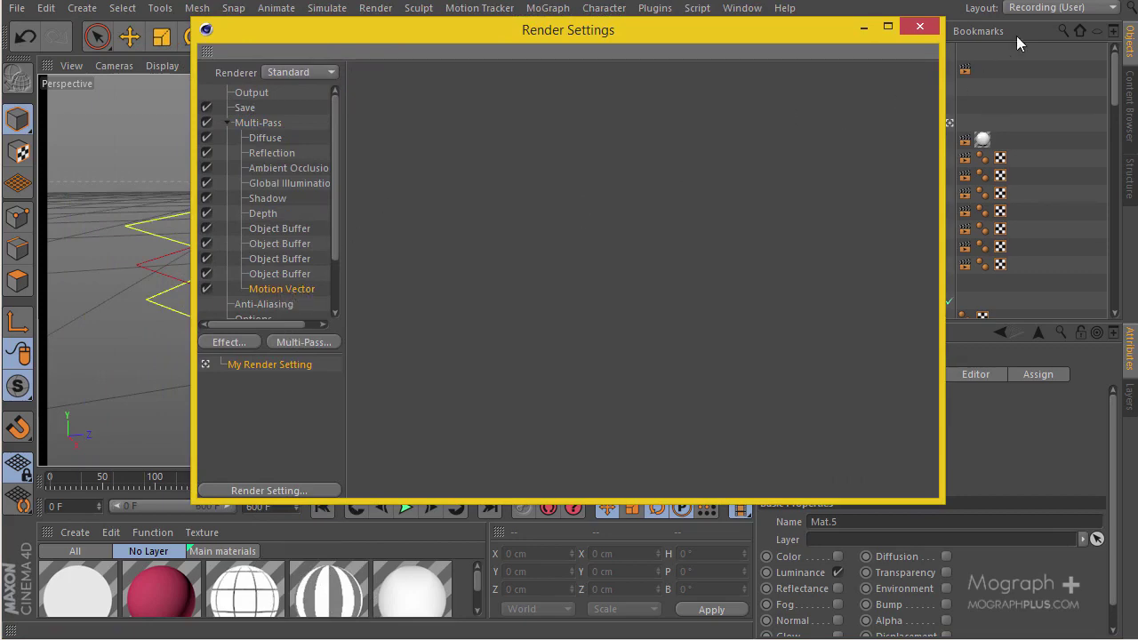
click(920, 26)
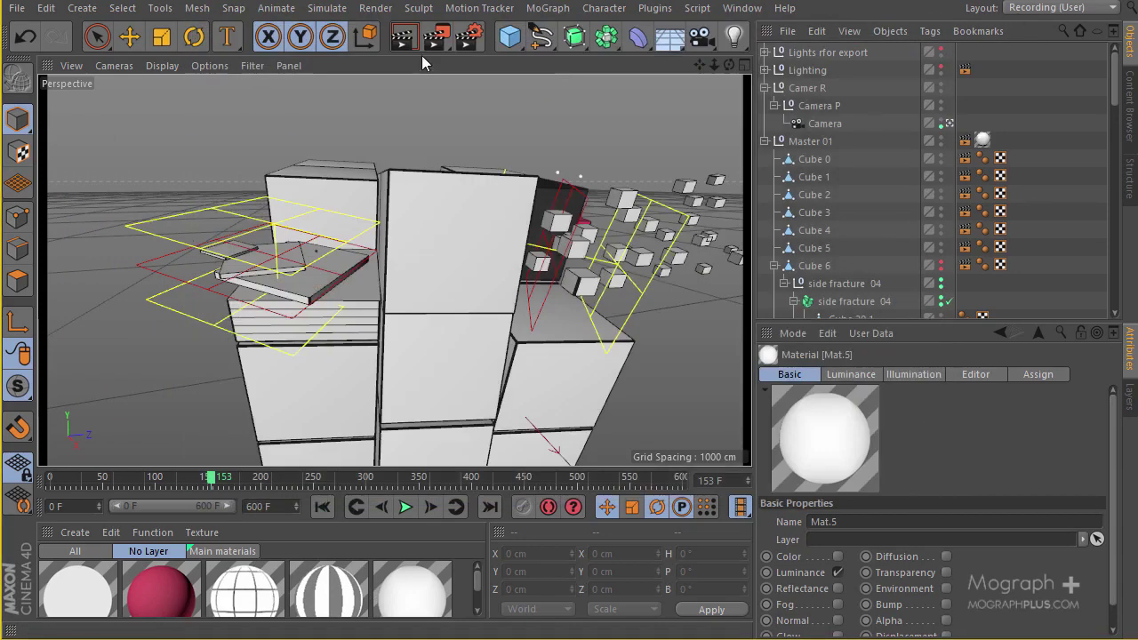
click(465, 37)
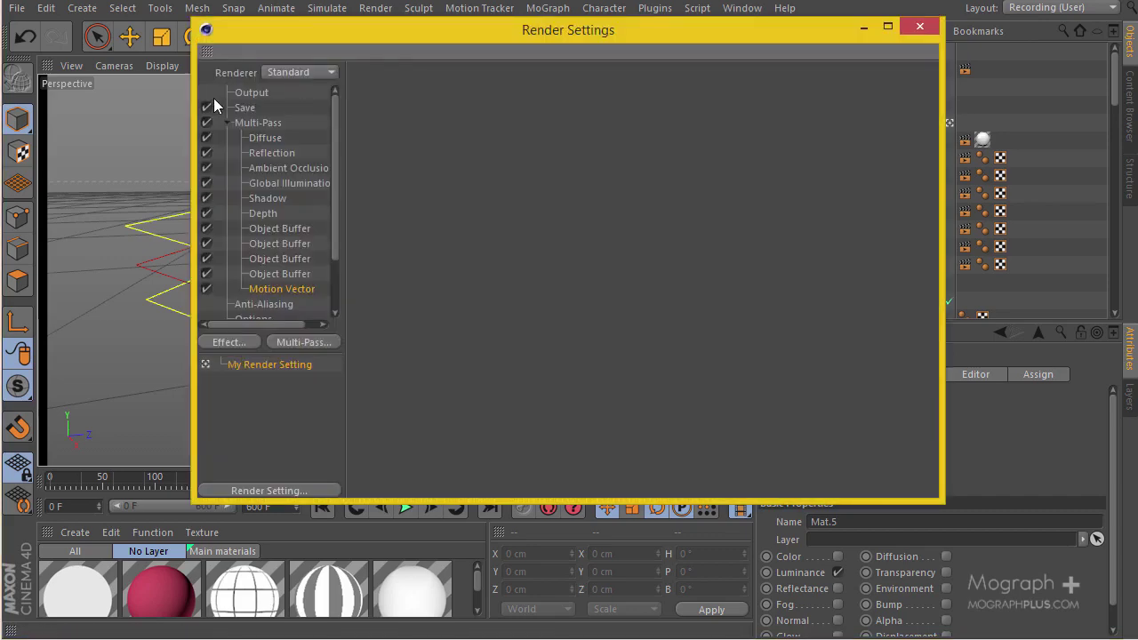
click(920, 27)
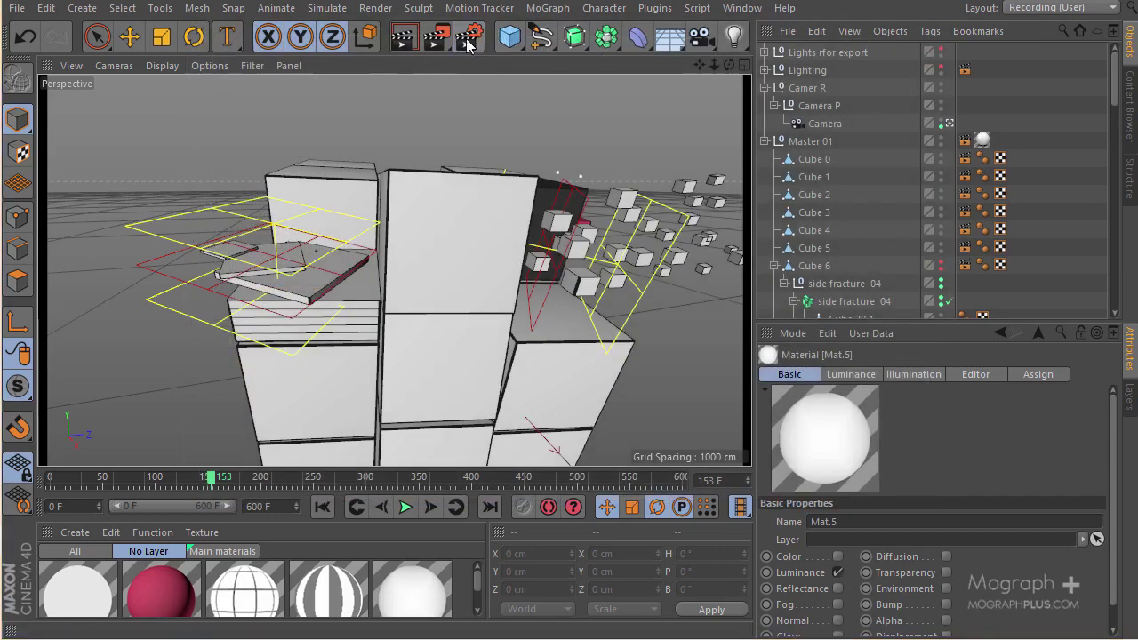
- Lock the output ratio and set width to 500 pixels, then test-render without saving a file
click(468, 37)
click(251, 93)
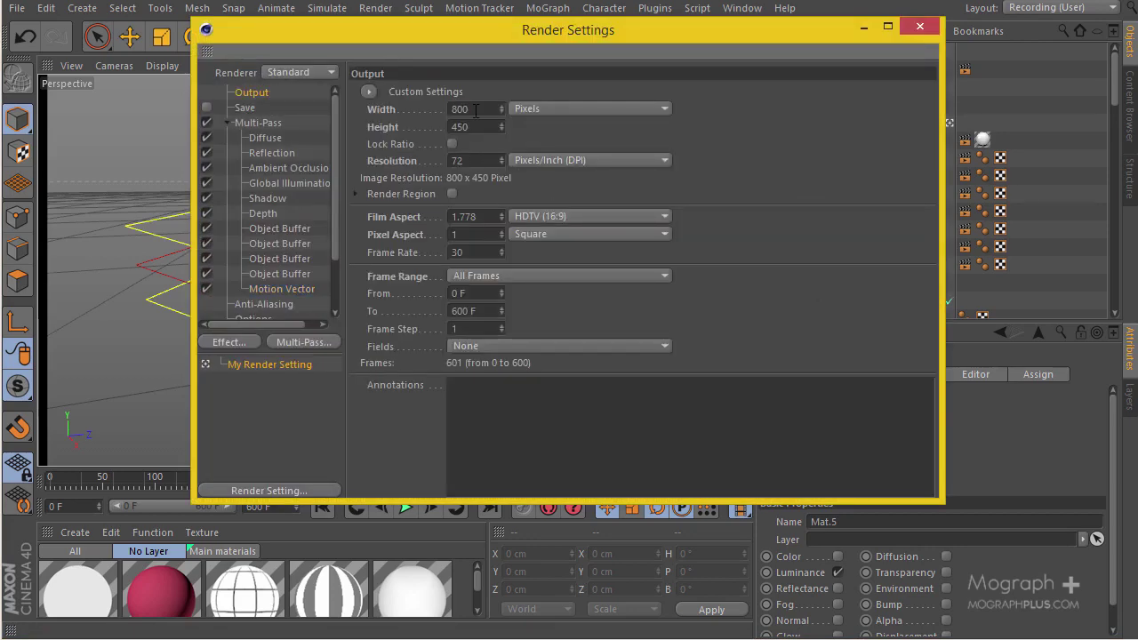
click(452, 144)
double_click(462, 108)
text(500)
key(Return)
click(919, 27)
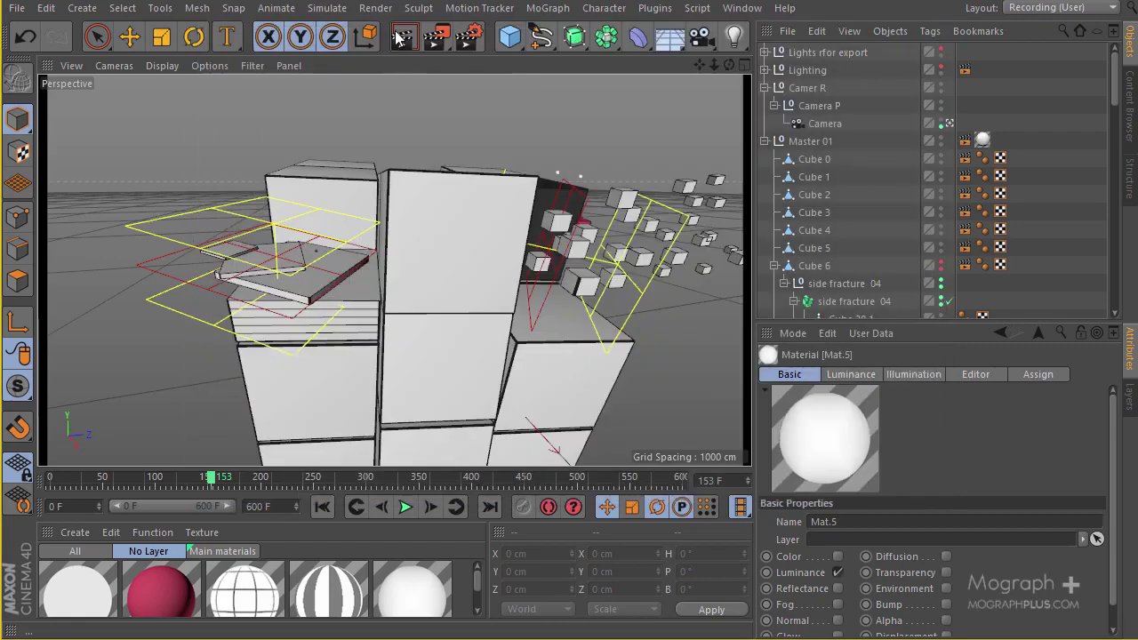
click(435, 36)
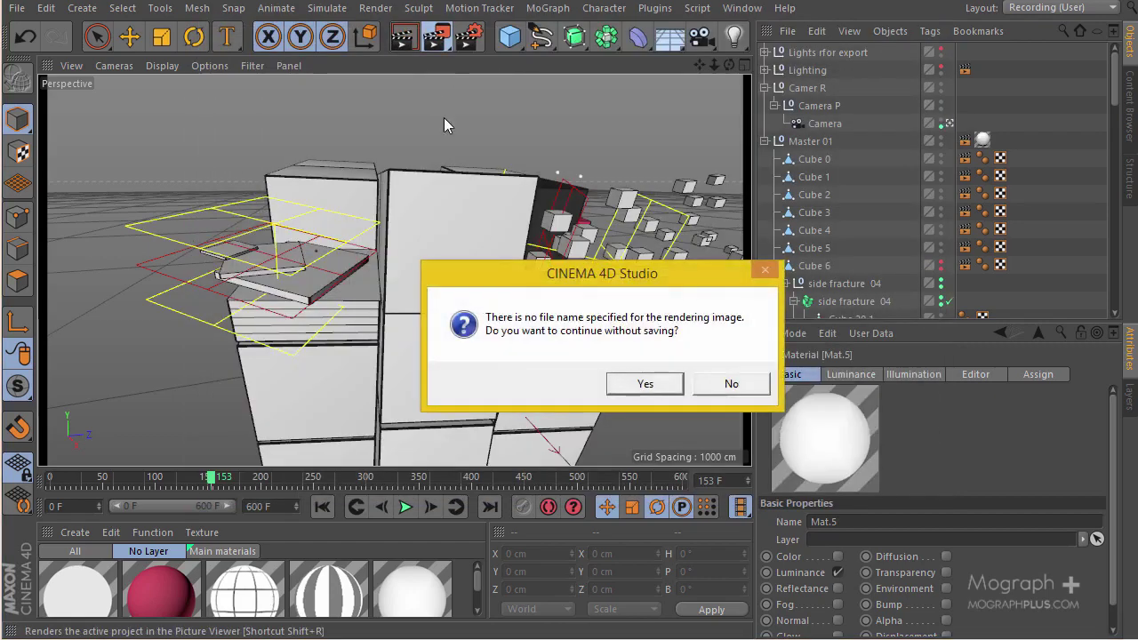
click(692, 385)
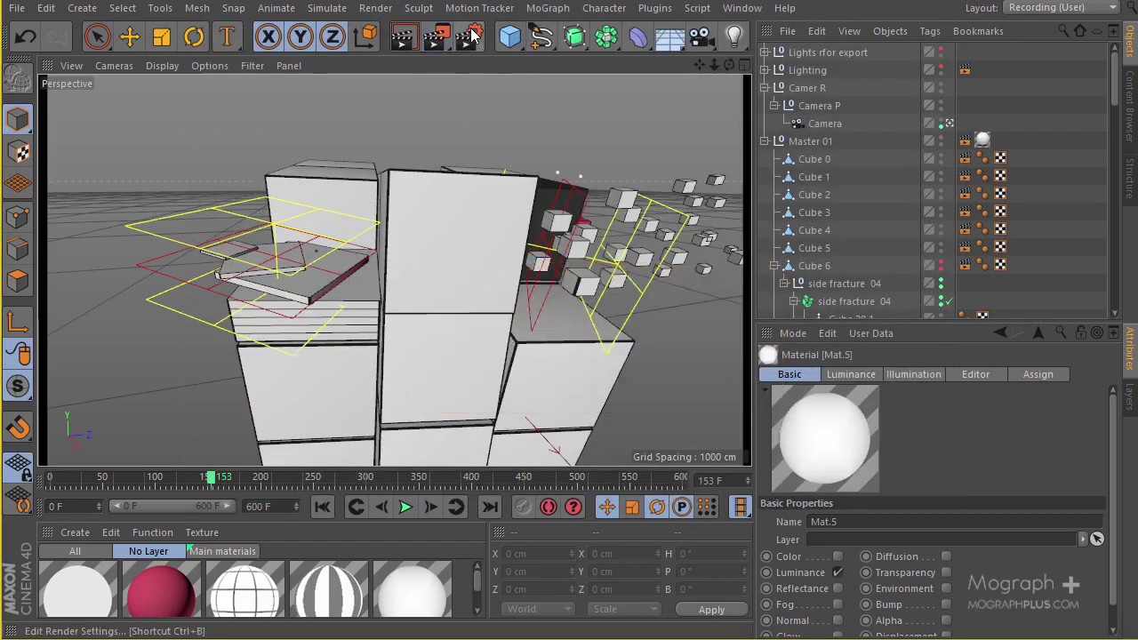
- Limit the frame range to Current Frame and render it to the Picture Viewer
click(469, 36)
click(554, 280)
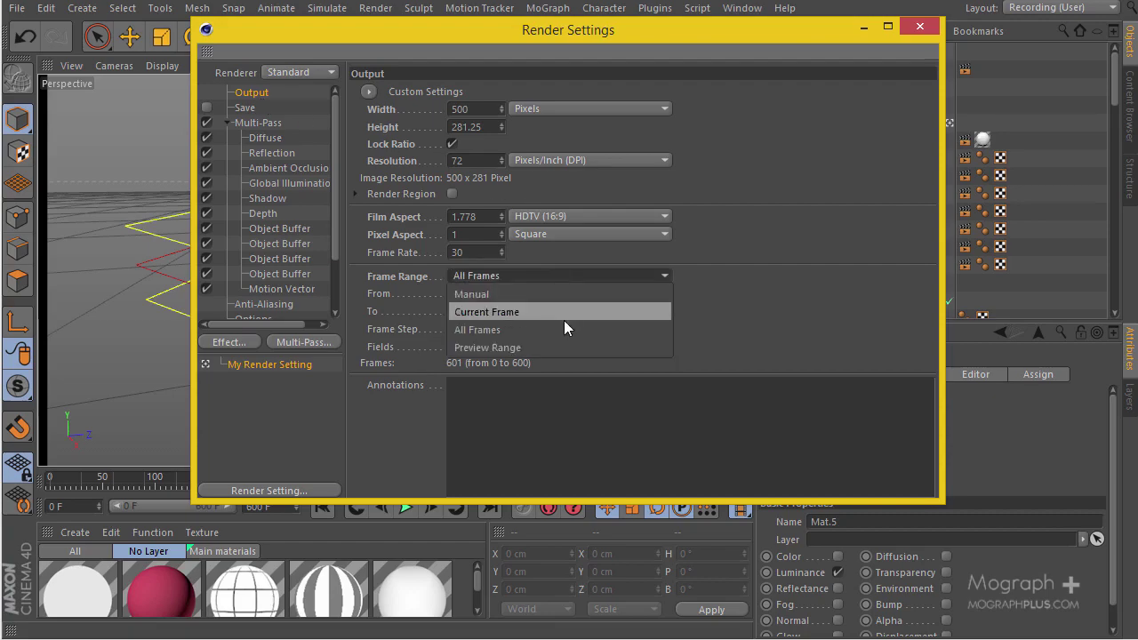
click(562, 316)
click(919, 29)
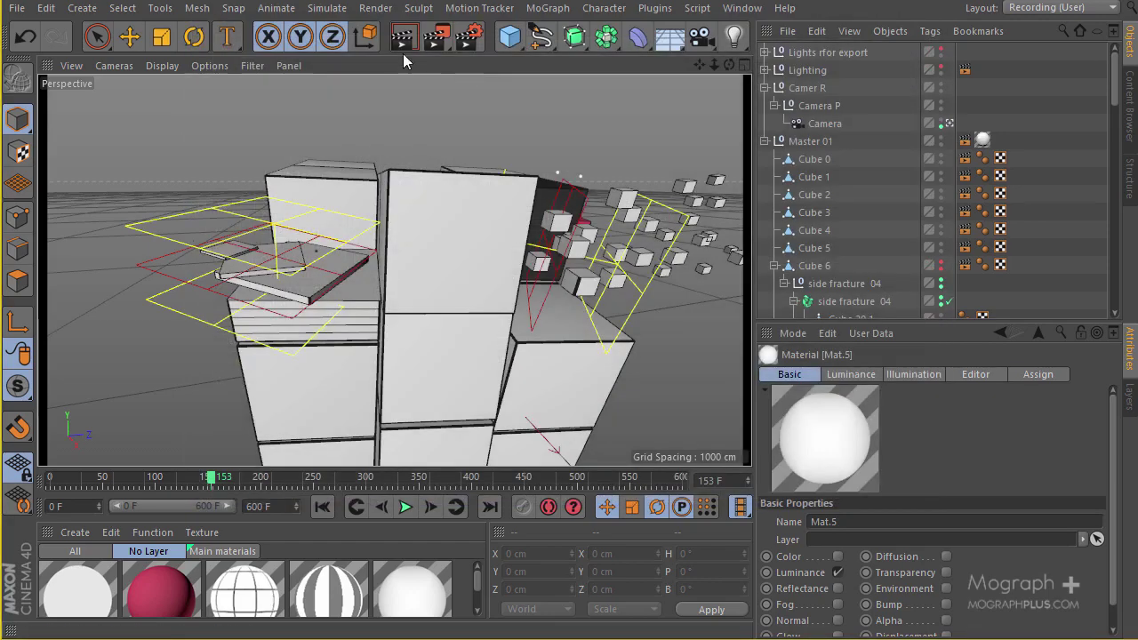
click(415, 37)
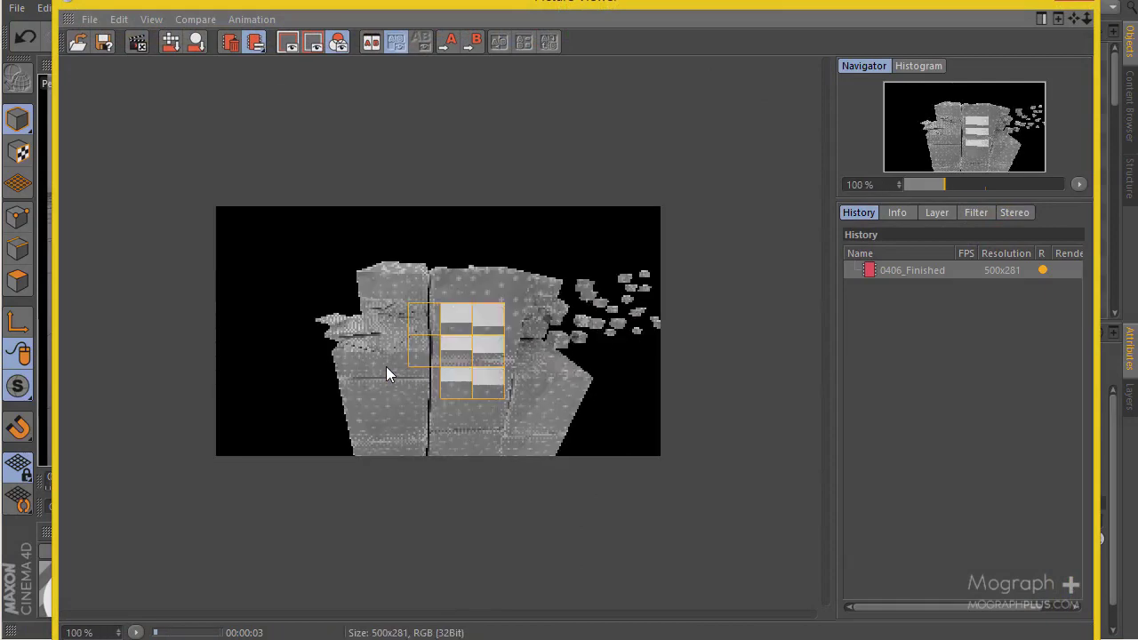
- Show the Motion Vector pass as a single pass in the Picture Viewer
click(931, 211)
click(932, 247)
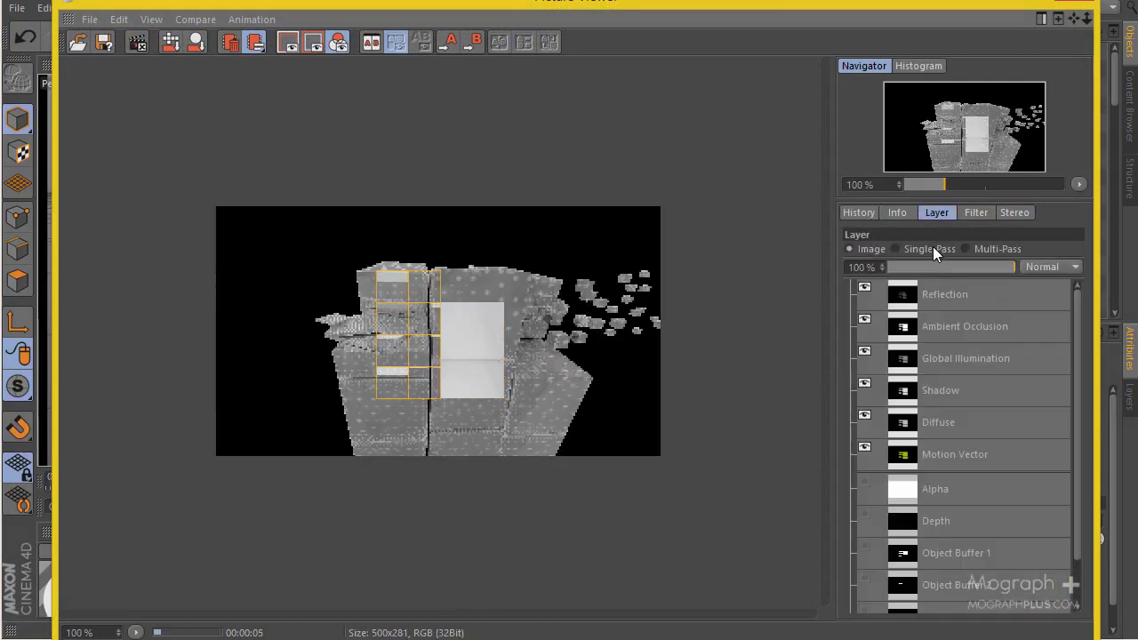
scroll(930, 359, down, 1)
click(944, 402)
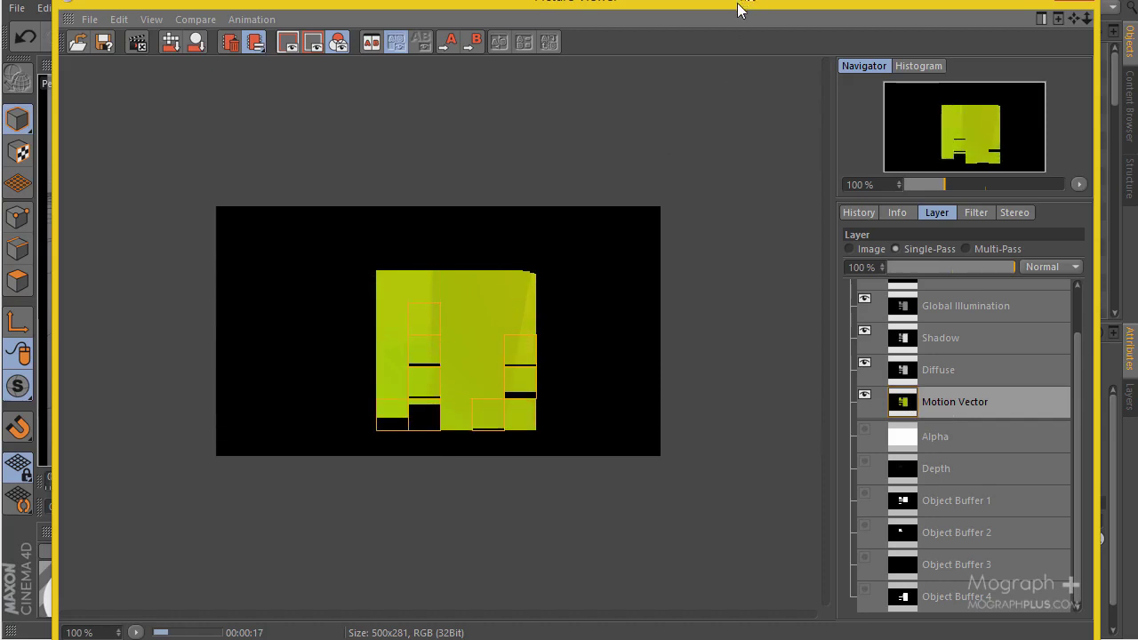
mouse_move(737, 2)
mouse_down()
mouse_move(656, 357)
mouse_move(698, 153)
mouse_move(749, 20)
mouse_up()
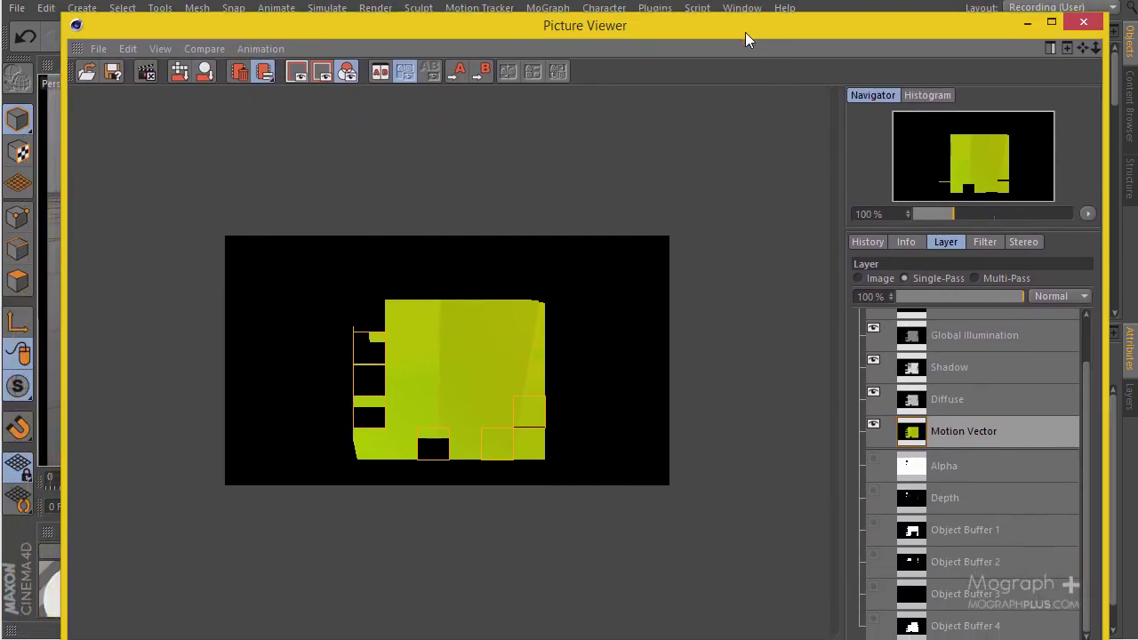
scroll(530, 347, up, 1)
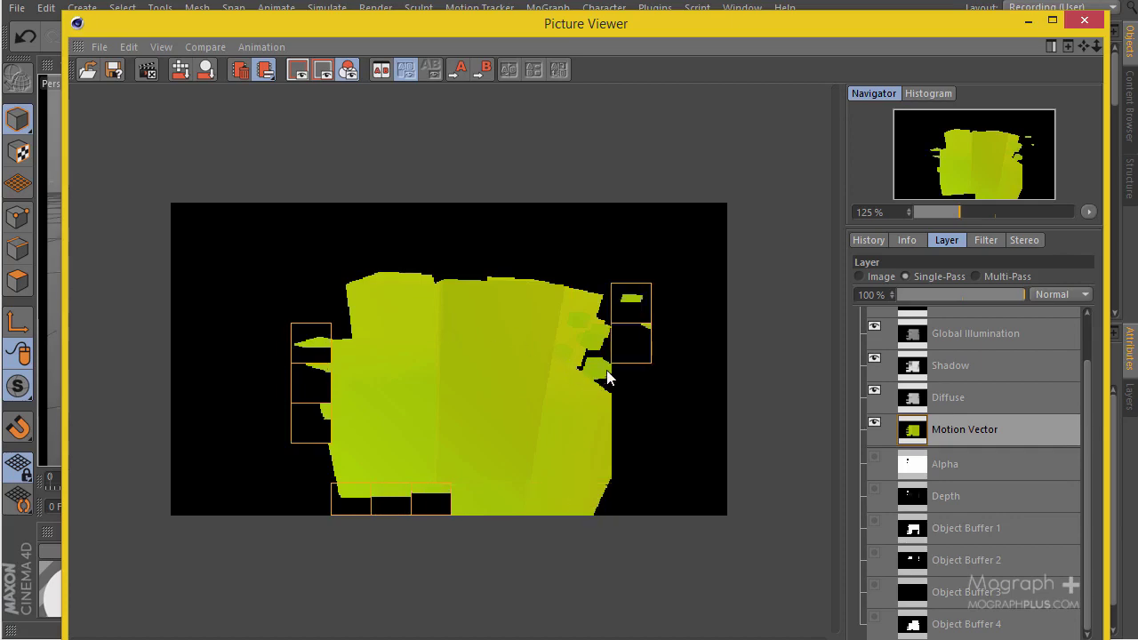
drag(612, 25, 445, 369)
drag(565, 377, 584, 68)
scroll(567, 403, up, 1)
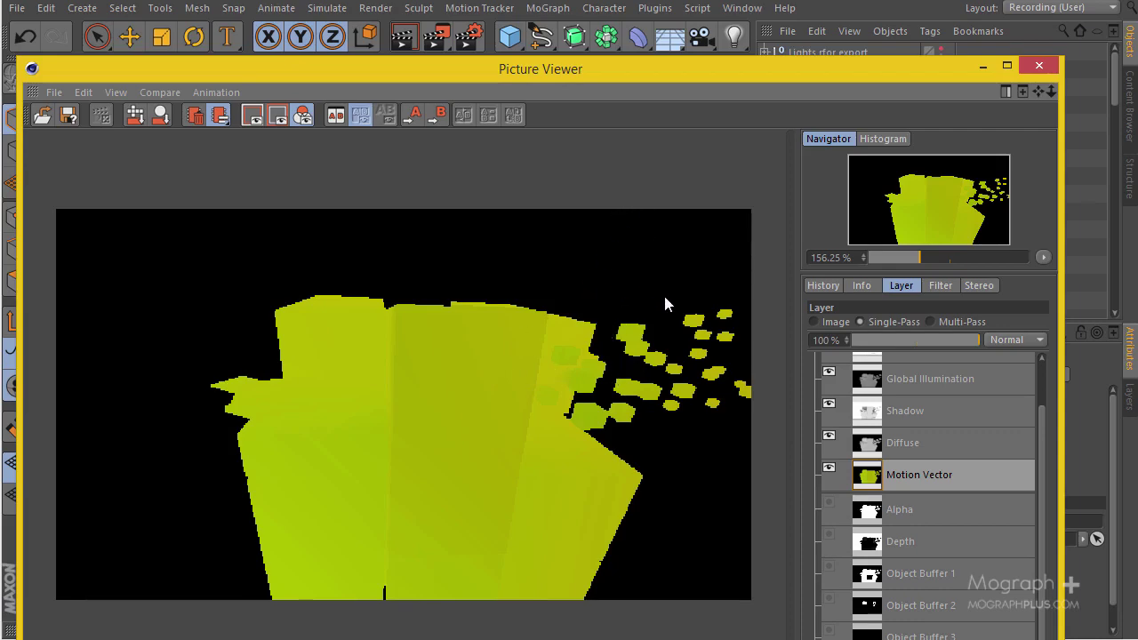
- Close the viewer, quit Cinema 4D and save changes to 0406_Finished.c4d
click(1025, 67)
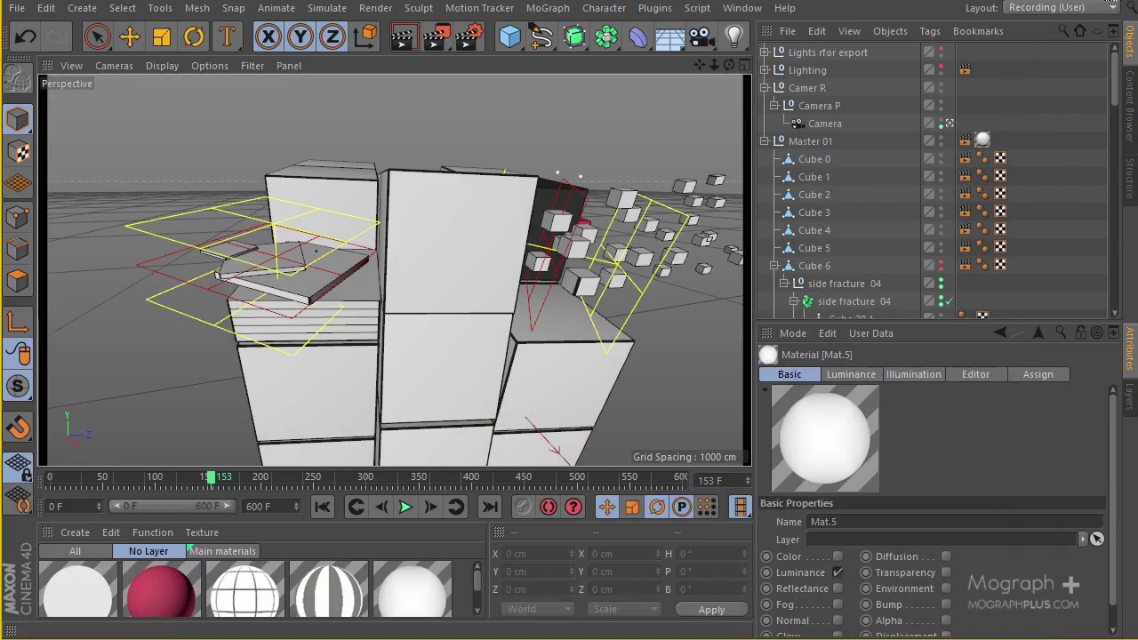
click(1112, 3)
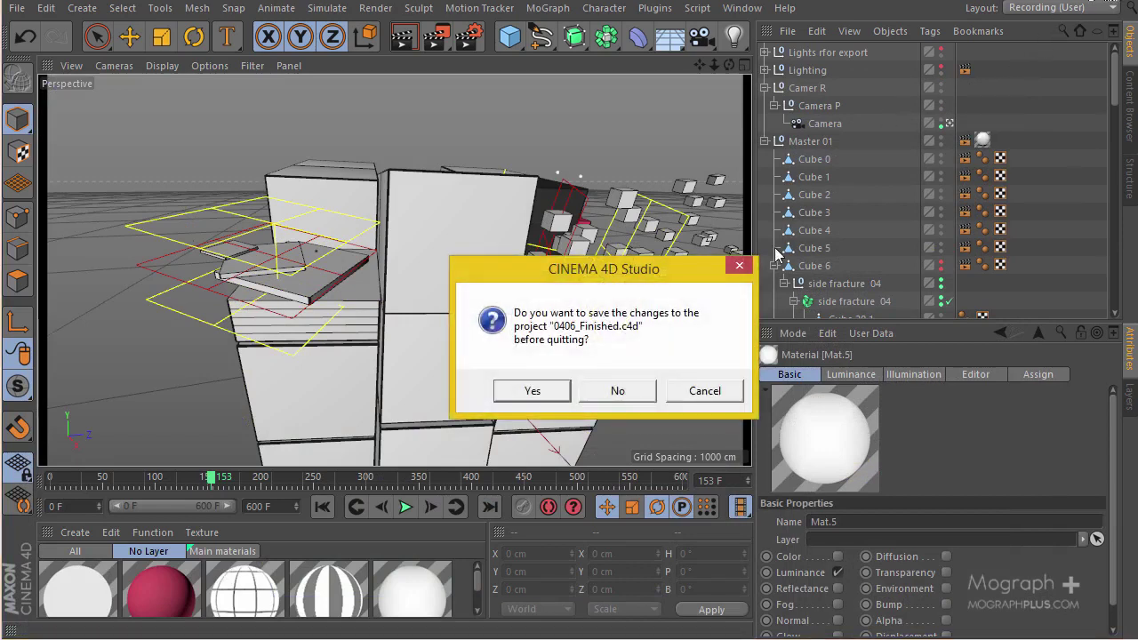
click(531, 391)
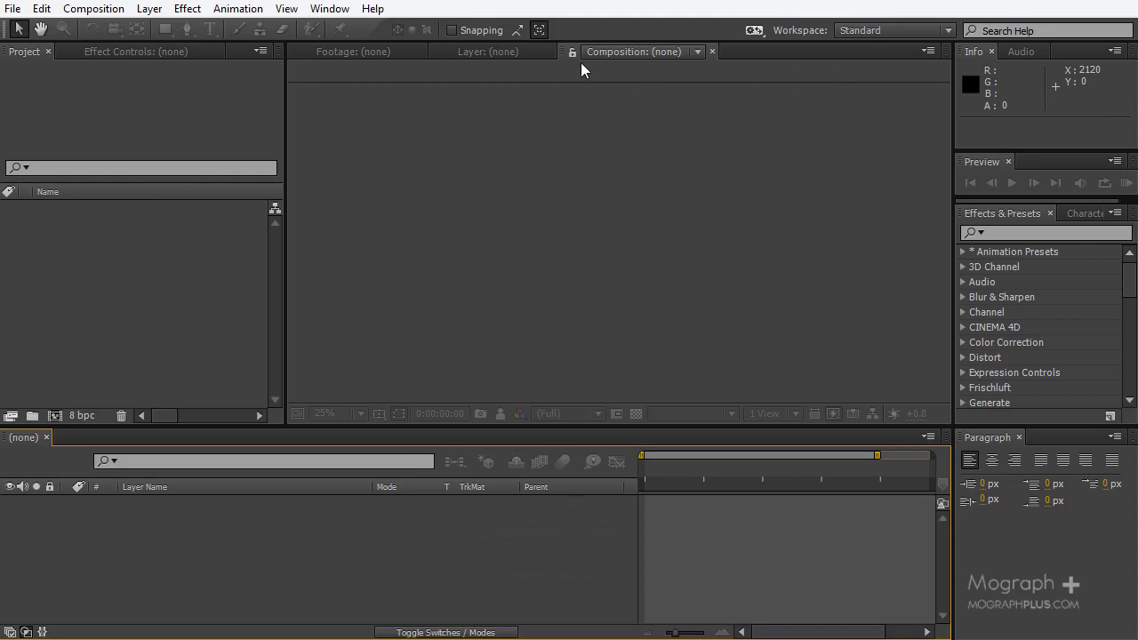
- Import Hese20.aec from the Hese20Opening render folder into the project
double_click(172, 240)
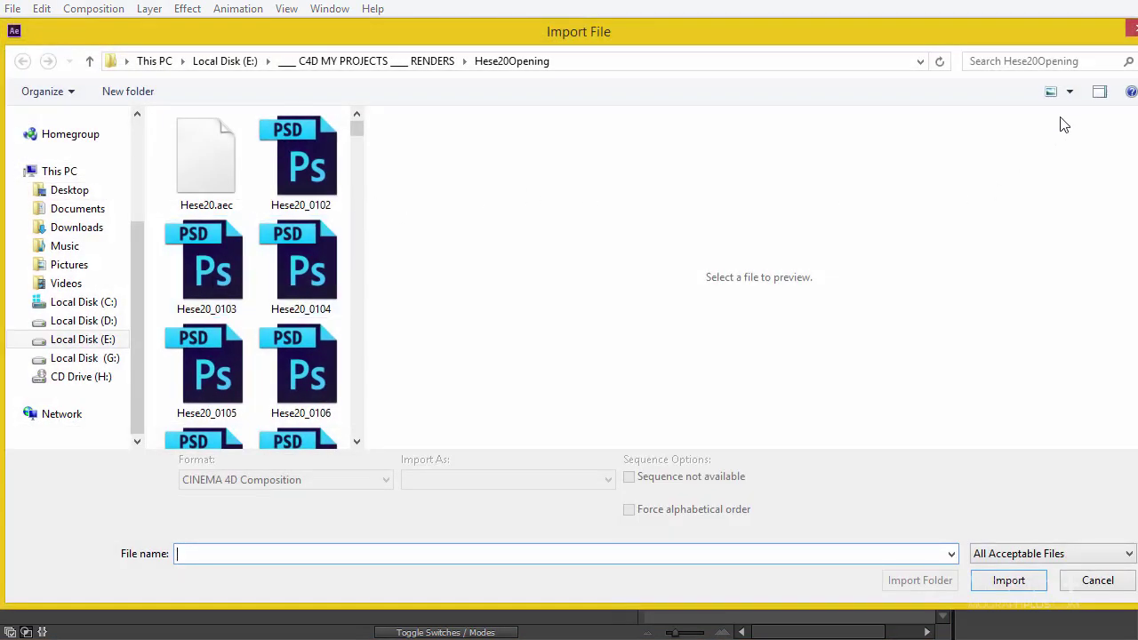
click(1099, 91)
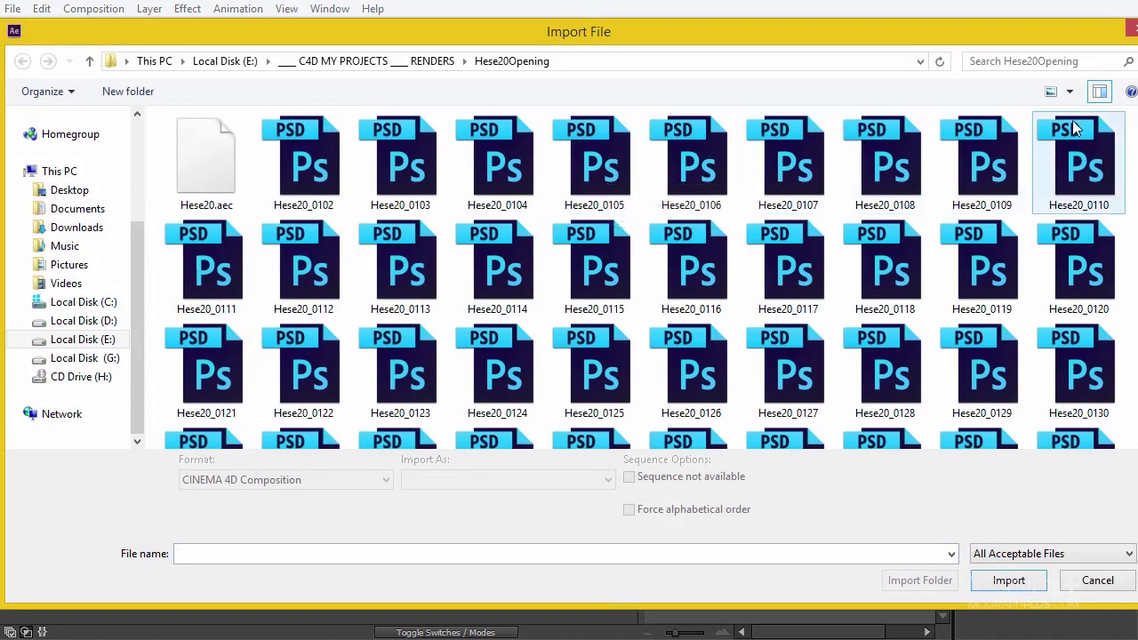
scroll(969, 120, down, 10)
scroll(969, 120, down, 15)
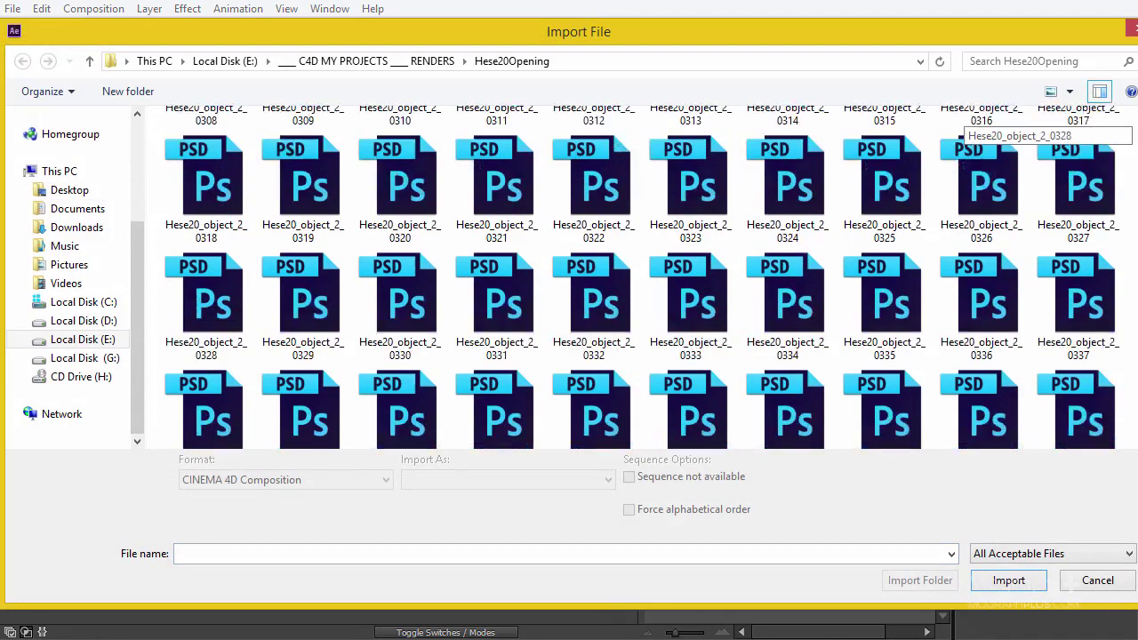
scroll(969, 120, up, 20)
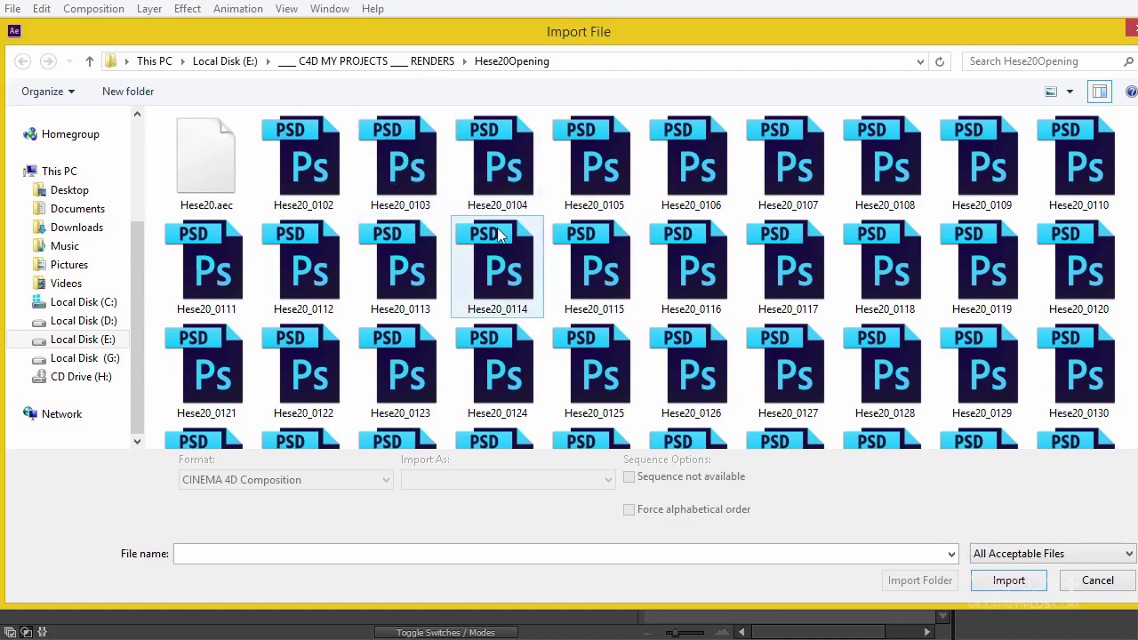
click(224, 162)
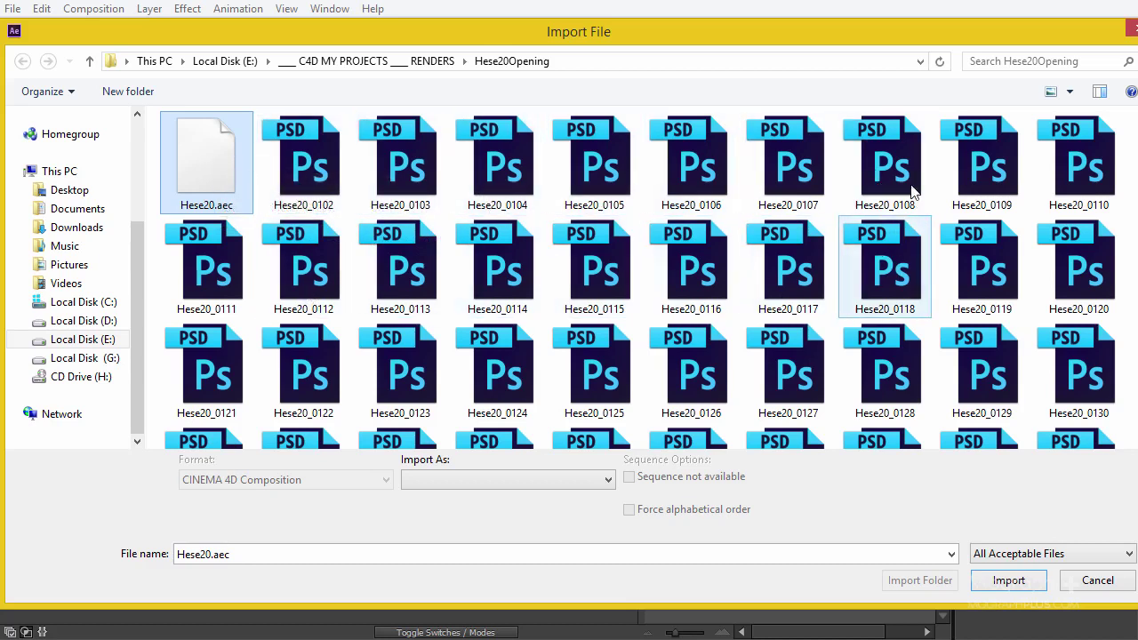
double_click(217, 160)
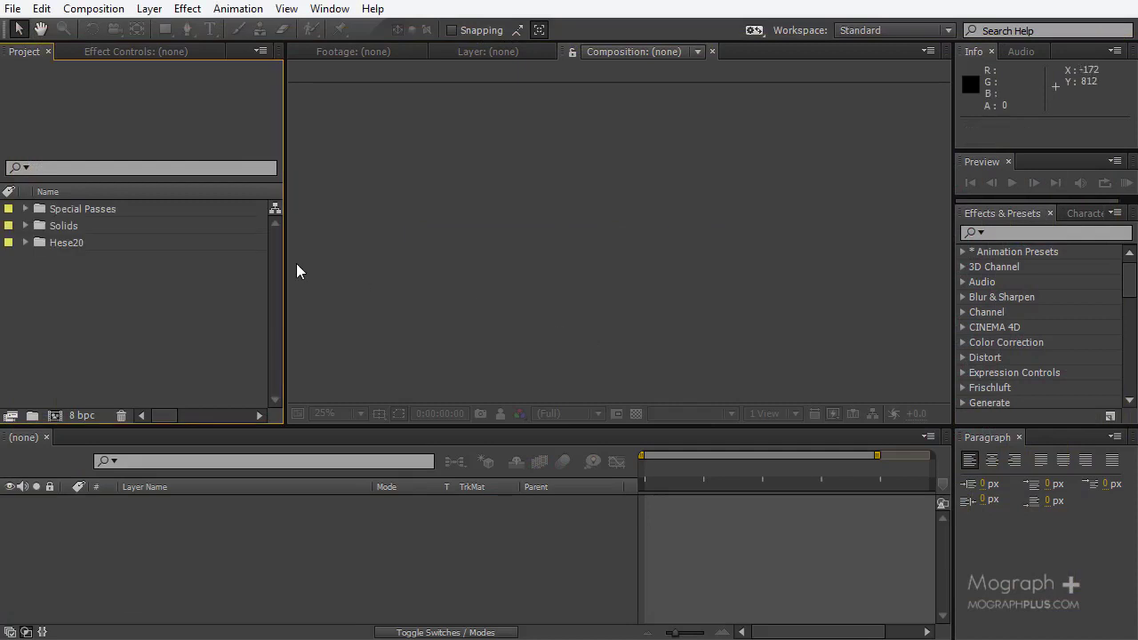
- Inspect the shadow, refl, gi and diffuse pass sequences, then open the Hese20 composition
click(26, 243)
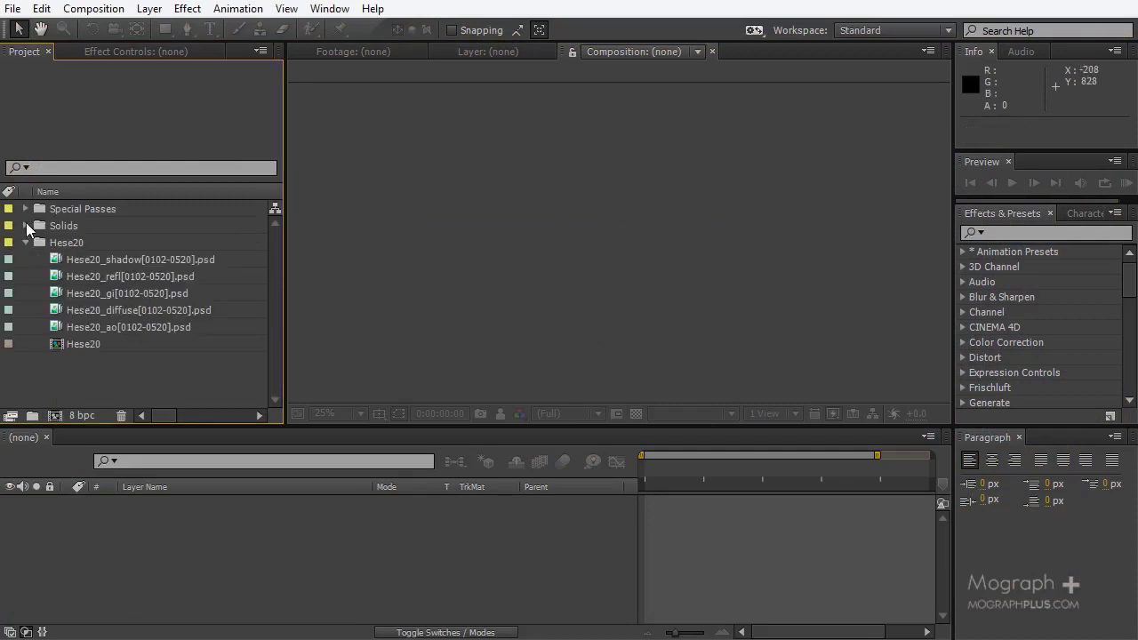
click(26, 209)
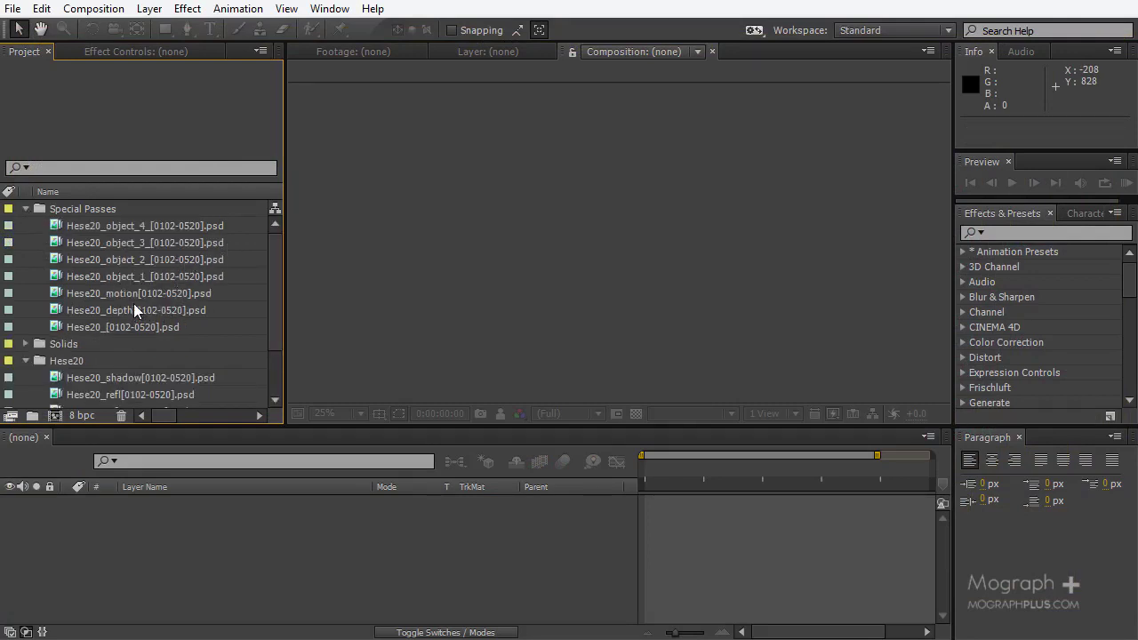
scroll(142, 294, down, 1)
click(122, 275)
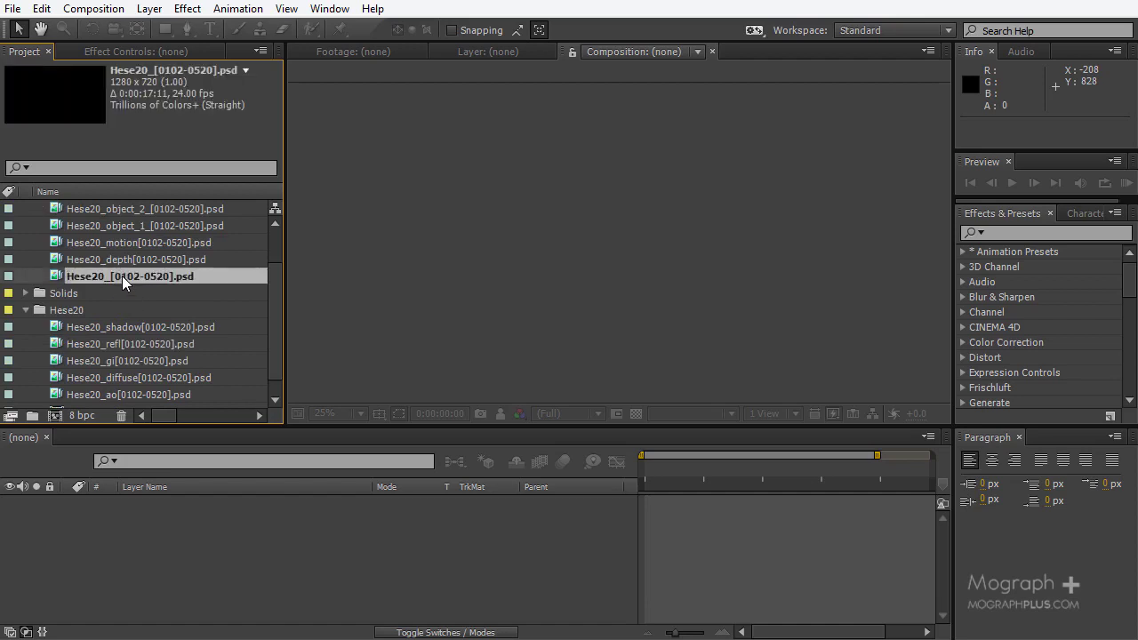
scroll(155, 276, down, 1)
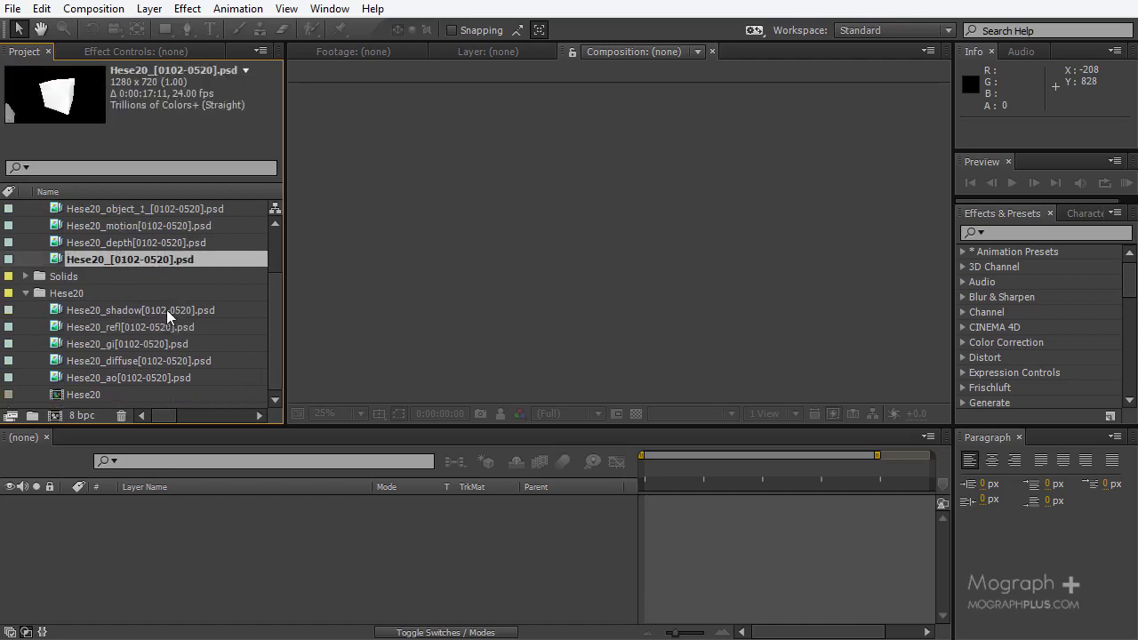
click(188, 313)
click(183, 327)
click(174, 344)
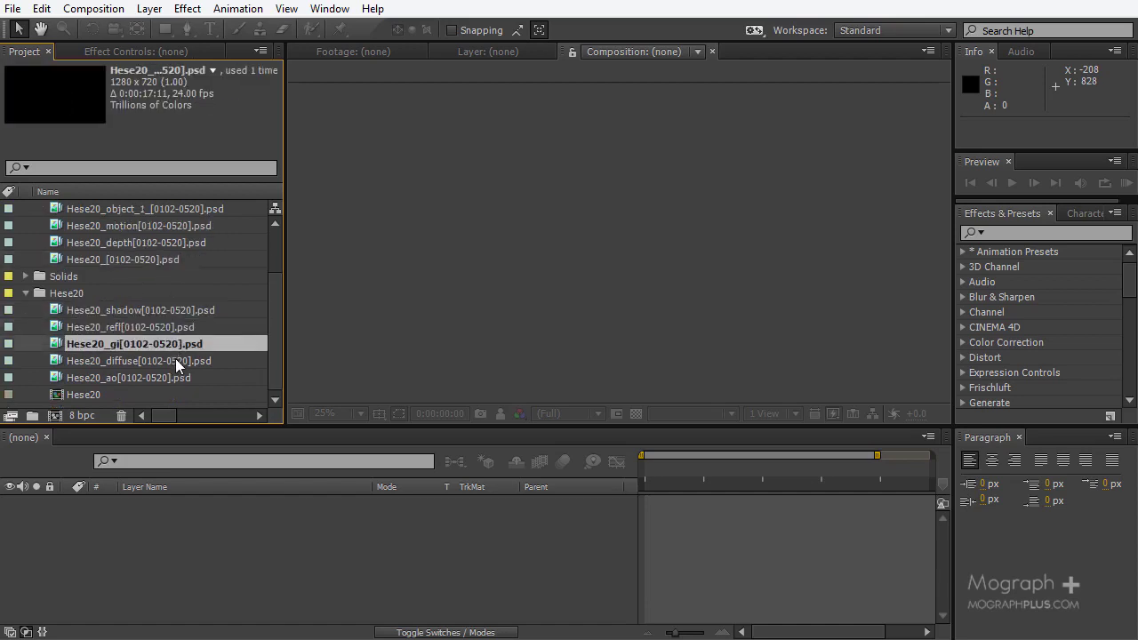
click(175, 360)
click(100, 388)
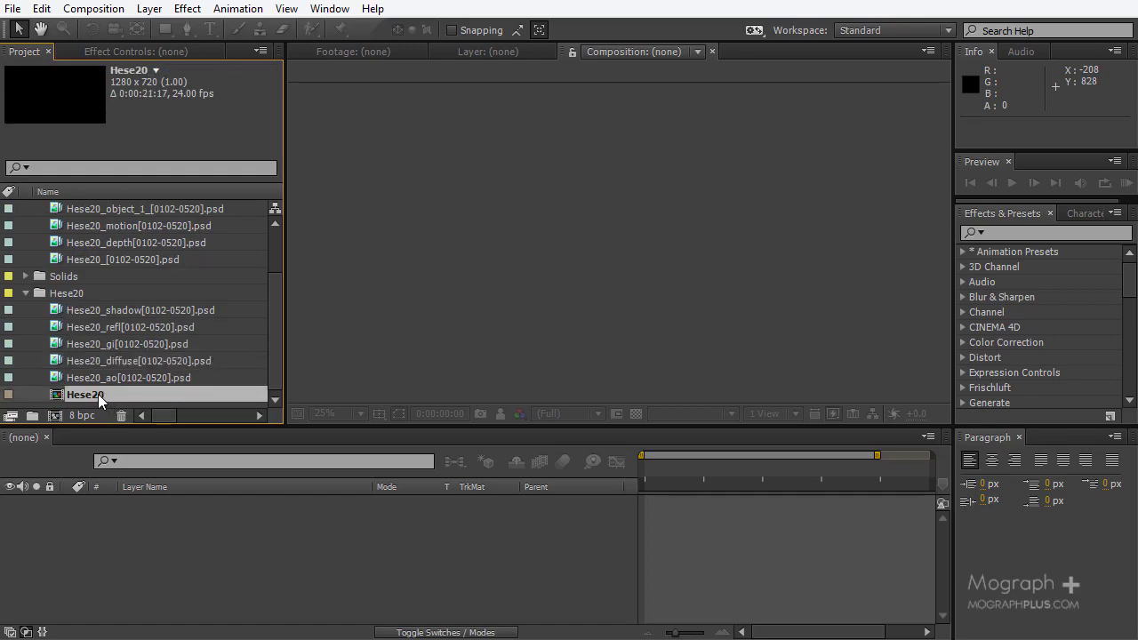
double_click(98, 394)
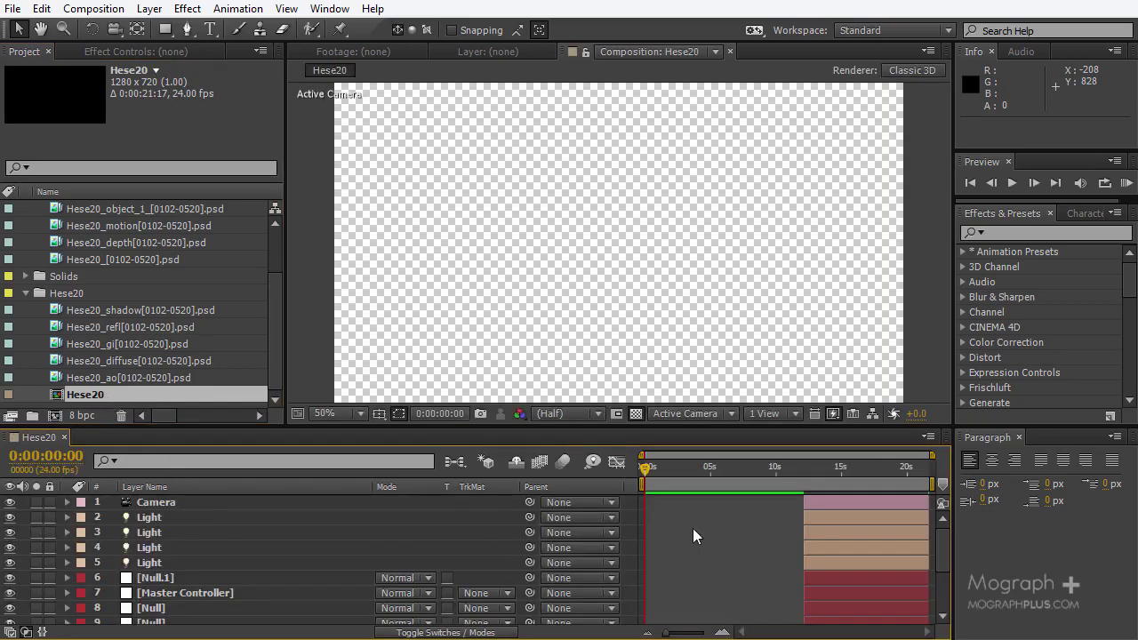
- Slide all 15 layers to start at zero and extend their out-points to about 17 seconds
click(885, 468)
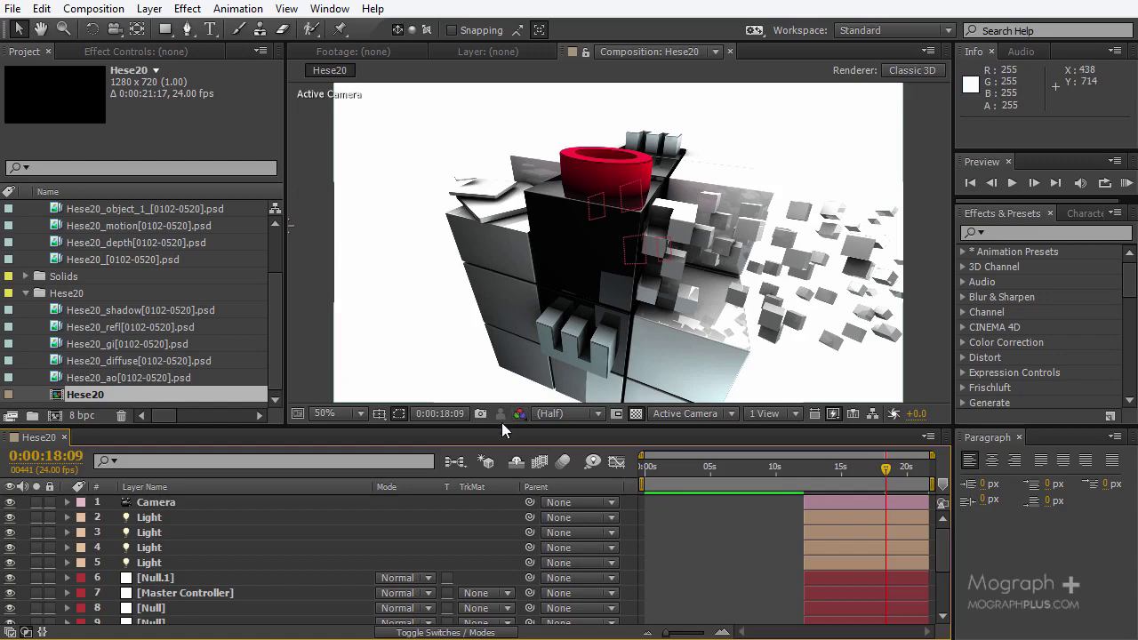
drag(501, 426, 569, 276)
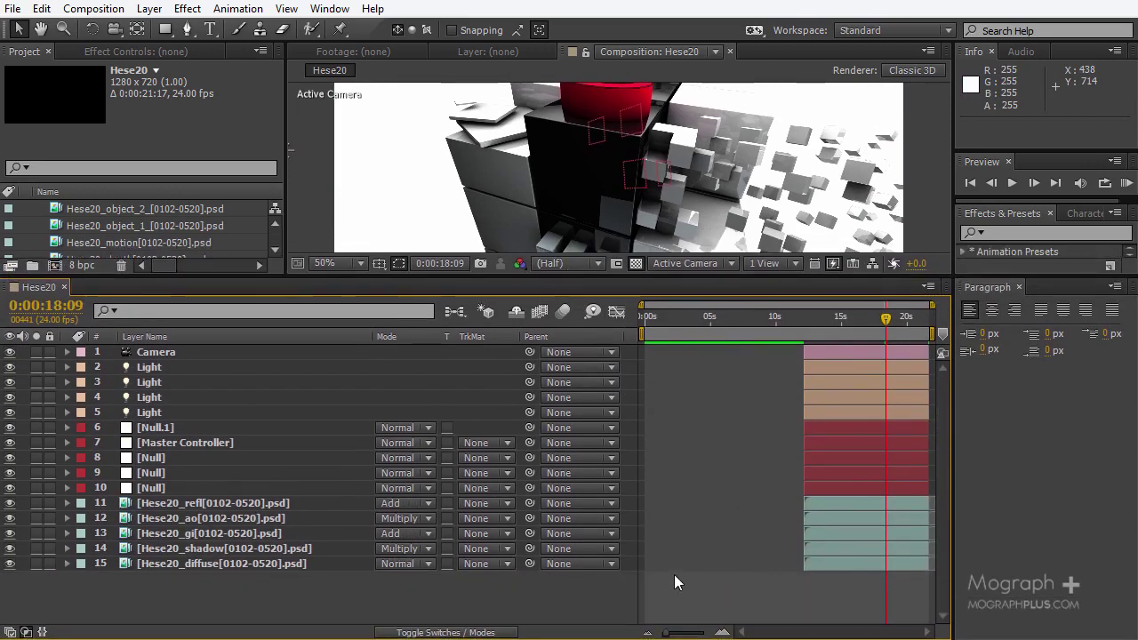
drag(729, 322, 755, 405)
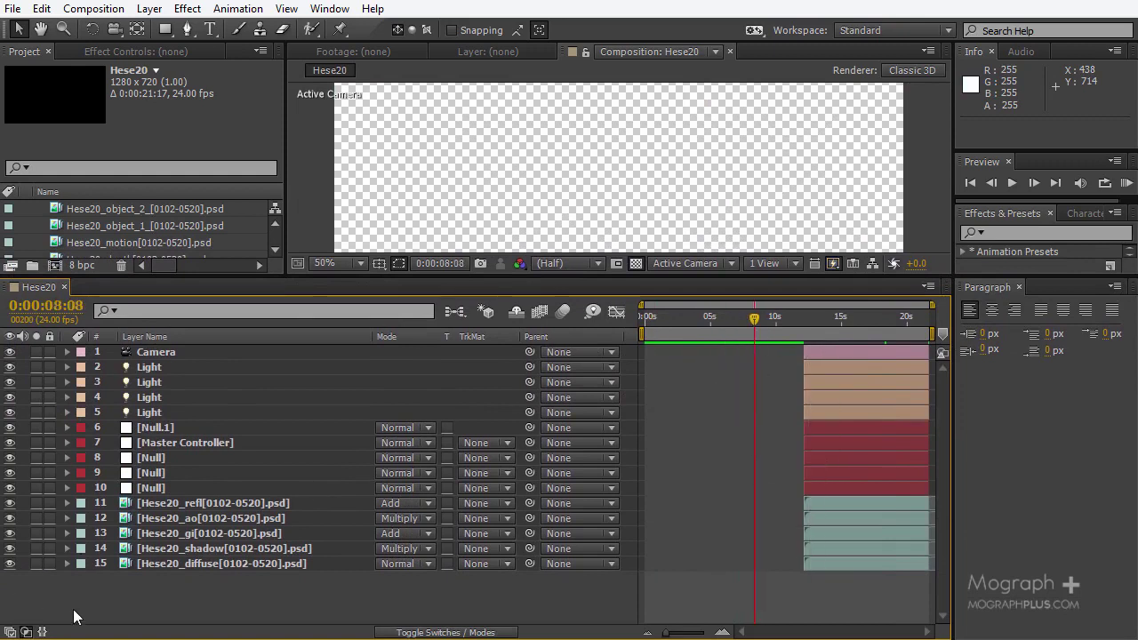
drag(75, 615, 165, 350)
drag(862, 431, 737, 442)
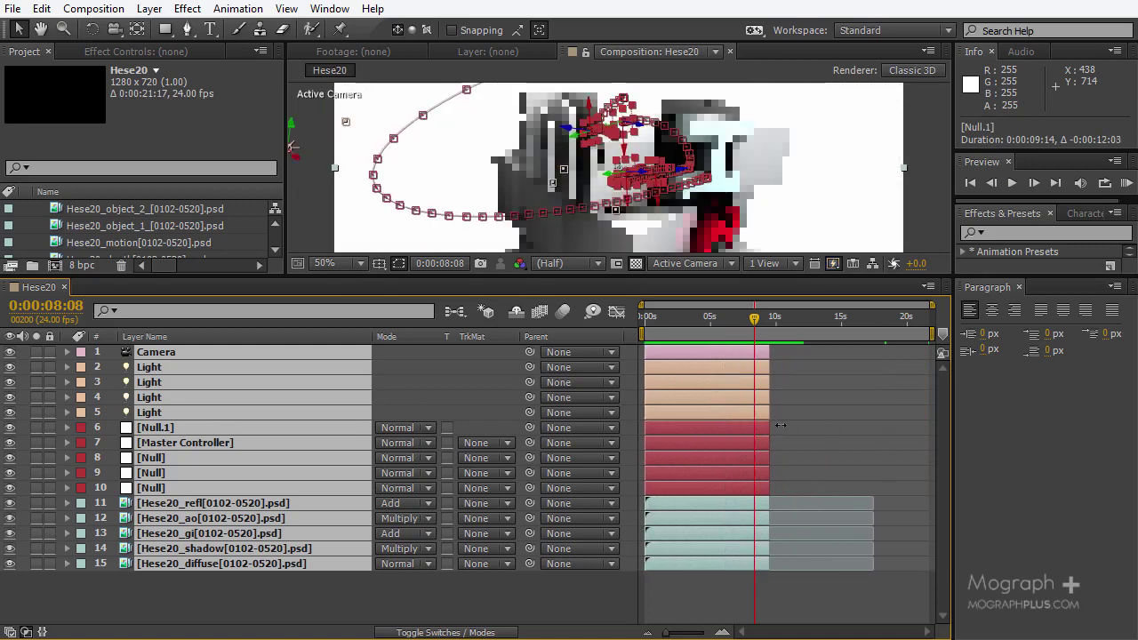
drag(767, 501, 871, 506)
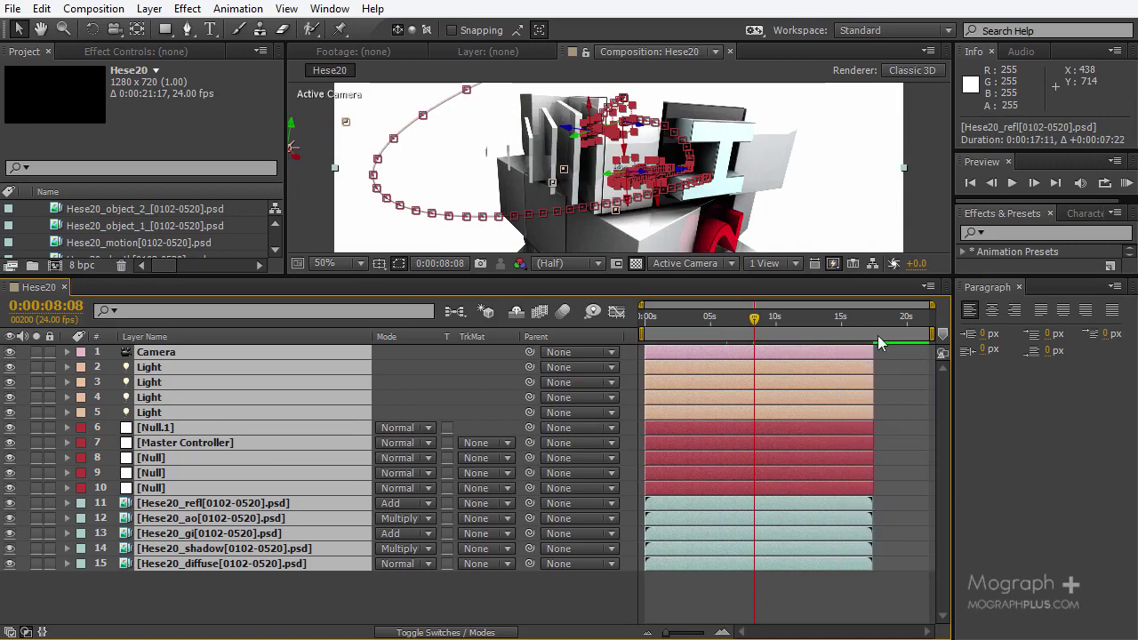
- End the work area at the layers' end and trim the comp to 0:00:17:12
click(877, 323)
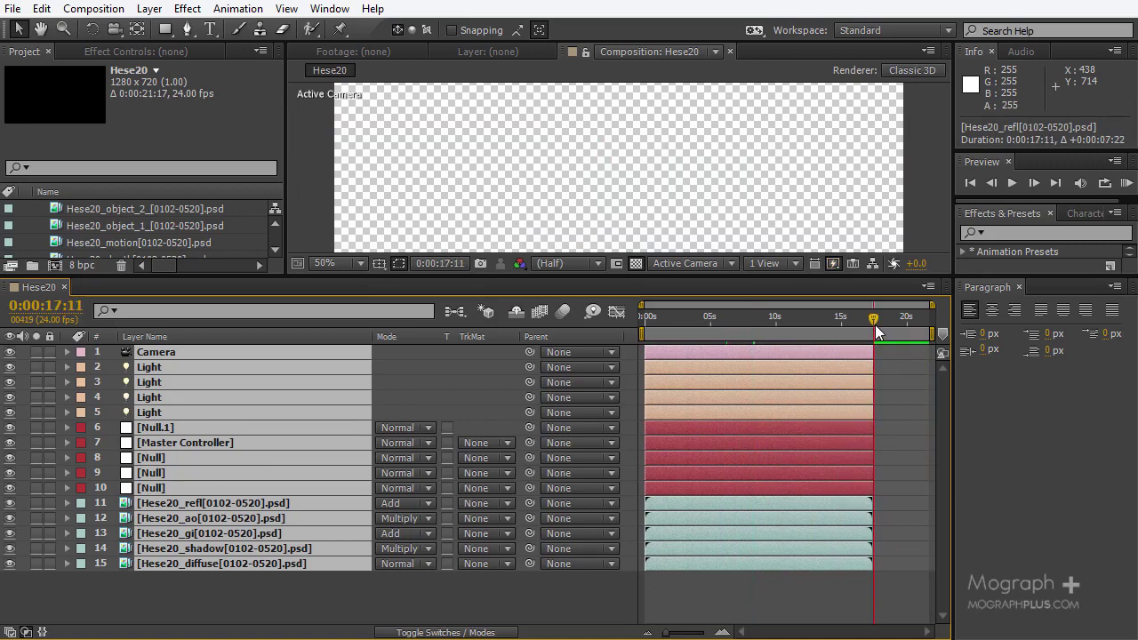
key(n)
right_click(833, 336)
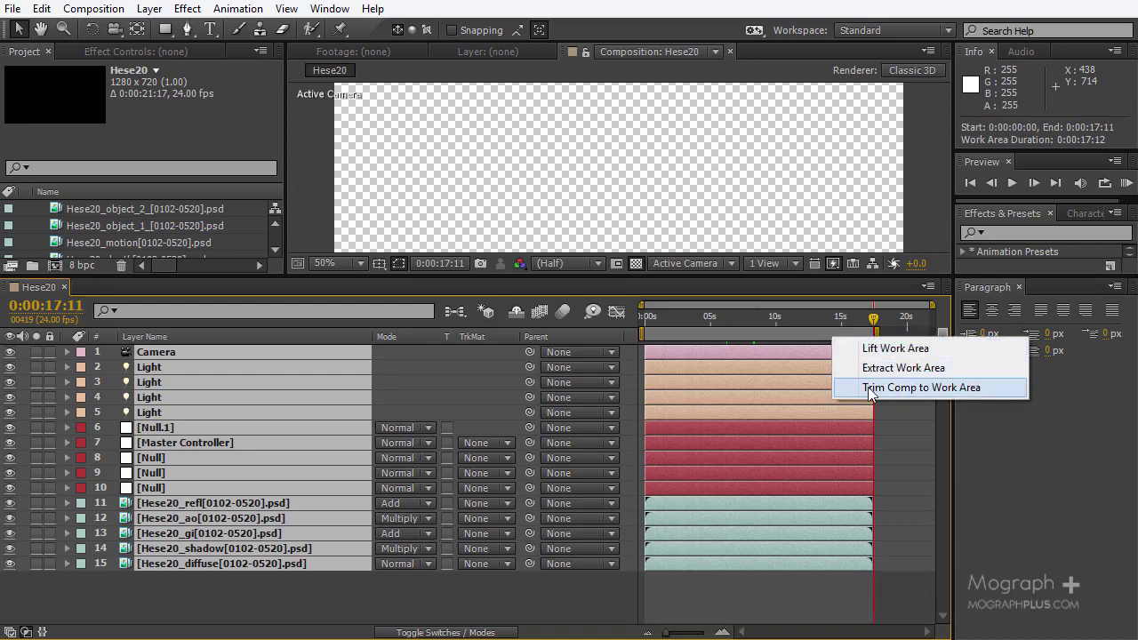
click(925, 386)
- Enlarge the viewer panel and select the diffuse and shadow pass layers
click(766, 316)
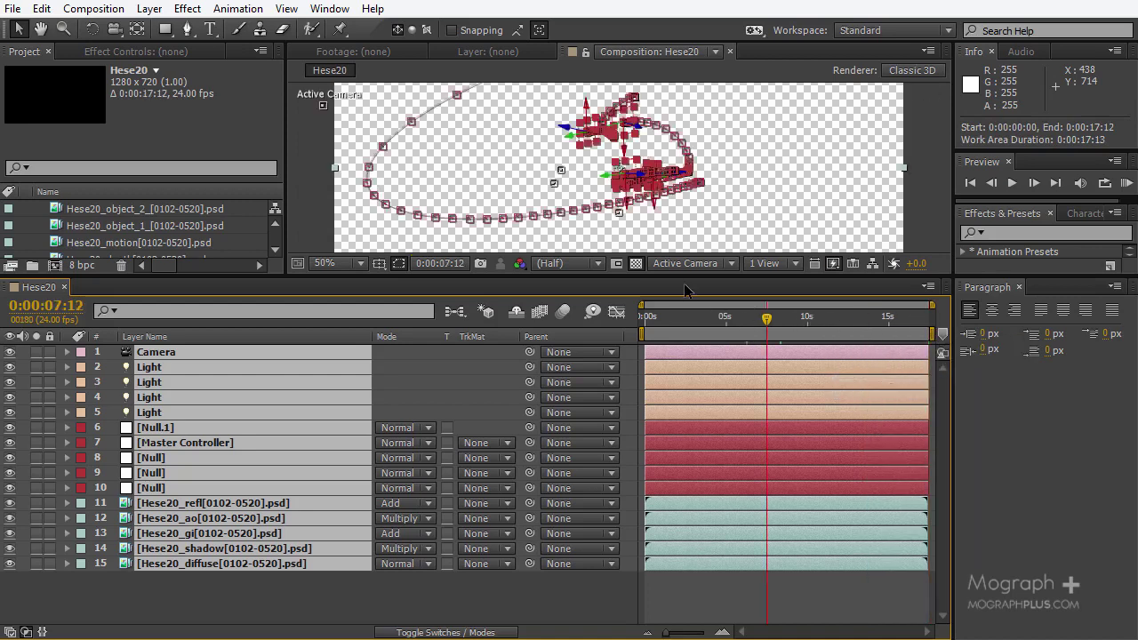
drag(688, 279, 685, 305)
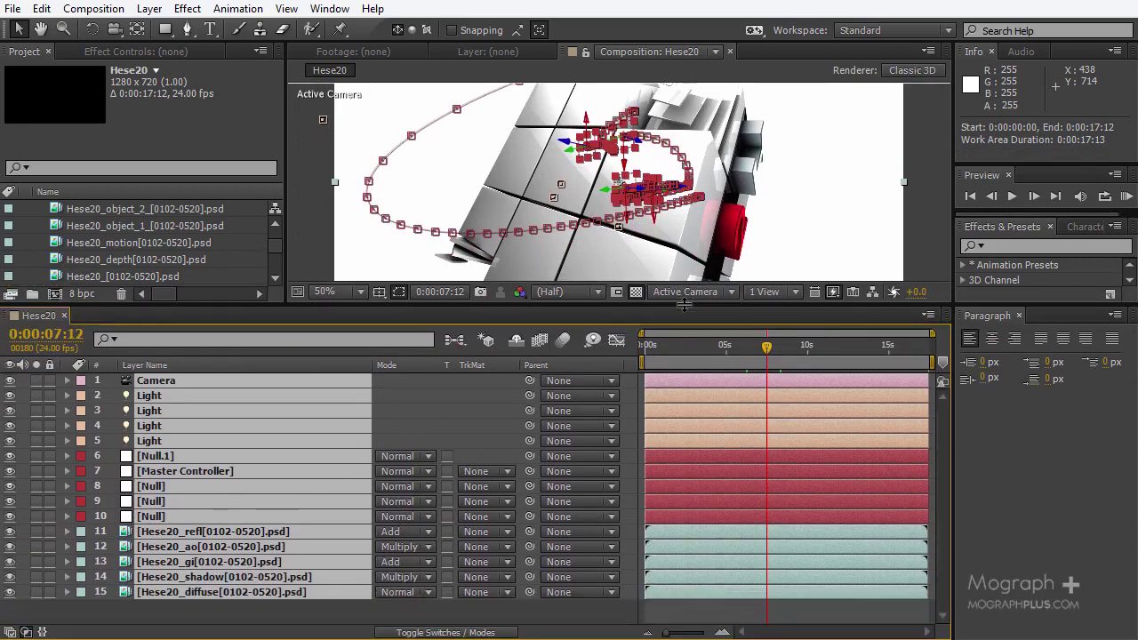
click(231, 613)
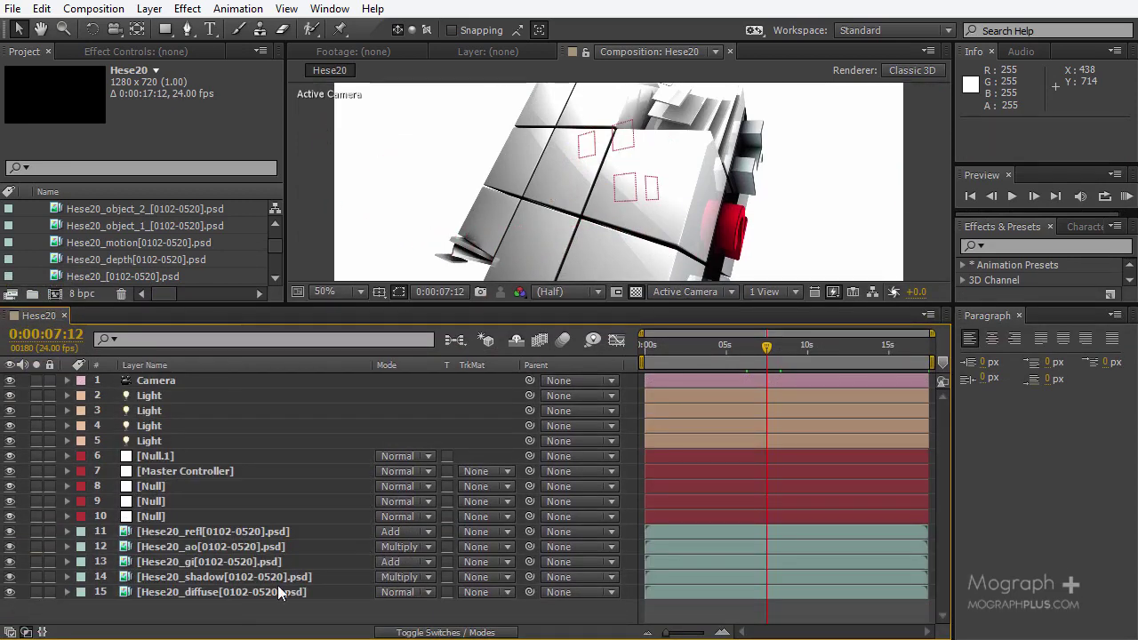
click(252, 593)
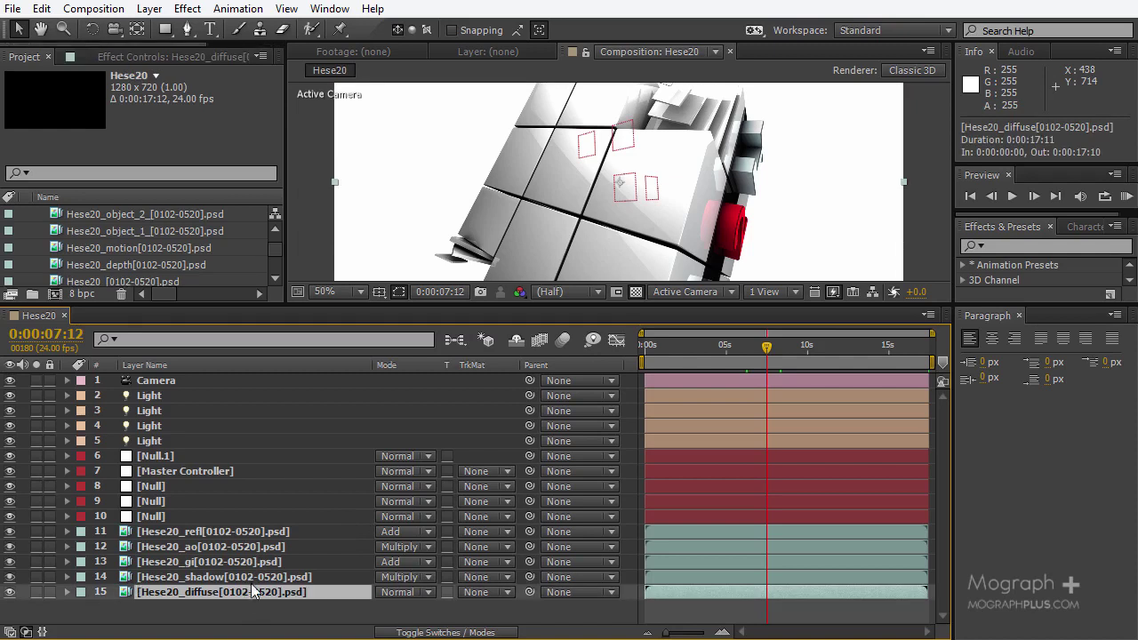
click(254, 578)
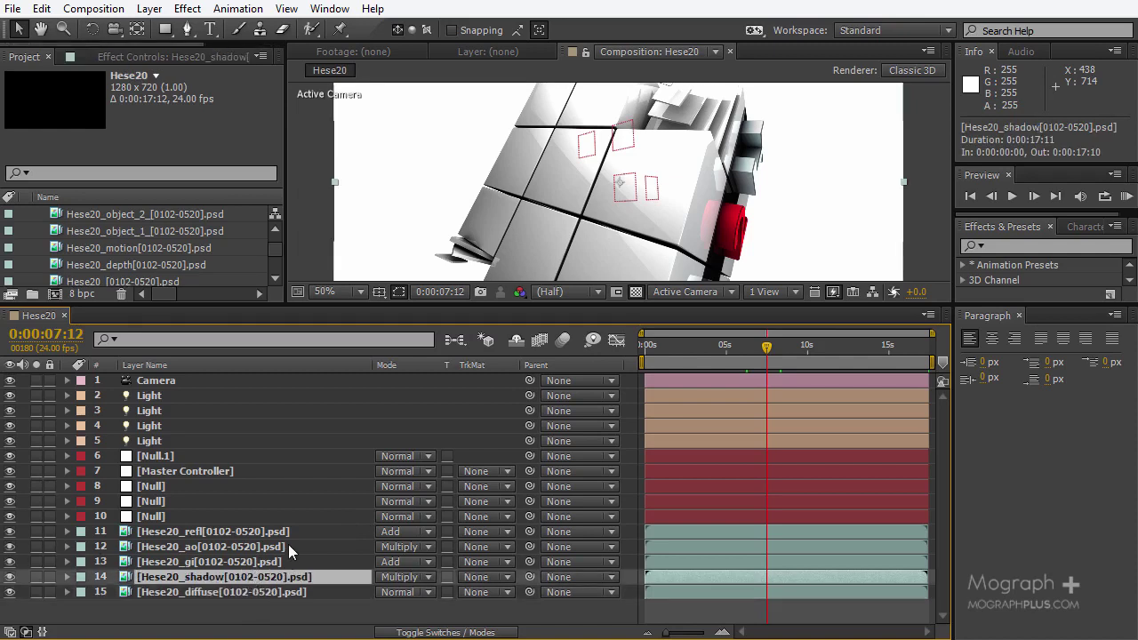
- Delete the five .psd pass layers (11–15) and return the time to 0:00:00:00
drag(229, 598, 258, 536)
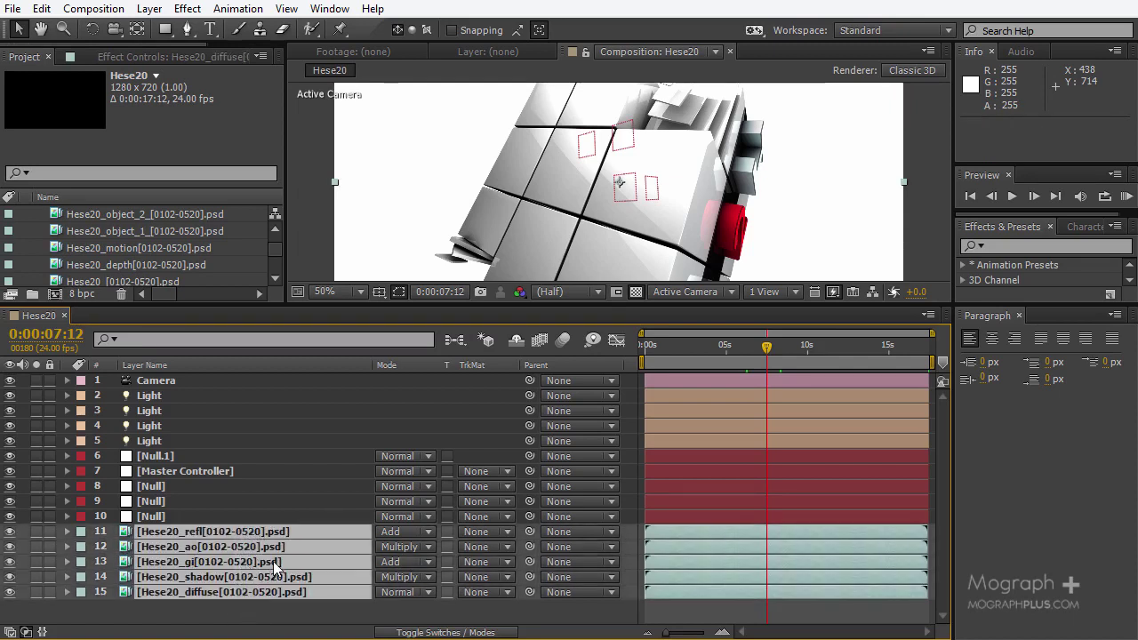
key(Delete)
drag(690, 345, 639, 347)
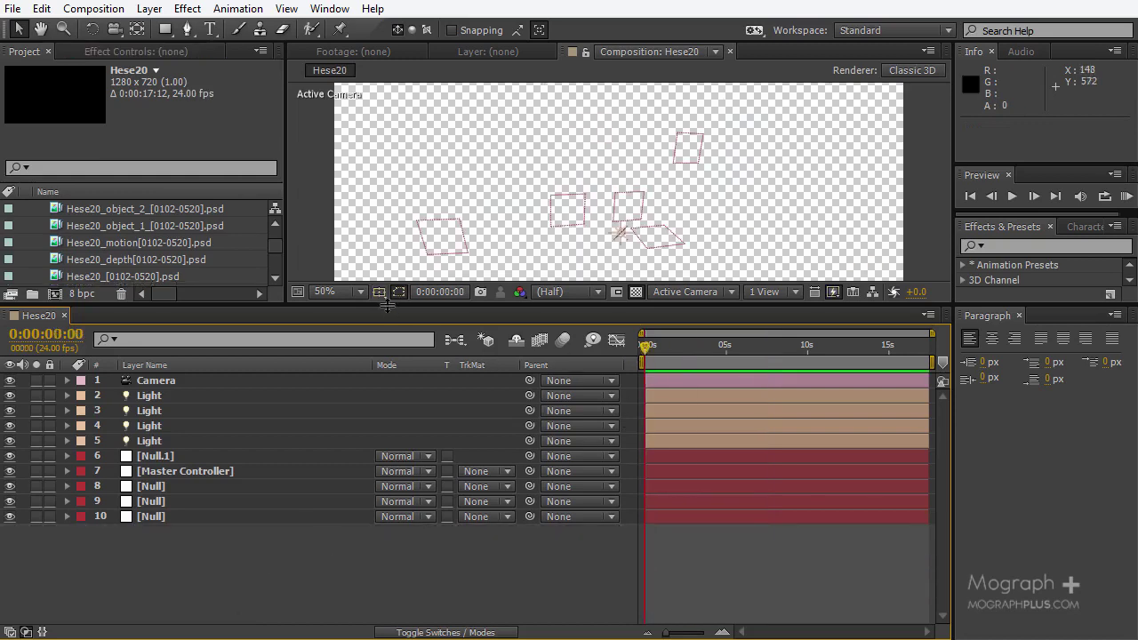
- Add the diffuse pass and the shadow pass above it in Multiply mode
drag(389, 303, 389, 362)
scroll(134, 267, down, 1)
scroll(142, 265, down, 2)
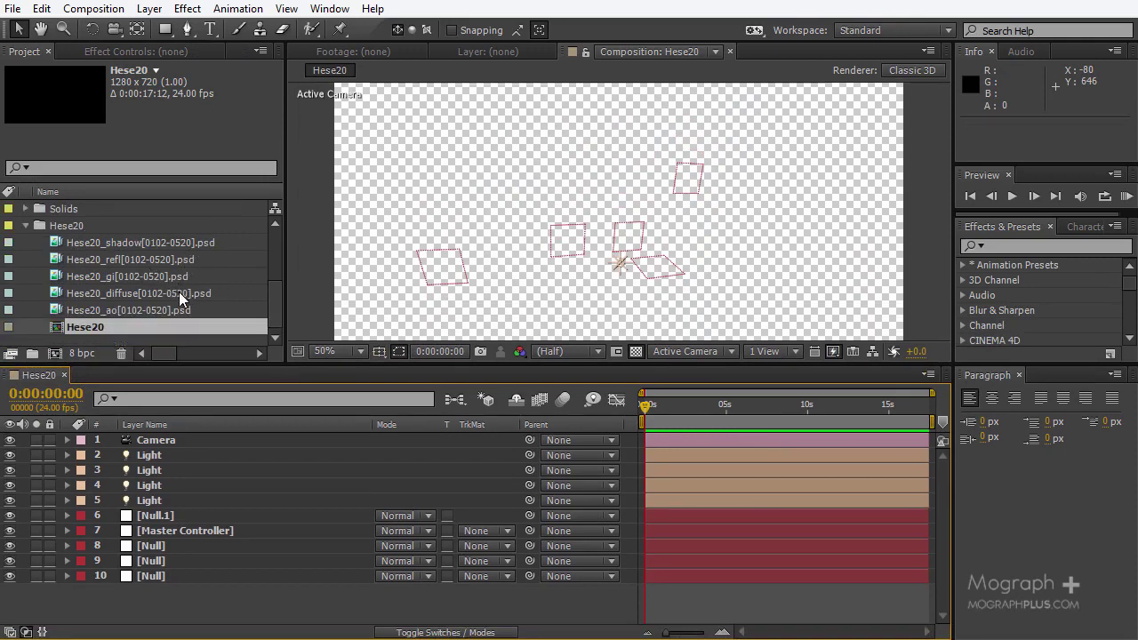
drag(178, 291, 194, 590)
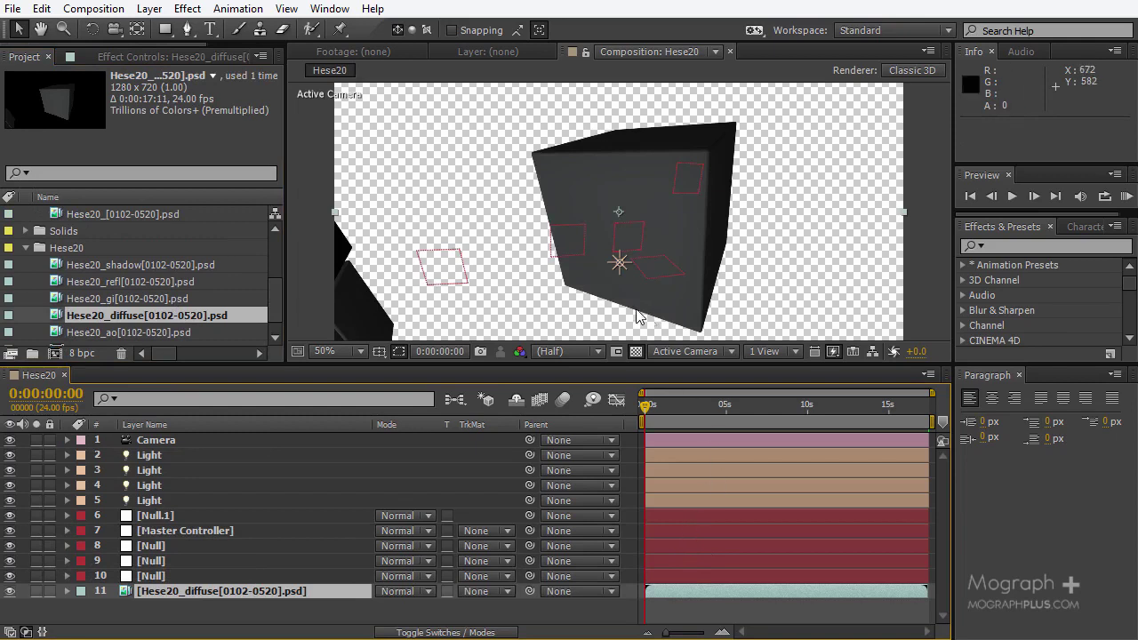
scroll(167, 283, down, 1)
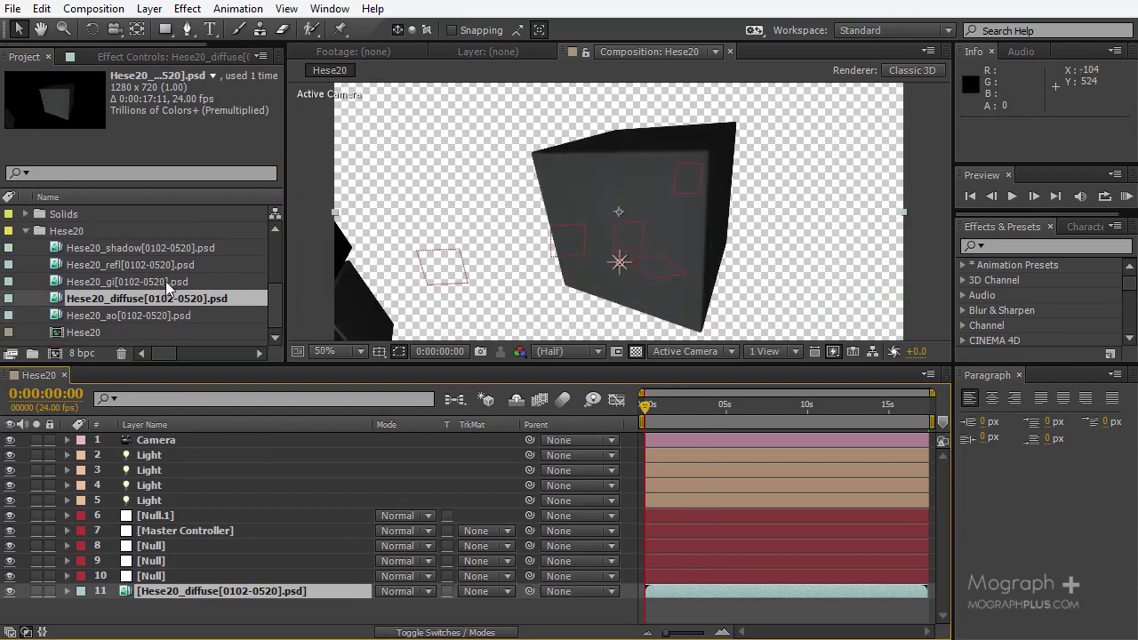
drag(147, 254, 213, 582)
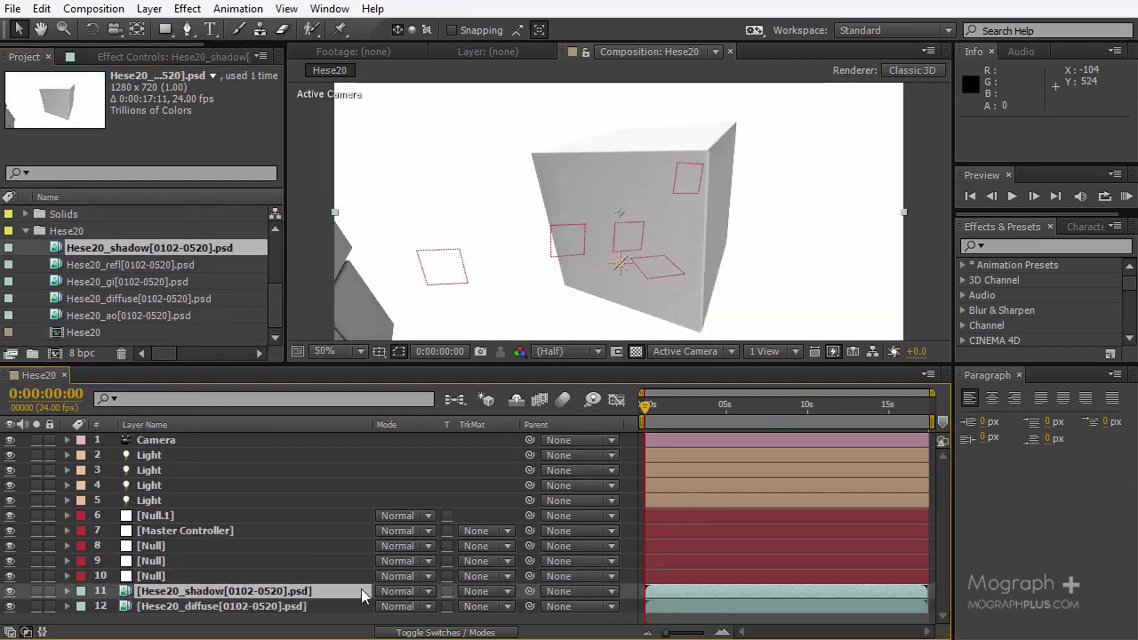
click(398, 592)
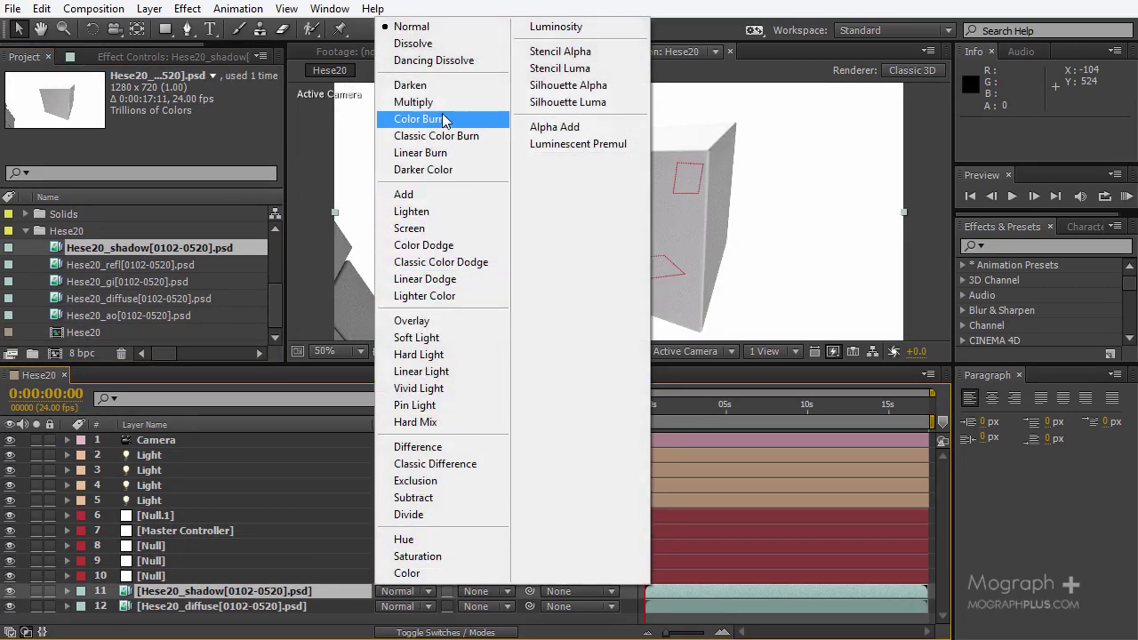
click(415, 102)
- At 0:00:08:21, stack the gi and refl passes above, both in Add mode
click(791, 406)
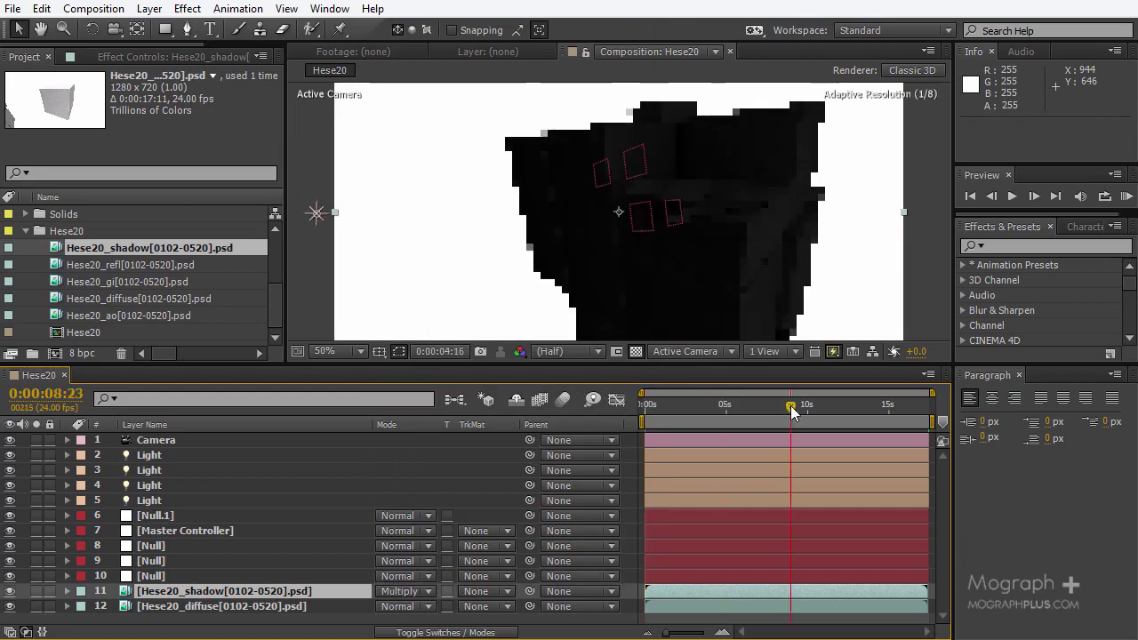
drag(791, 413, 789, 412)
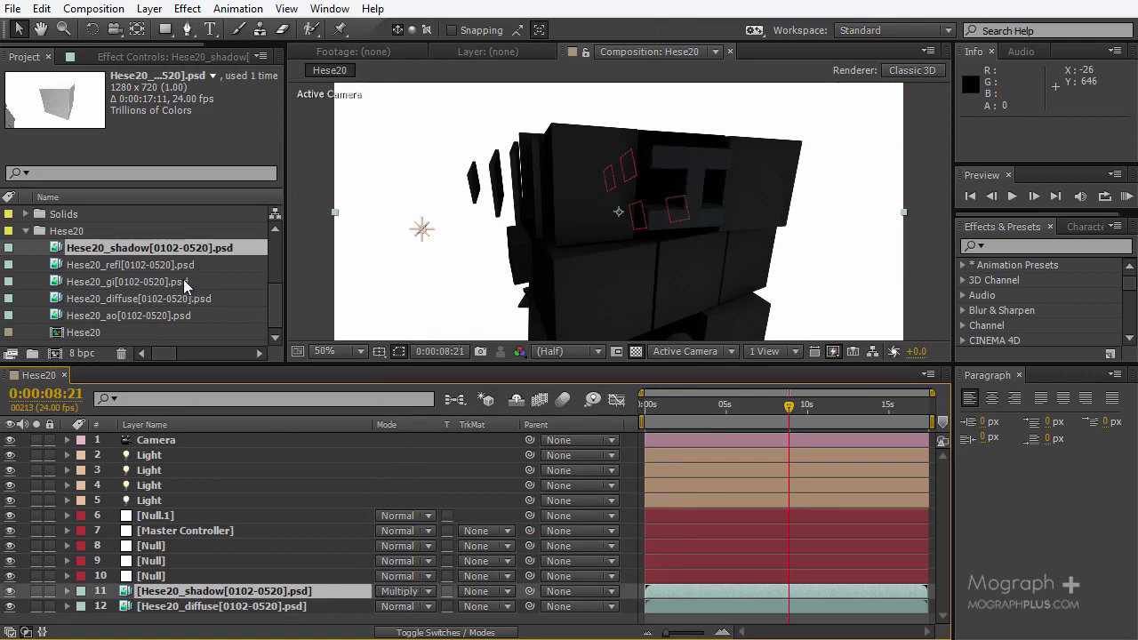
drag(178, 282, 307, 596)
click(399, 592)
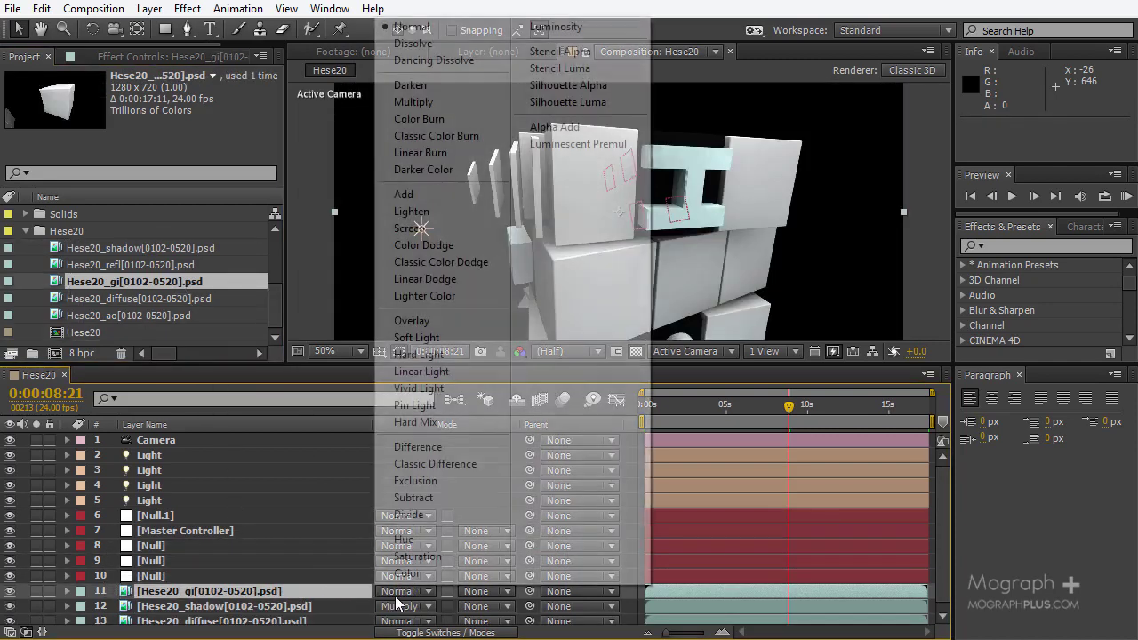
click(440, 194)
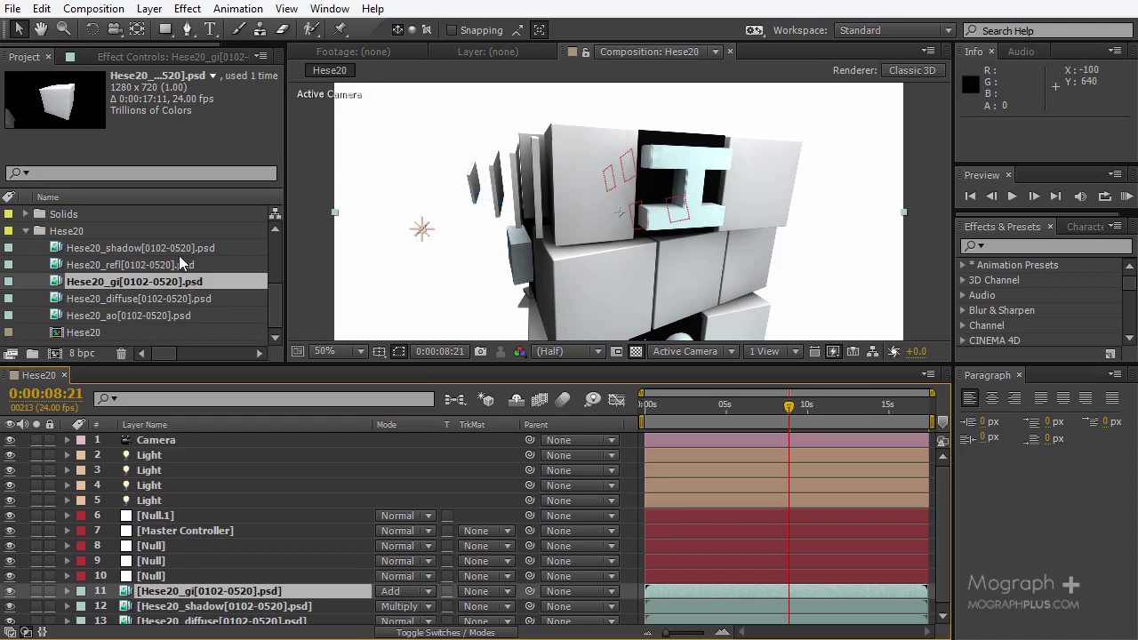
drag(152, 315, 192, 602)
click(387, 603)
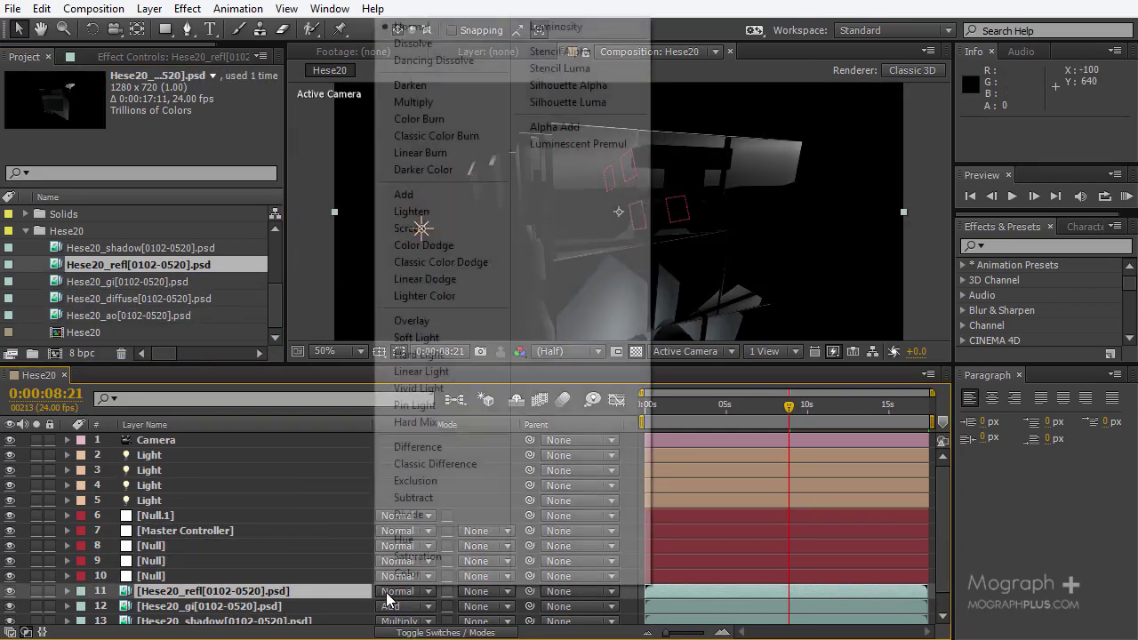
click(404, 194)
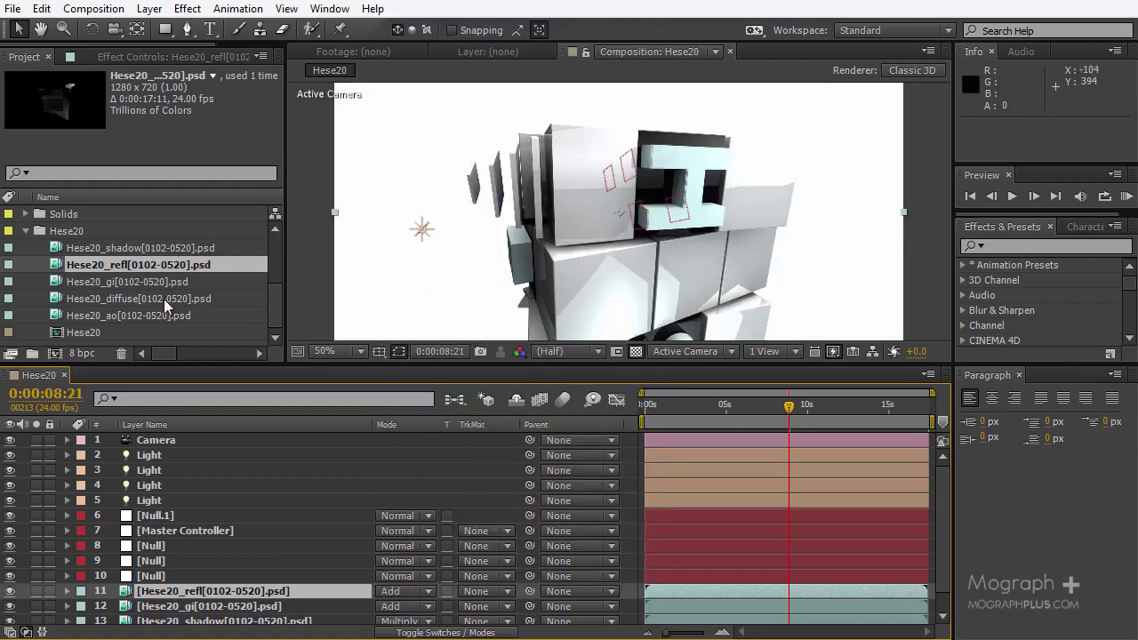
- Add the ao pass in Multiply, move it below refl, and check at 0:00:13:02
drag(165, 318, 200, 600)
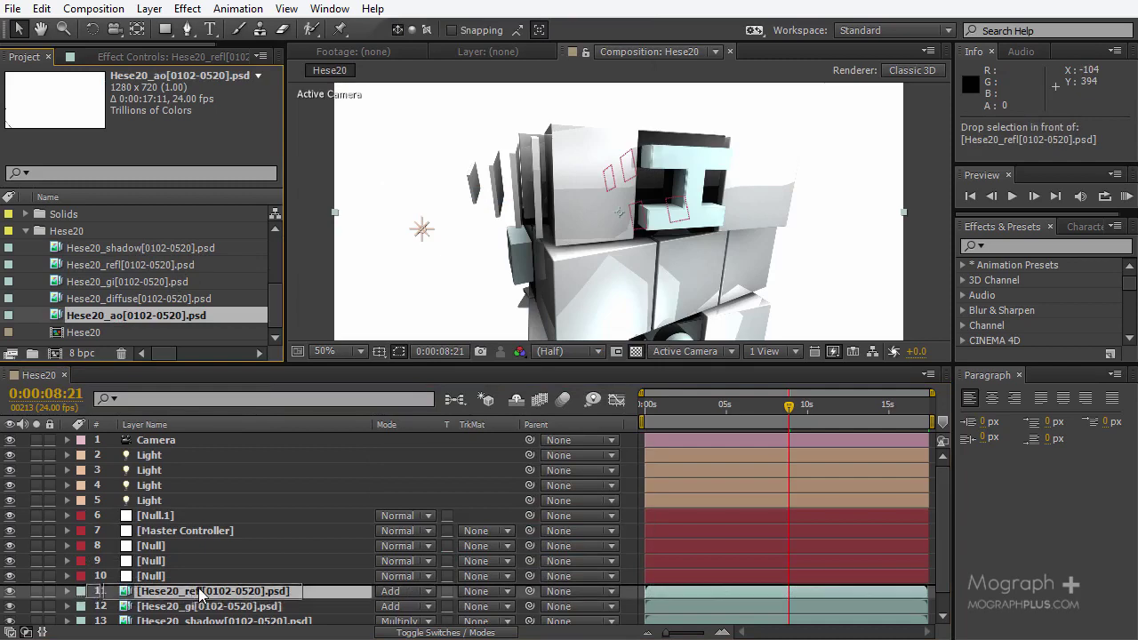
click(384, 591)
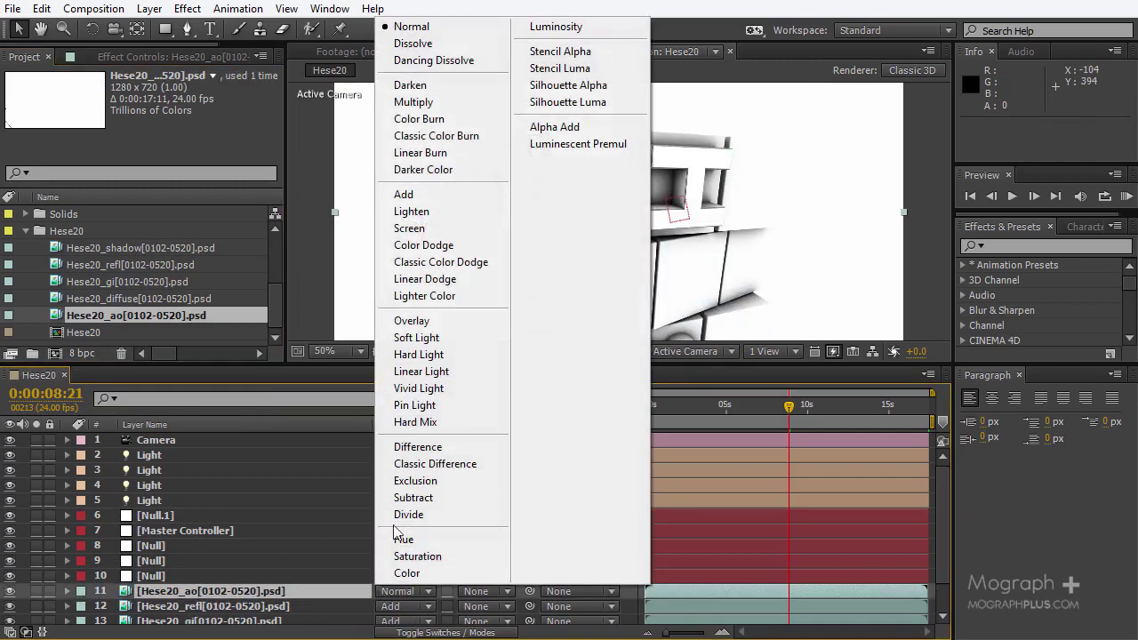
click(418, 102)
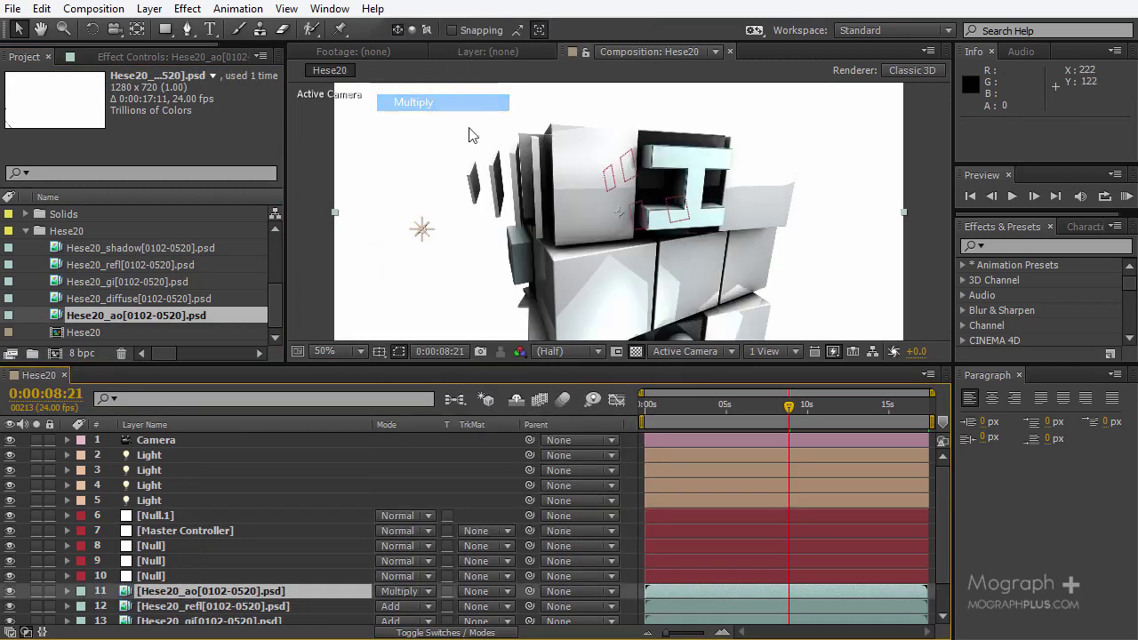
click(747, 411)
click(725, 407)
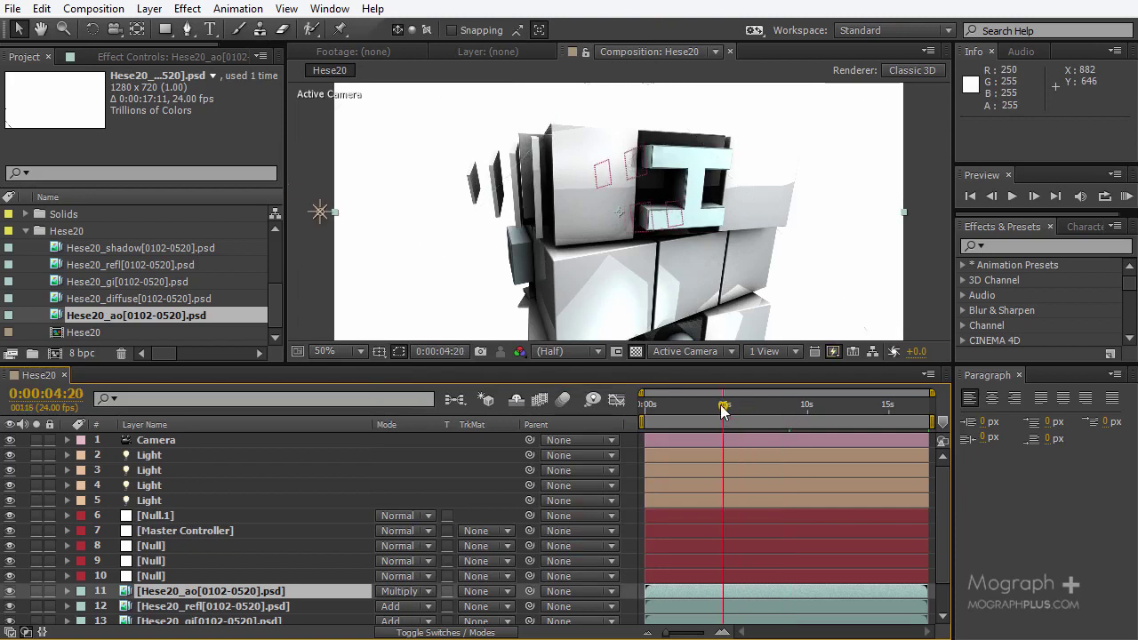
drag(178, 601, 186, 613)
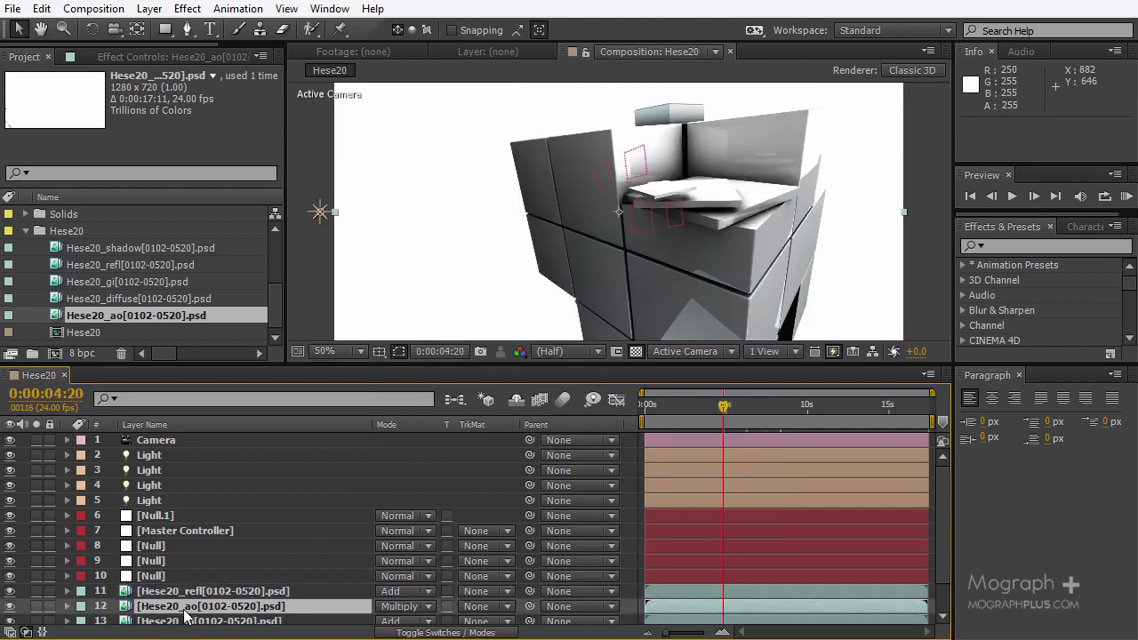
click(859, 416)
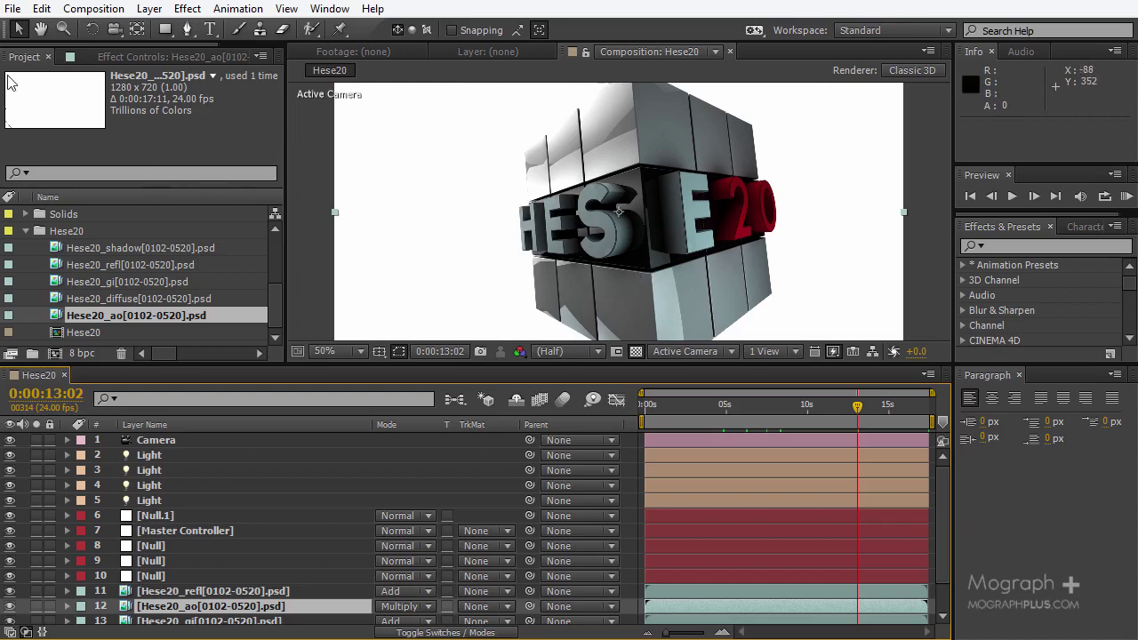
- Open the File menu in the After Effects menu bar
click(12, 8)
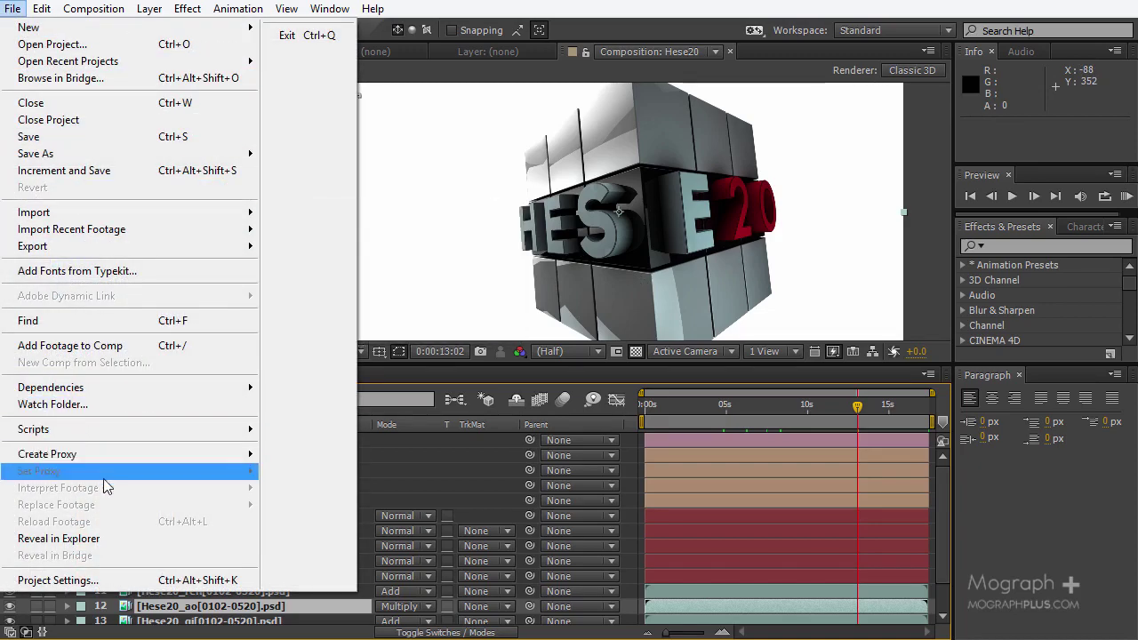
- In Project Settings, choose 16 bits per channel and a linearized sRGB IEC61966-2.1 working space
click(105, 581)
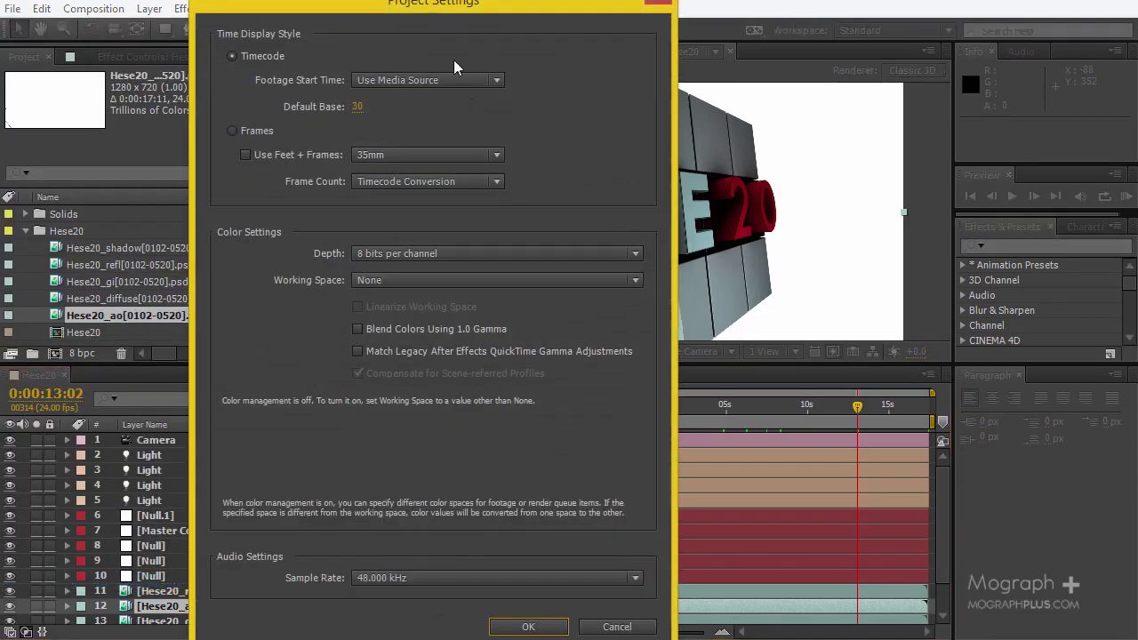
drag(434, 2, 612, 7)
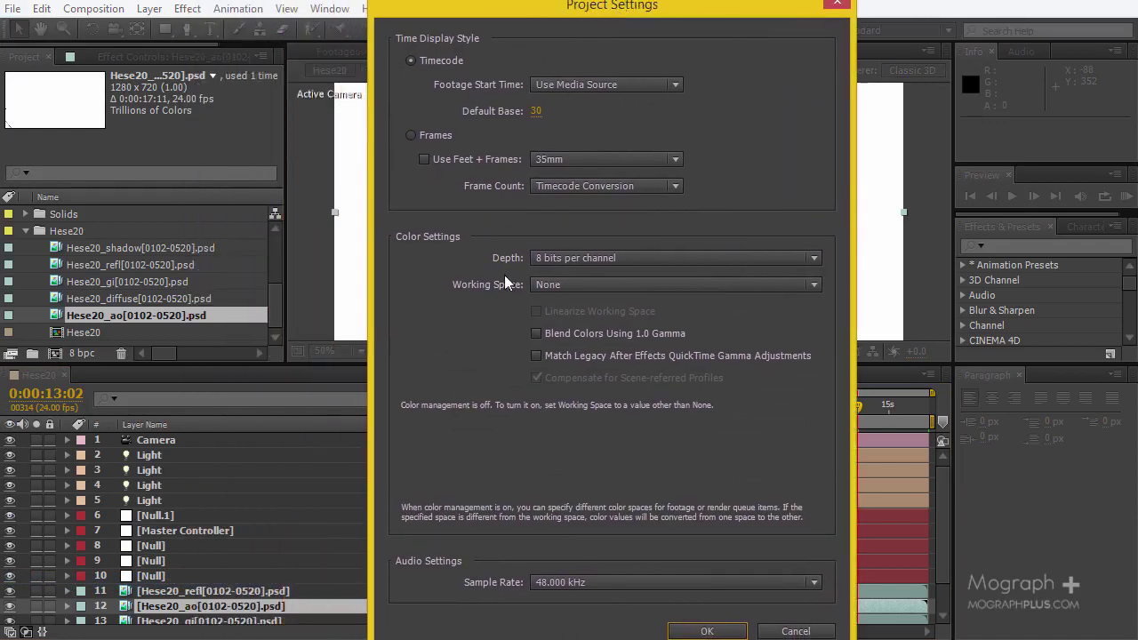
click(580, 259)
click(620, 298)
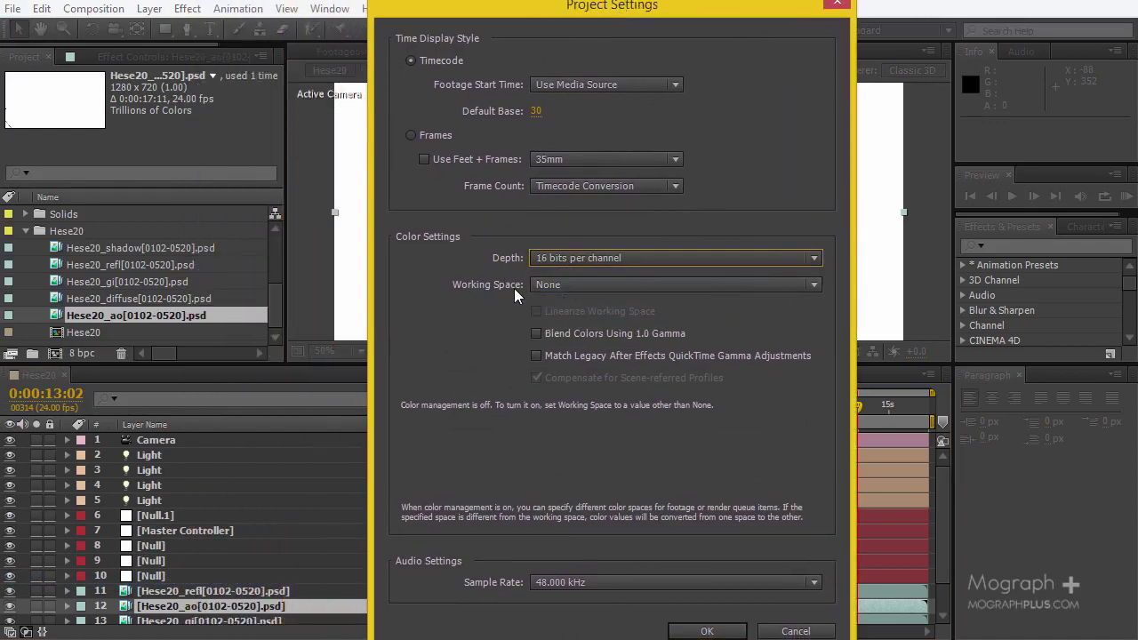
click(581, 285)
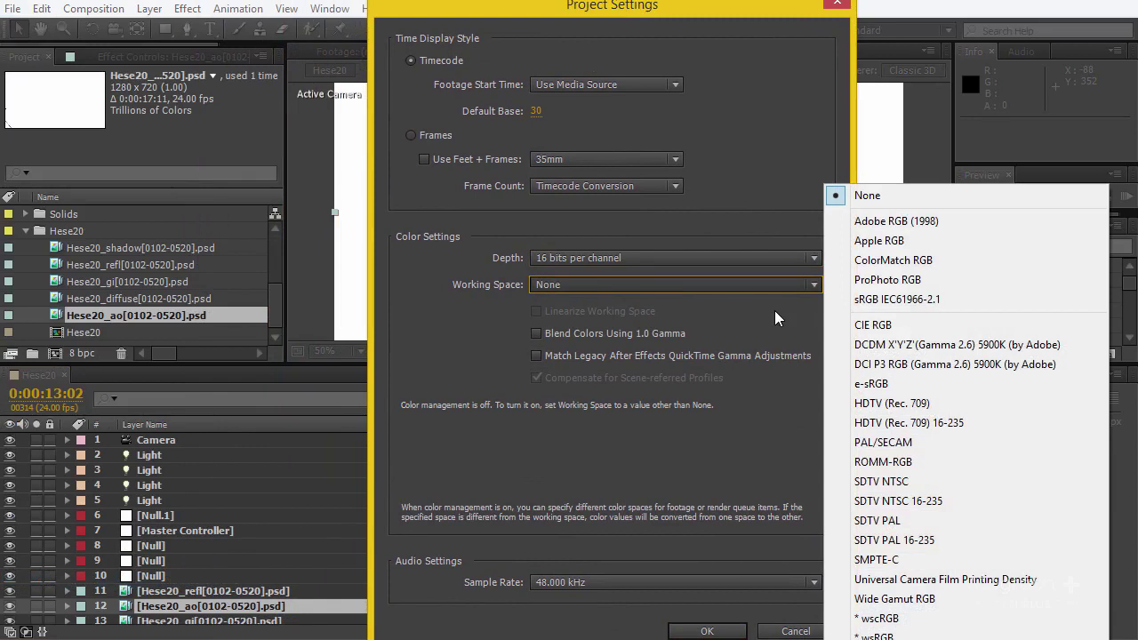
click(887, 303)
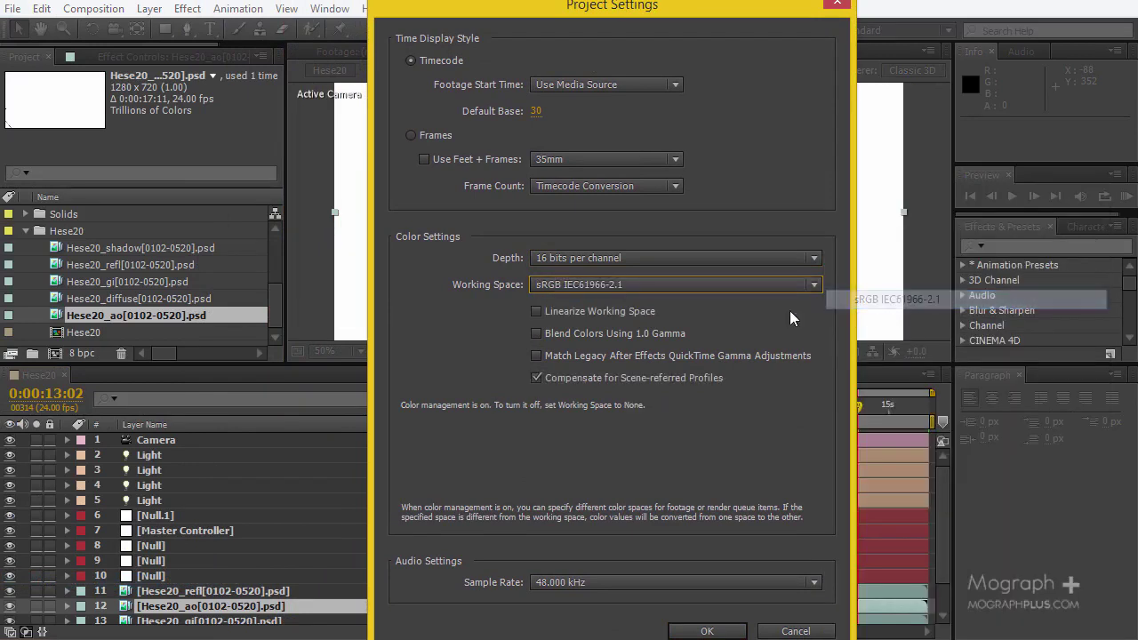
click(572, 312)
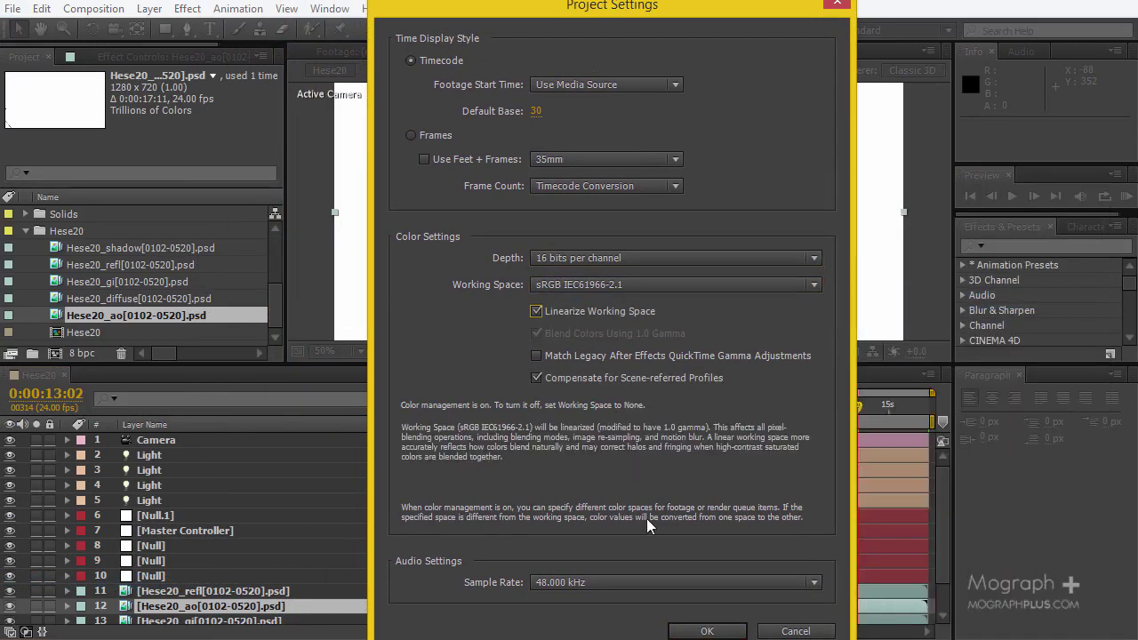
click(703, 630)
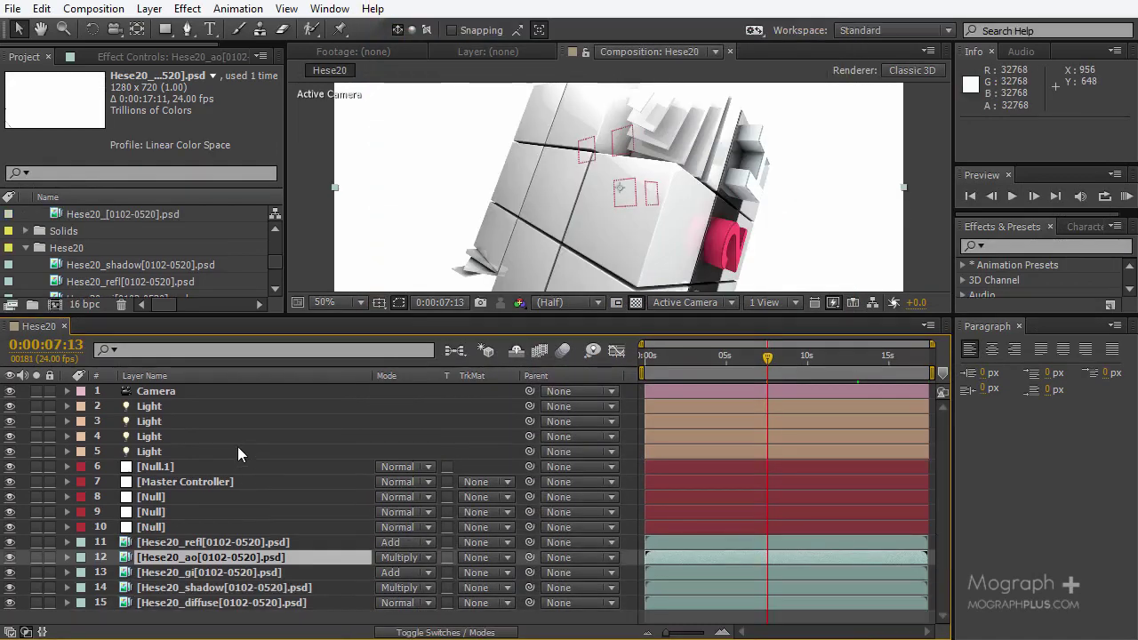
- Create a new solid named BG and move it to the bottom of the layer stack
scroll(578, 255, down, 2)
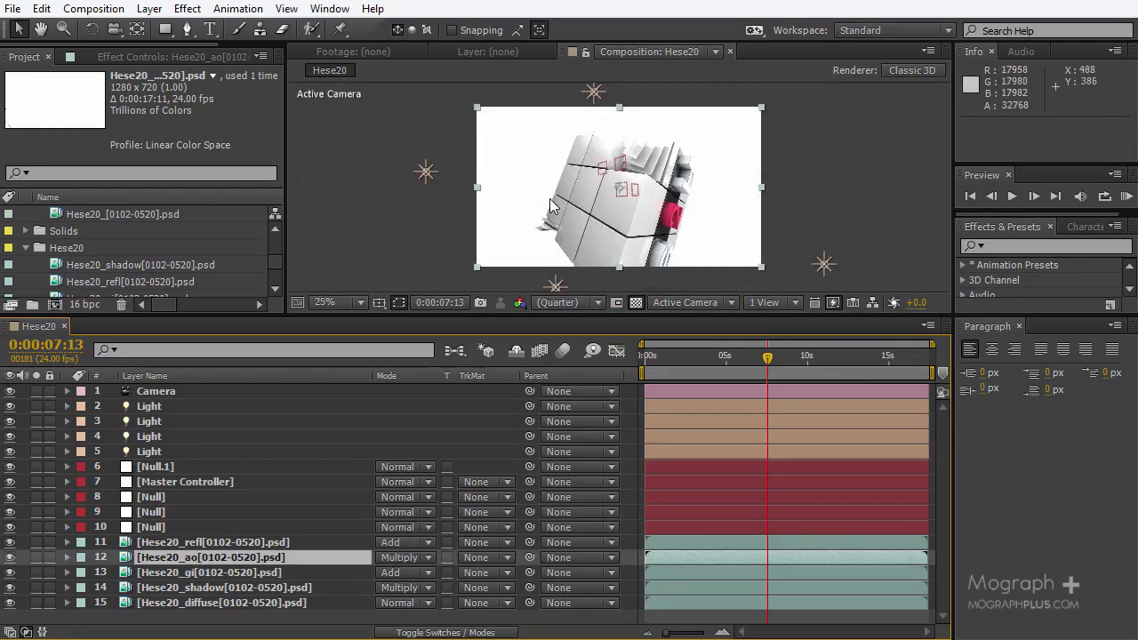
click(147, 10)
mouse_move(311, 5)
click(546, 12)
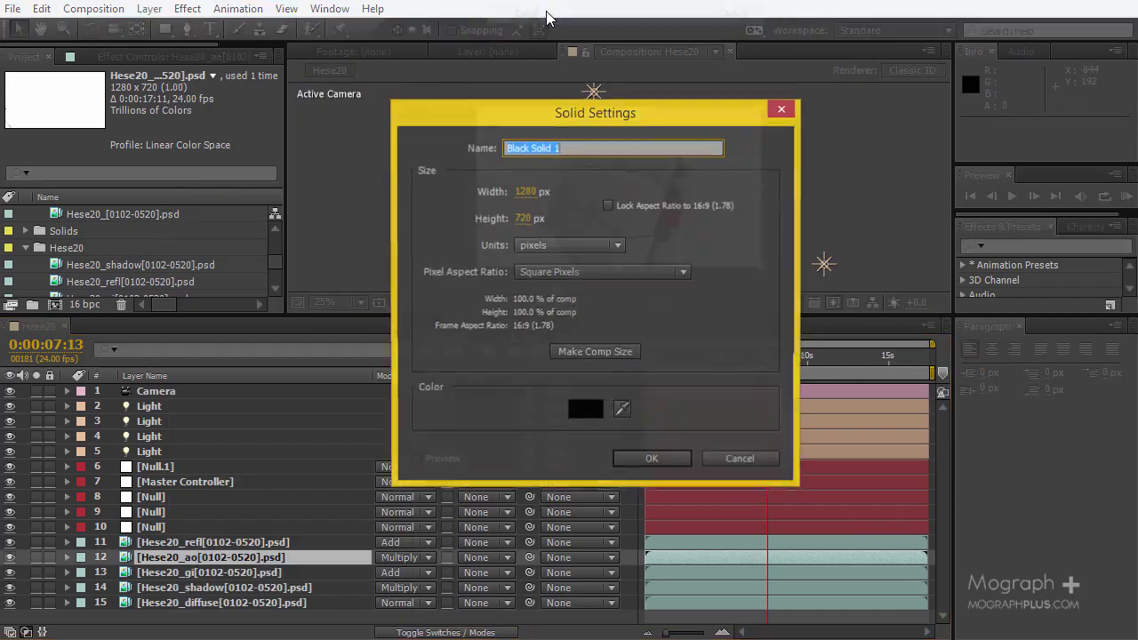
text(BG)
key(Return)
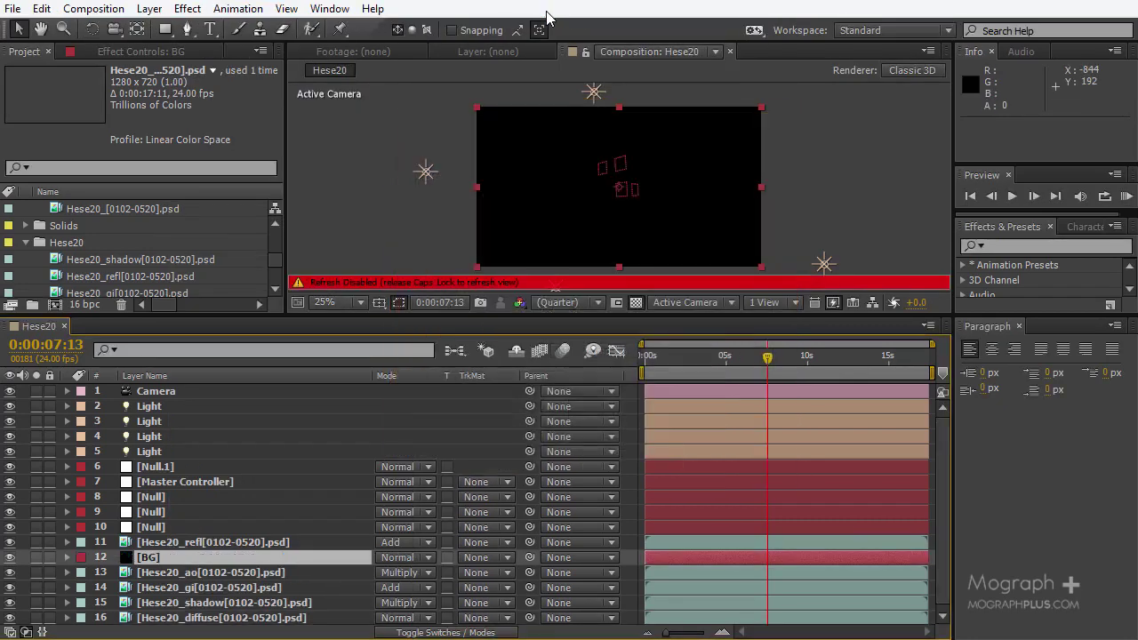
key(Caps_Lock)
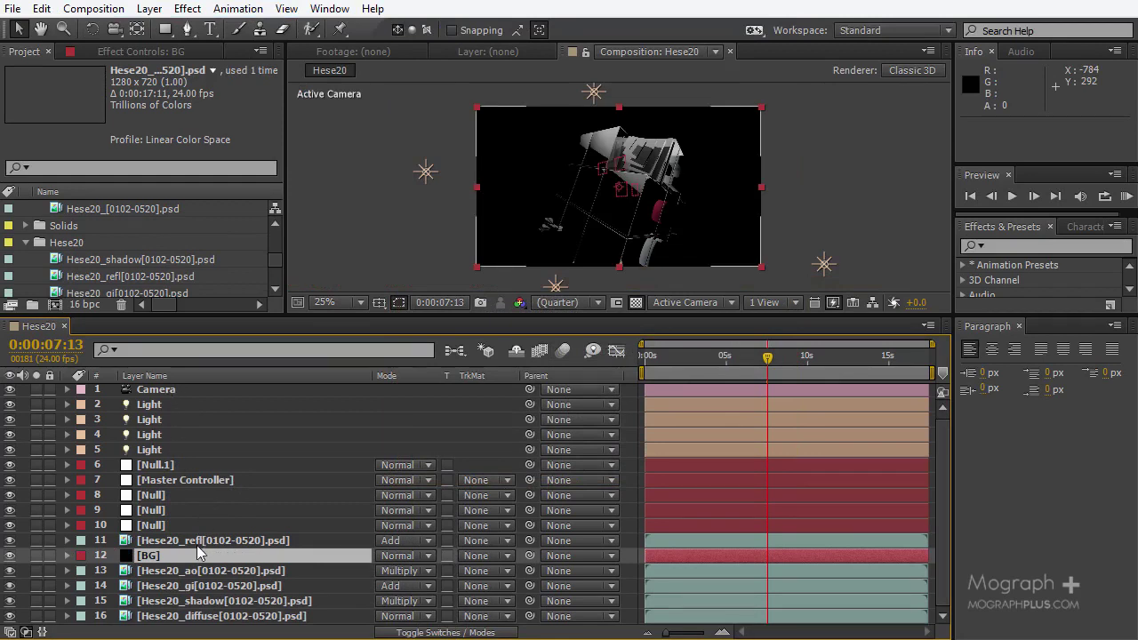
drag(197, 556, 197, 627)
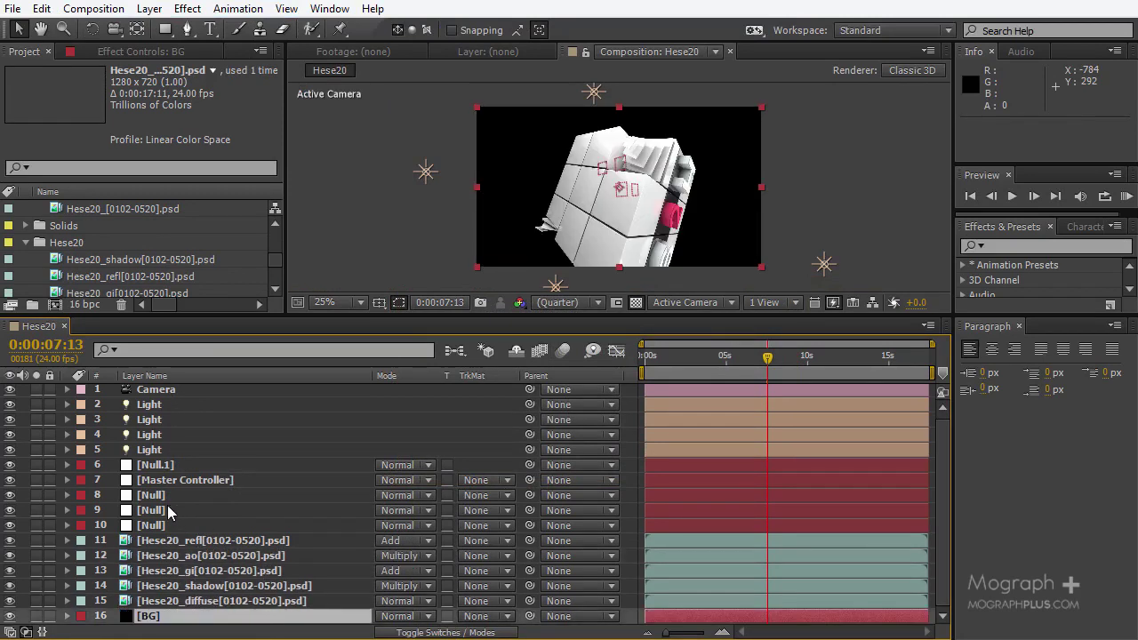
click(162, 512)
- Select the five null layers, Null.1 onward, and delete them
click(160, 418)
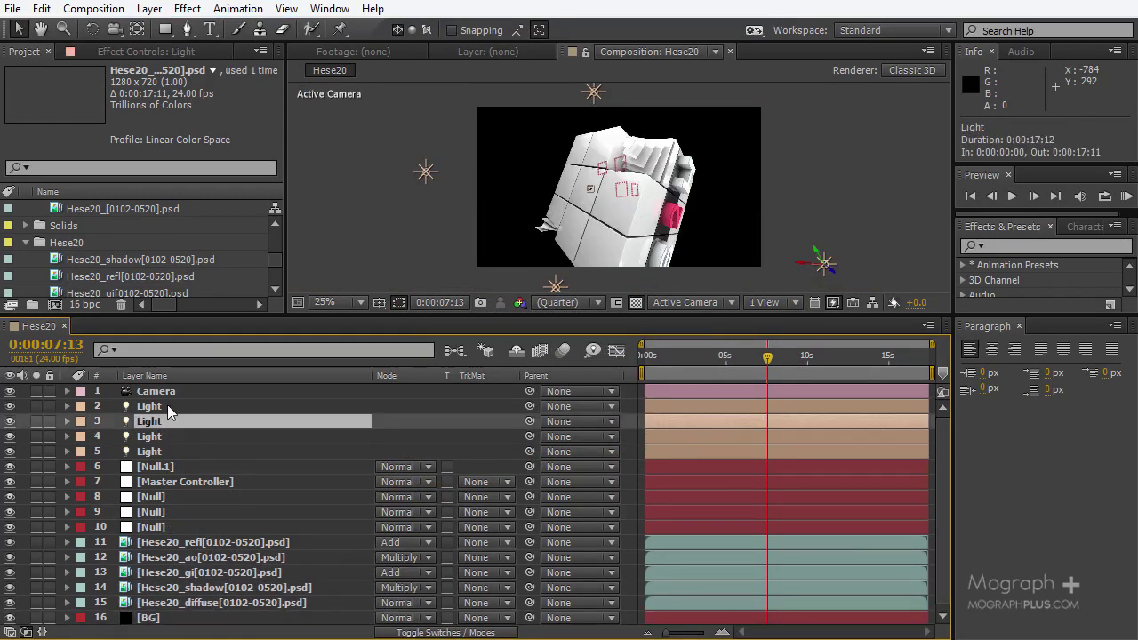
click(168, 405)
click(169, 419)
click(170, 436)
click(181, 468)
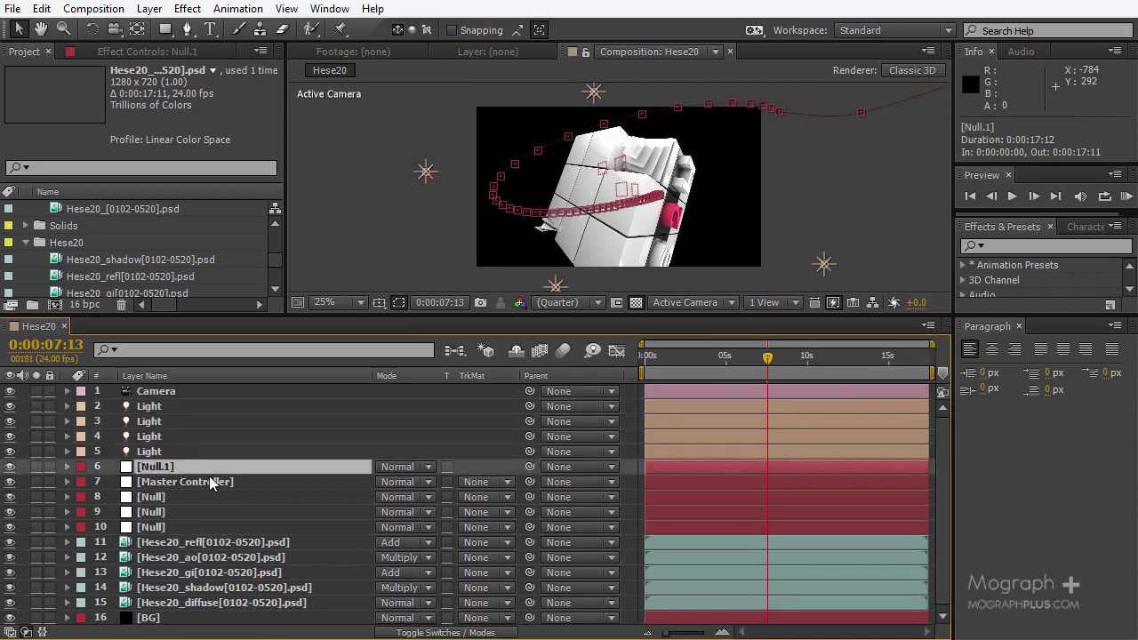
shift+click(174, 517)
shift+click(178, 526)
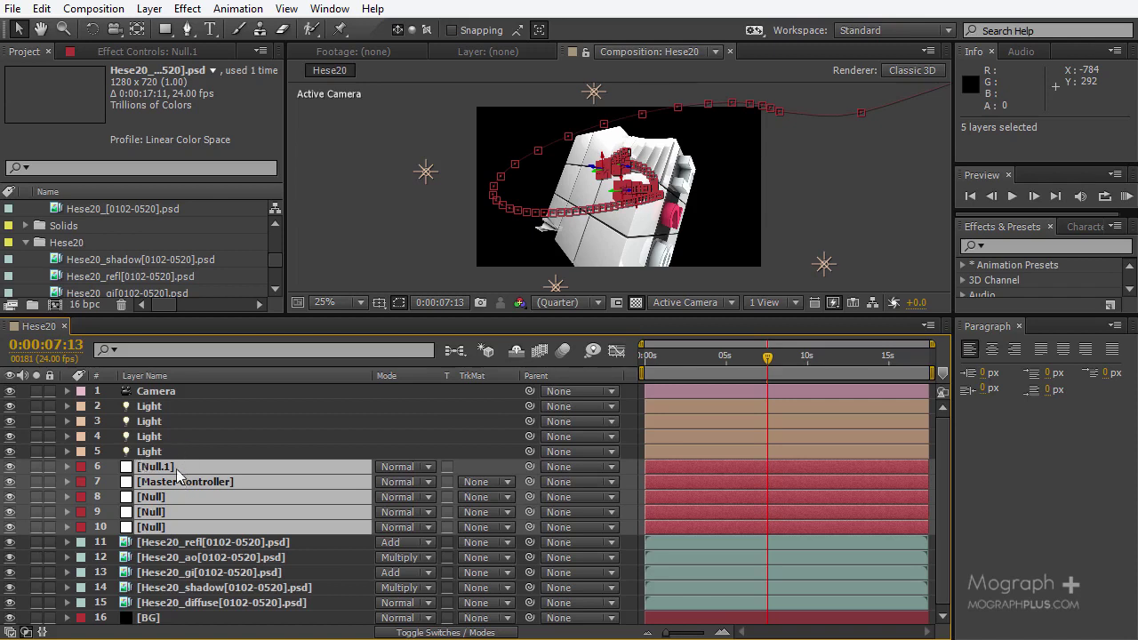
key(Delete)
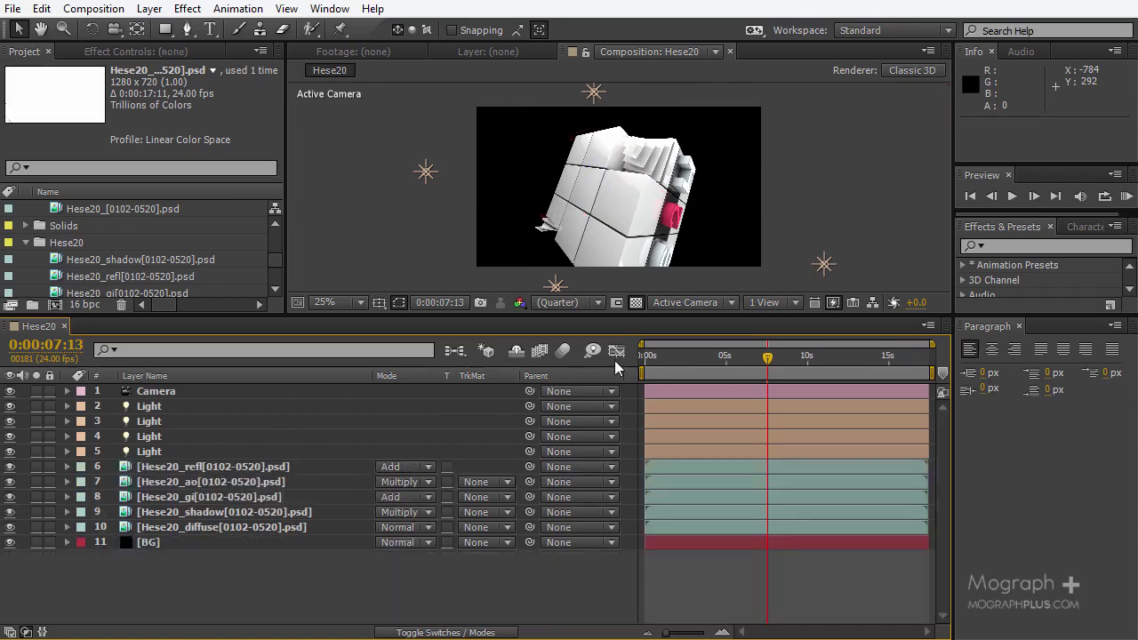
- Apply a radial Gradient Ramp to BG, starting at frame centre and ending below the frame
click(201, 542)
click(1002, 246)
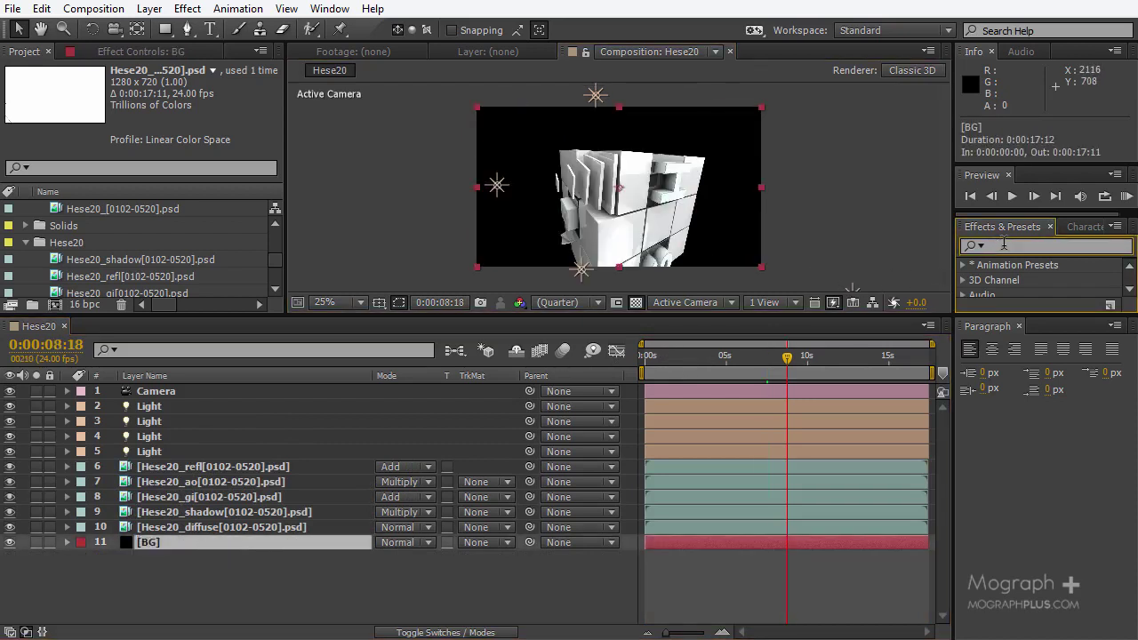
text(ra)
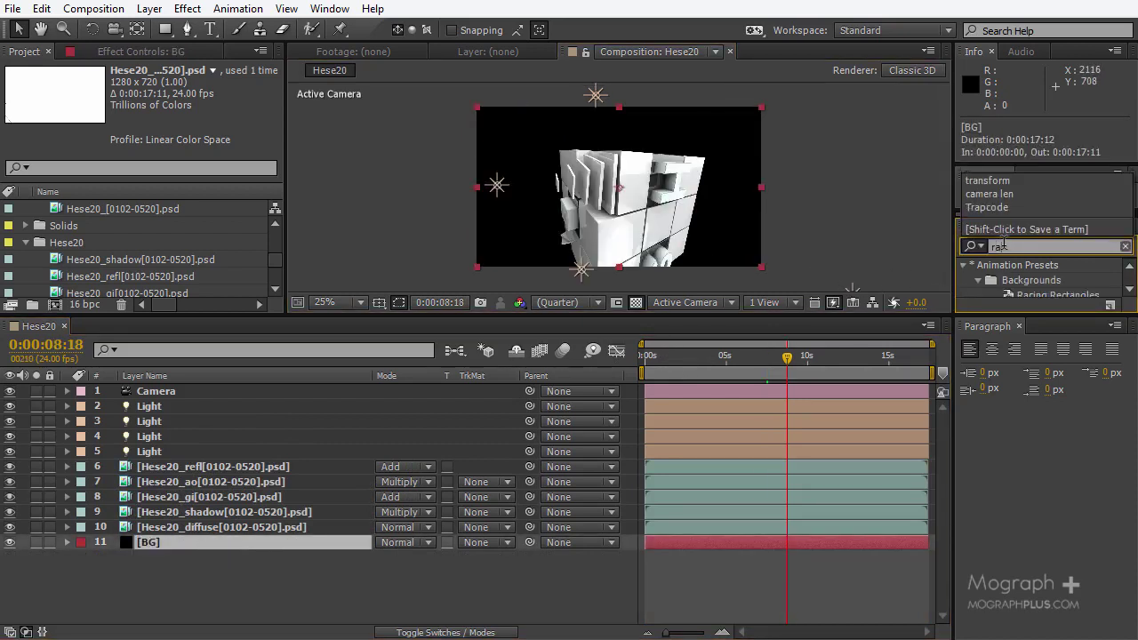
text(mp)
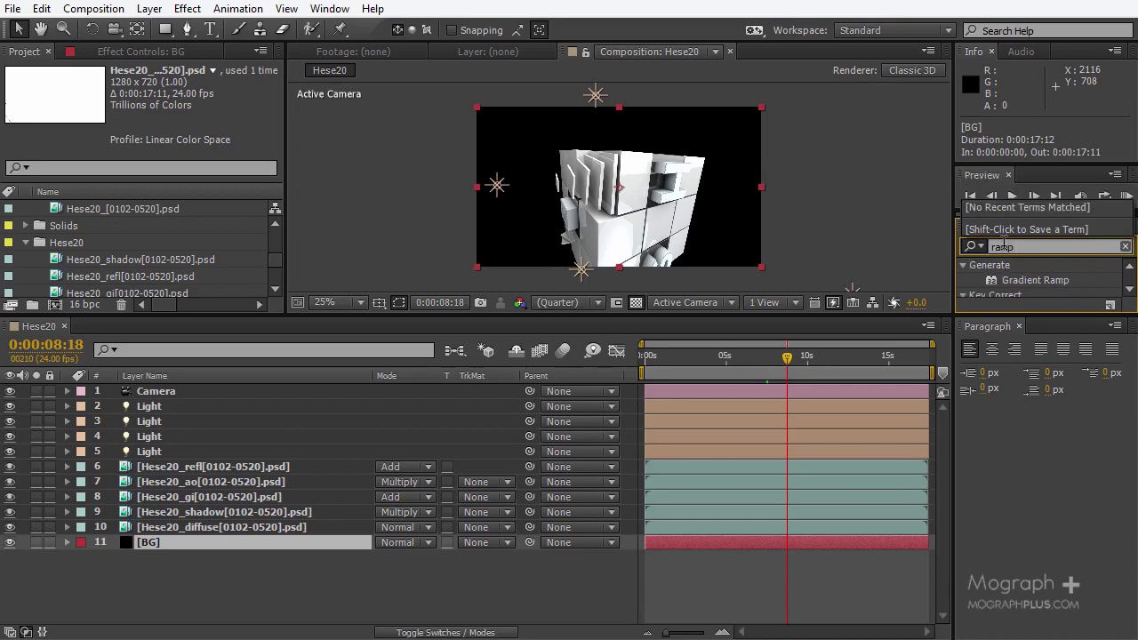
double_click(1004, 283)
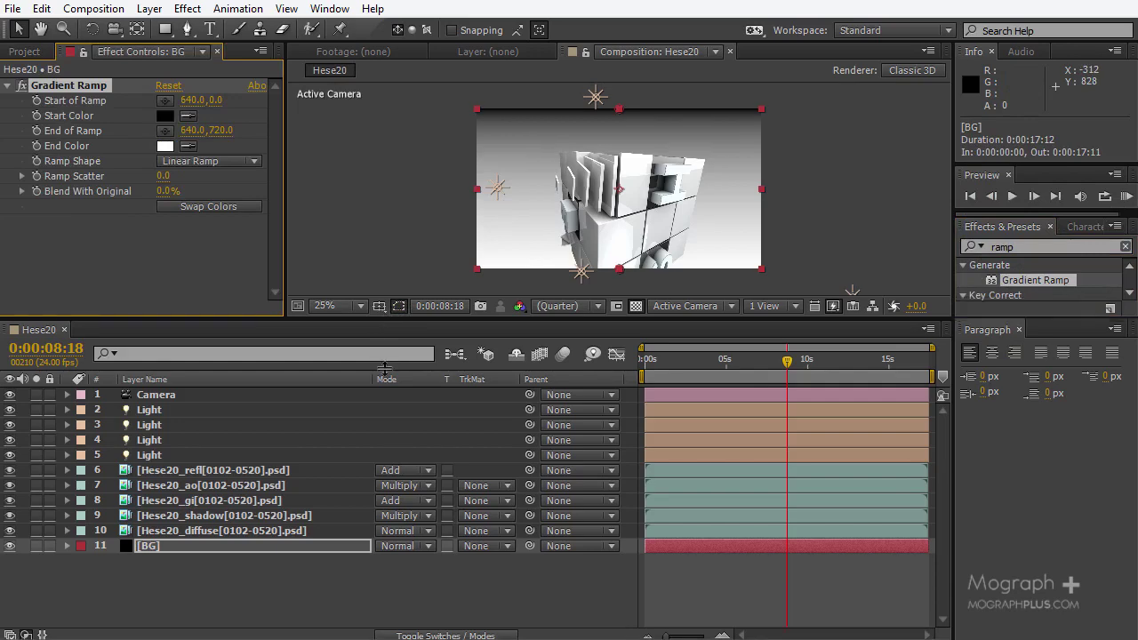
drag(384, 315, 384, 411)
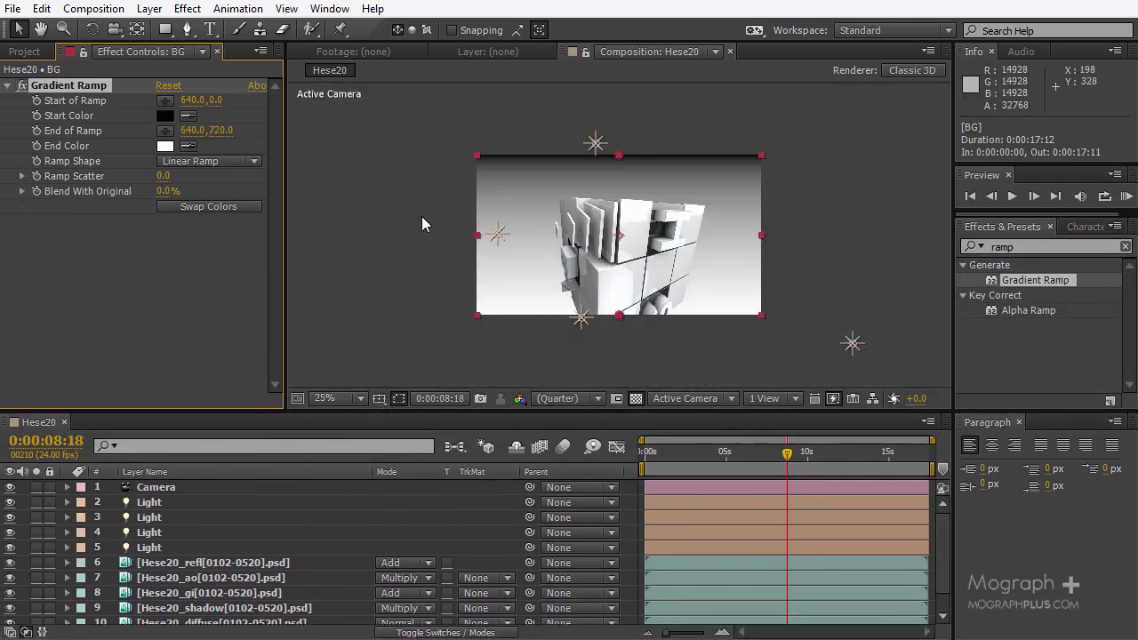
click(210, 161)
click(232, 195)
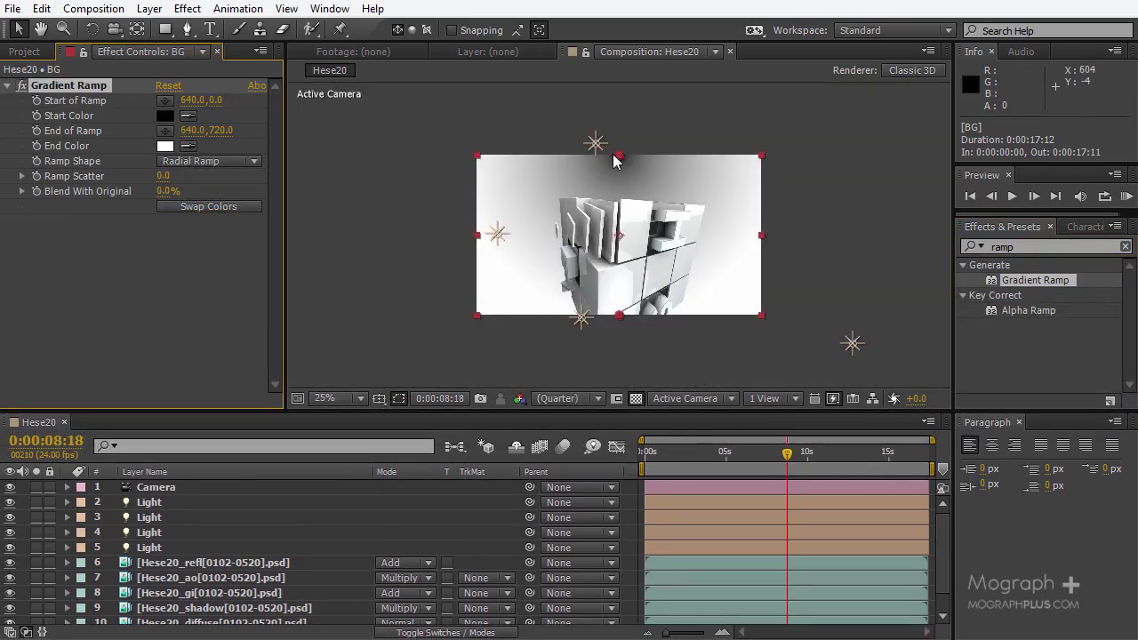
drag(619, 155, 619, 238)
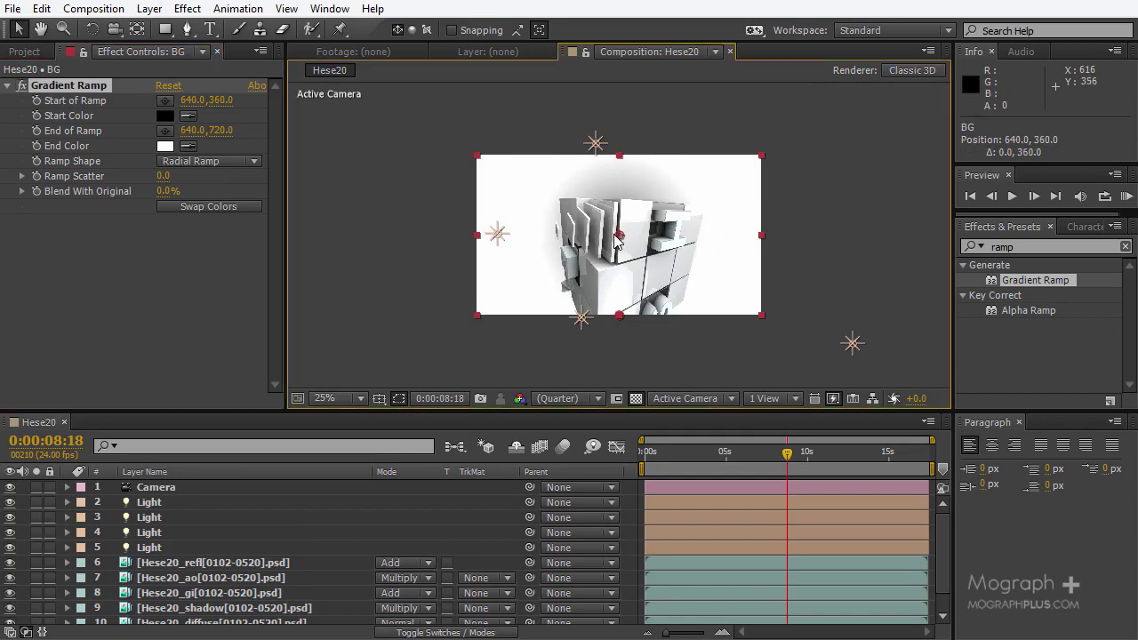
drag(622, 318, 574, 444)
- Set the ramp Start Color to the red sampled from the 20 lettering
key(period)
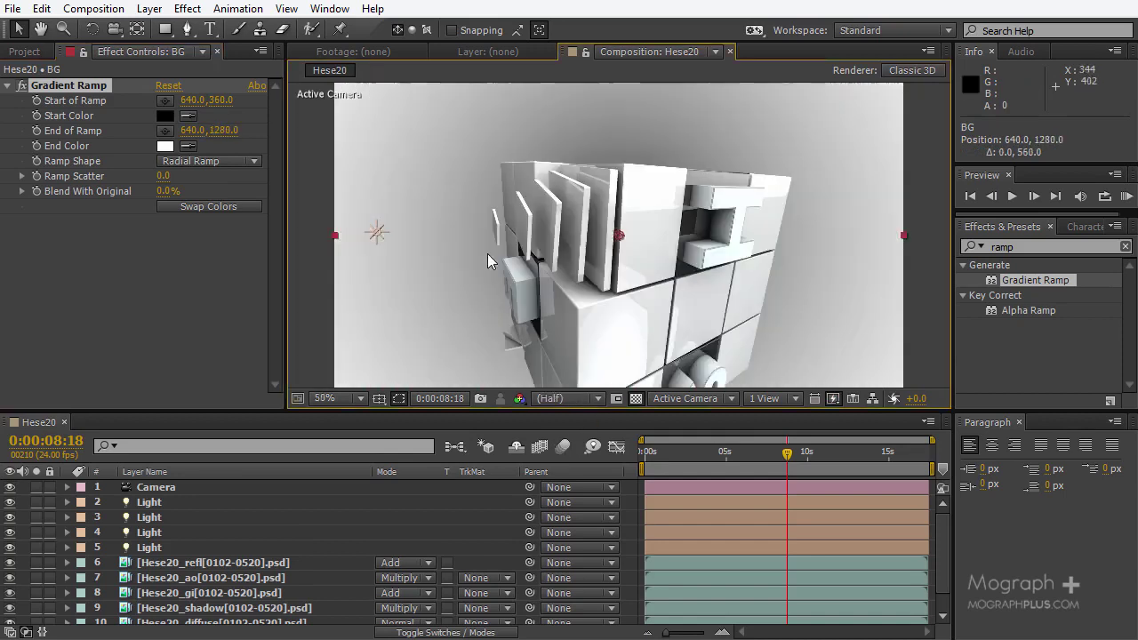
drag(398, 409, 421, 366)
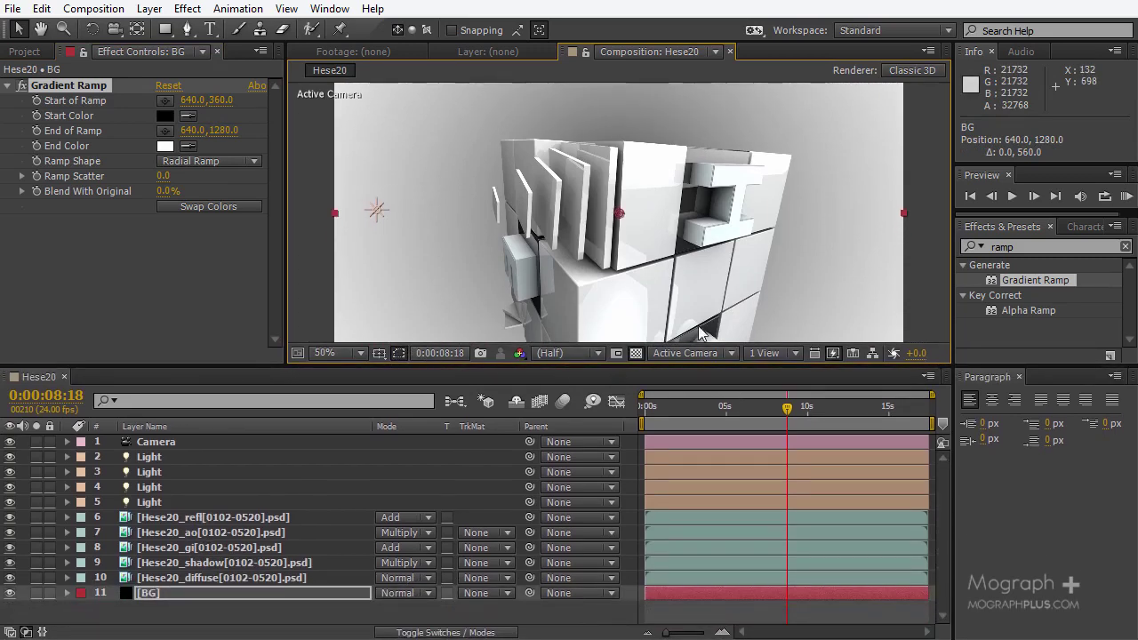
drag(693, 337, 685, 239)
drag(768, 408, 748, 411)
drag(824, 415, 909, 412)
drag(502, 171, 477, 236)
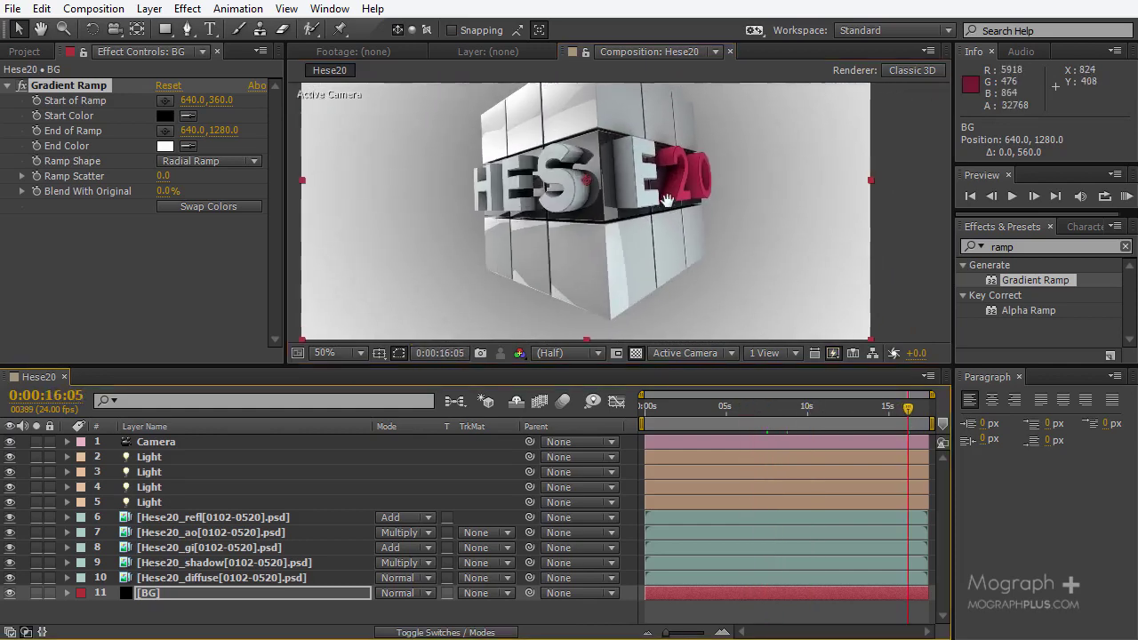
click(164, 114)
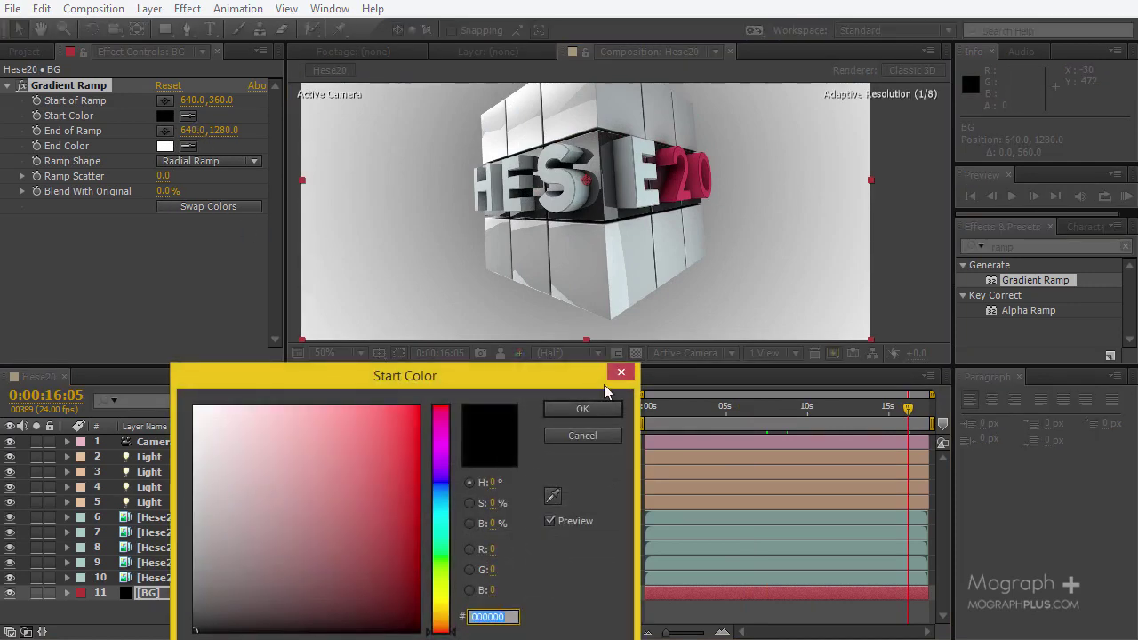
click(562, 494)
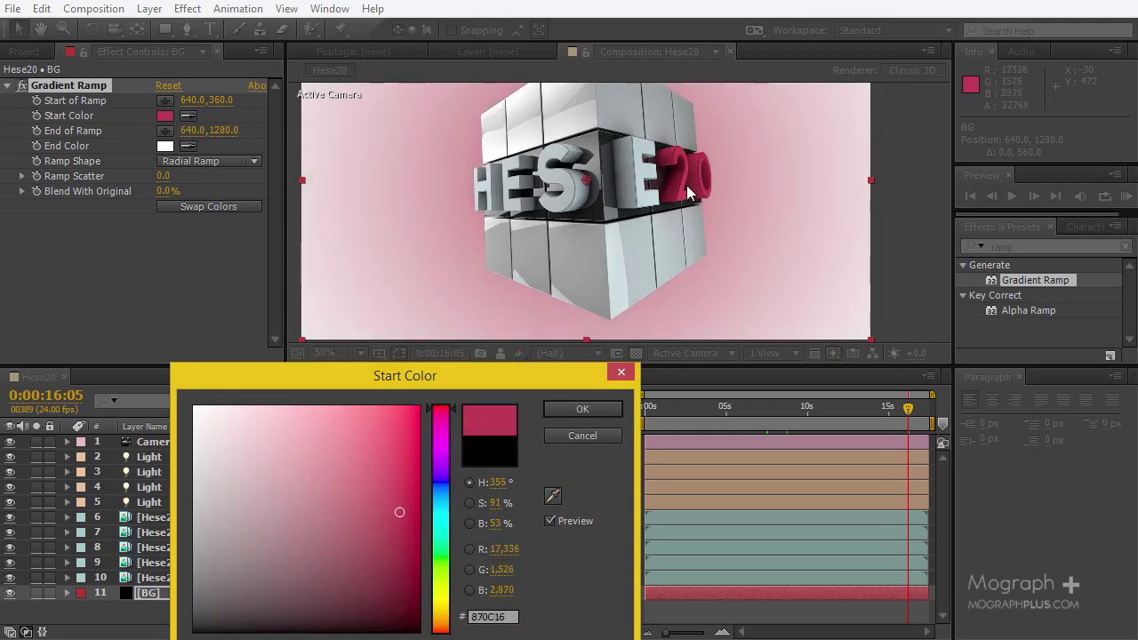
click(687, 198)
click(583, 409)
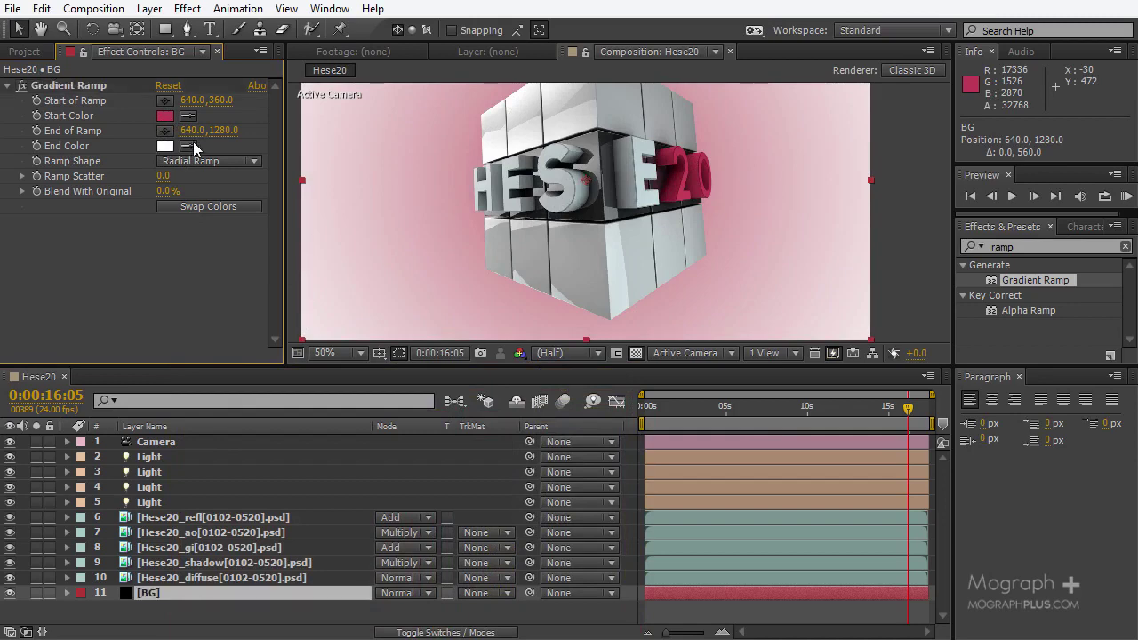
- Copy the start colour into End Color and make it a slightly brighter pink
click(171, 111)
click(164, 146)
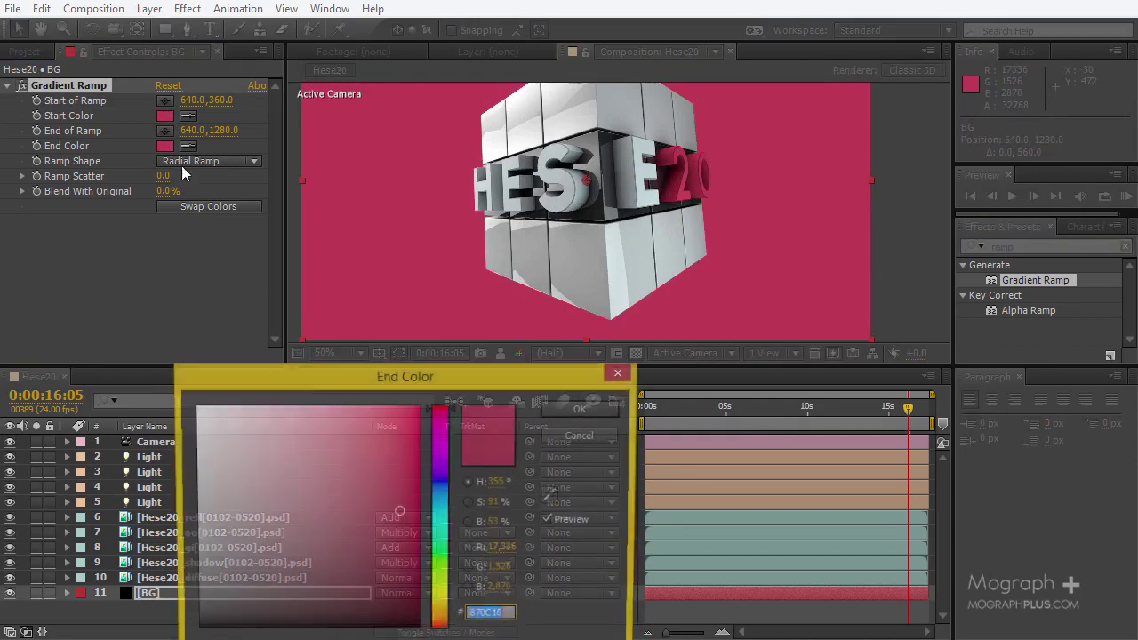
drag(399, 506, 400, 494)
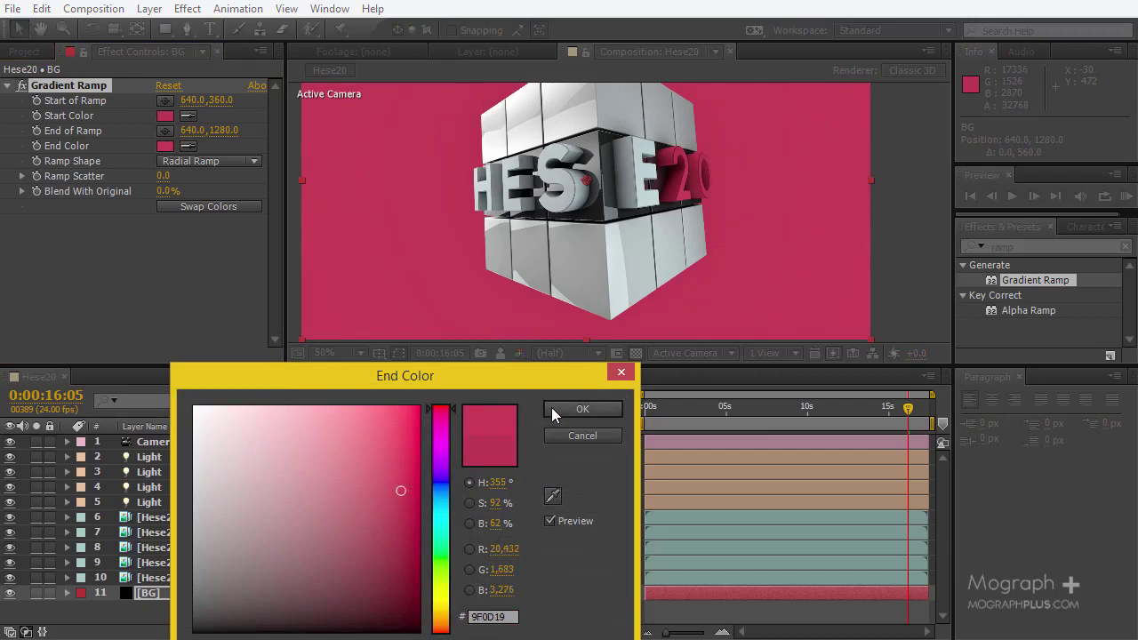
click(578, 410)
- Inspect the background render at 100% and move to frame 0:00:08:14
key(comma)
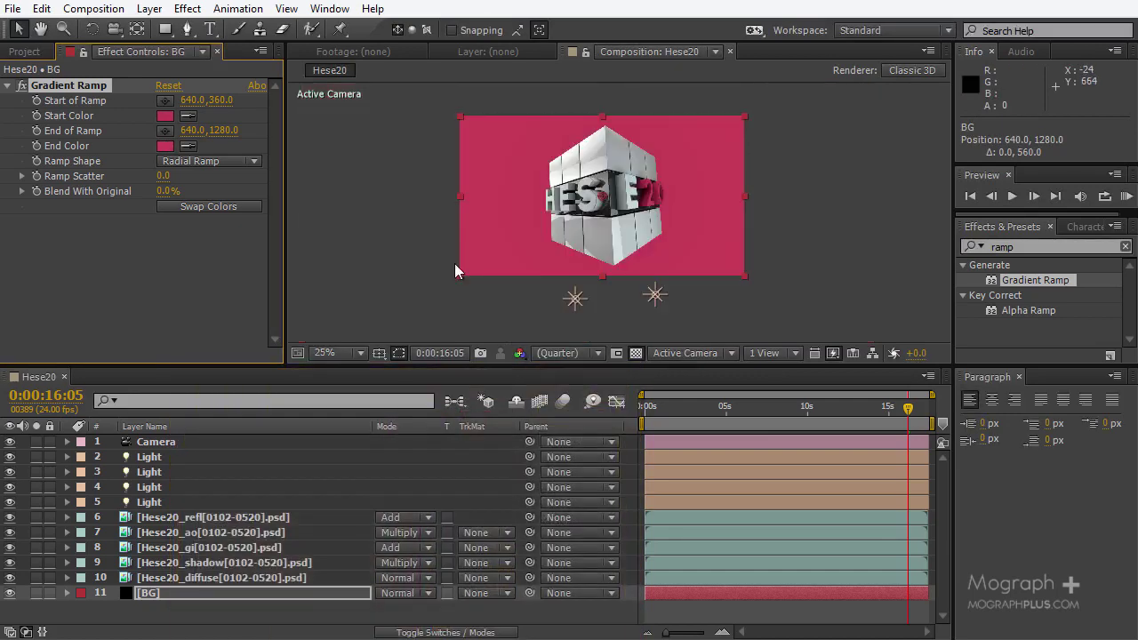
key(grave)
key(period)
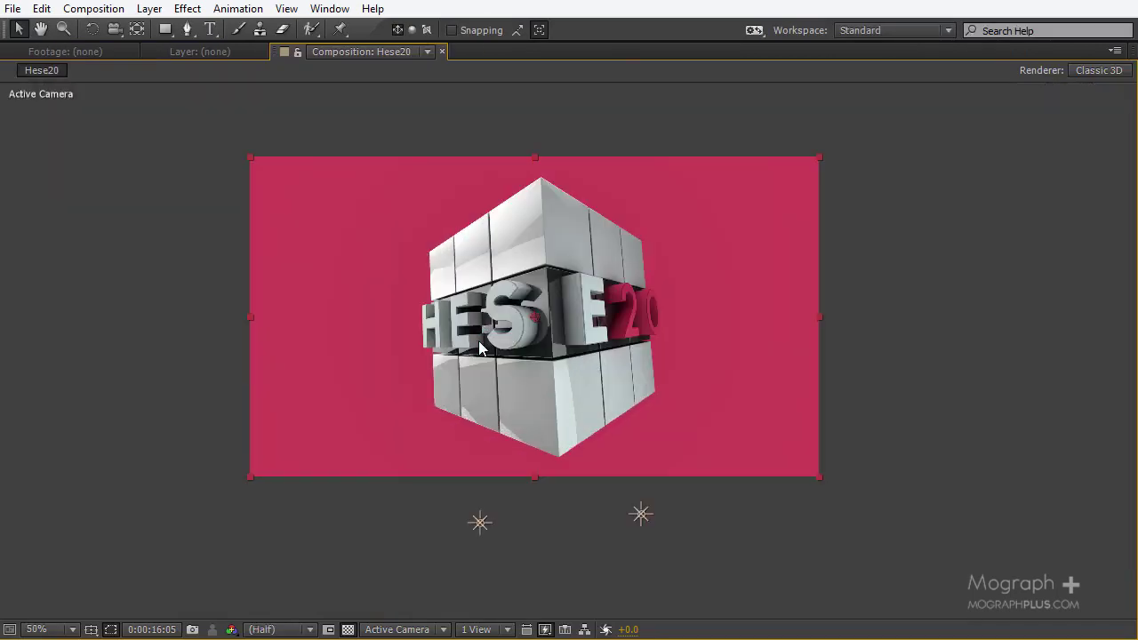
key(period)
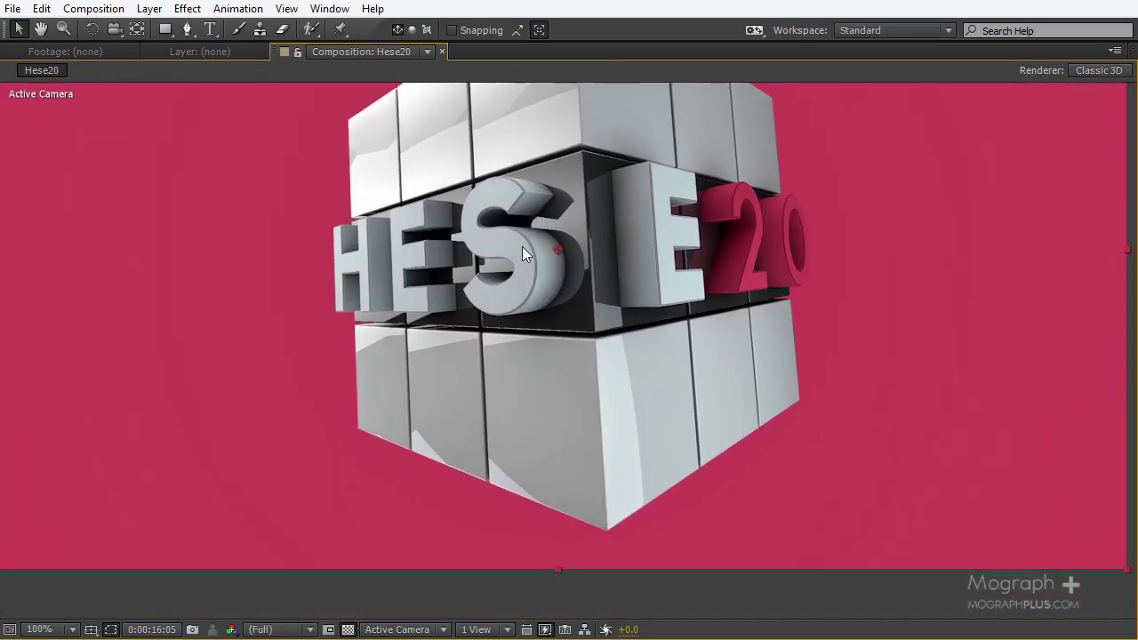
key(comma)
key(comma)
key(grave)
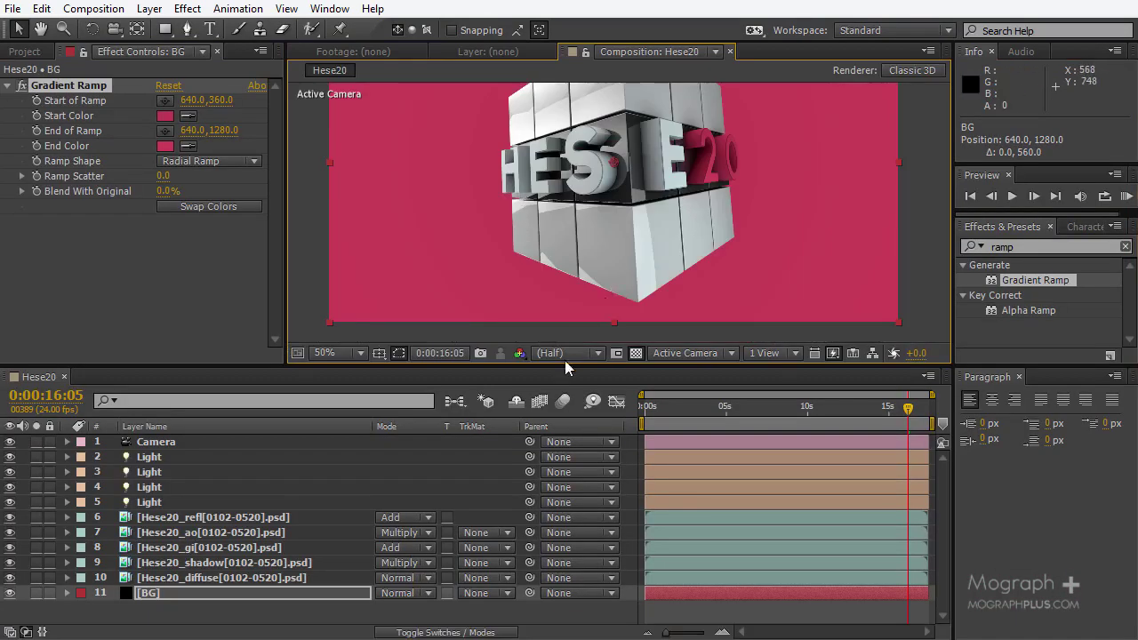
drag(565, 365, 565, 360)
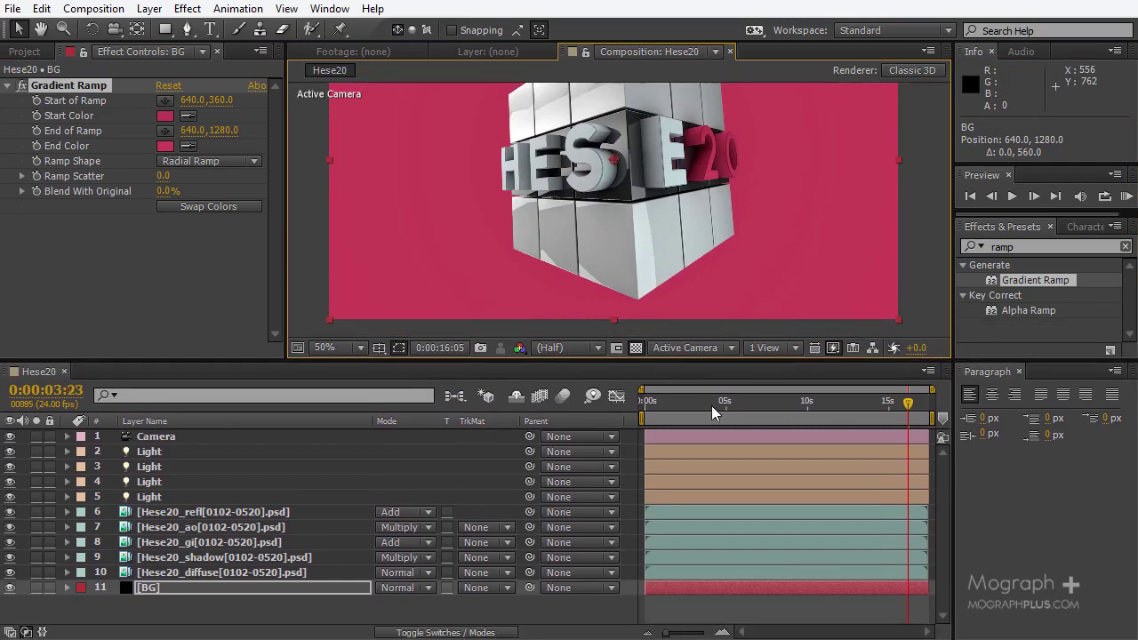
drag(712, 406, 786, 410)
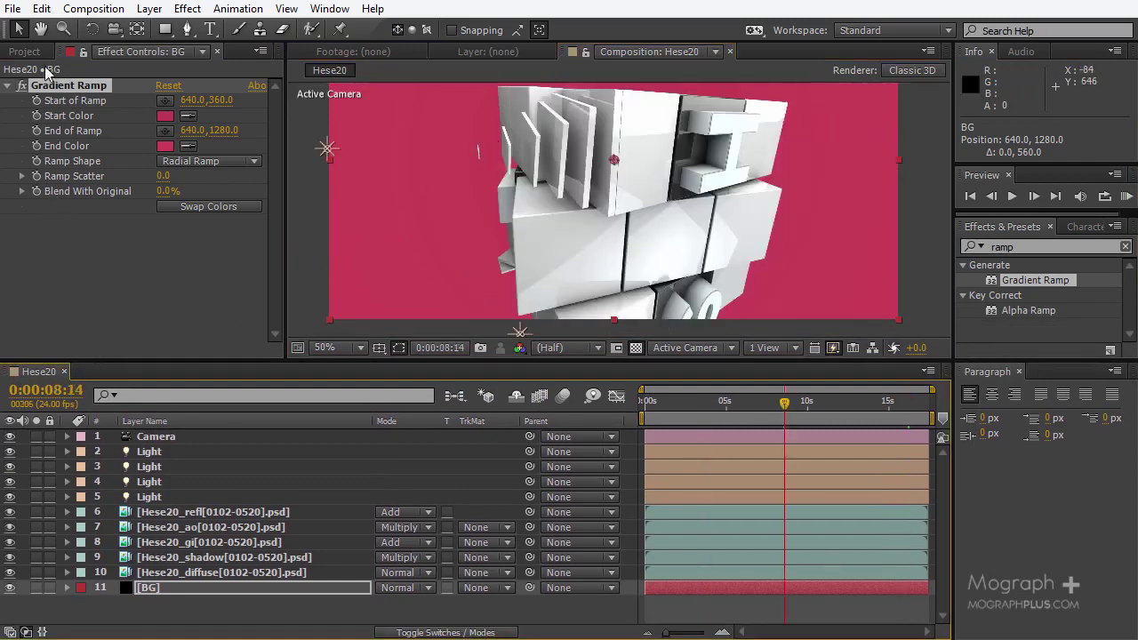
- Add the Hese20_depth pass below BG and rename the layer Depth map
click(25, 51)
scroll(170, 268, up, 2)
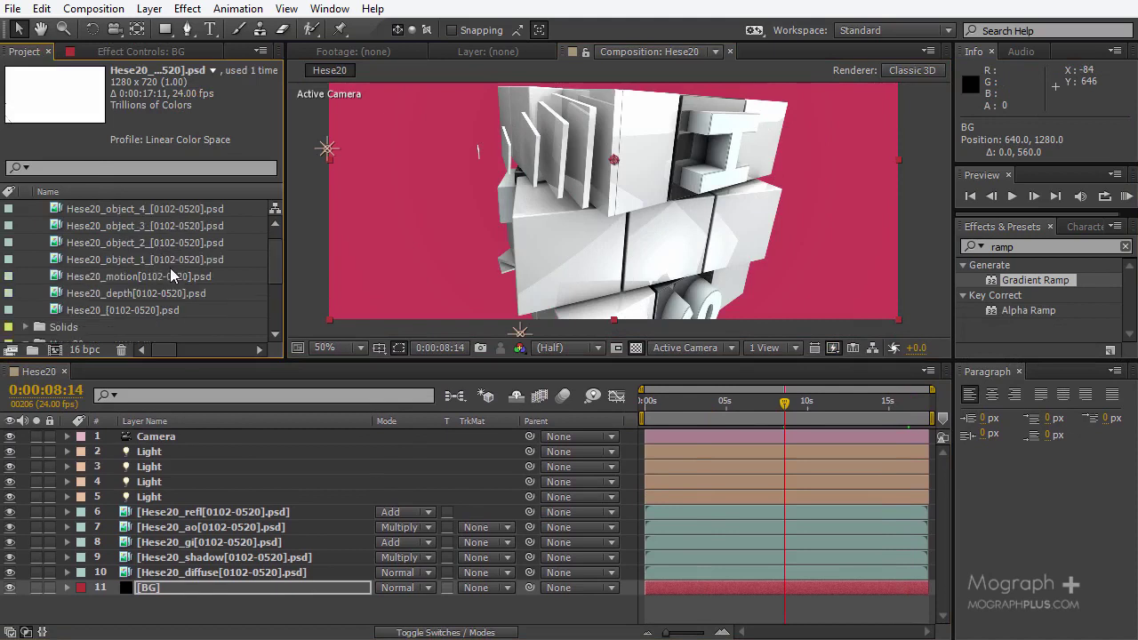
scroll(169, 268, down, 1)
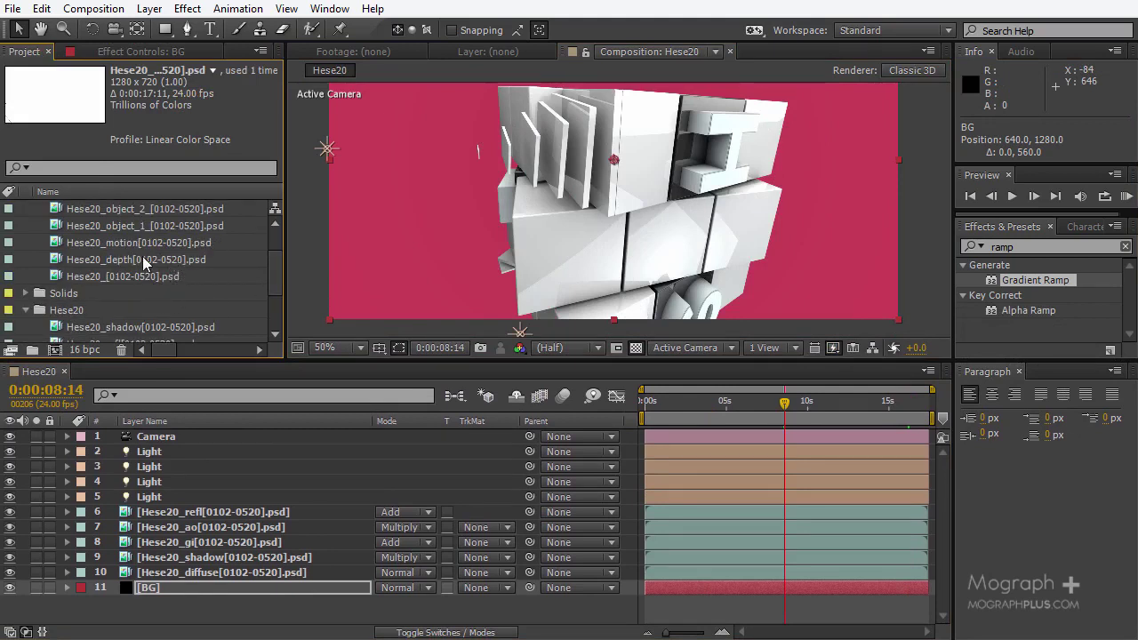
drag(142, 256, 213, 598)
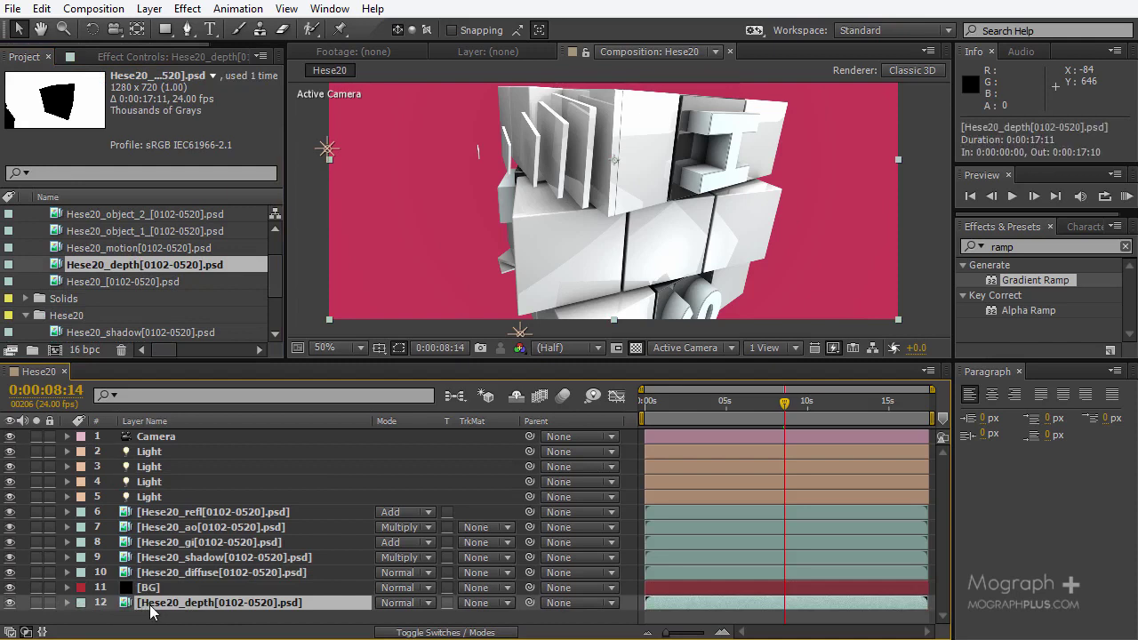
key(Return)
text(D)
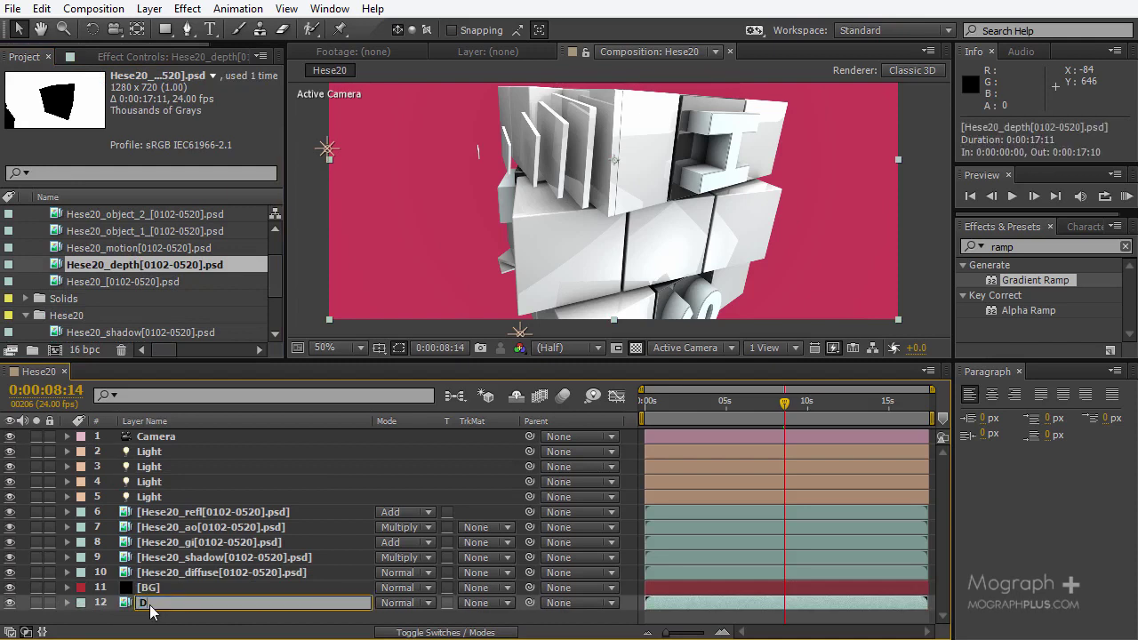
text(epth map)
key(Return)
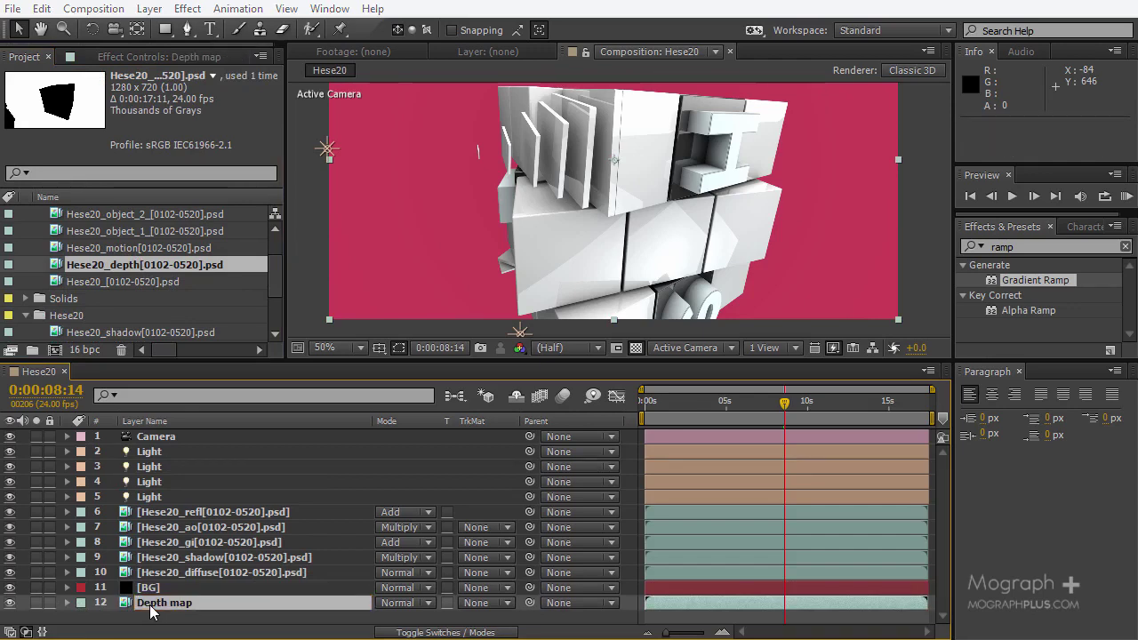
- Pre-compose Depth map with all attributes moved, naming it Depth map Comp
key(ctrl+shift+c)
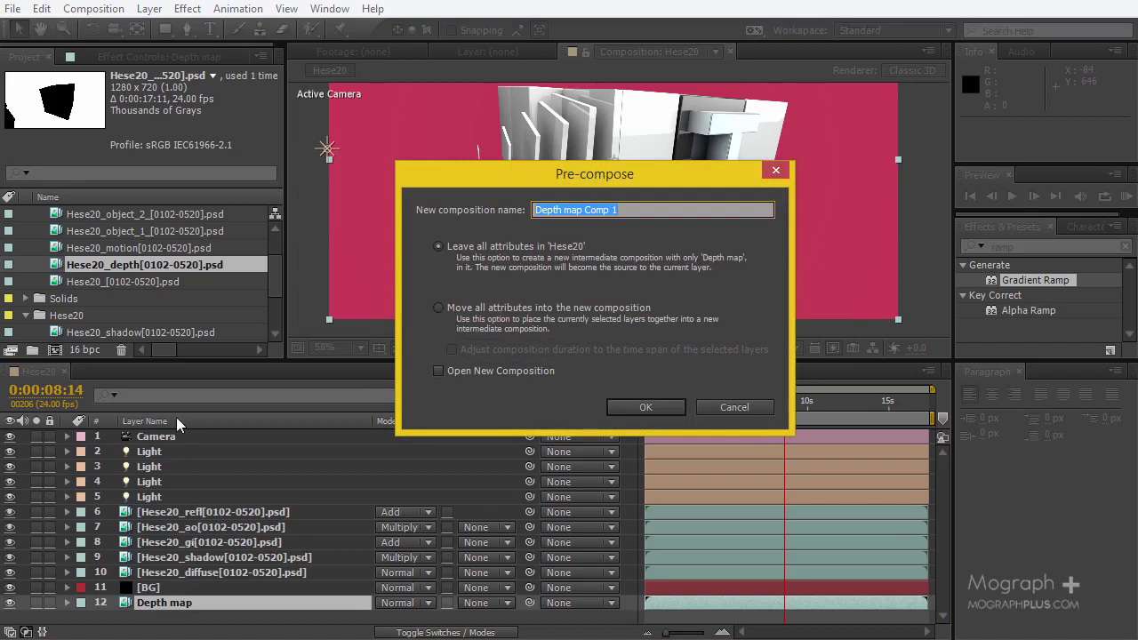
click(573, 311)
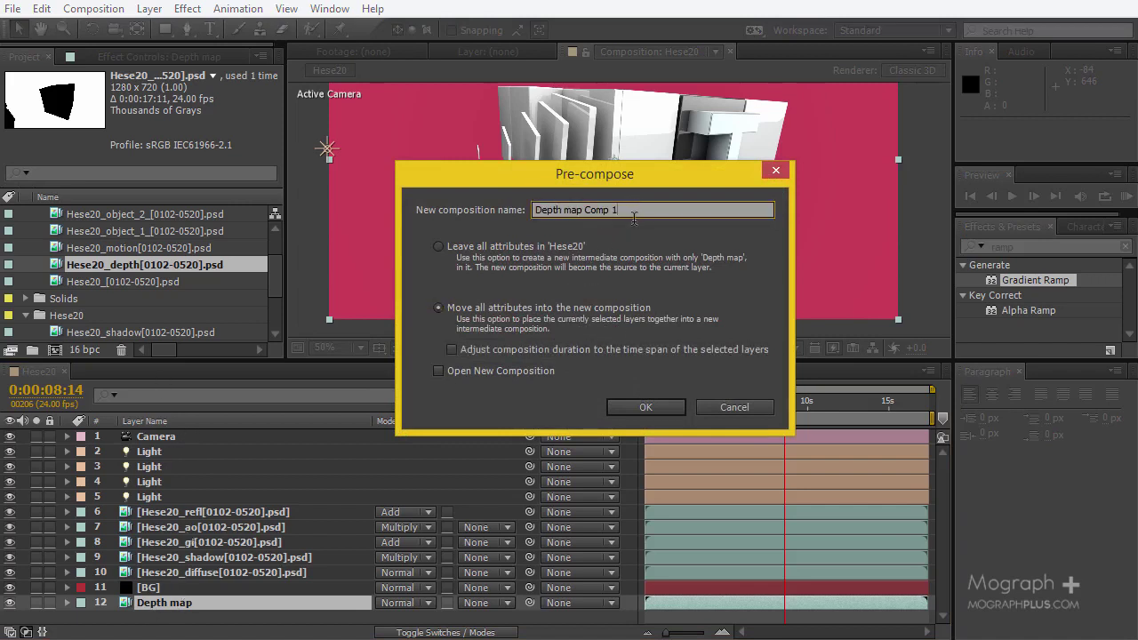
drag(616, 211, 588, 235)
key(BackSpace)
key(Return)
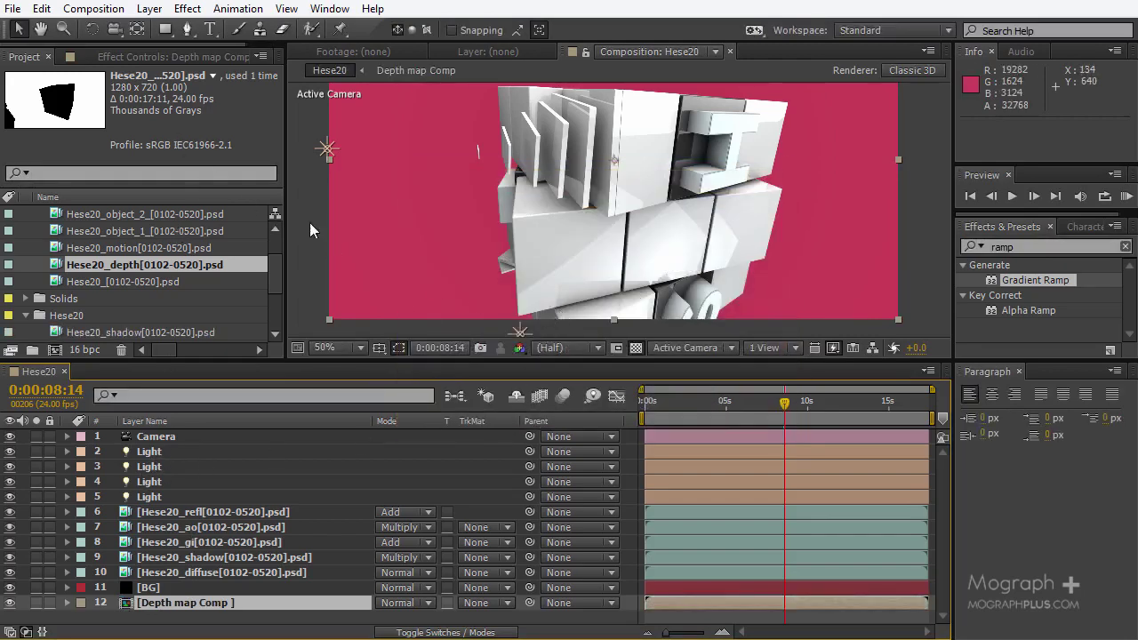
click(149, 8)
- Add an adjustment layer at the top of the stack and name it DOF
mouse_move(266, 2)
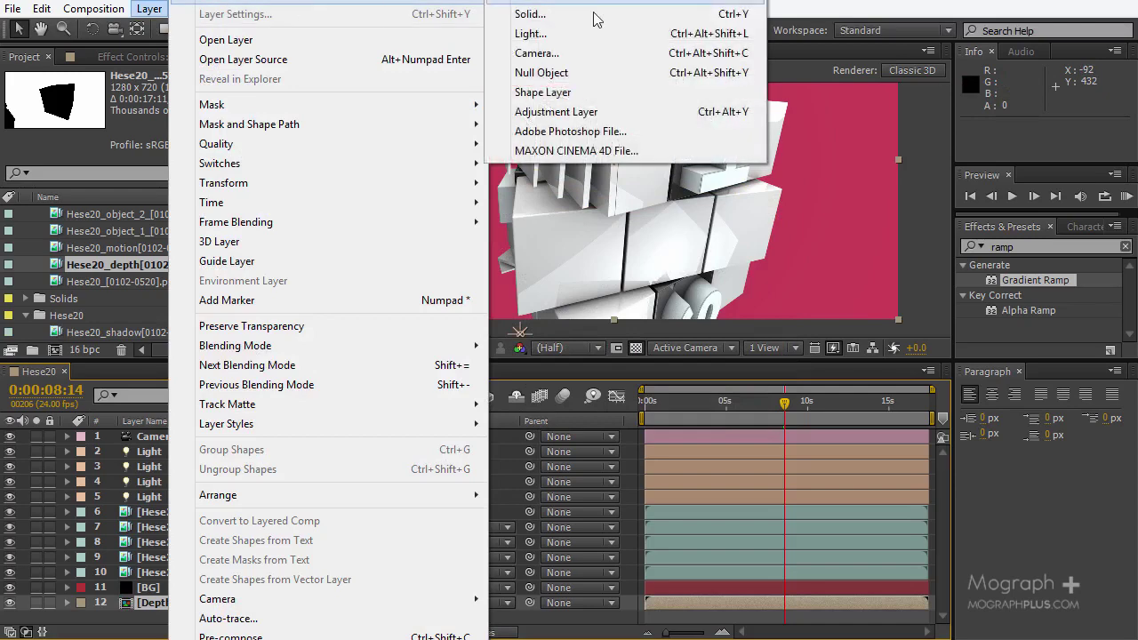
click(593, 112)
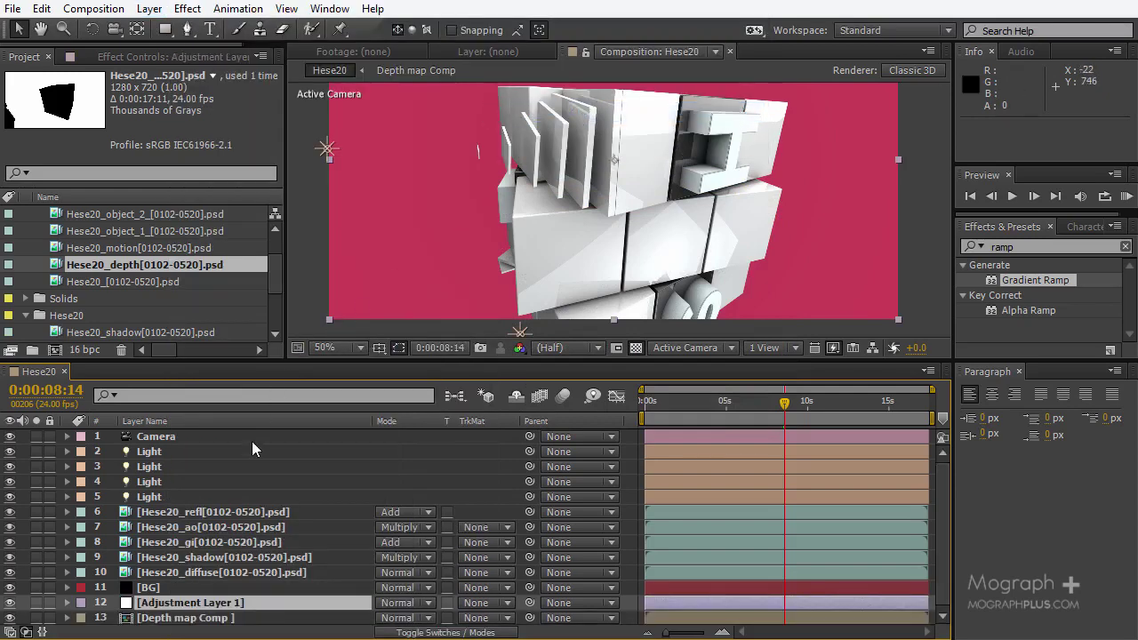
drag(185, 602, 220, 434)
key(Return)
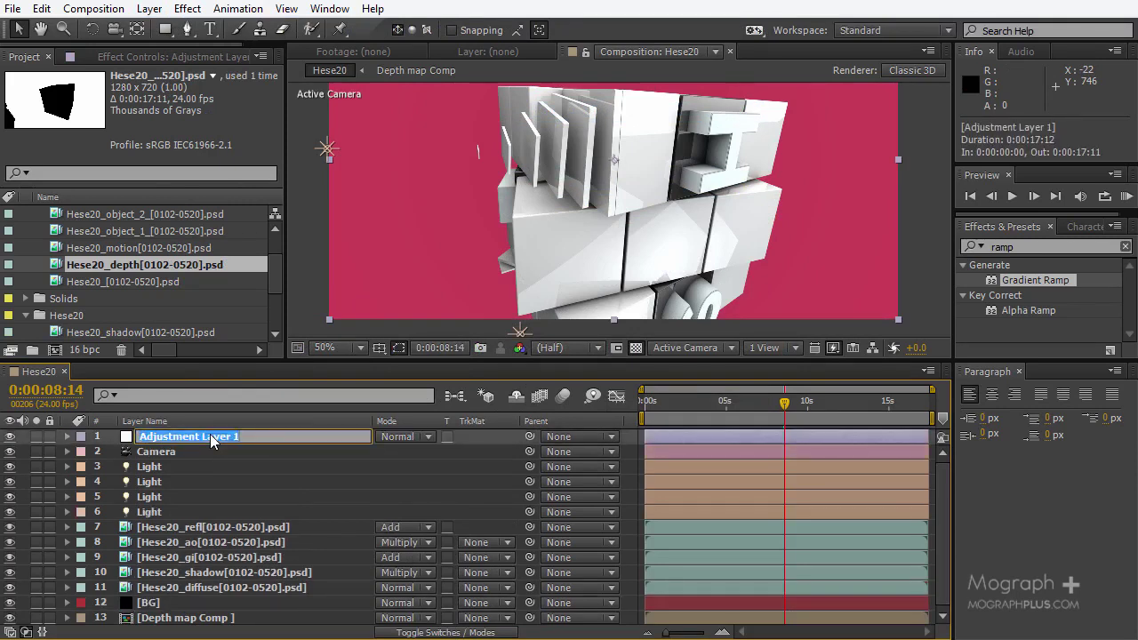
text(DP)
key(BackSpace)
text(OF)
key(Return)
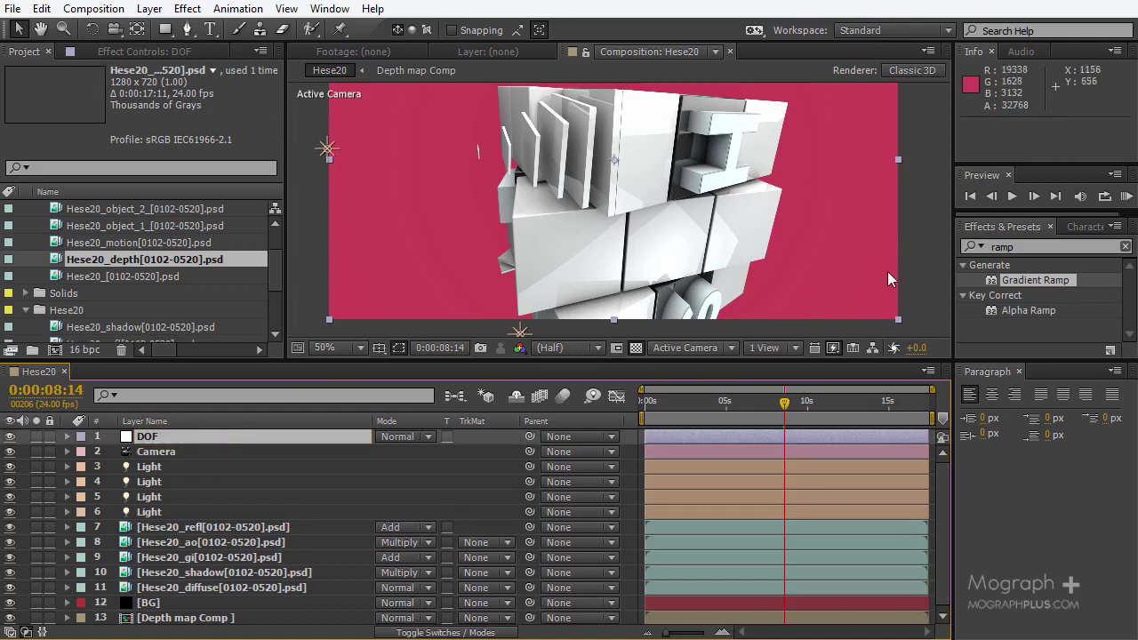
- Find FL Depth Of Field with the search term 'Depth of' and apply it to DOF
double_click(1025, 247)
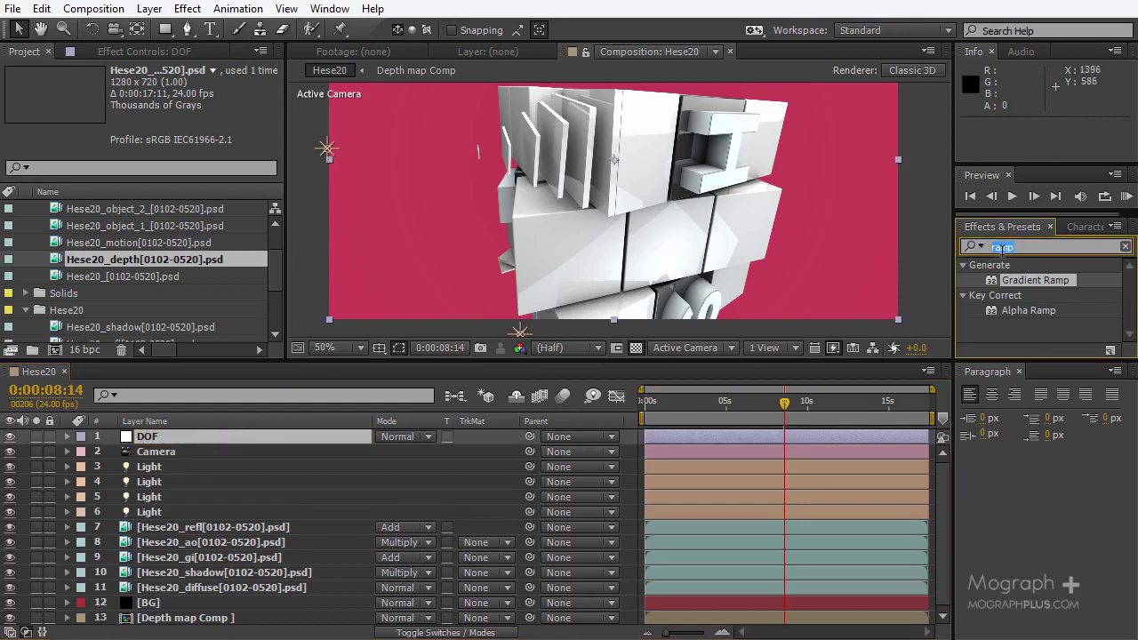
text(Dep)
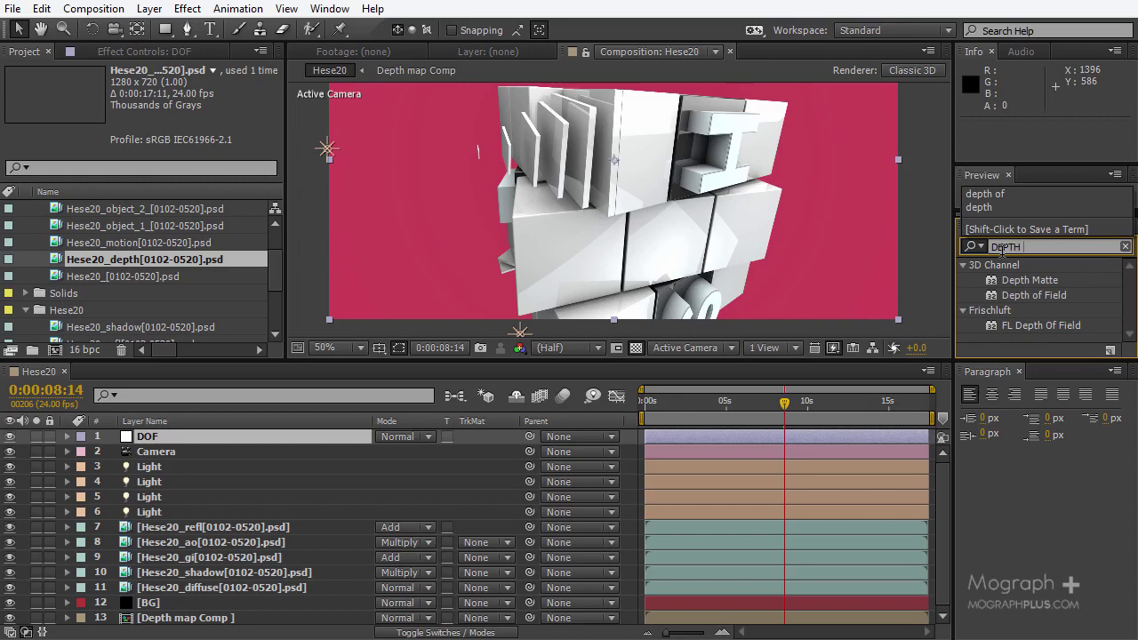
text(th of)
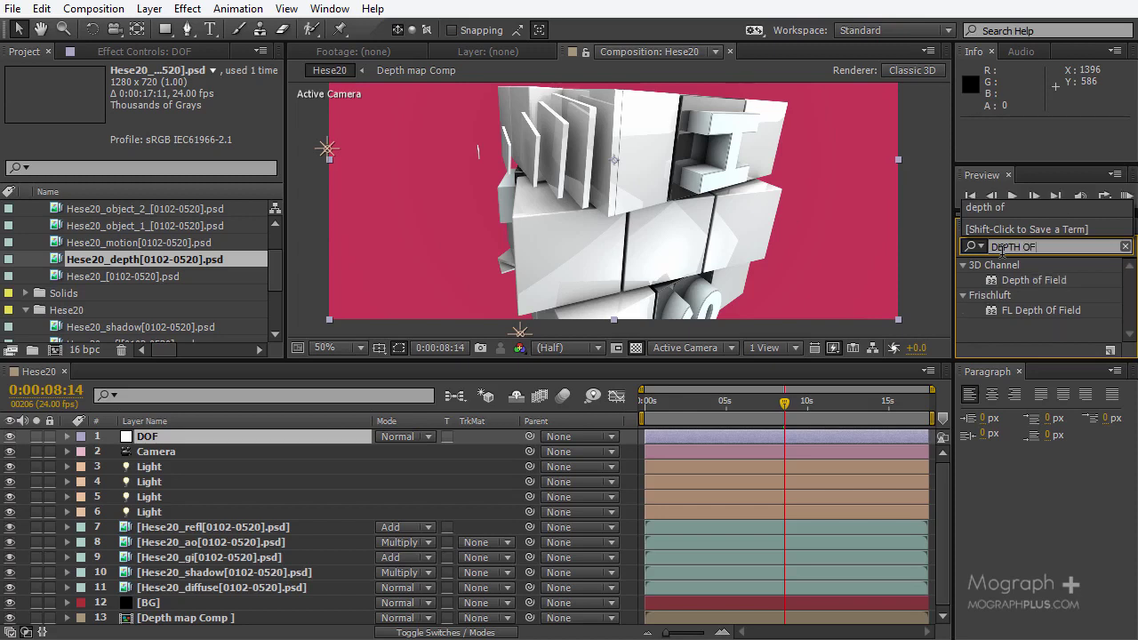
click(1004, 314)
click(1003, 313)
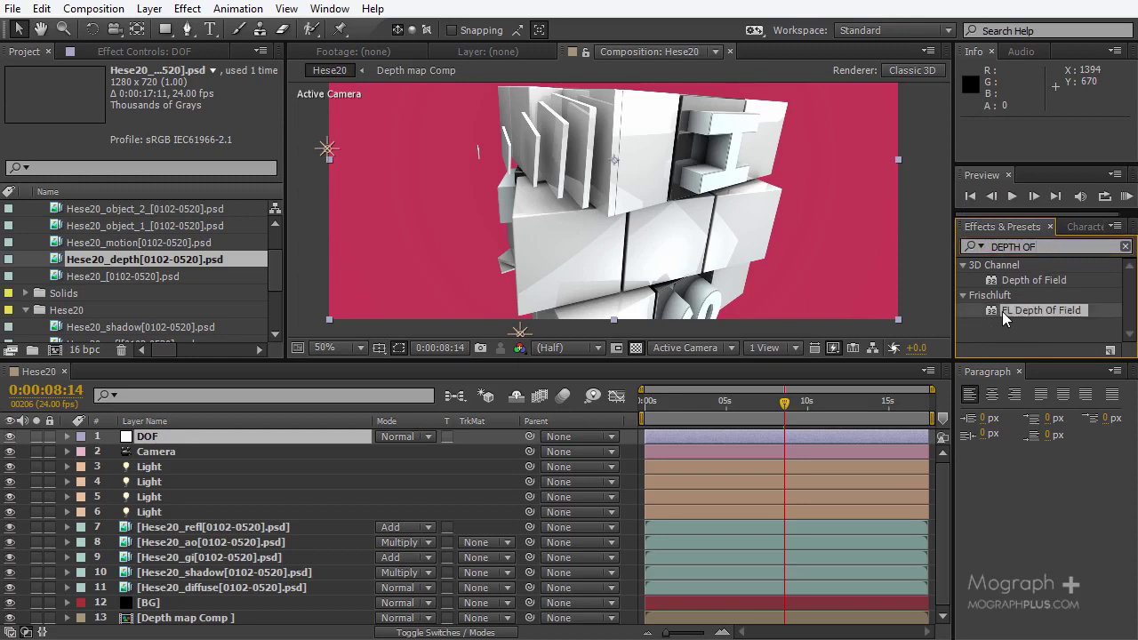
drag(1004, 313, 1004, 311)
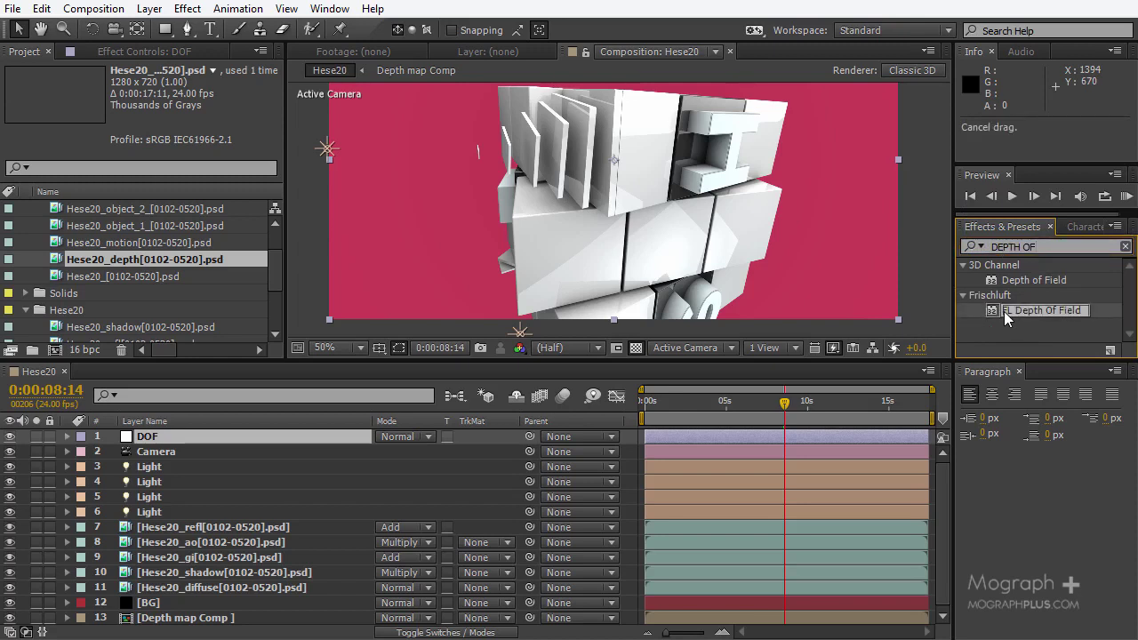
drag(1004, 311, 224, 439)
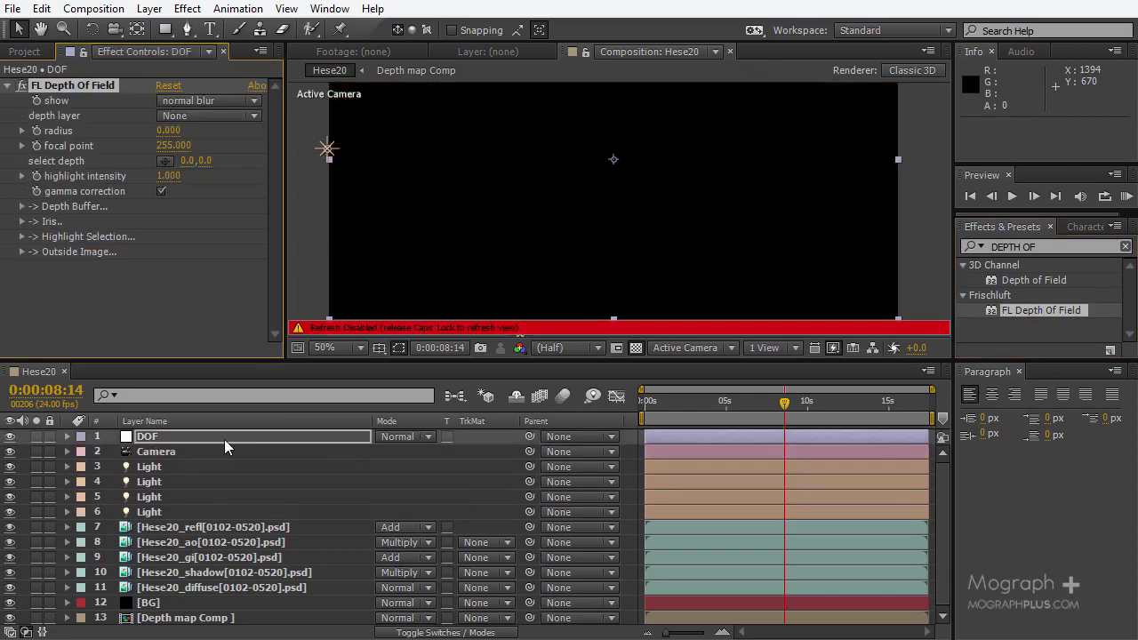
key(Caps_Lock)
- Set FL Depth Of Field's depth layer to Depth map Comp and blur radius to 8
click(188, 116)
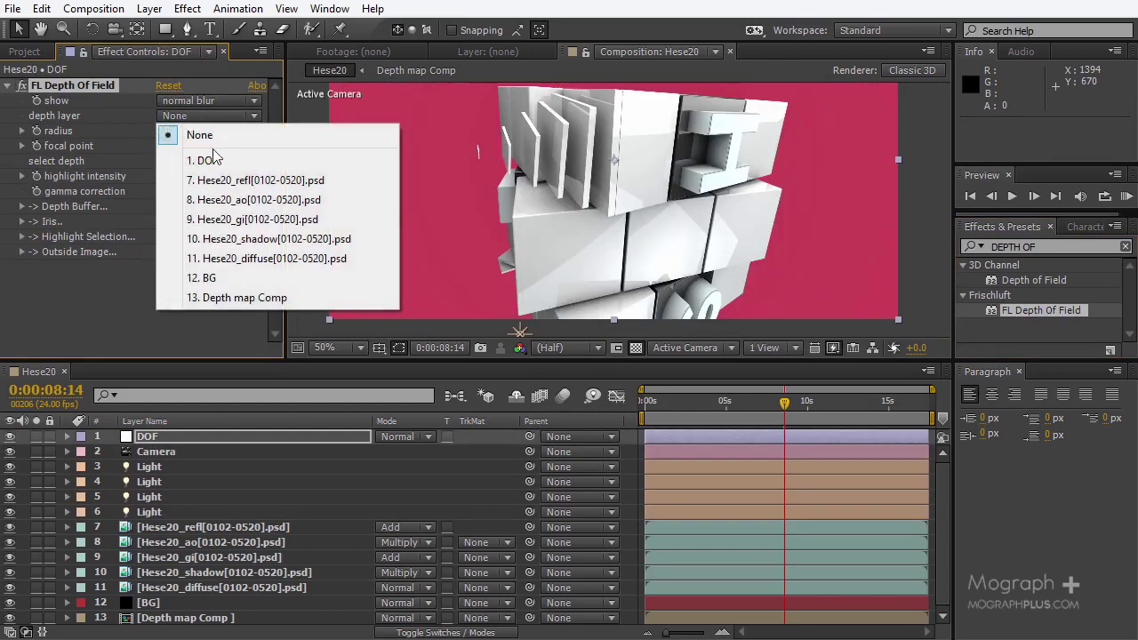
click(233, 301)
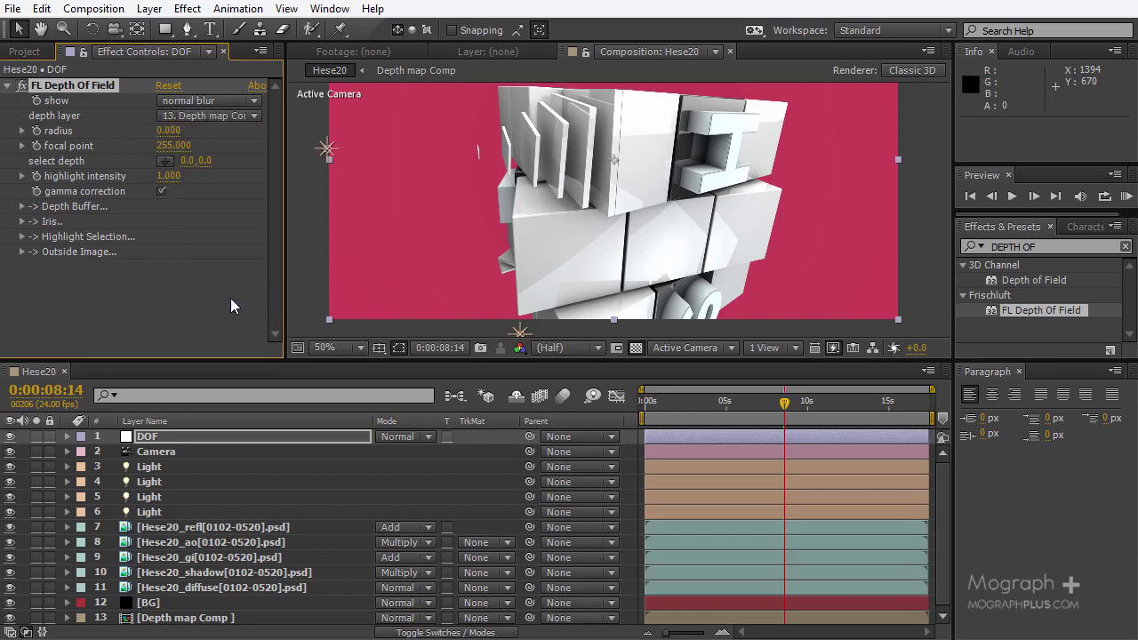
click(167, 131)
text(8)
key(Return)
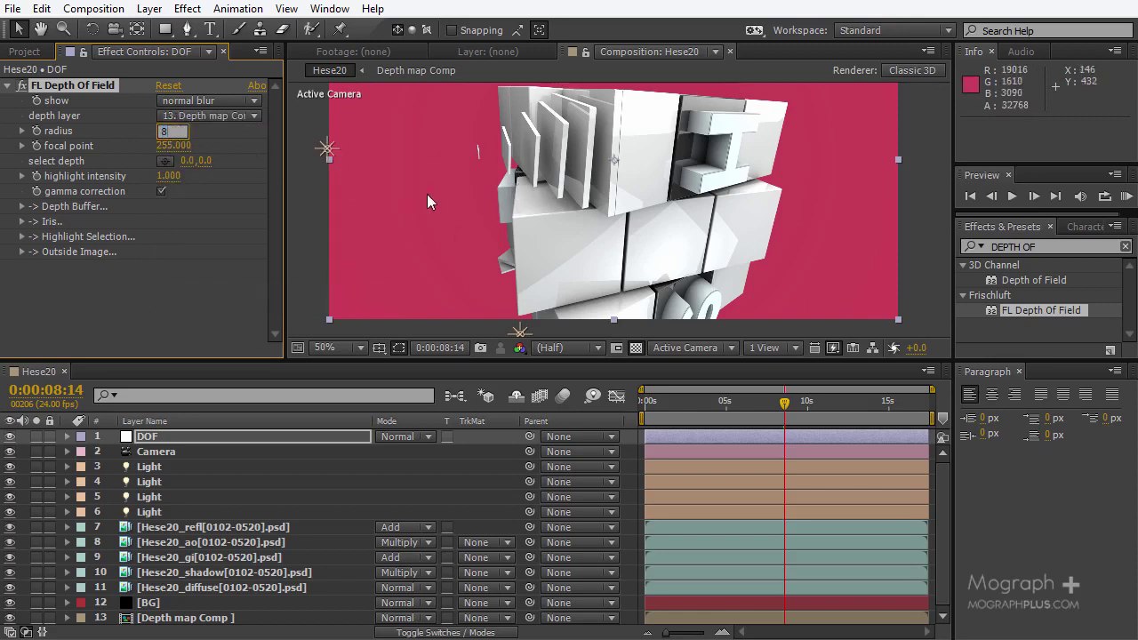
- At frame 0:00:01:22, pick the focus depth from a point in the scene
click(692, 403)
click(677, 406)
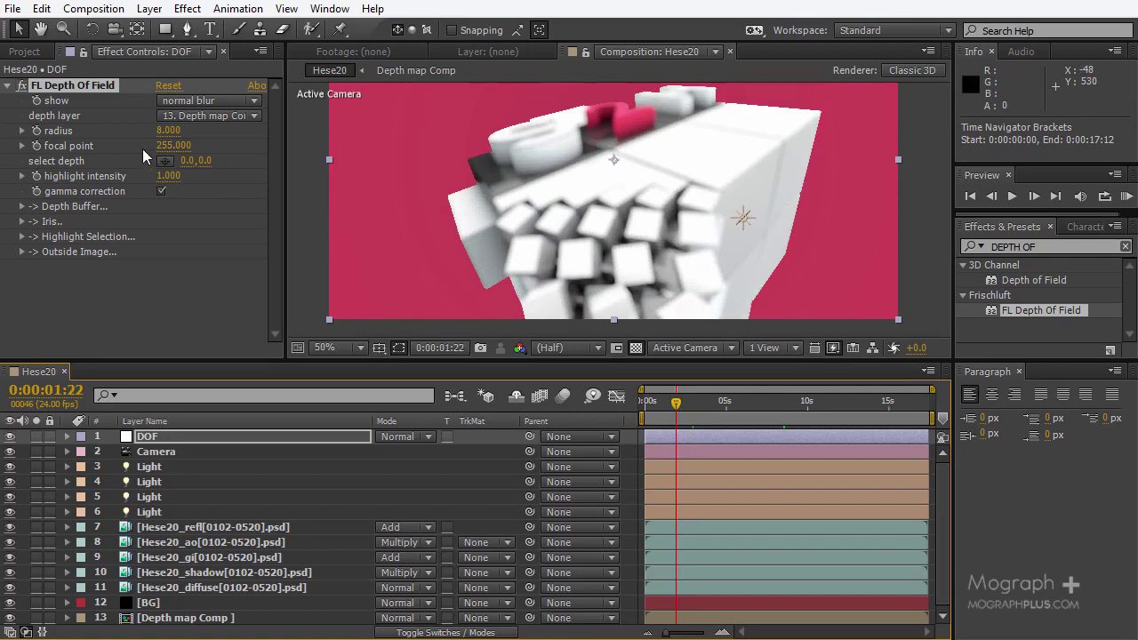
click(164, 164)
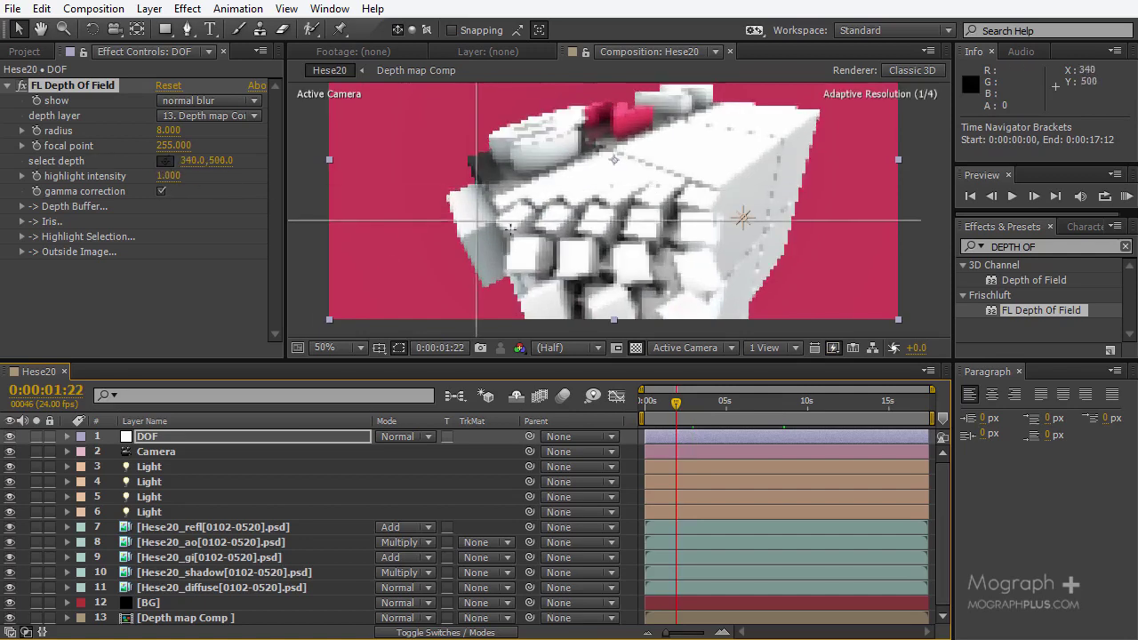
click(615, 233)
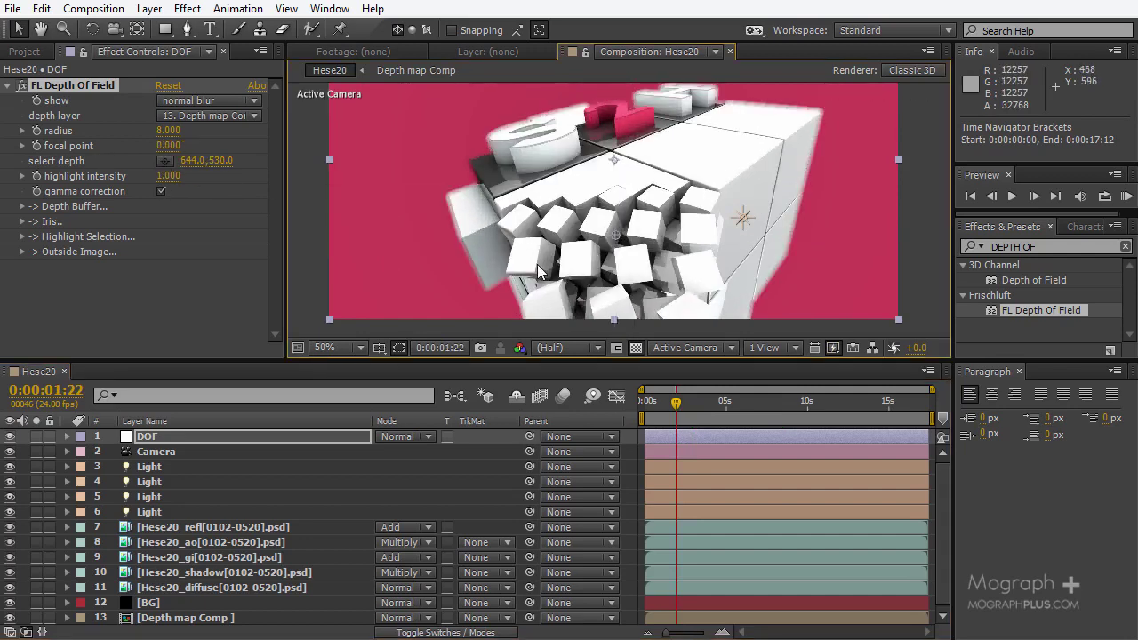
- Pan across the red 2, letters and cube field to check the blur, then open Depth map Comp
scroll(574, 166, up, 2)
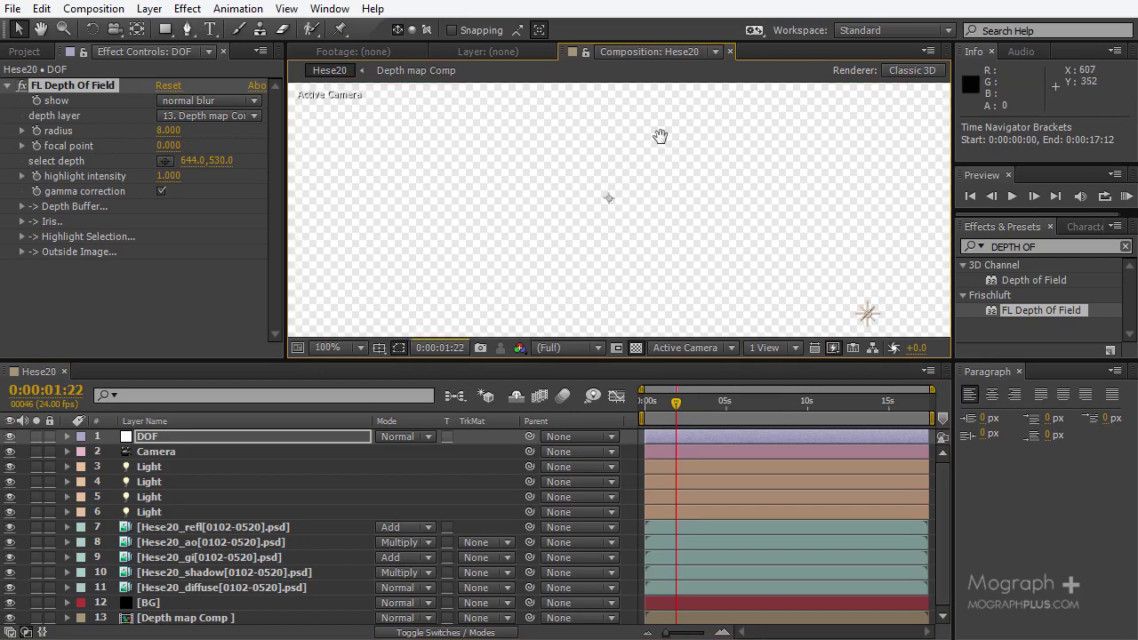
drag(656, 139, 579, 236)
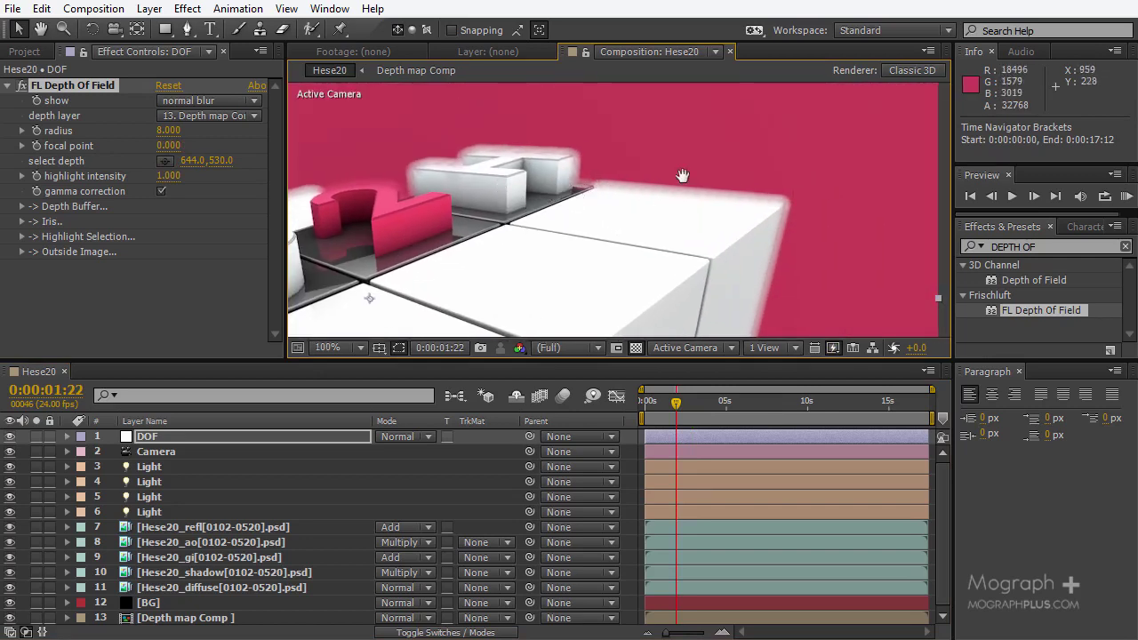
drag(426, 253, 628, 234)
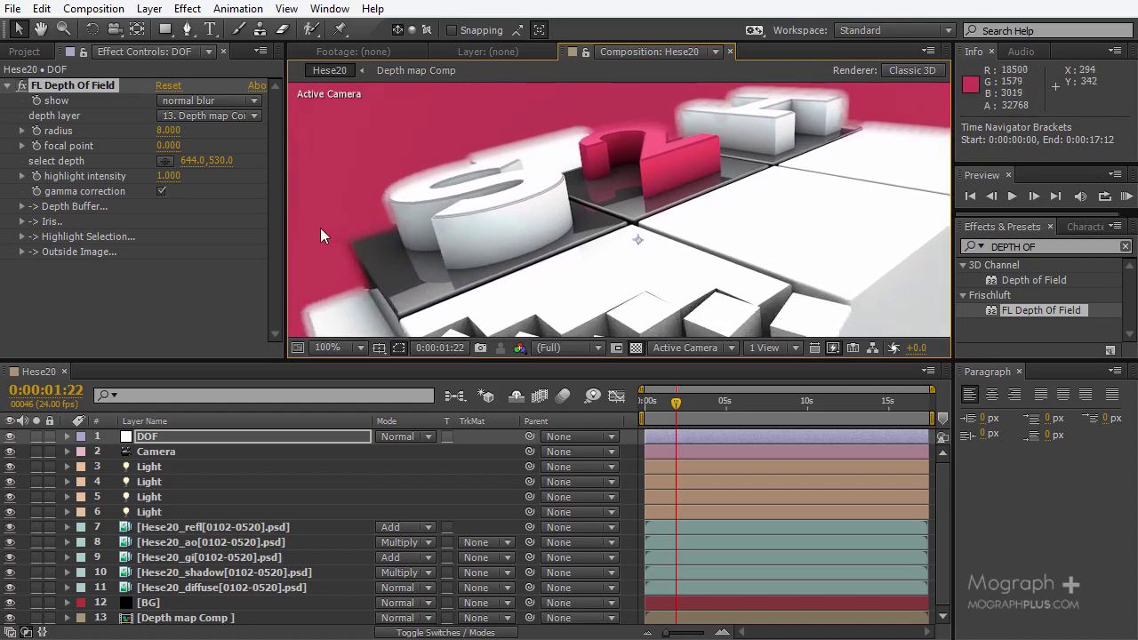
drag(533, 223, 562, 160)
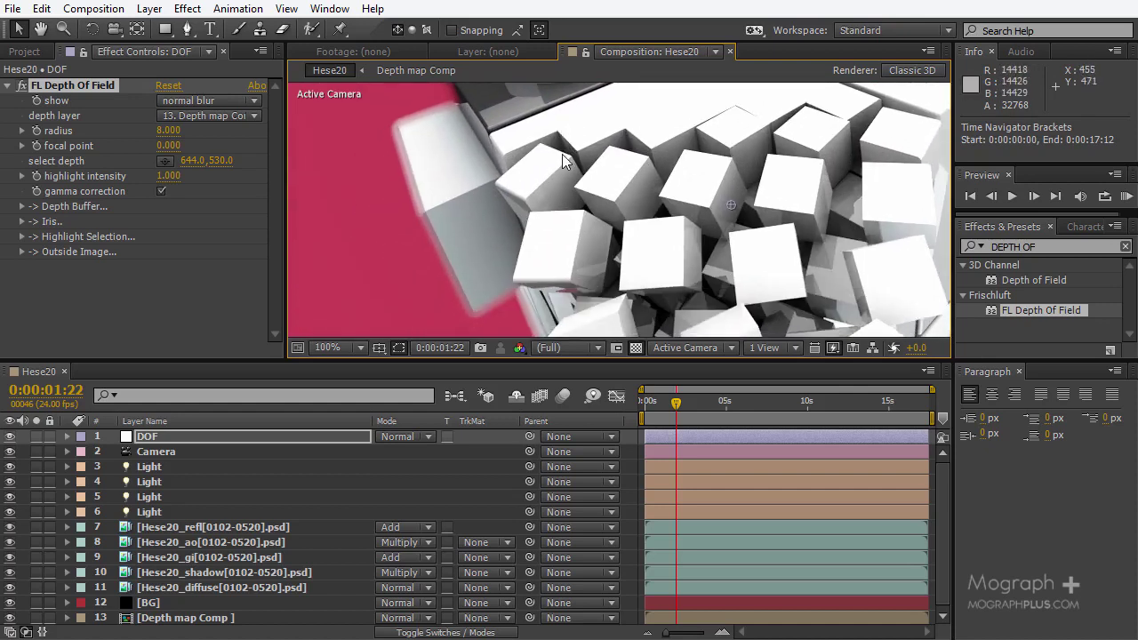
scroll(187, 513, down, 1)
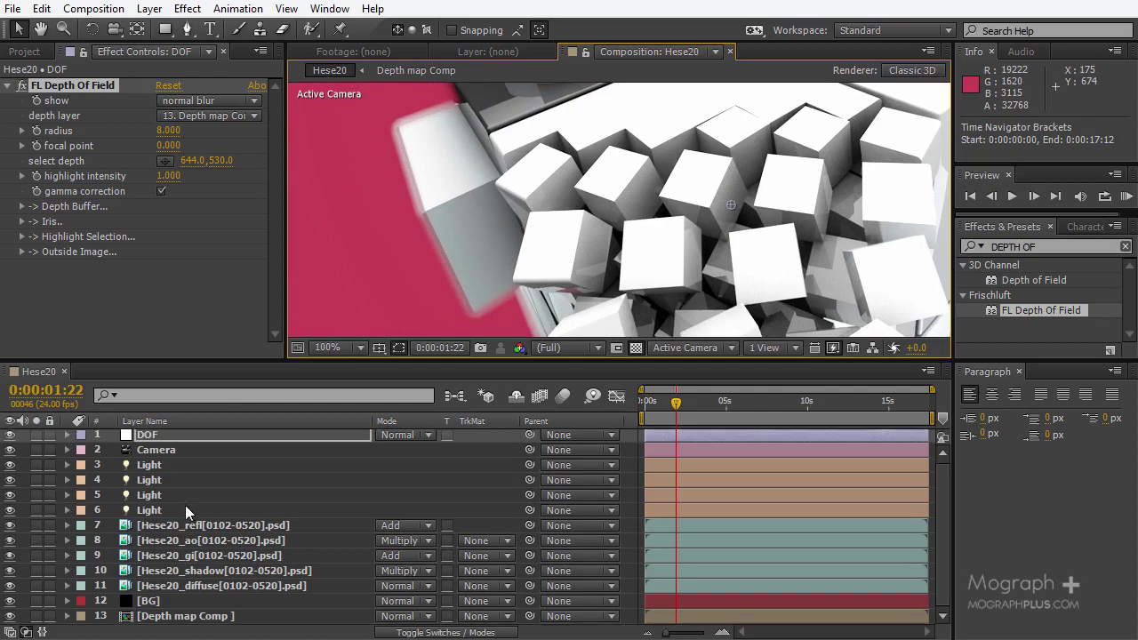
double_click(182, 617)
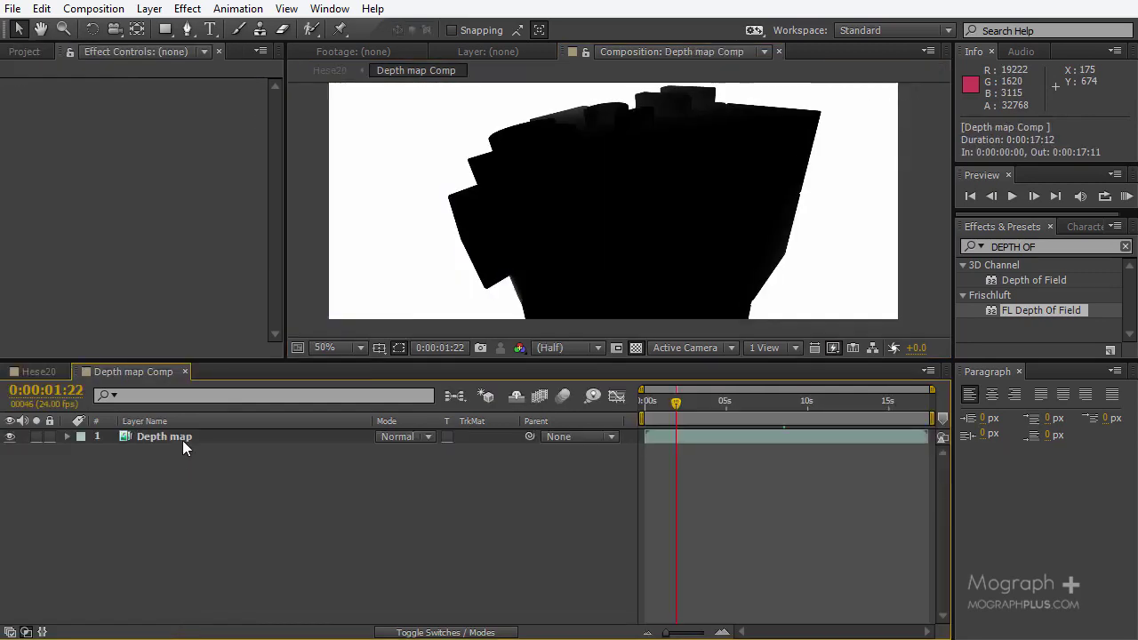
- Apply Fast Blur to the Depth map layer with Blurriness 35 and Repeat Edge Pixels on
click(182, 440)
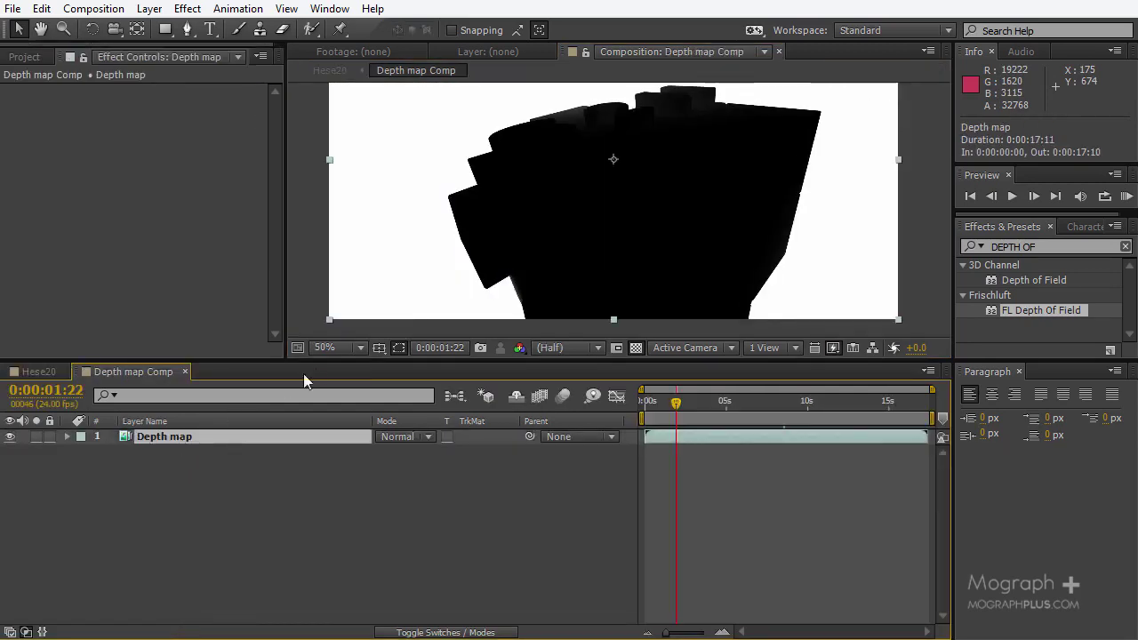
drag(336, 359, 374, 404)
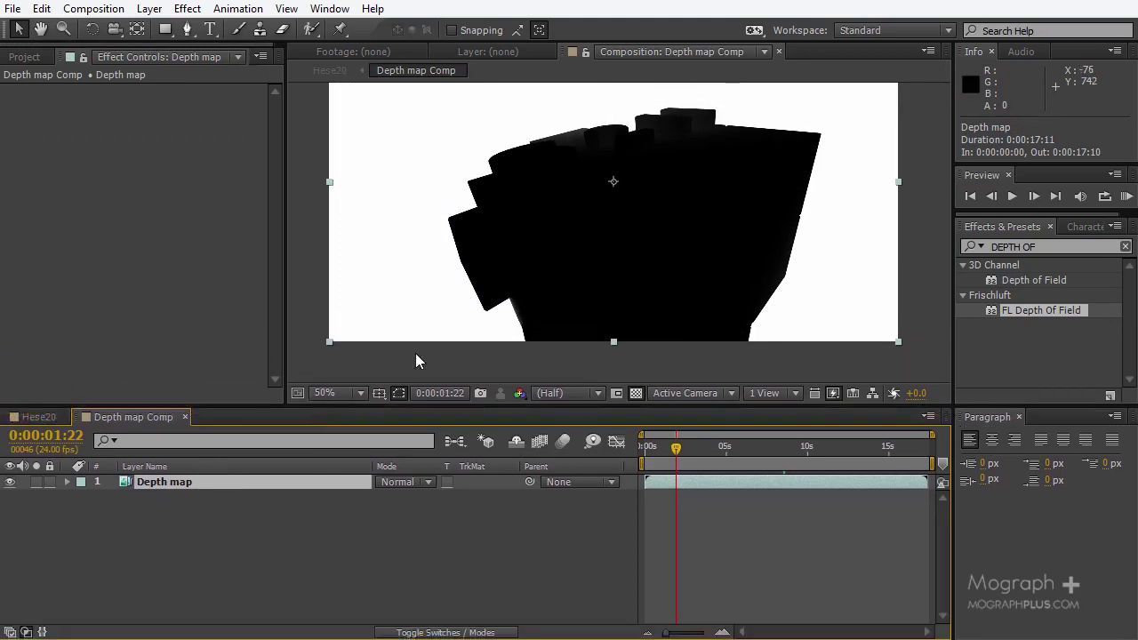
click(1062, 247)
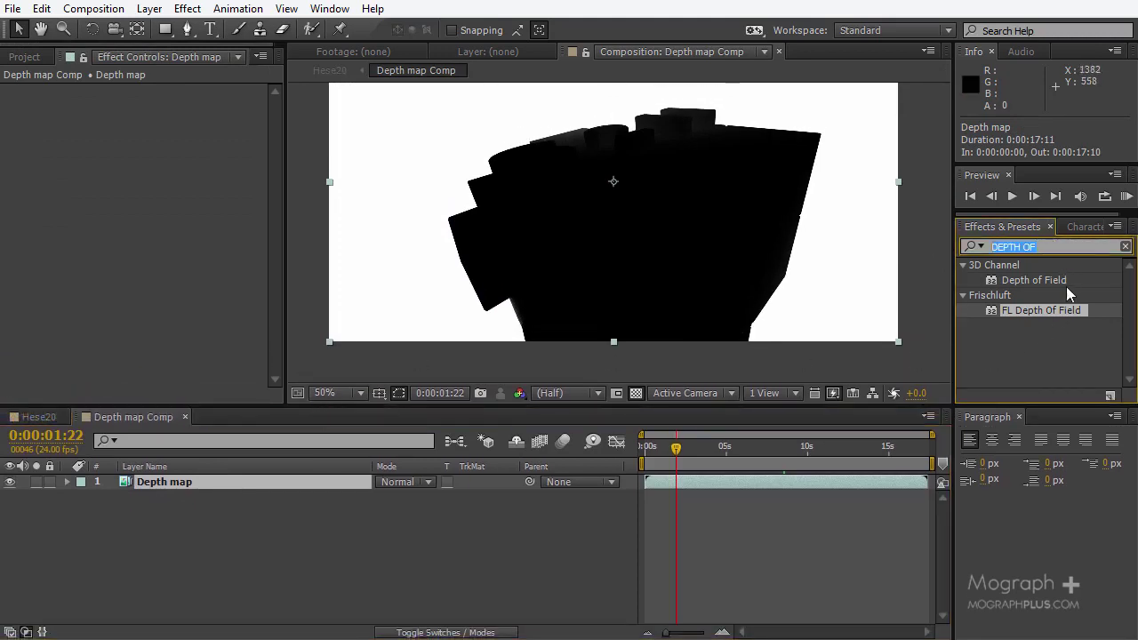
text(fast bl)
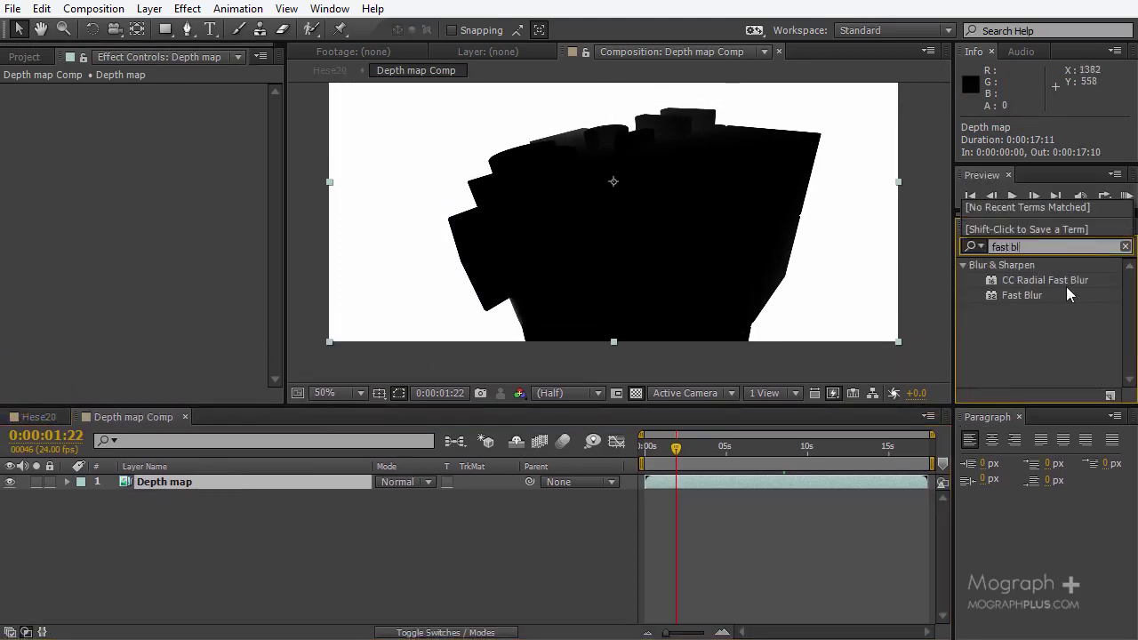
double_click(1031, 296)
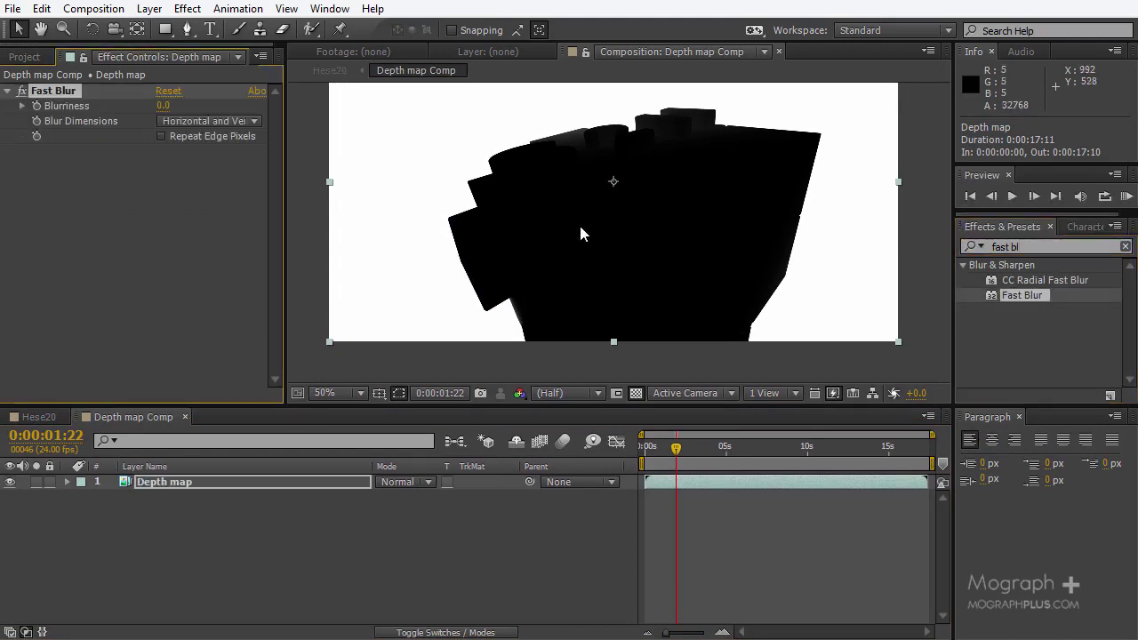
click(165, 105)
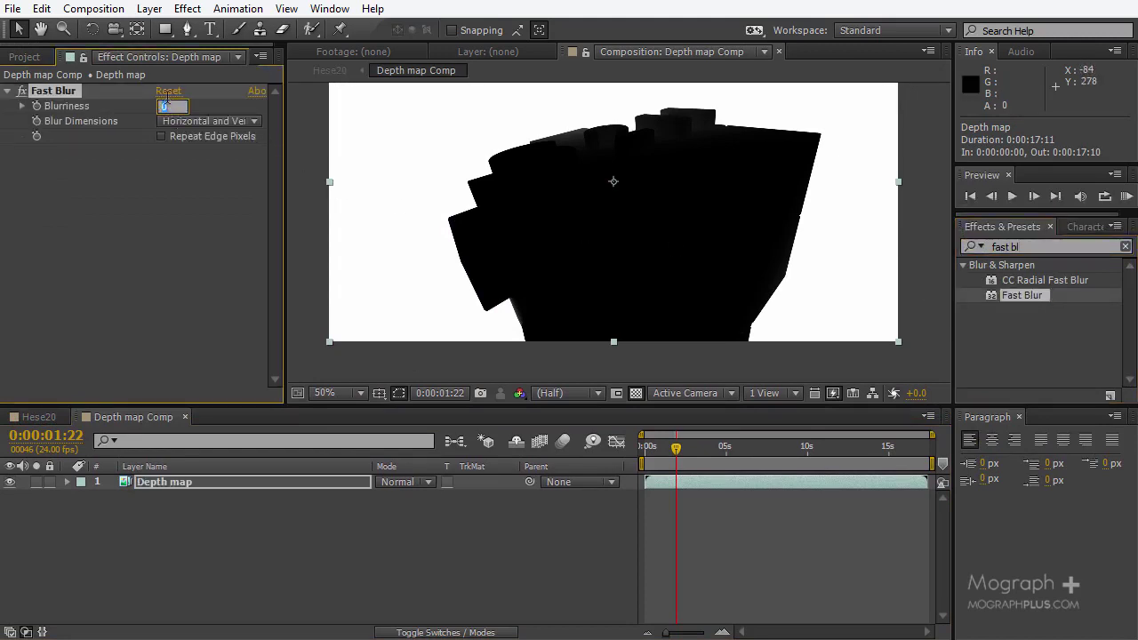
text(35)
key(Return)
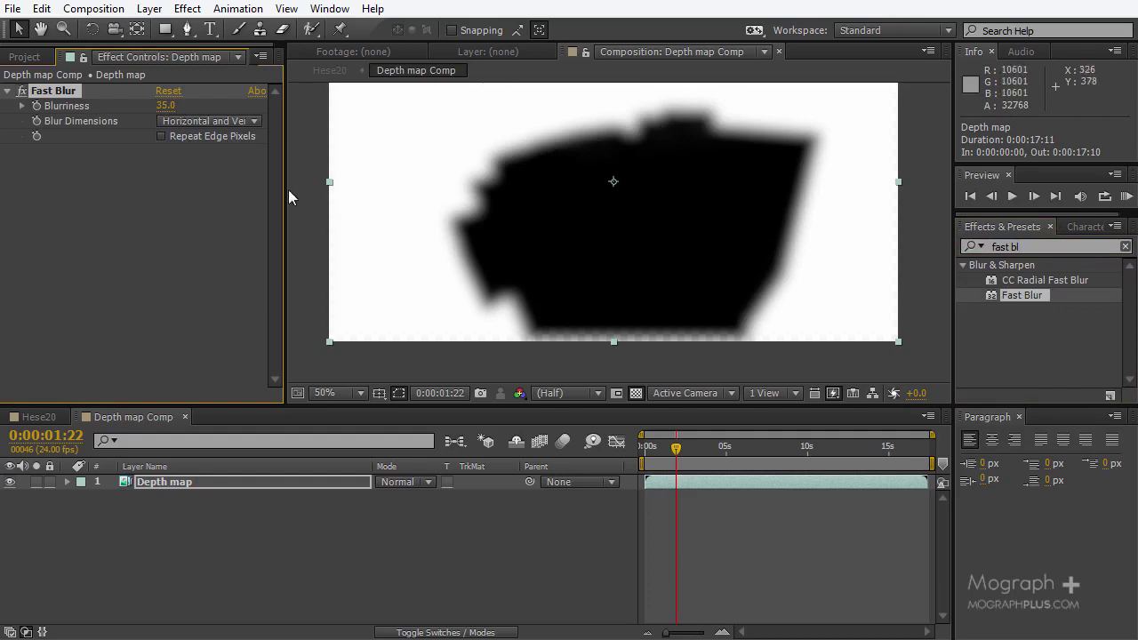
click(162, 136)
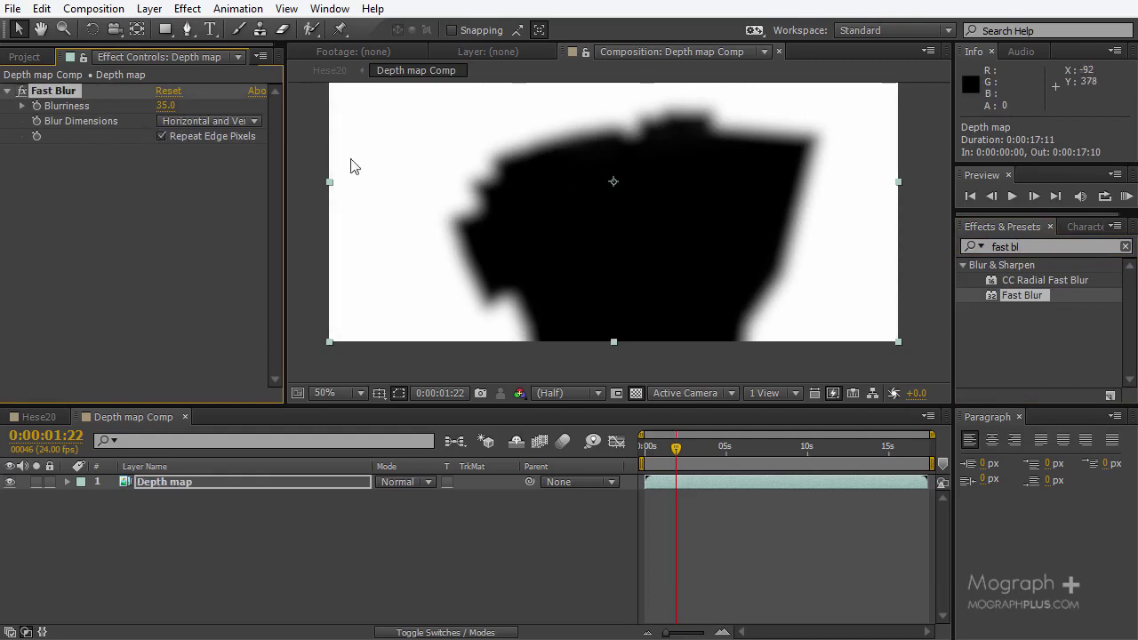
- Back in Hese20, review the softened depth-of-field blur on the cubes at frame 0:00:06:04
click(38, 417)
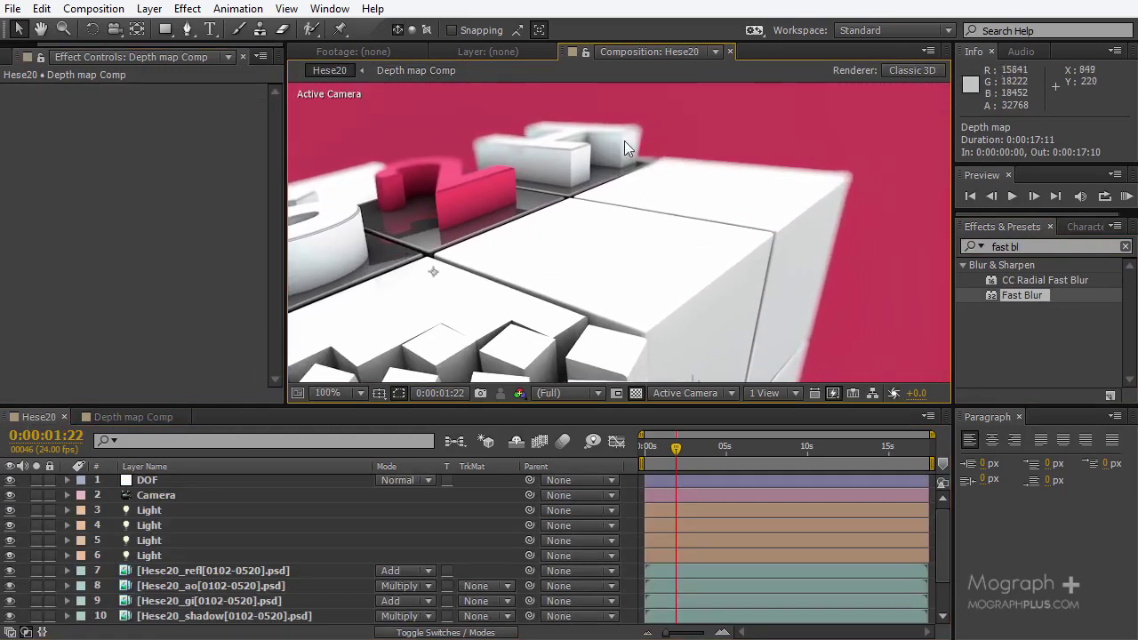
drag(512, 170, 542, 135)
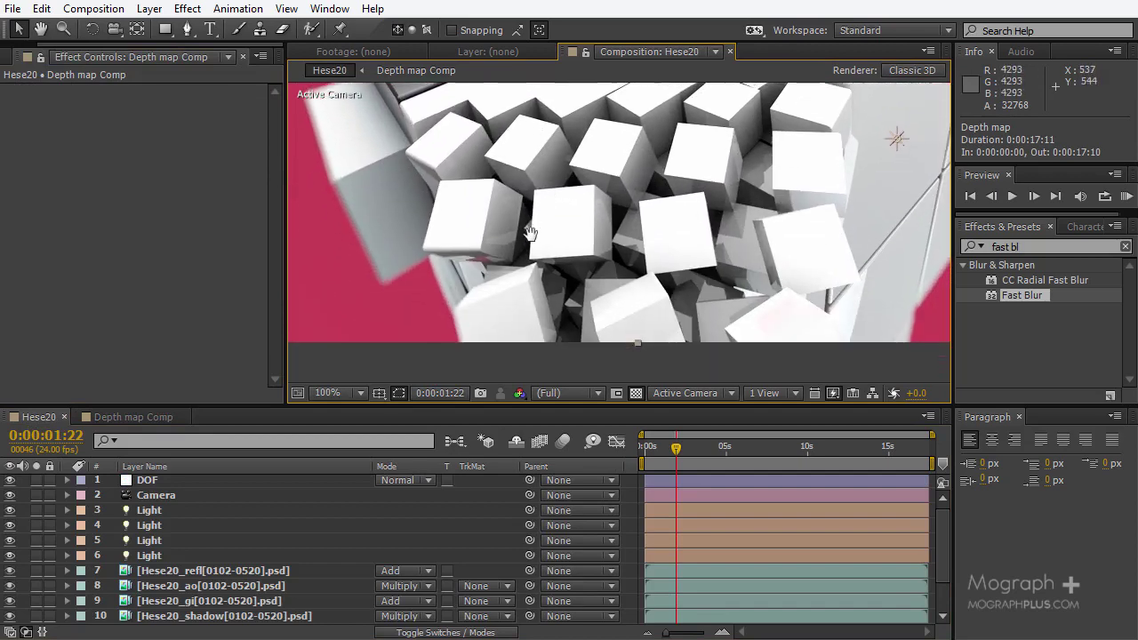
scroll(569, 187, down, 2)
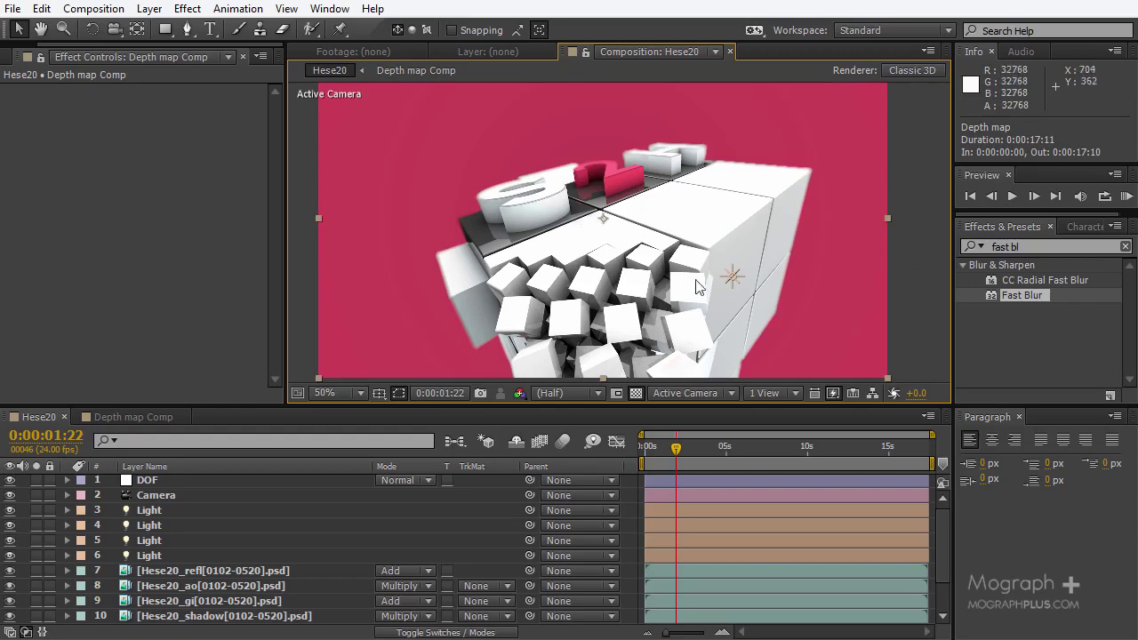
drag(777, 457, 835, 453)
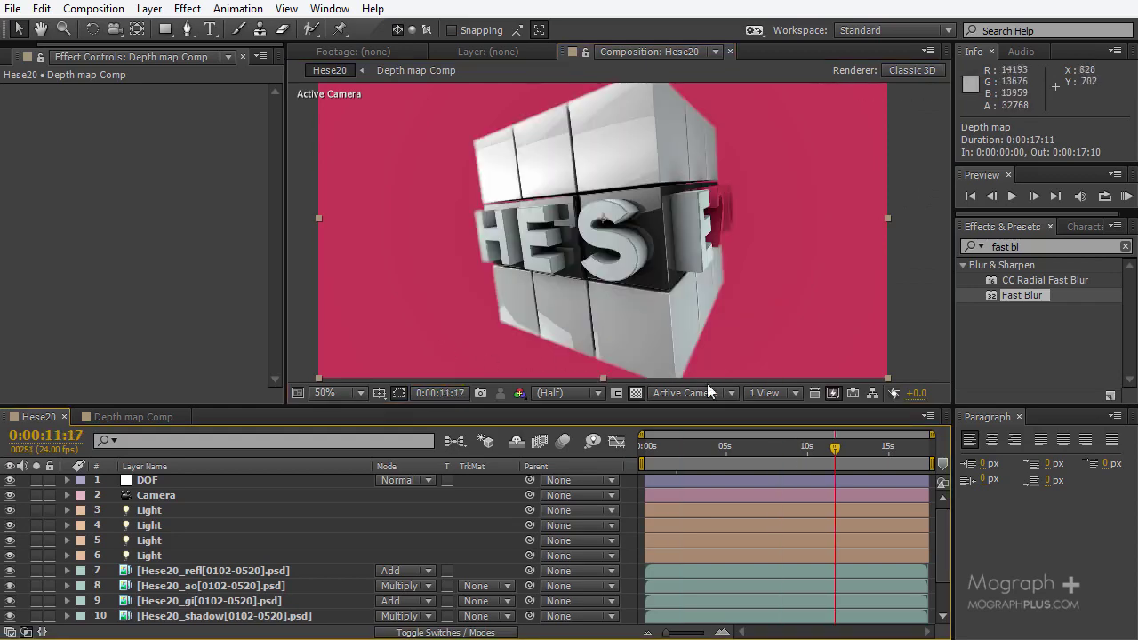
click(745, 452)
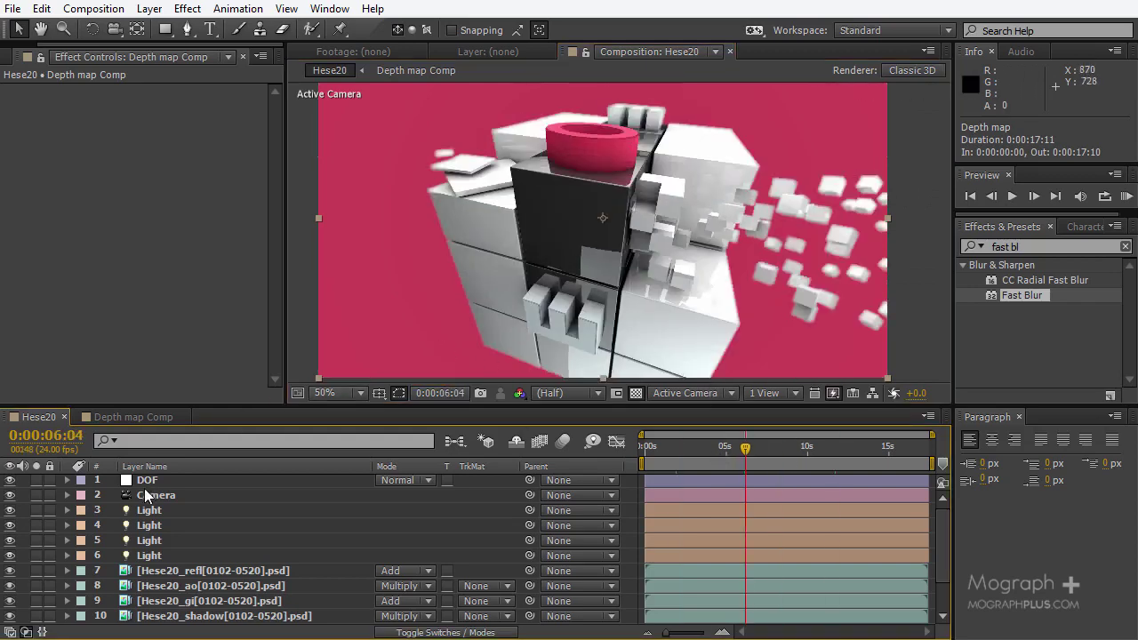
click(149, 8)
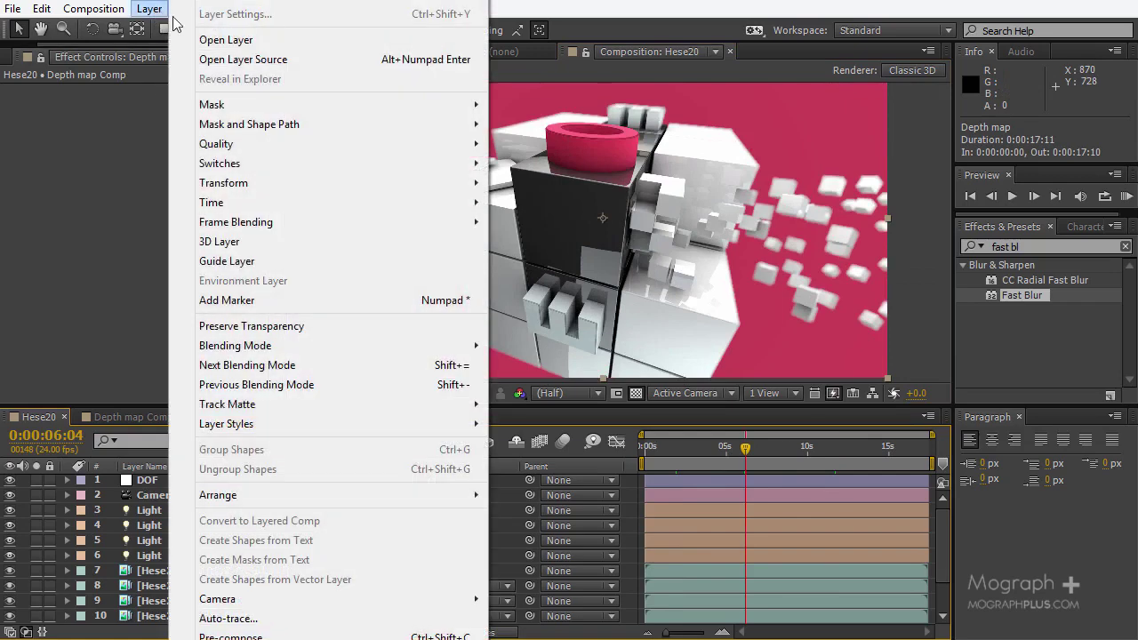
- Create an adjustment layer named Motion blur in position 2, just below DOF
mouse_move(263, 8)
click(611, 112)
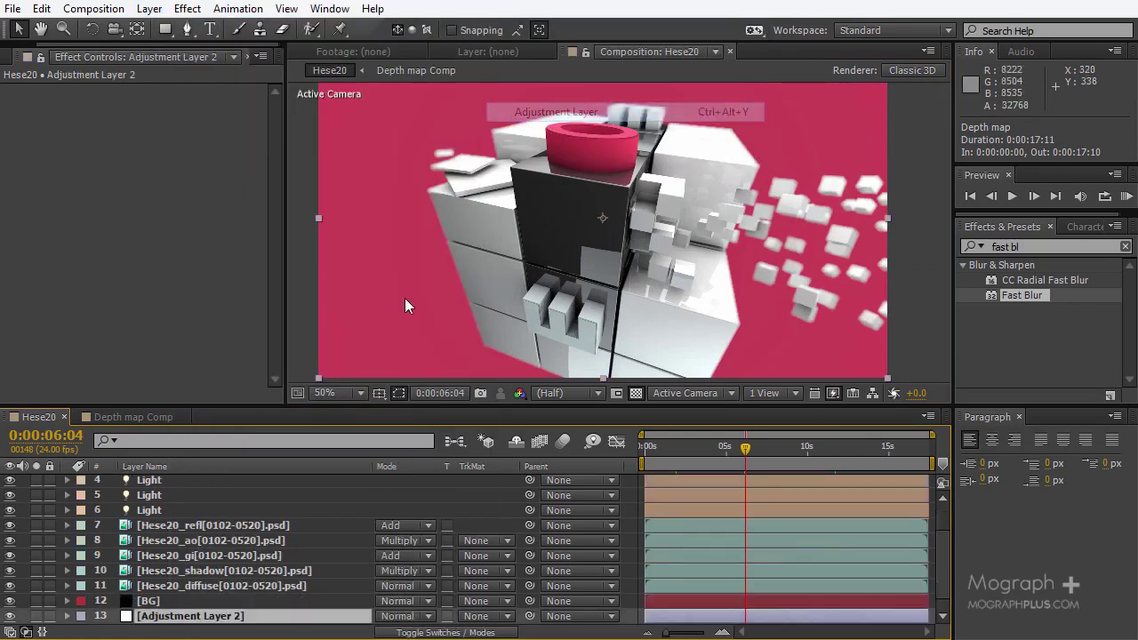
drag(204, 615, 209, 490)
key(Return)
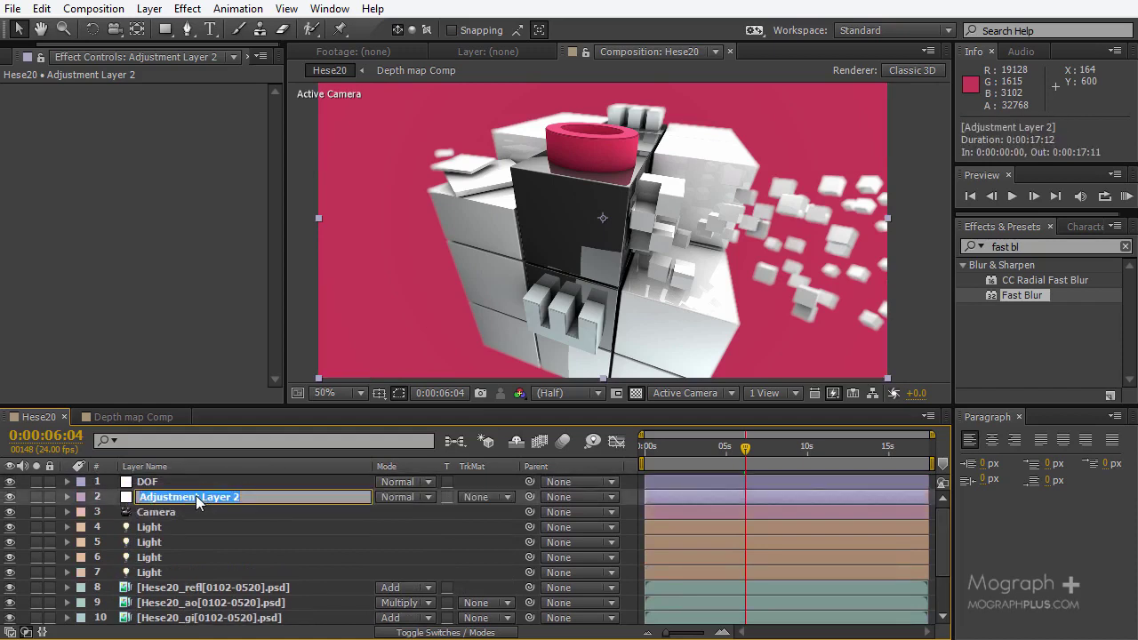
text(M)
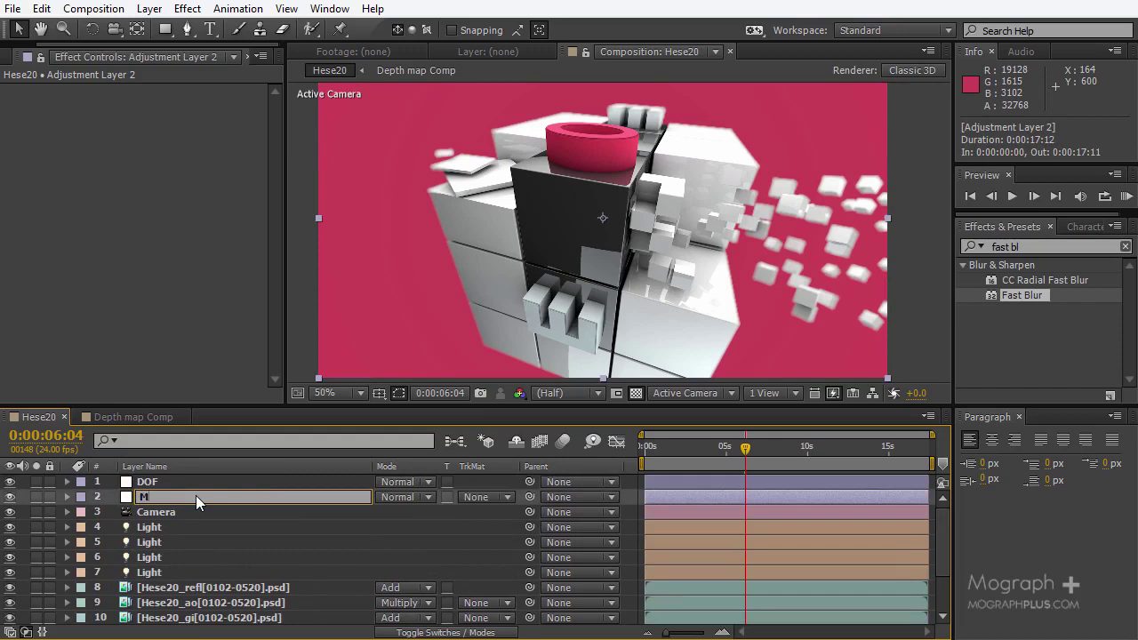
text(otion blur)
key(Return)
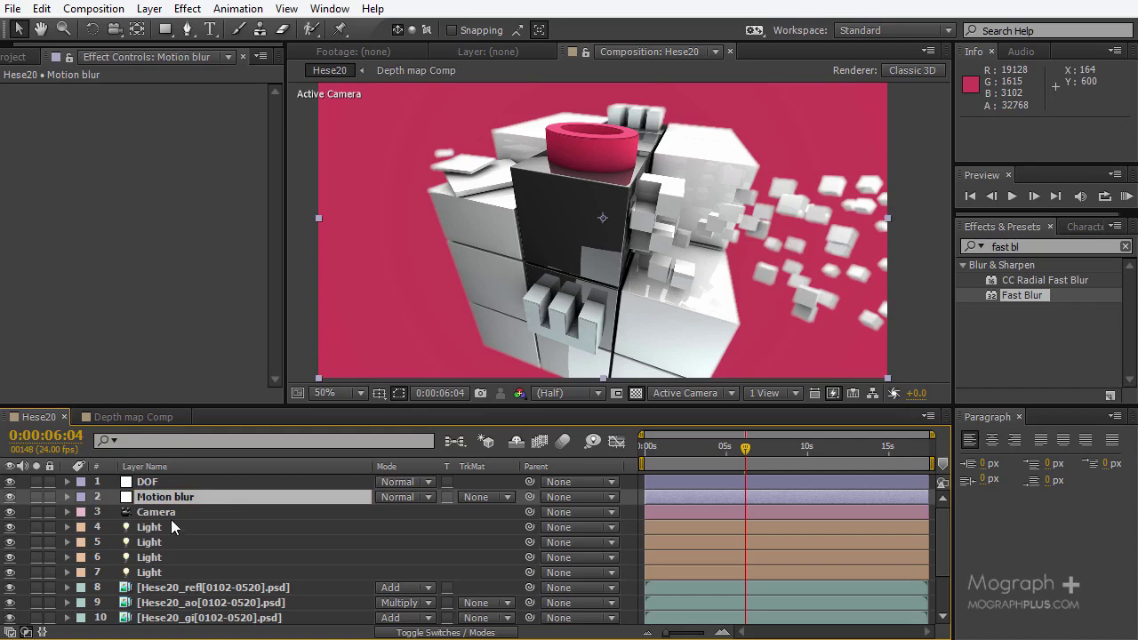
- Add the Hese20_motion pass at the bottom of the stack, renamed Motion map
click(6, 59)
click(153, 247)
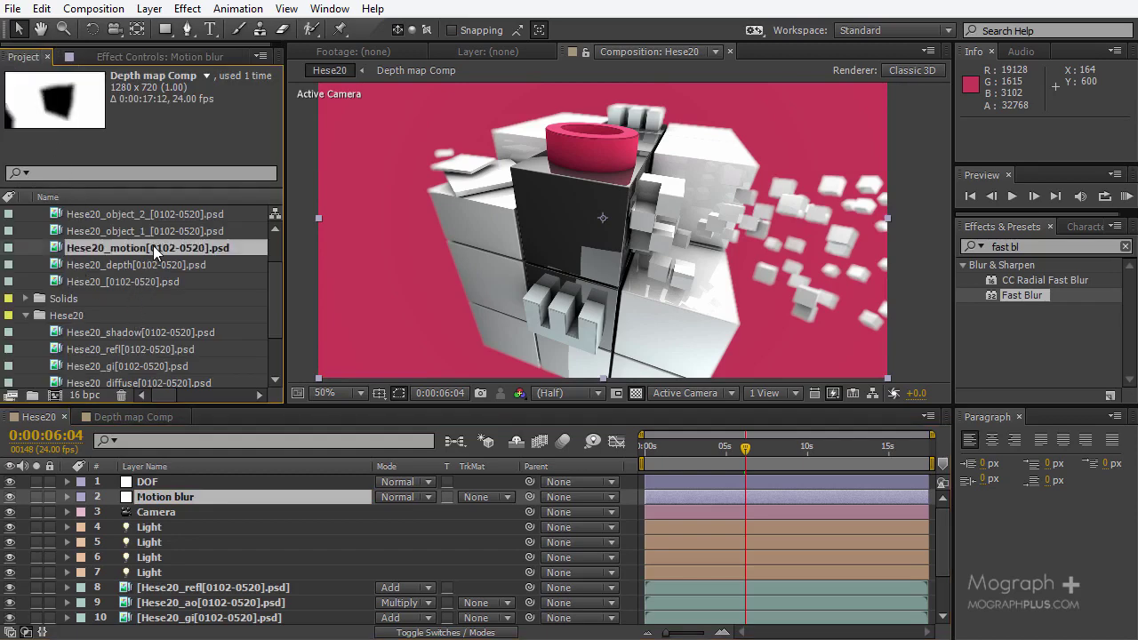
drag(135, 245, 194, 630)
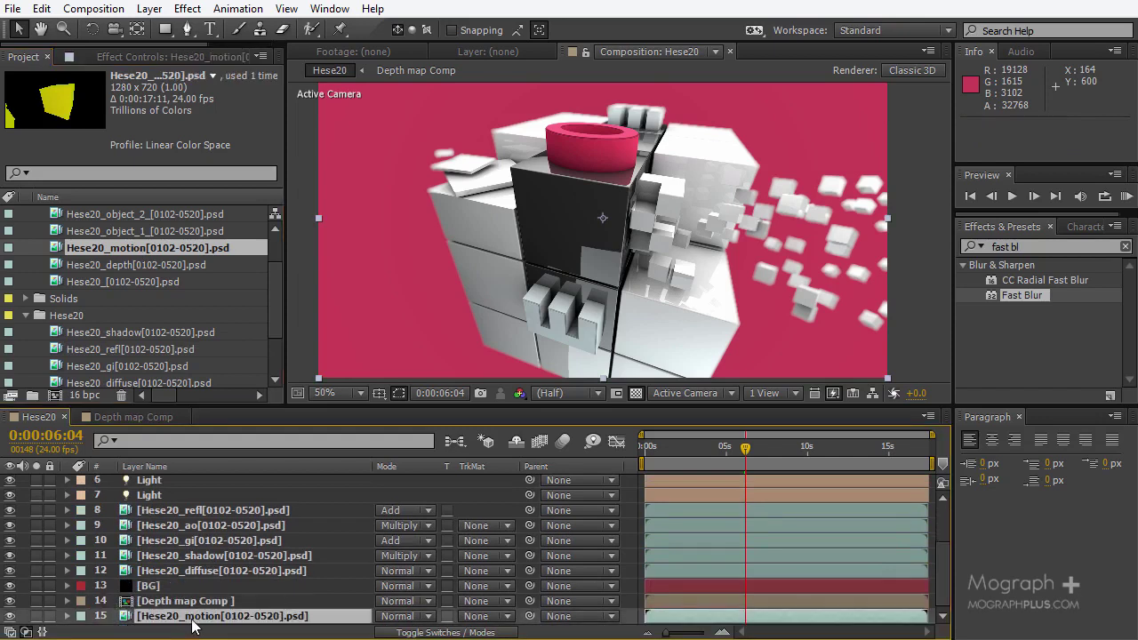
key(Return)
text(Motion map)
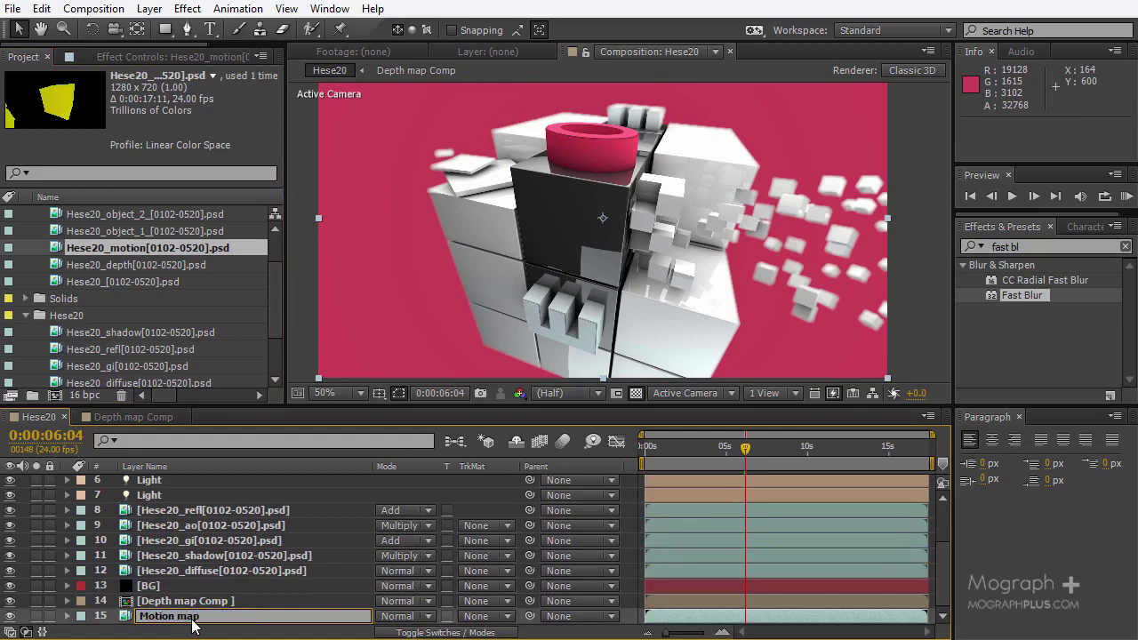
key(Return)
- Pre-compose the Motion map layer as Motion map Comp
key(ctrl+shift+c)
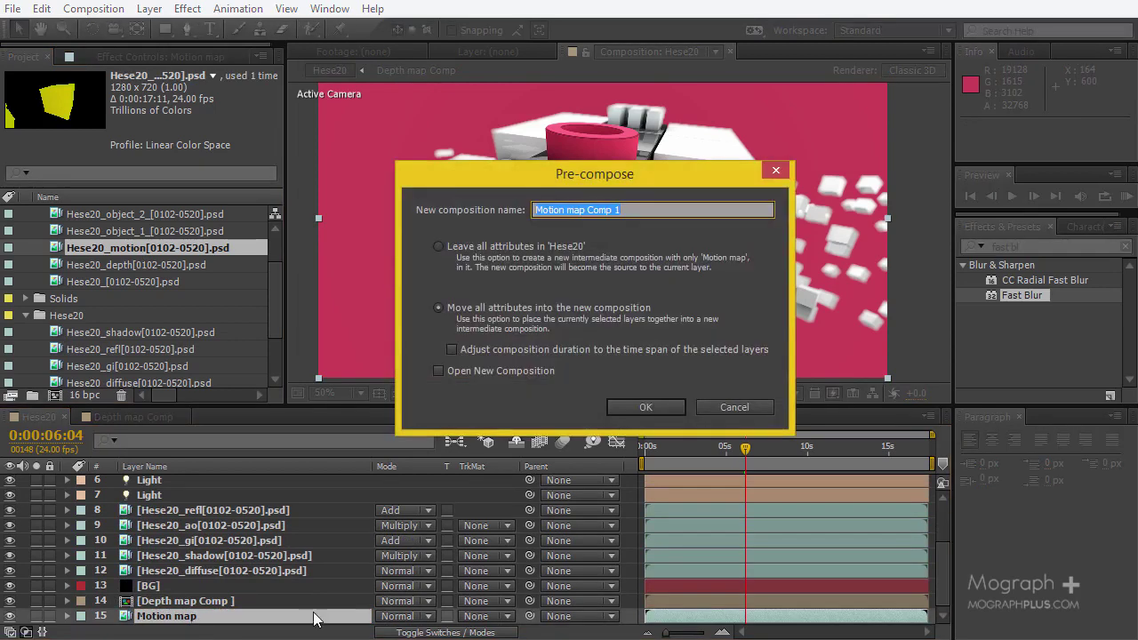
click(675, 202)
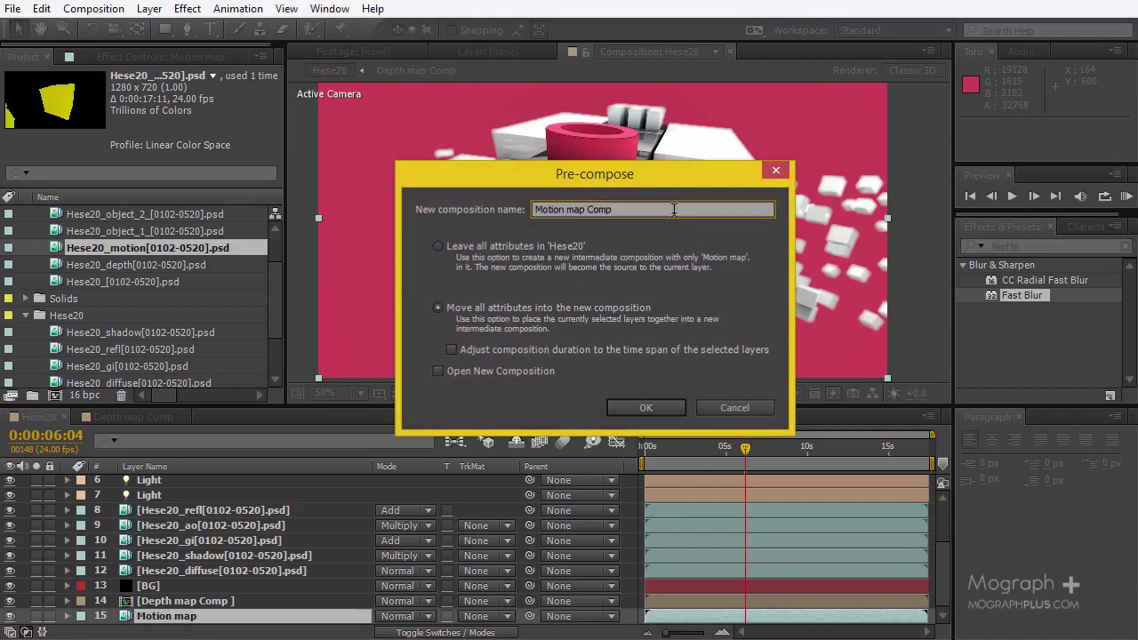
key(Return)
scroll(176, 512, up, 5)
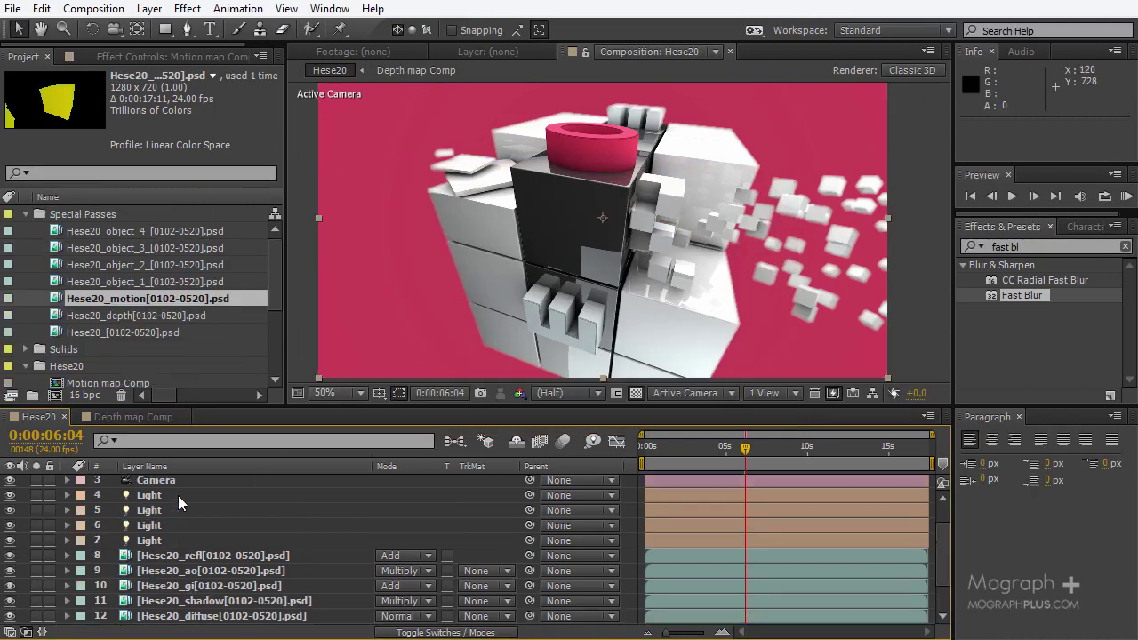
- Apply RSMB Pro from Effects & Presets to the Motion blur adjustment layer
click(186, 496)
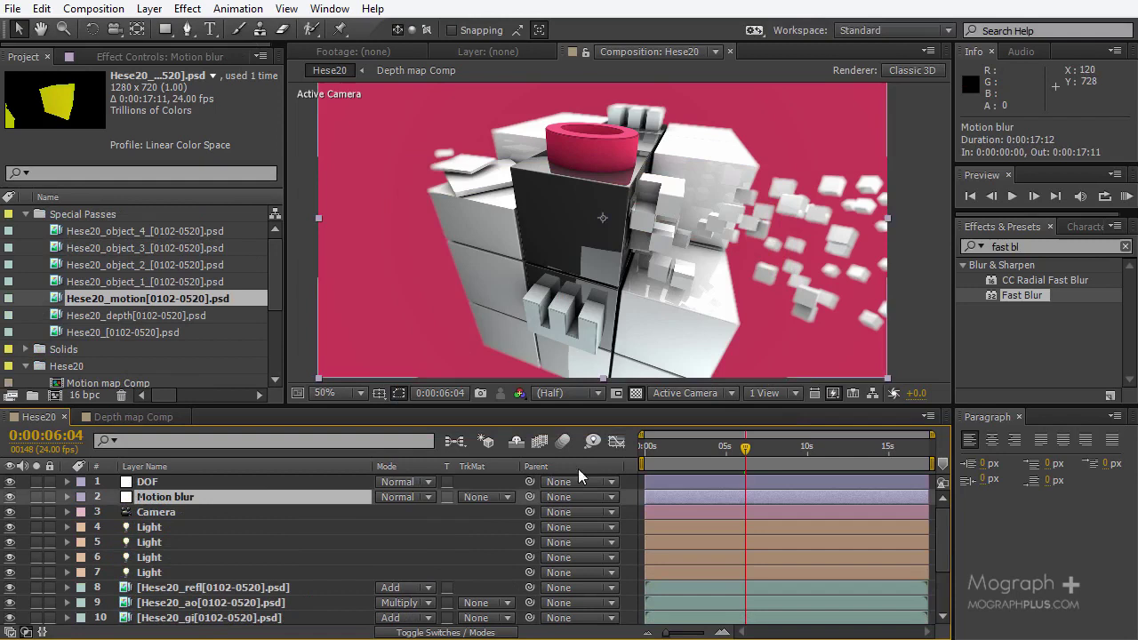
click(1055, 300)
key(ctrl+f)
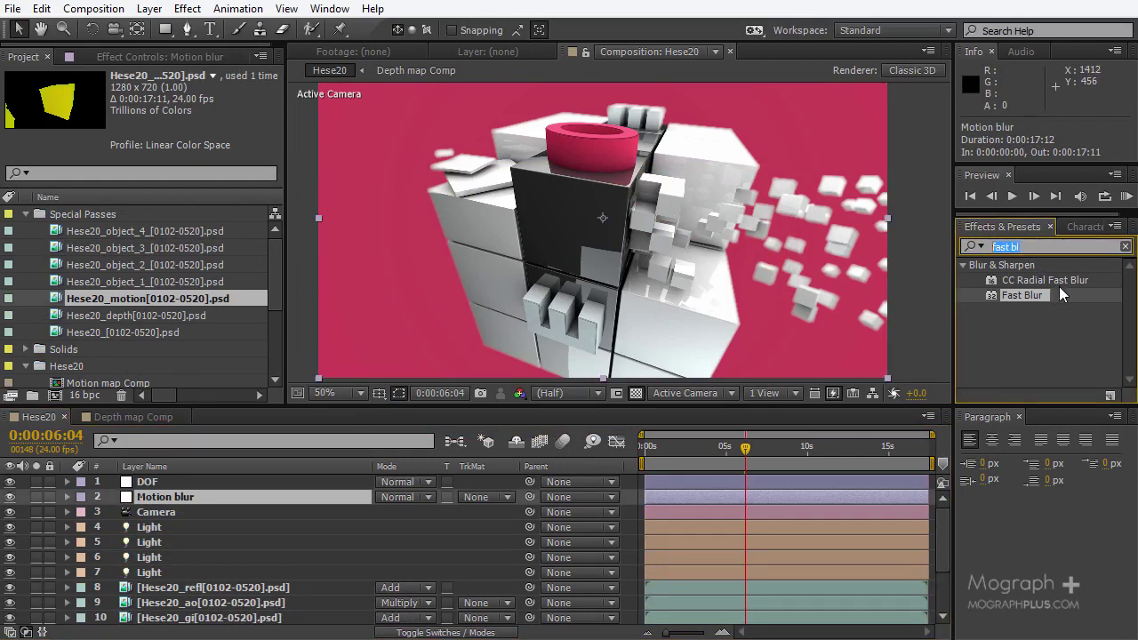
text(rsmb)
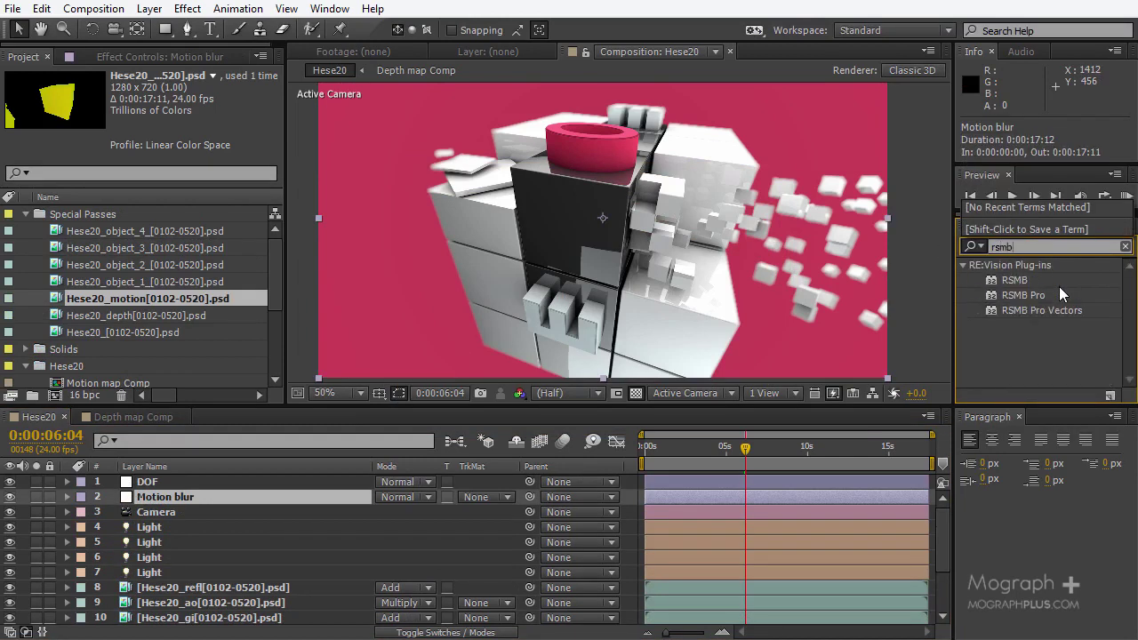
double_click(997, 295)
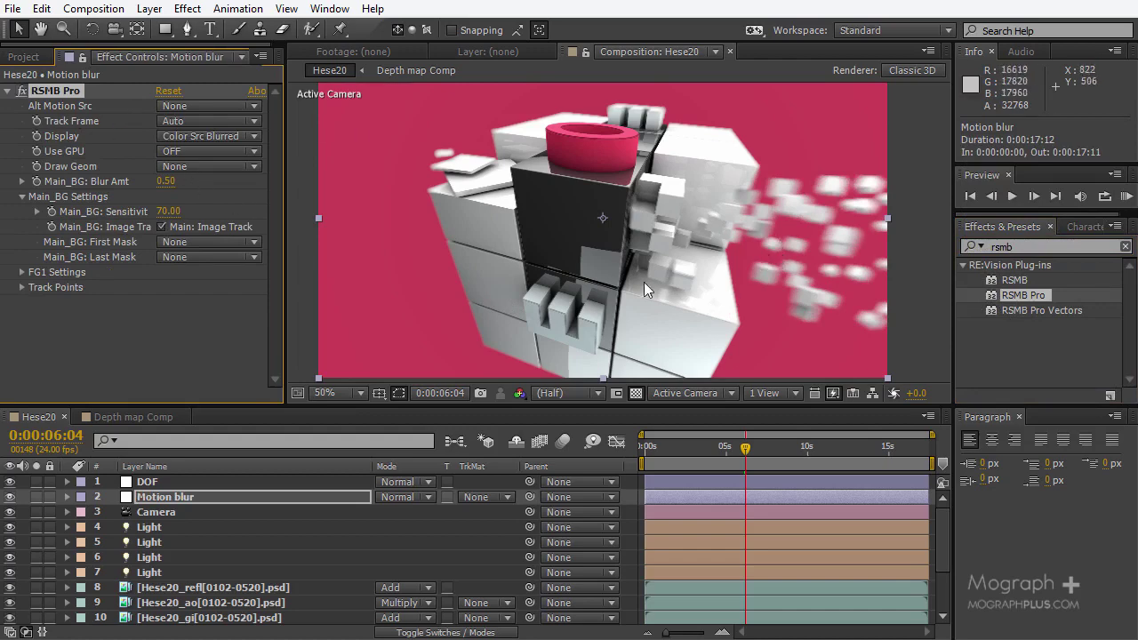
- Set RSMB Pro's Alt Motion Src to 15. Motion map Comp and check the blurred cubes at full size
key(slash)
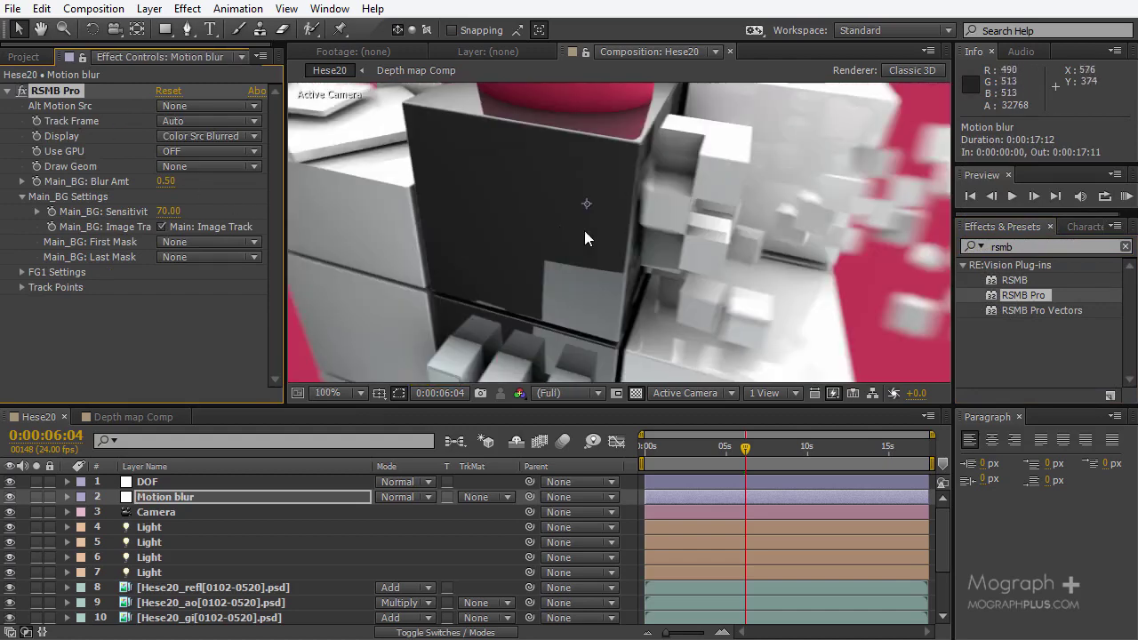
drag(647, 253, 357, 243)
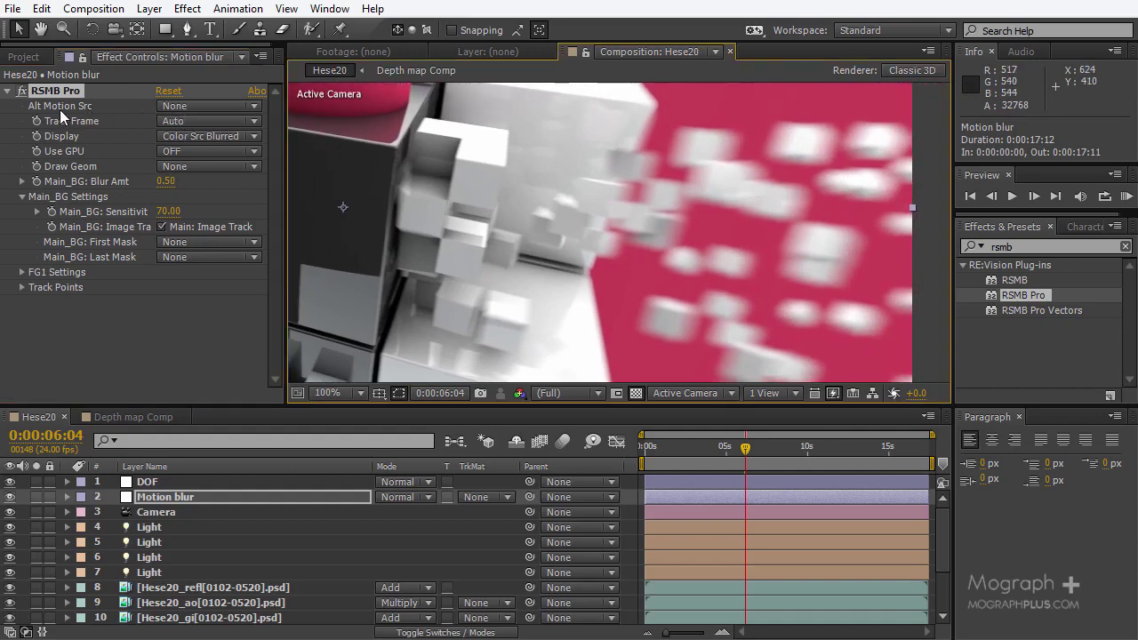
click(191, 106)
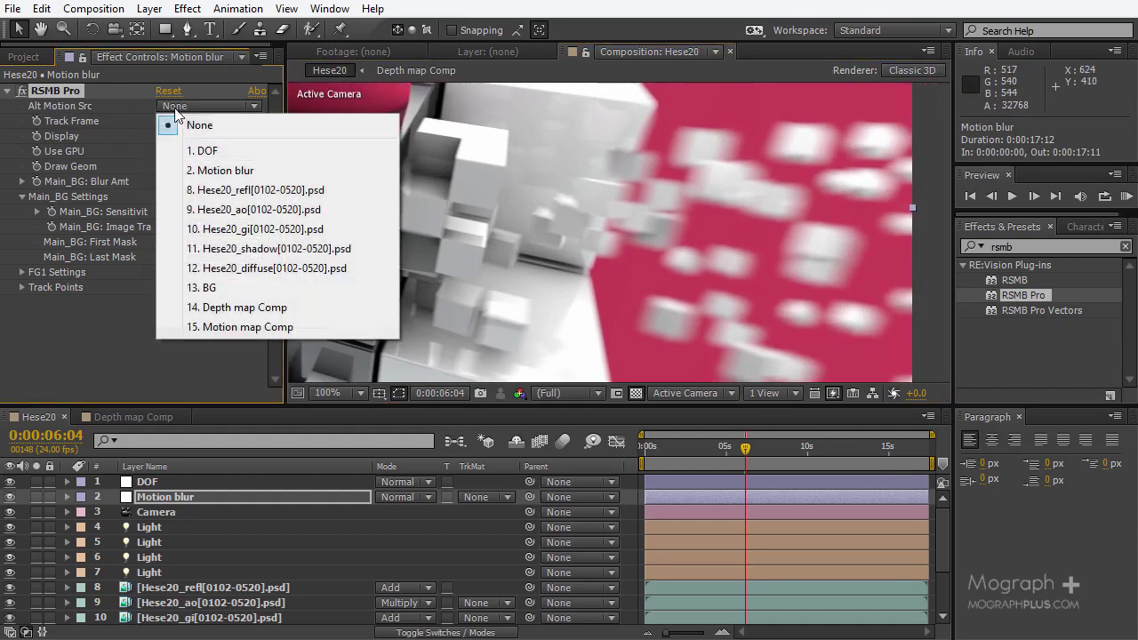
click(266, 327)
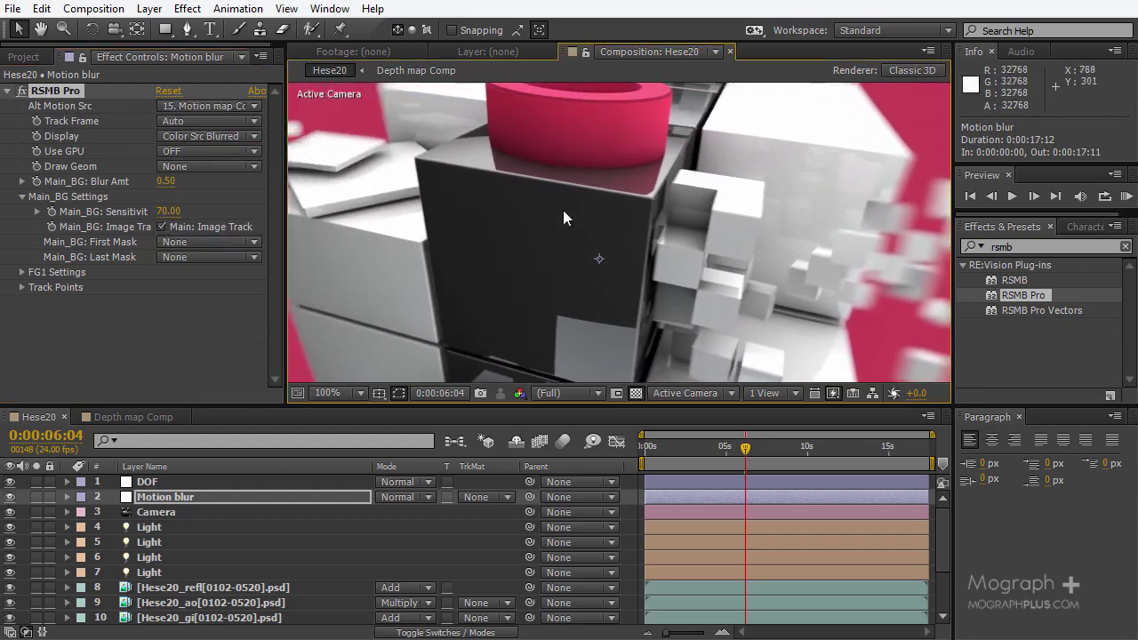
scroll(466, 196, down, 2)
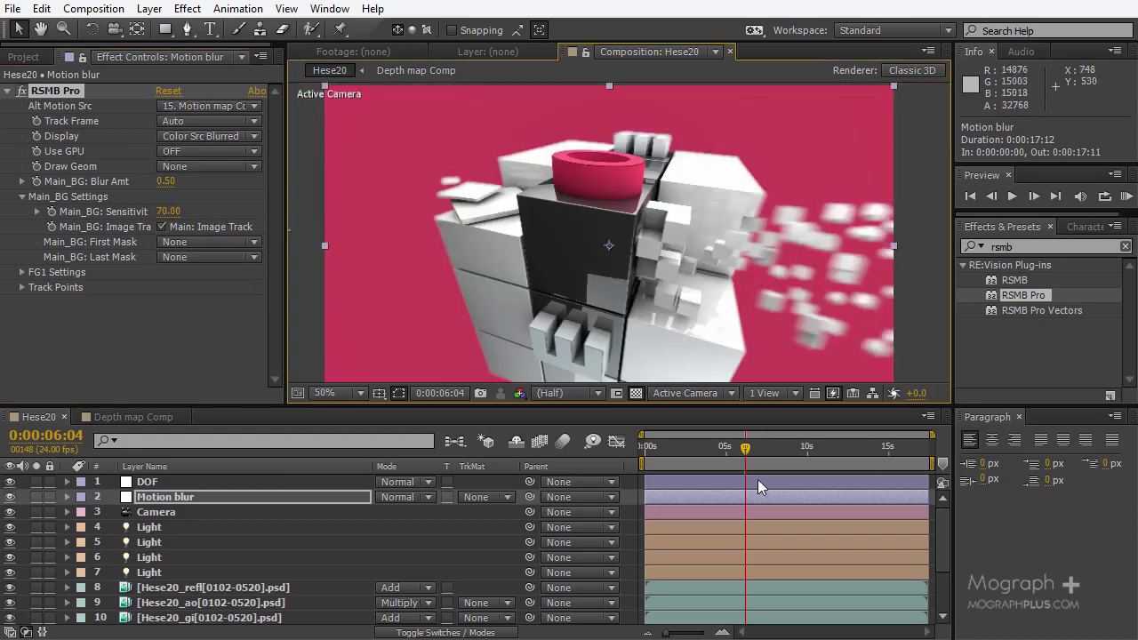
- Scrub through the animation at 100% and 50% to review the blur, stopping at 0:00:03:03
mouse_move(730, 462)
mouse_down()
mouse_move(707, 457)
mouse_move(773, 462)
mouse_move(750, 462)
mouse_up()
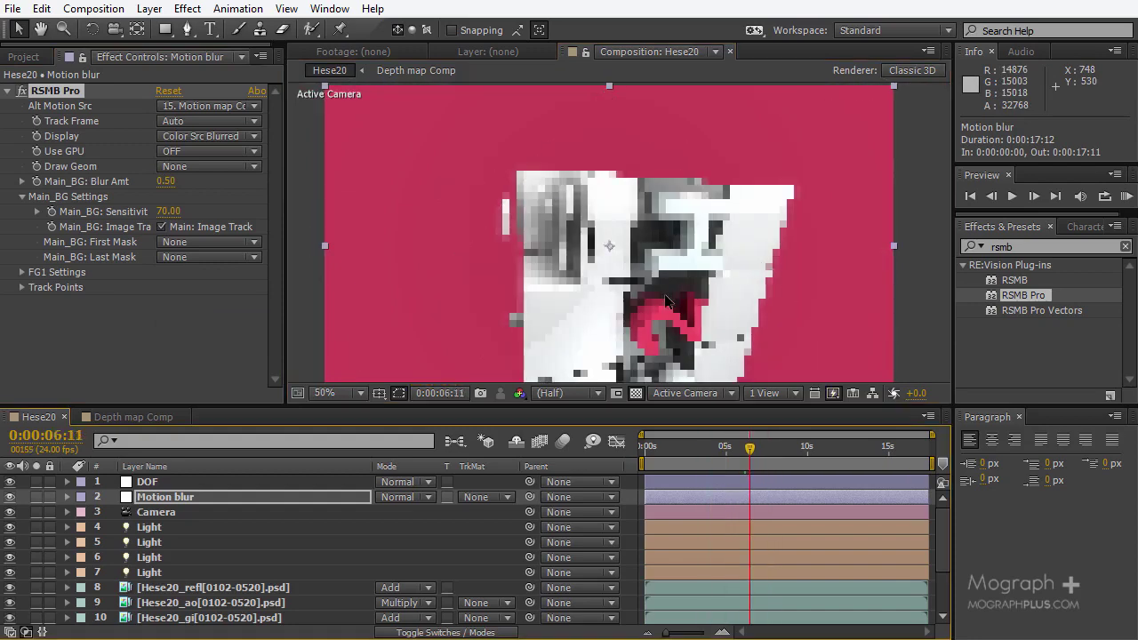
scroll(756, 235, down, 1)
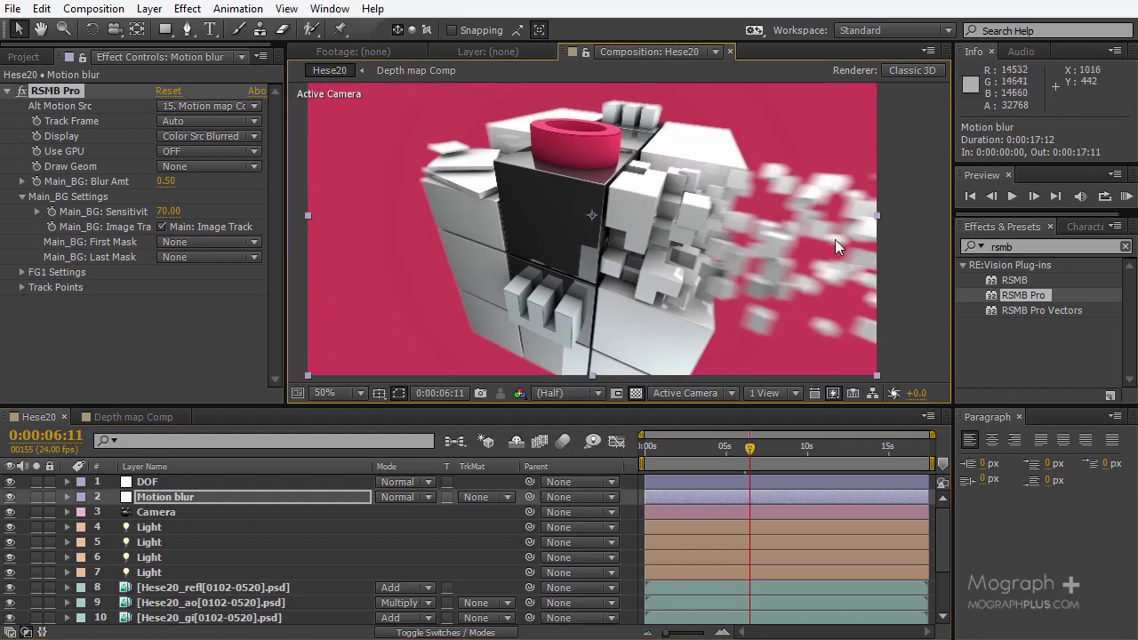
key(slash)
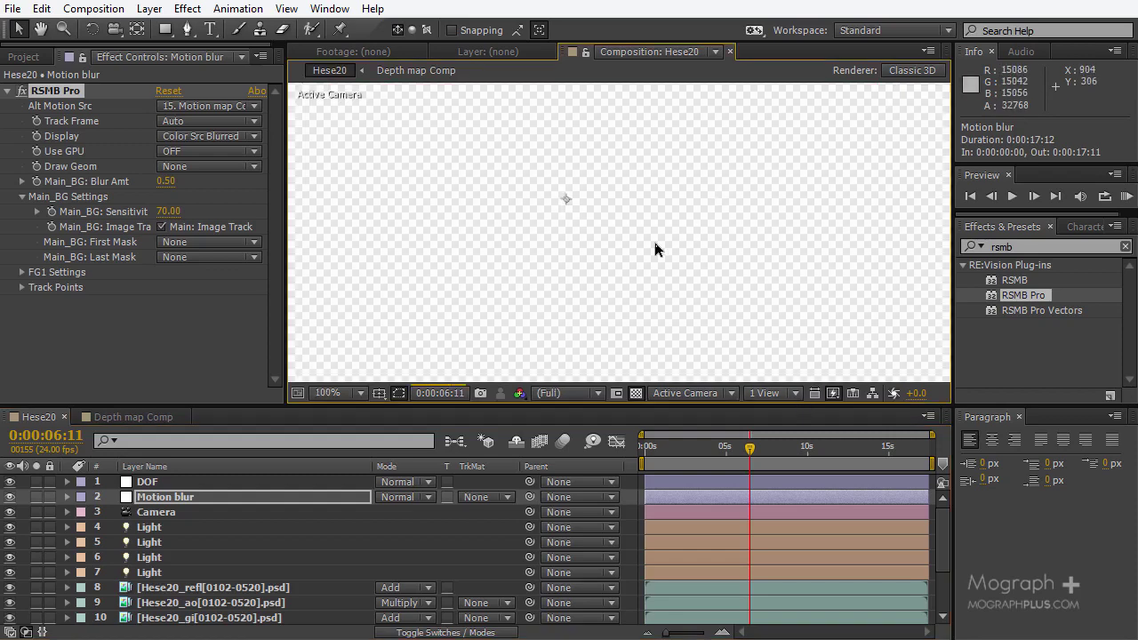
key(comma)
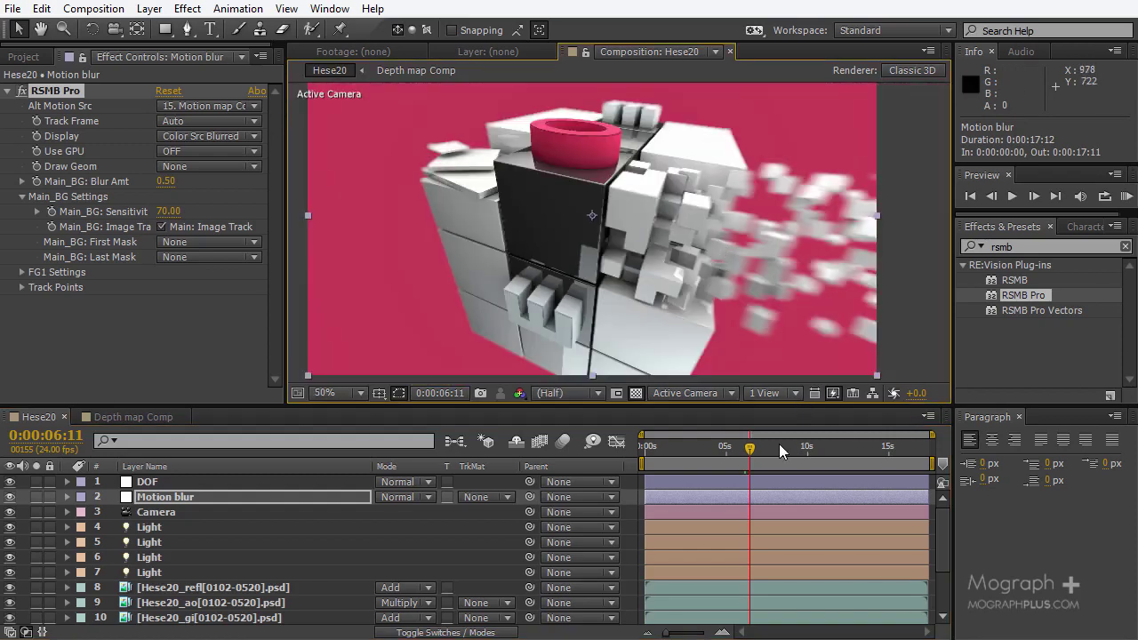
drag(762, 445, 678, 456)
click(752, 454)
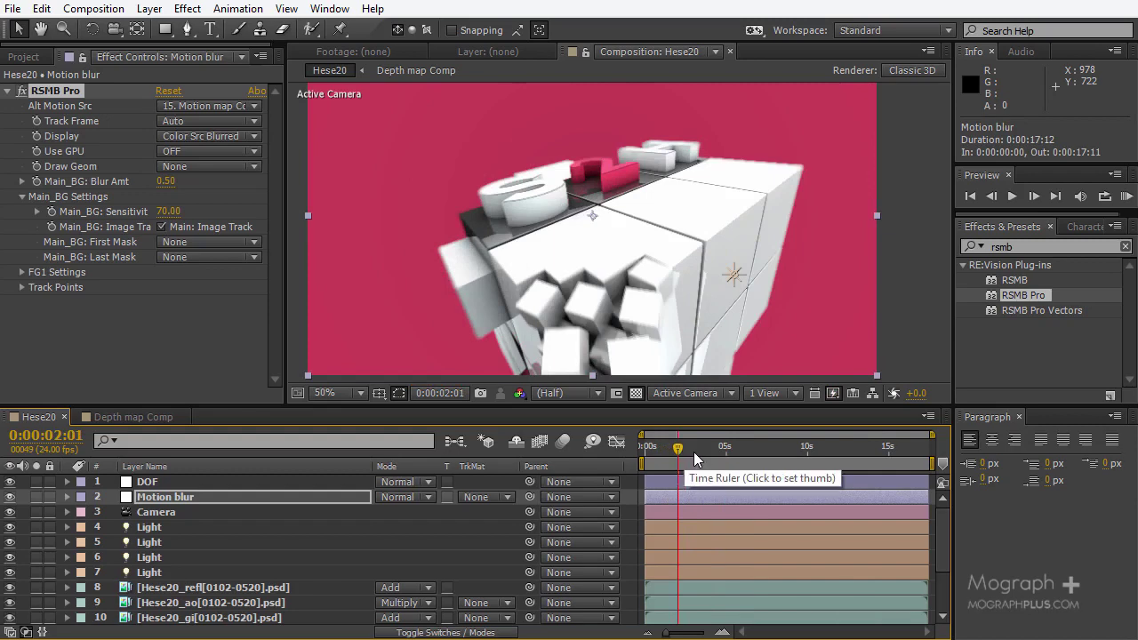
click(696, 453)
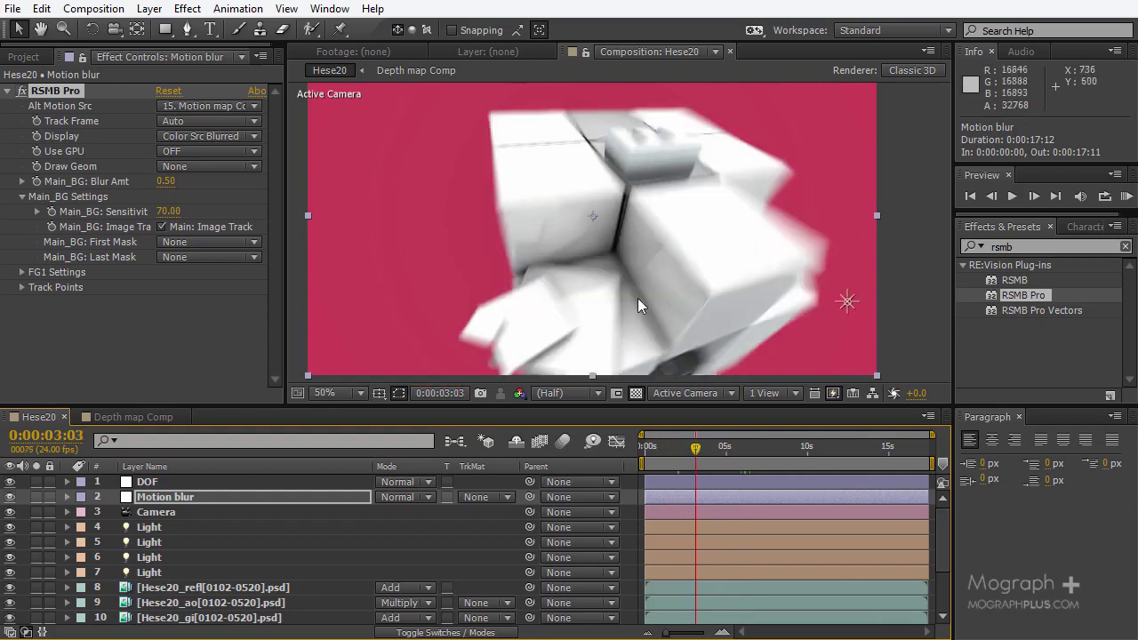
- Inspect the 0:00:03:03 frame in a maximized viewer at full size, then restore the layout
key(grave)
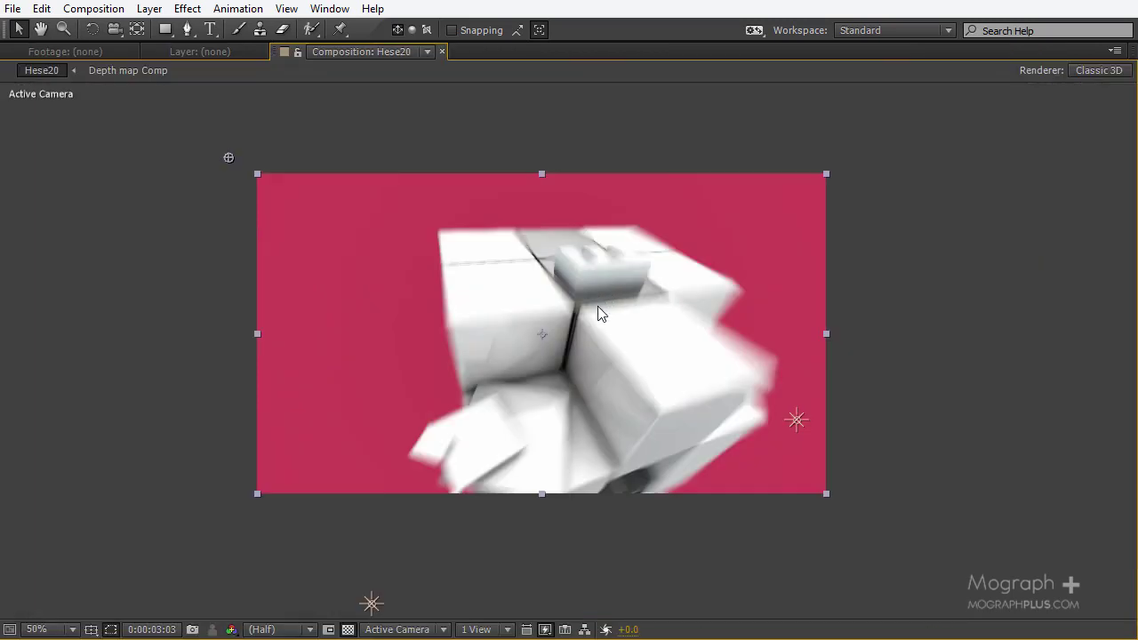
key(slash)
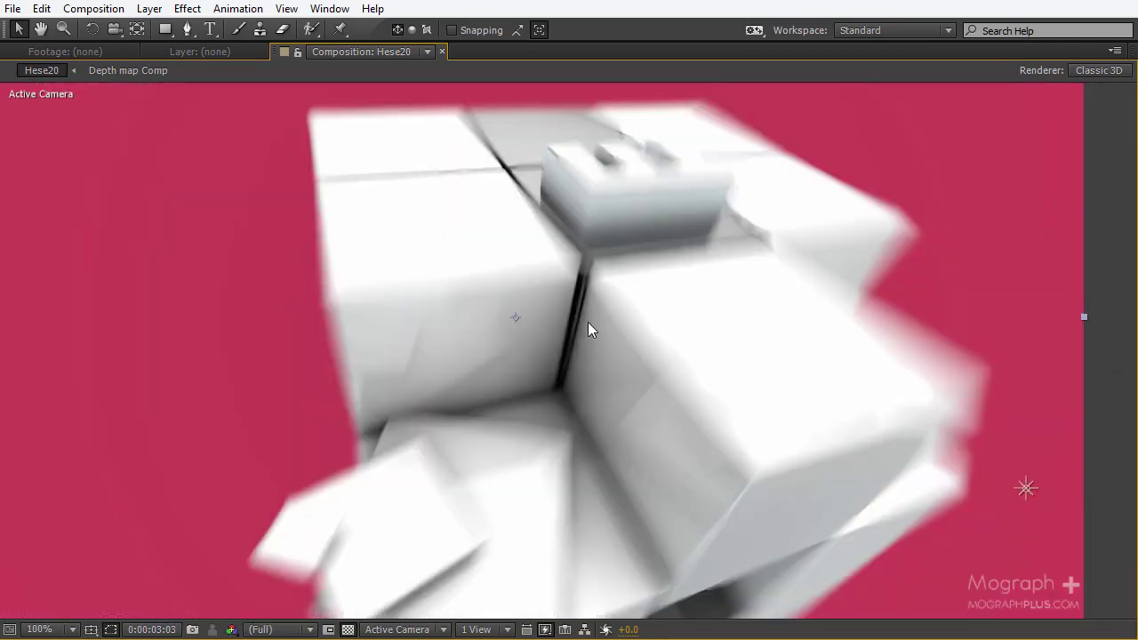
drag(588, 322, 588, 402)
key(comma)
key(comma)
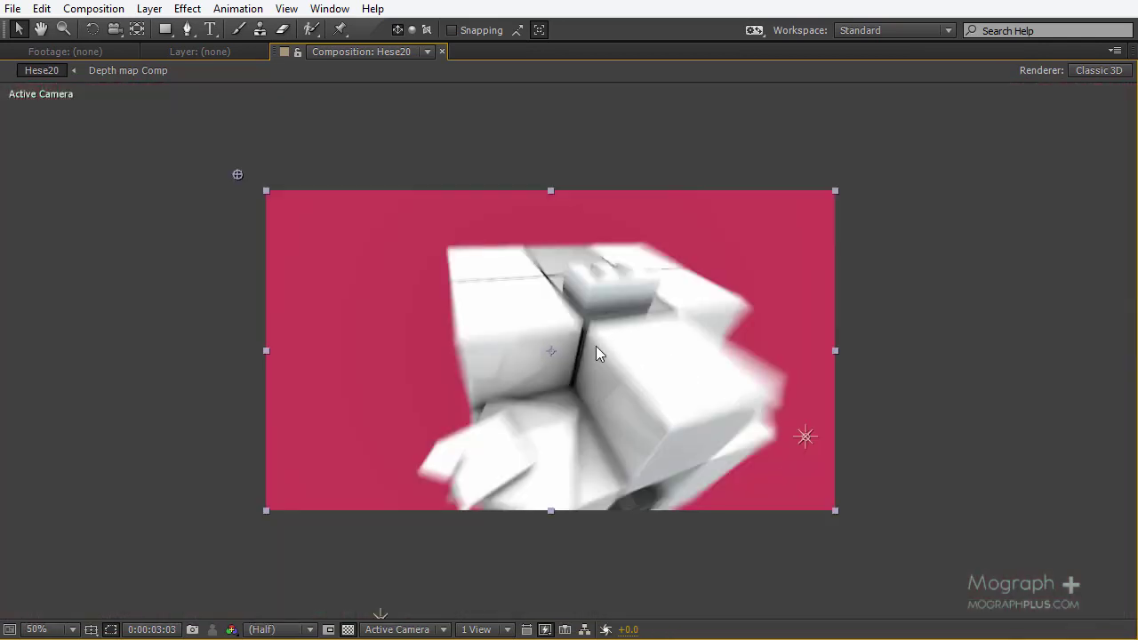
key(grave)
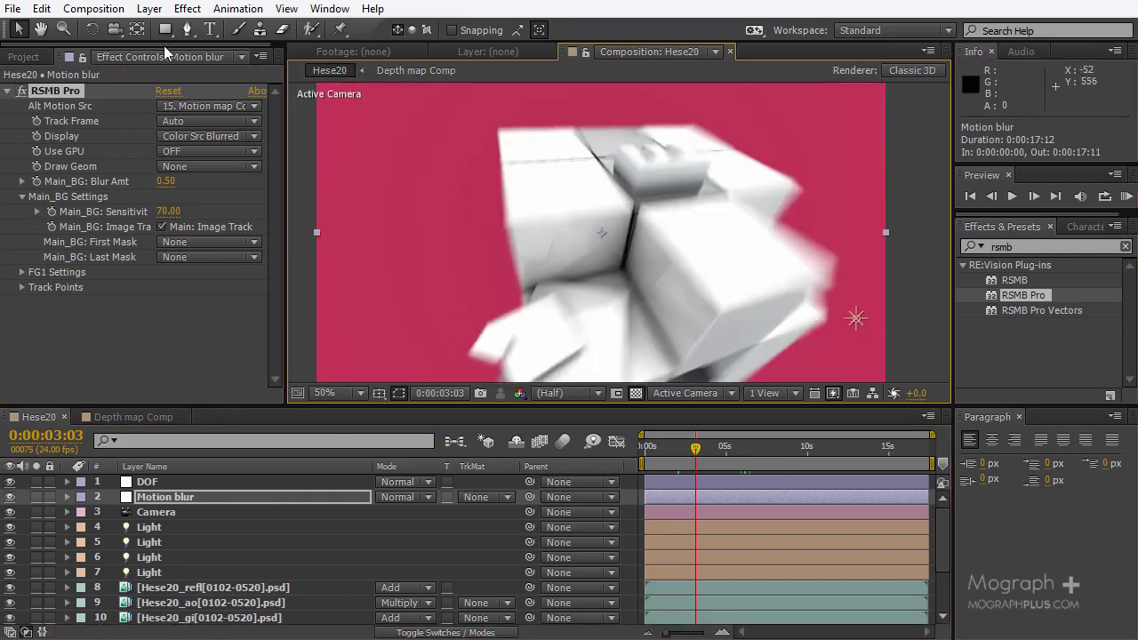
click(149, 8)
- Create a solid named Particular and place it below the Motion blur layer
mouse_move(169, 13)
click(530, 13)
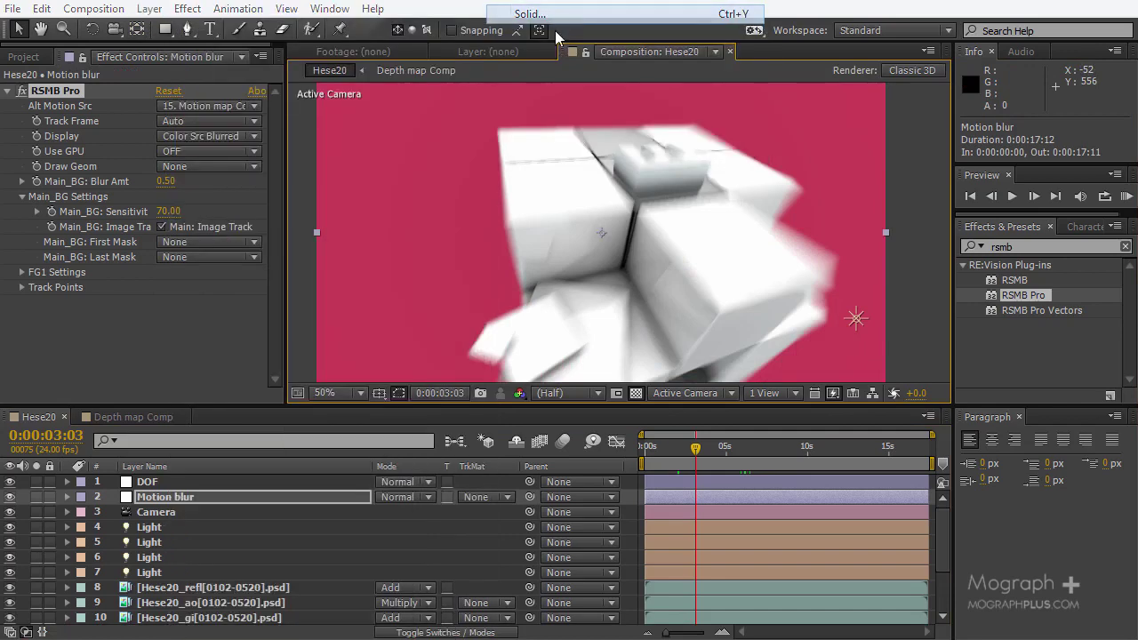
text(Particul)
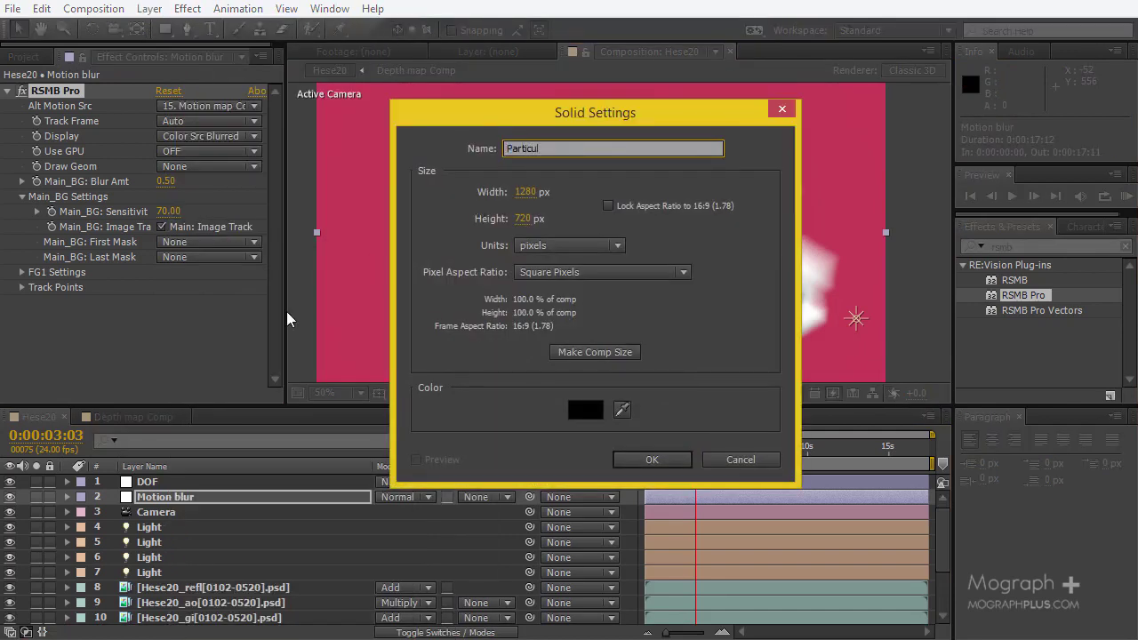
text(ar)
key(Return)
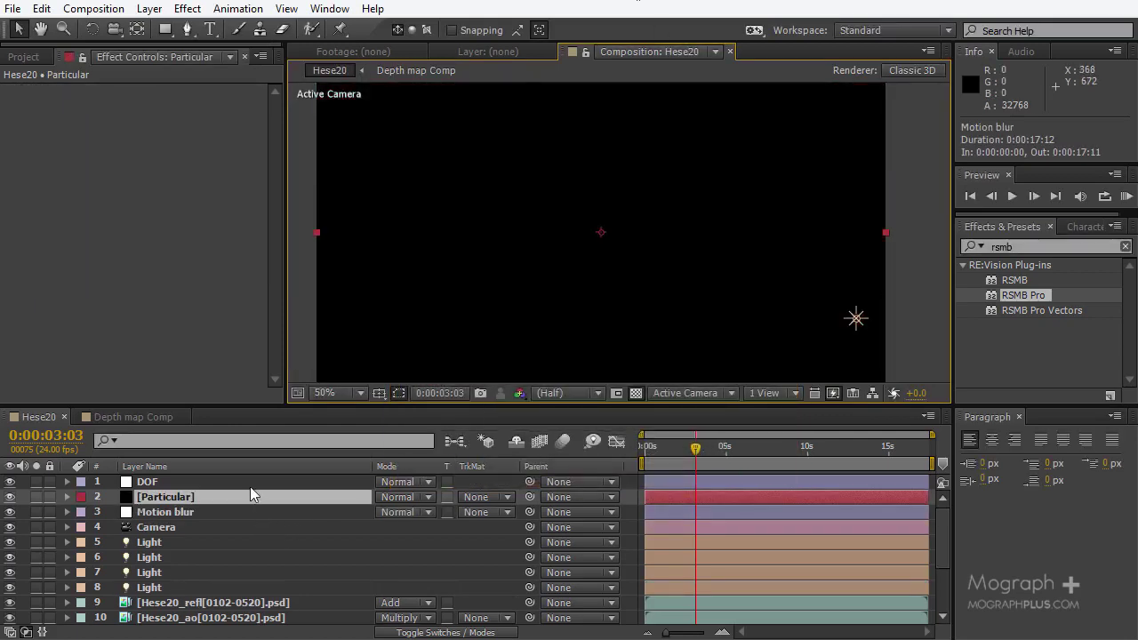
drag(242, 511, 243, 528)
- Apply Trapcode Particular to the solid and set its emitter type to Box
click(979, 248)
text(part)
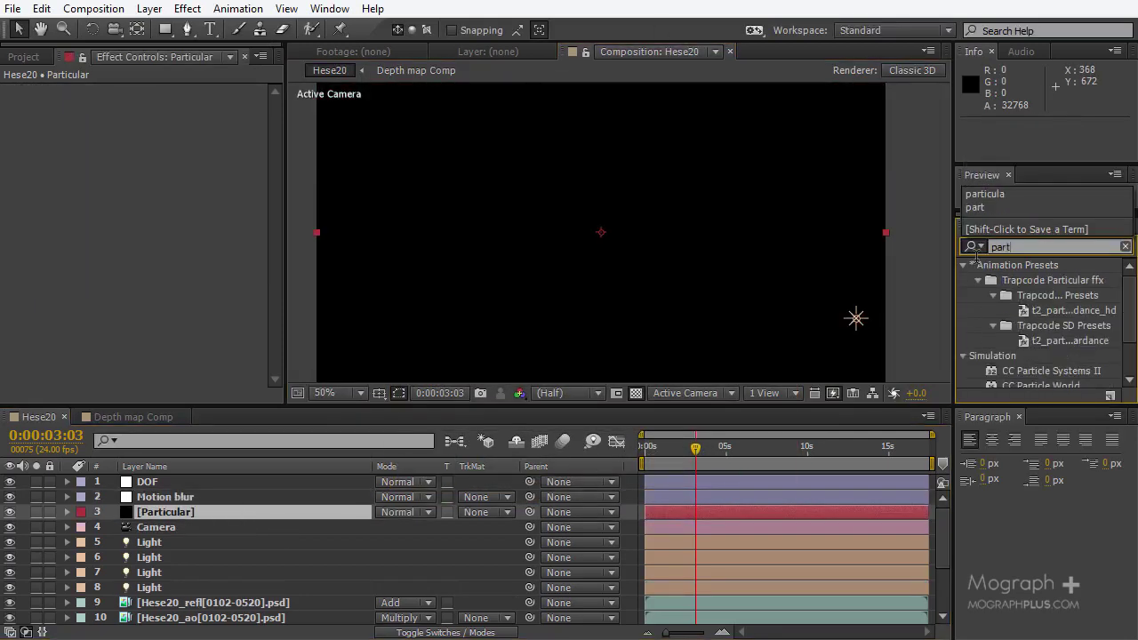
text(icu)
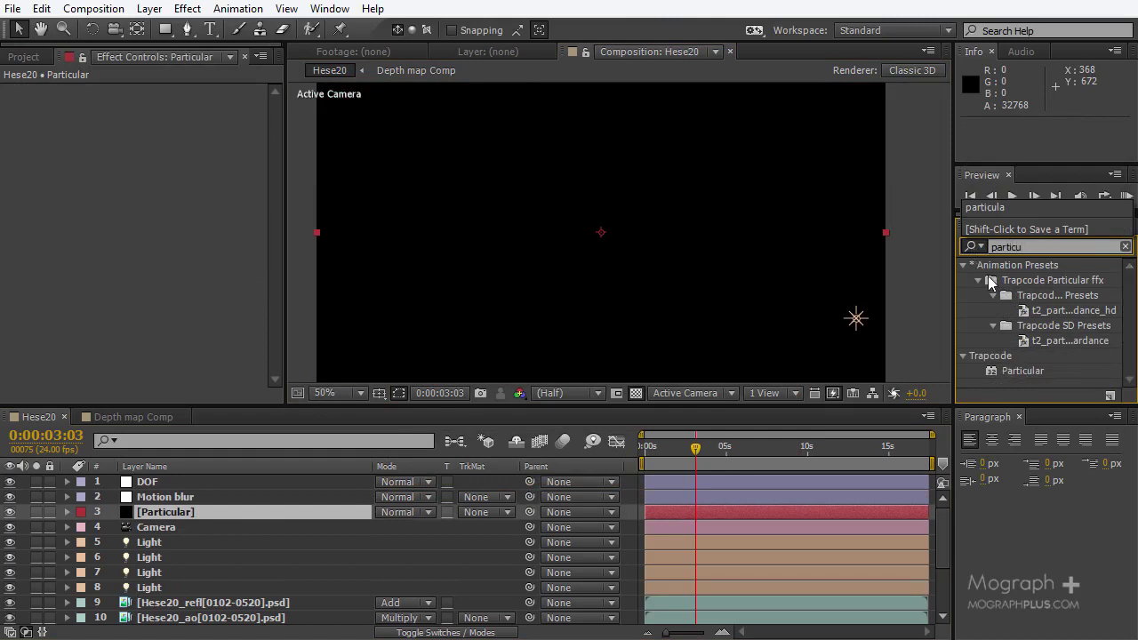
double_click(1023, 370)
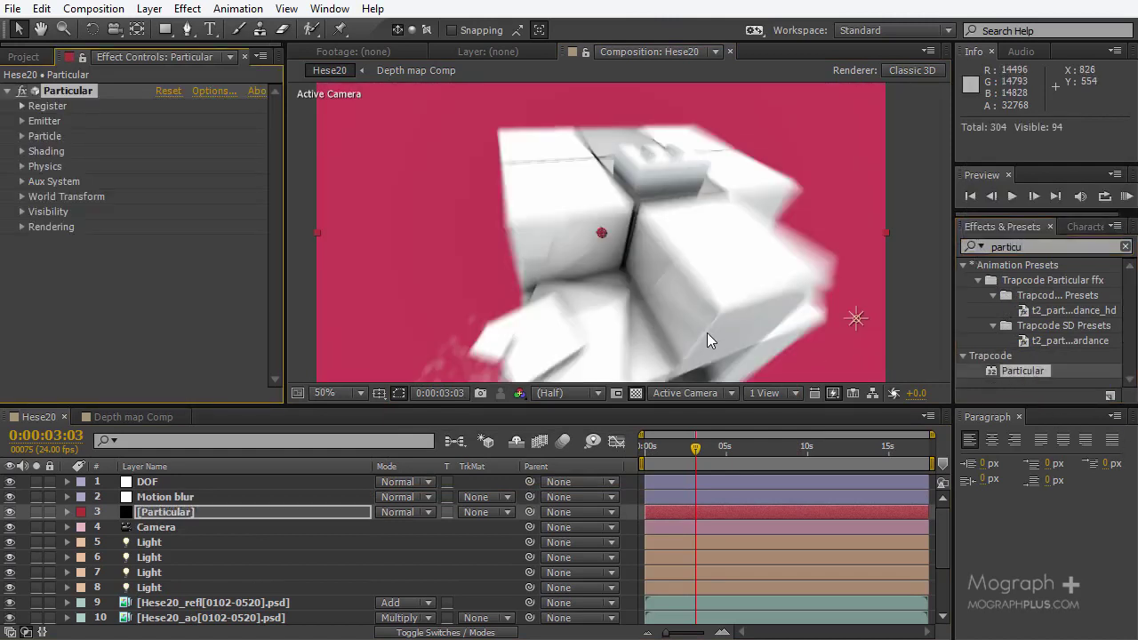
click(22, 120)
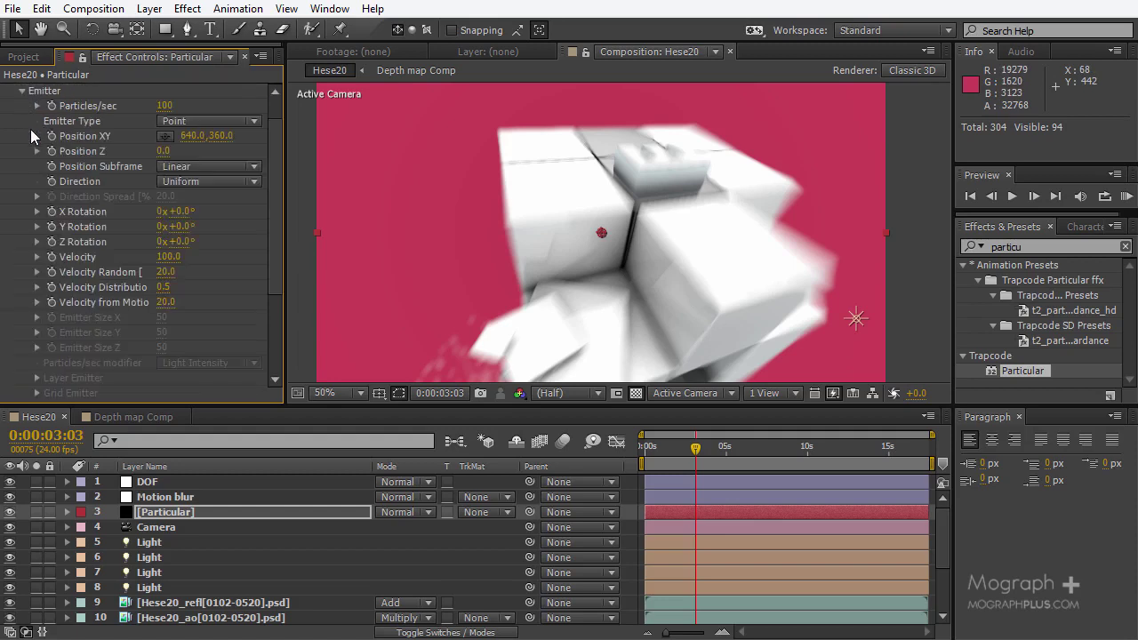
click(209, 121)
click(233, 160)
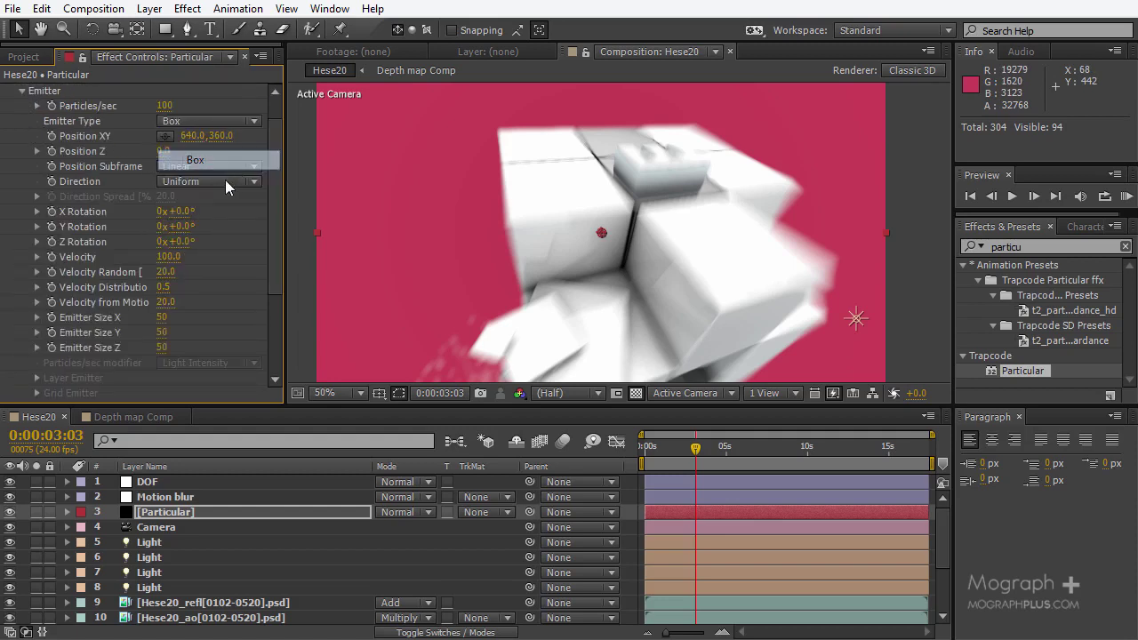
scroll(161, 227, down, 2)
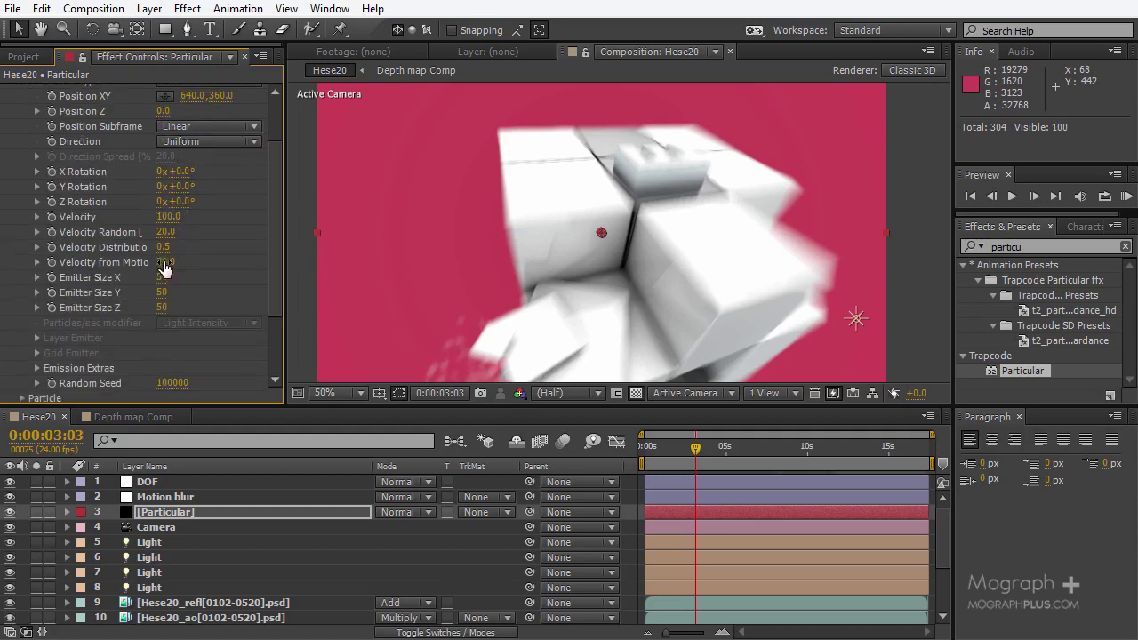
- Set the Particular Emitter Size X, Y and Z to 5000 each
click(163, 278)
text(5000)
click(162, 292)
text(5000)
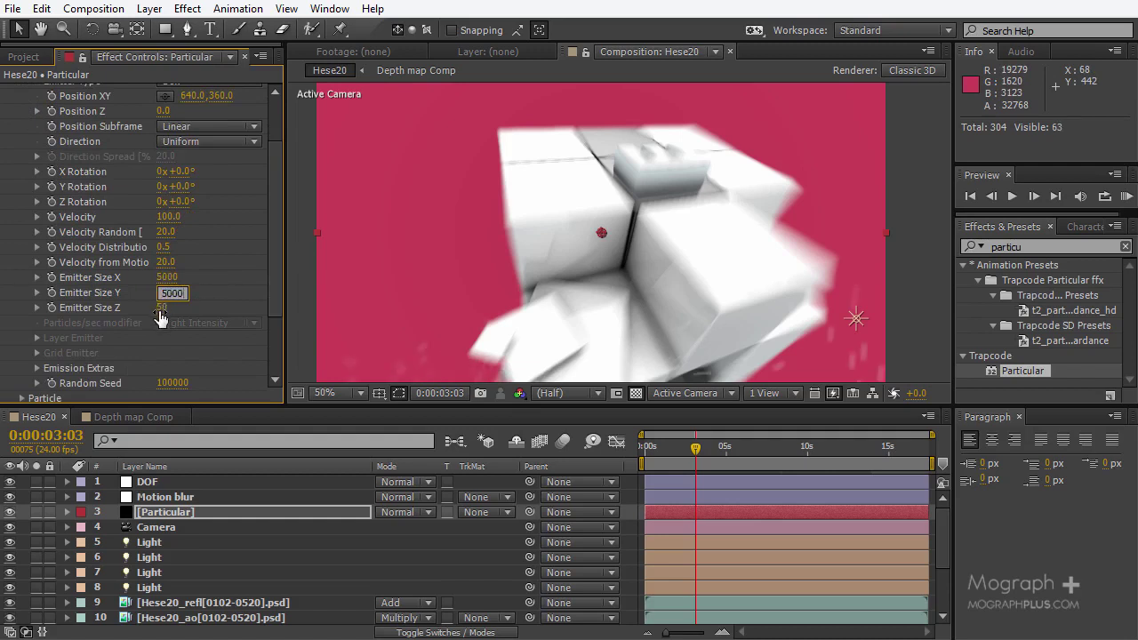
click(161, 308)
text(5000)
key(Return)
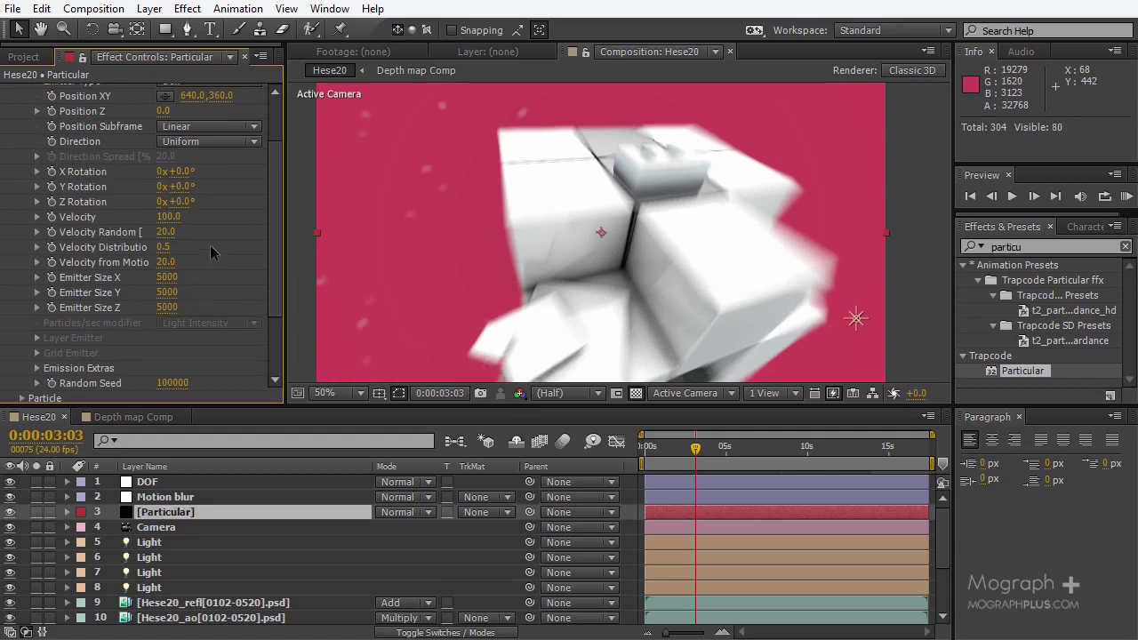
- Set the emitter's Particles/sec to 5000
scroll(197, 251, up, 3)
click(169, 136)
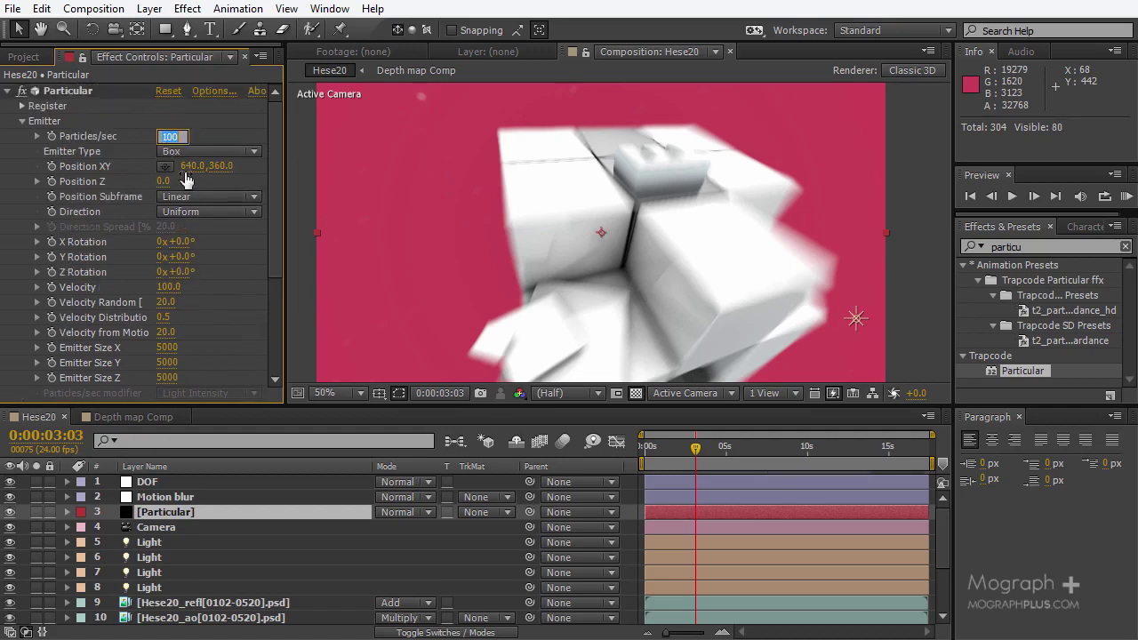
text(5000)
key(Return)
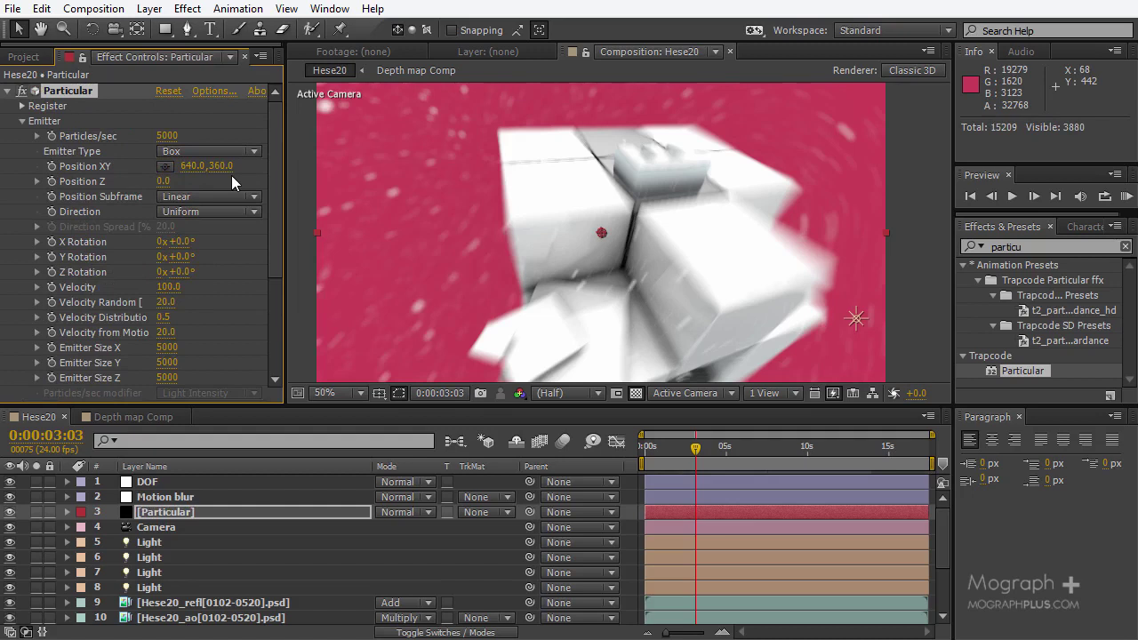
- Set Pre Run to 100 under Emission Extras
scroll(178, 196, down, 3)
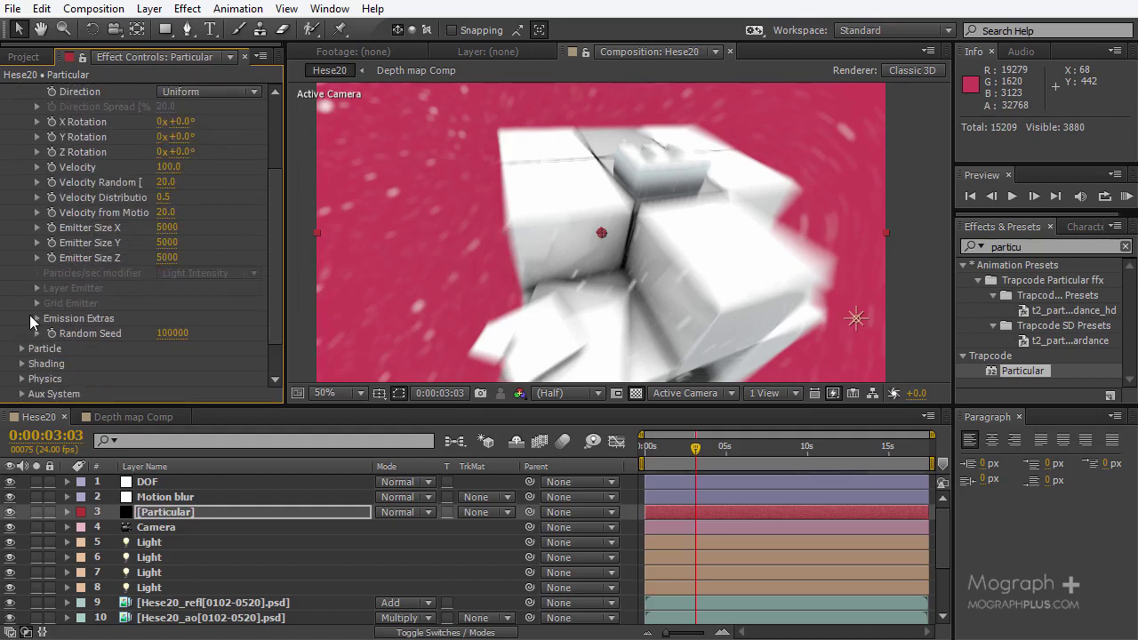
click(37, 318)
click(159, 333)
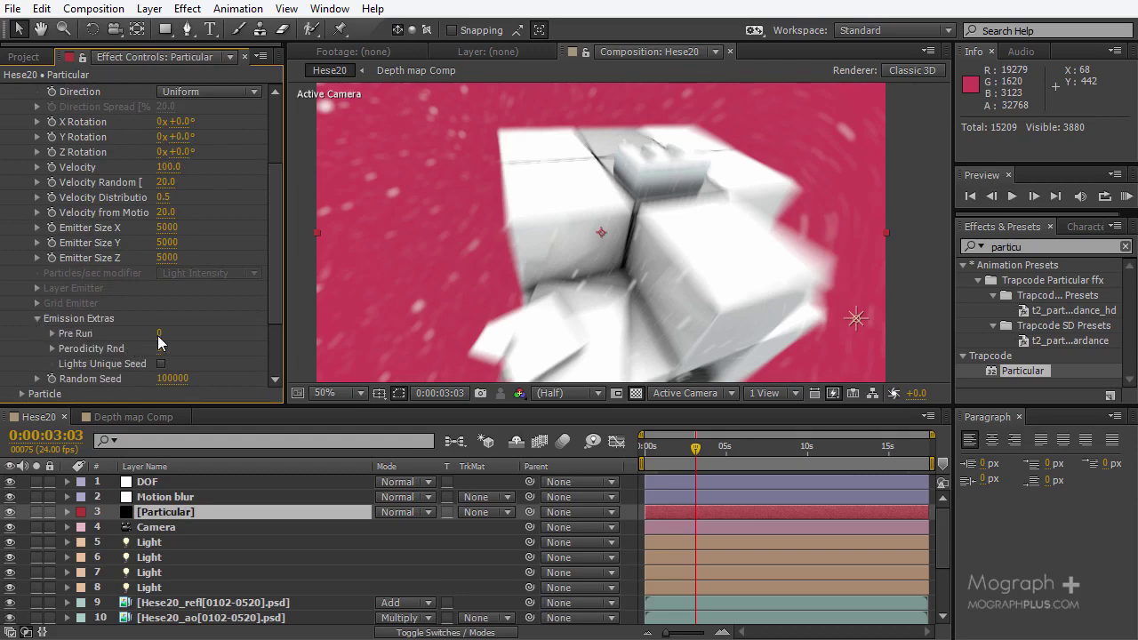
text(100)
key(Return)
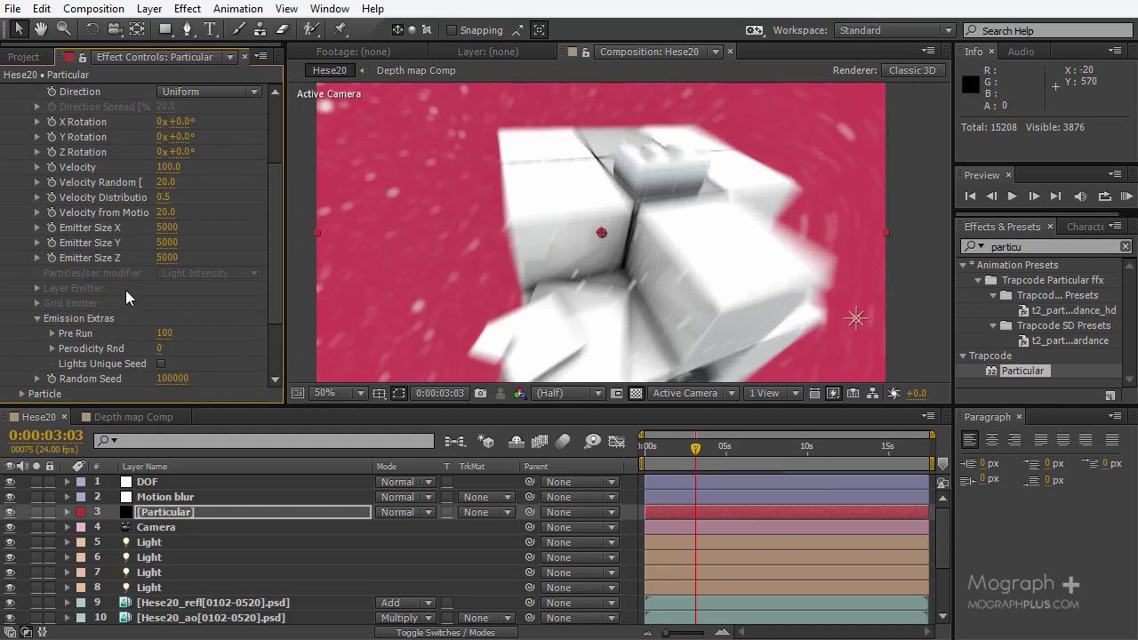
scroll(122, 258, up, 4)
scroll(165, 258, down, 5)
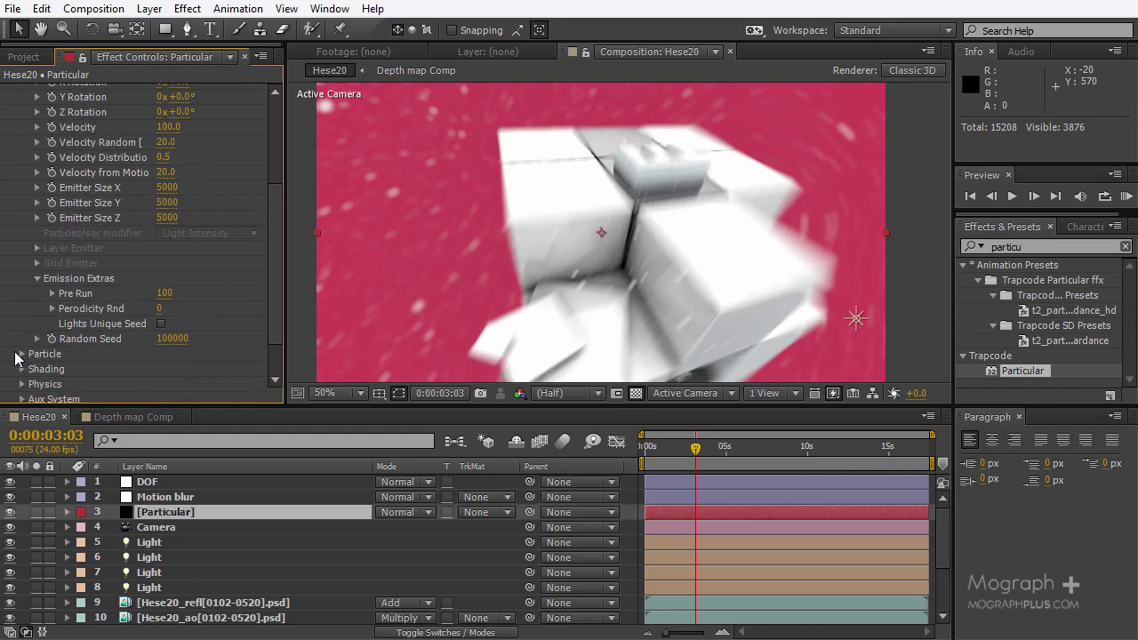
scroll(89, 276, down, 2)
- Set particle Size 1.5, Size Random 1 and Opacity Random 50 in the Particle group
click(22, 312)
scroll(27, 313, down, 5)
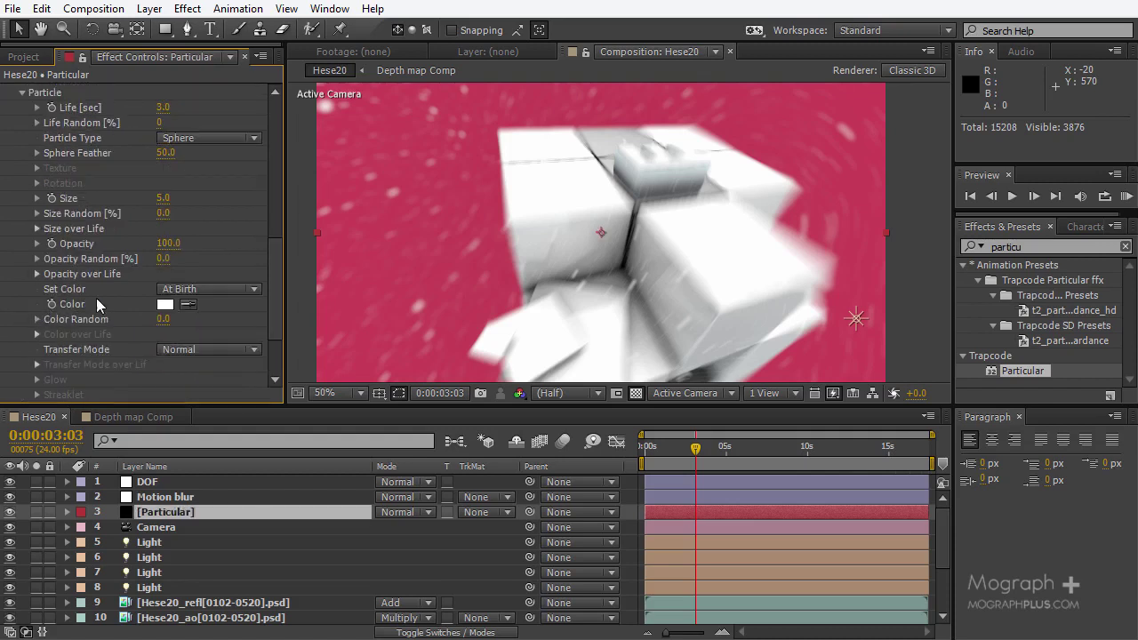
click(161, 197)
key(Return)
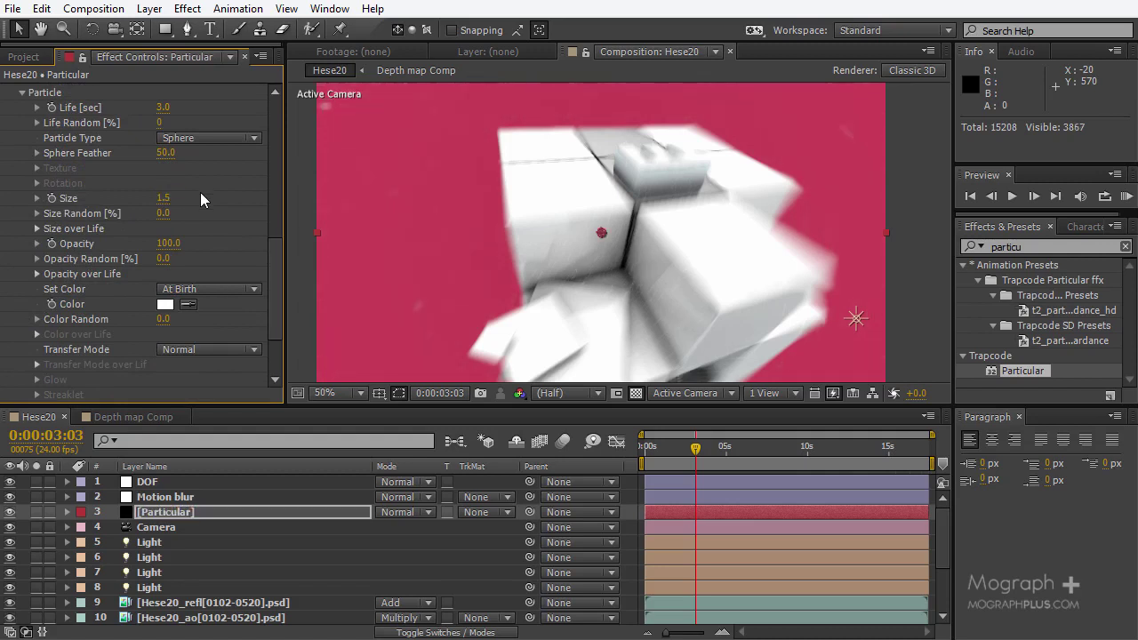
click(164, 213)
text(1)
click(174, 258)
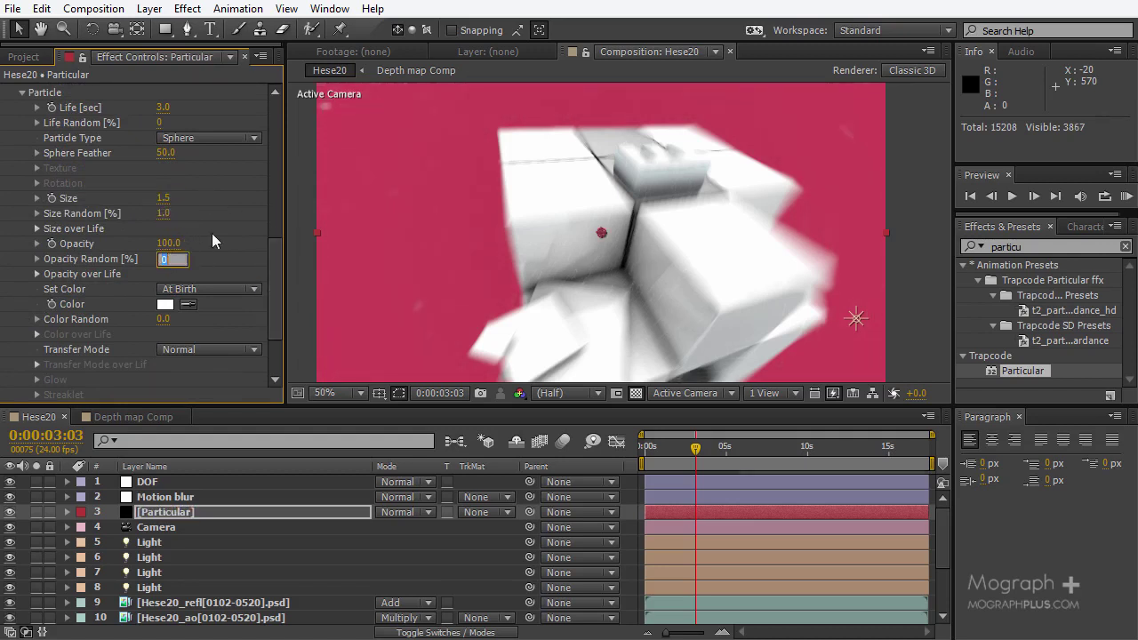
text(50)
key(Return)
- Jump to 0:00:08:01 and inspect the particles at full size, comparing close-up and whole-frame views
click(776, 450)
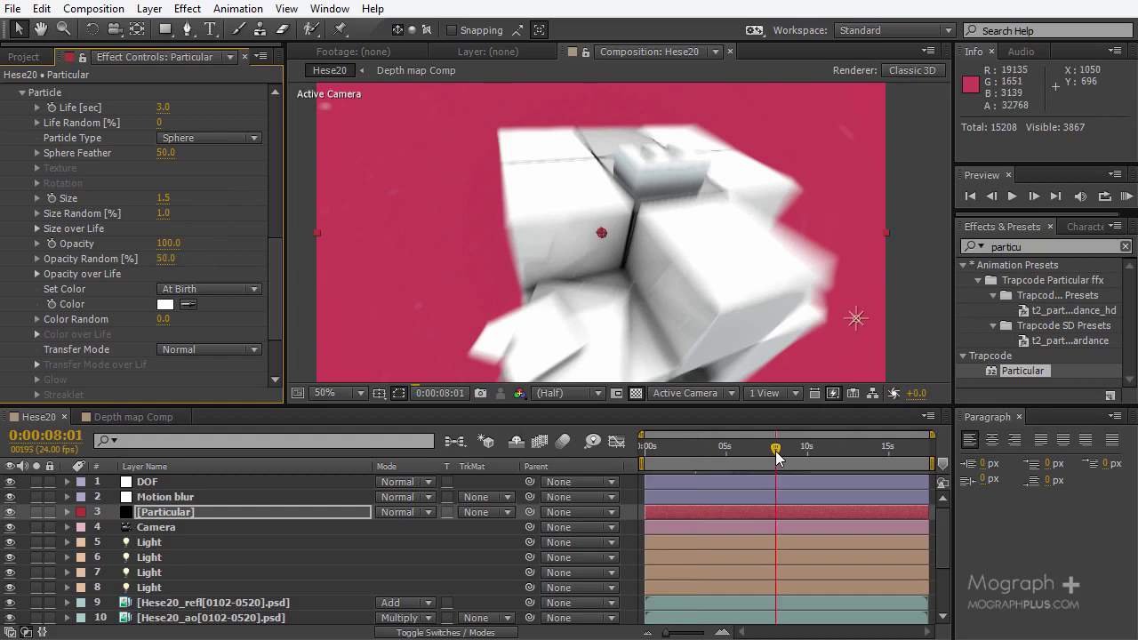
key(slash)
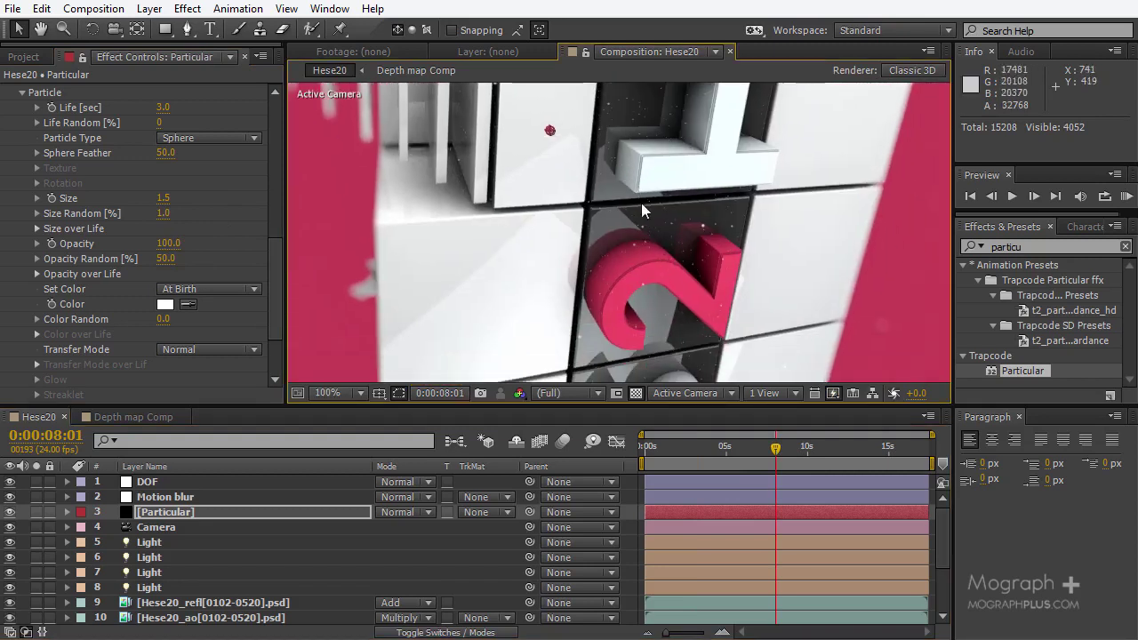
drag(641, 202, 518, 204)
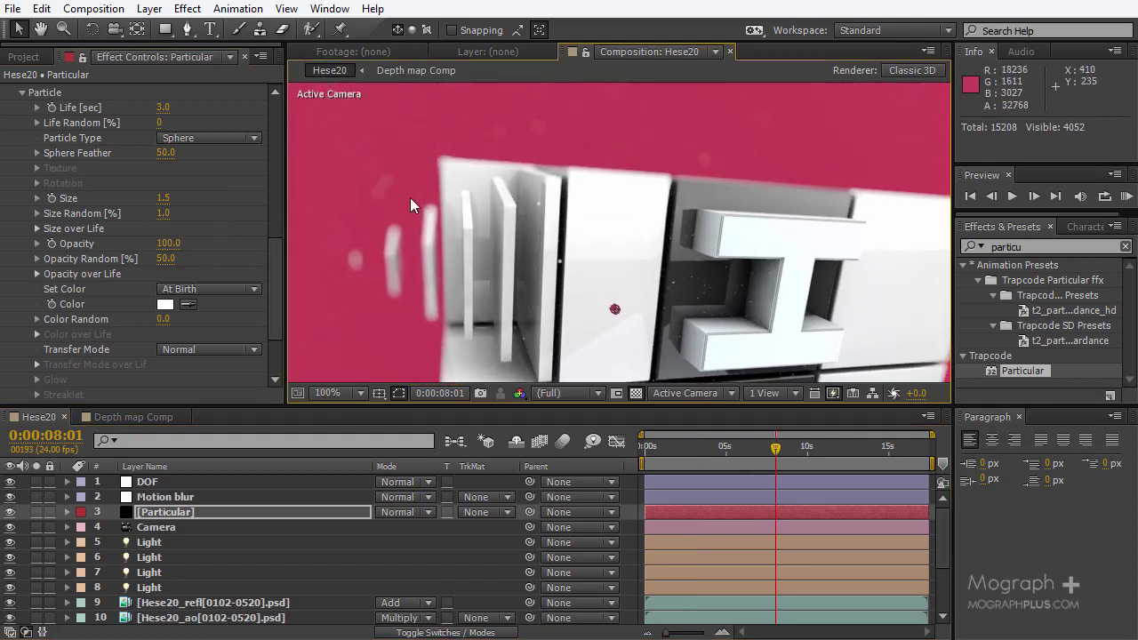
key(comma)
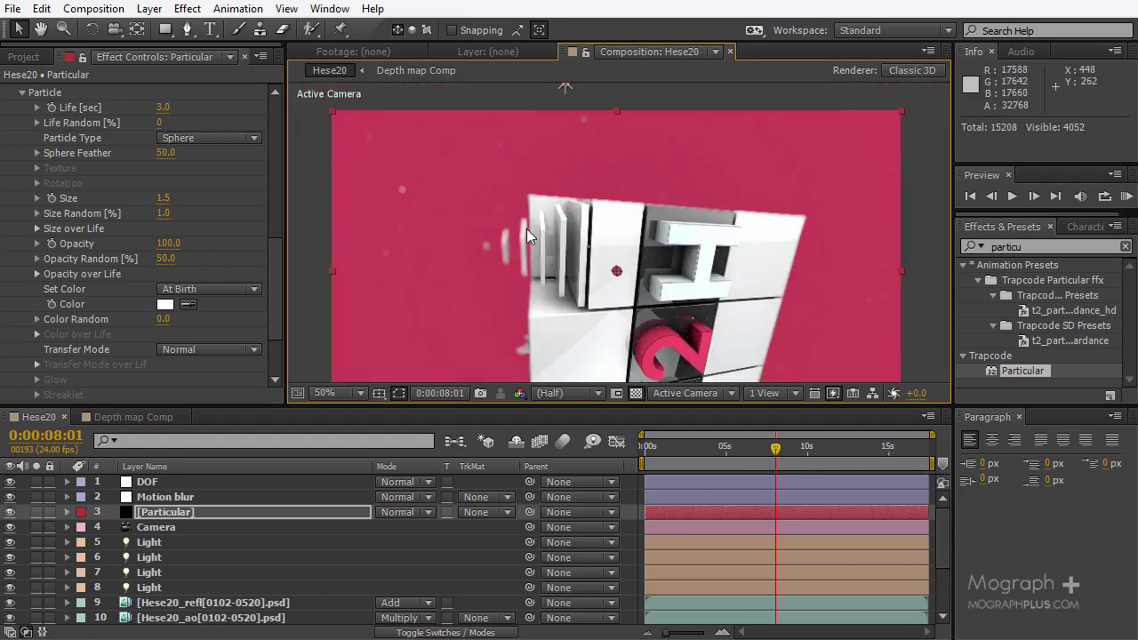
key(period)
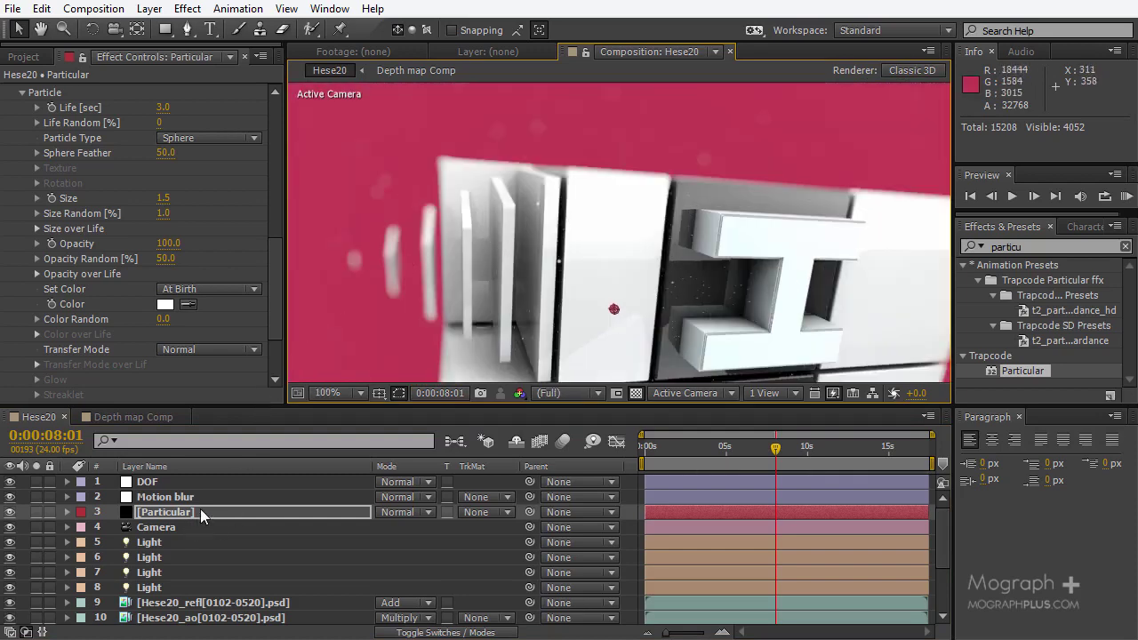
key(ctrl+z)
key(ctrl+shift+z)
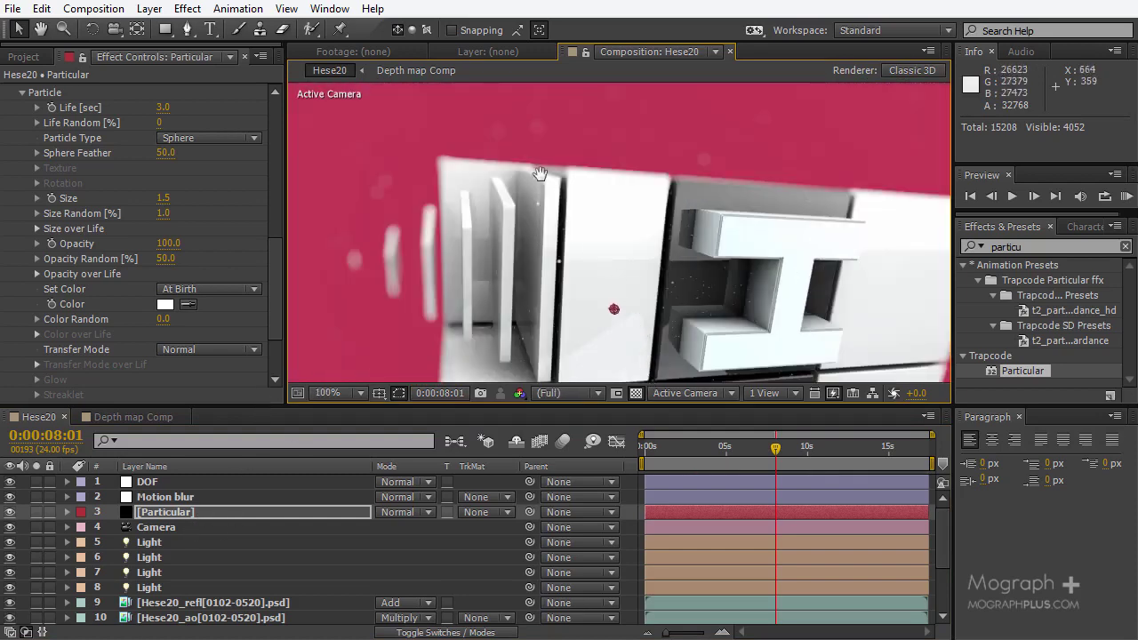
key(ctrl+z)
key(ctrl+shift+z)
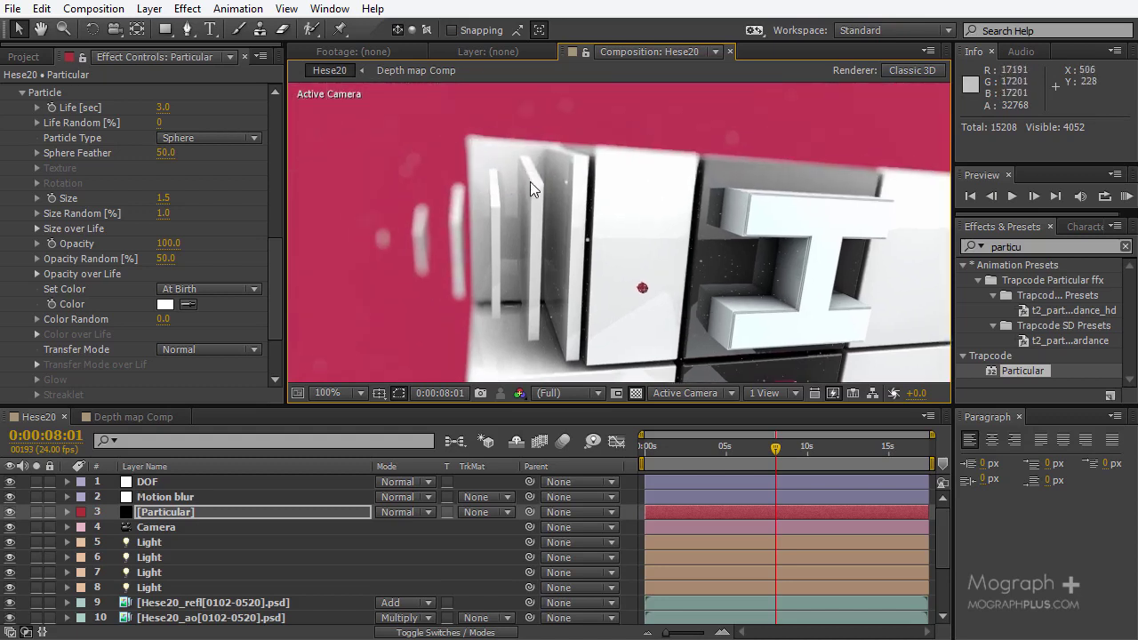
key(ctrl+z)
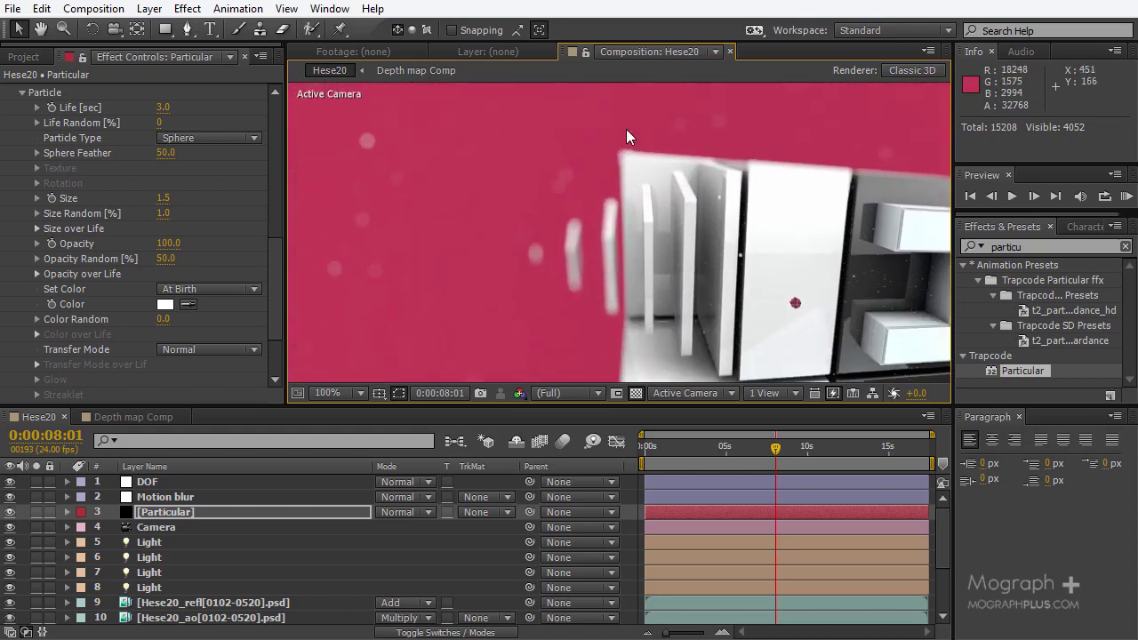
- Compare close-up and whole-frame views again, then move to 0:00:12:18 with HESE20 facing camera
scroll(513, 195, down, 2)
scroll(565, 234, up, 2)
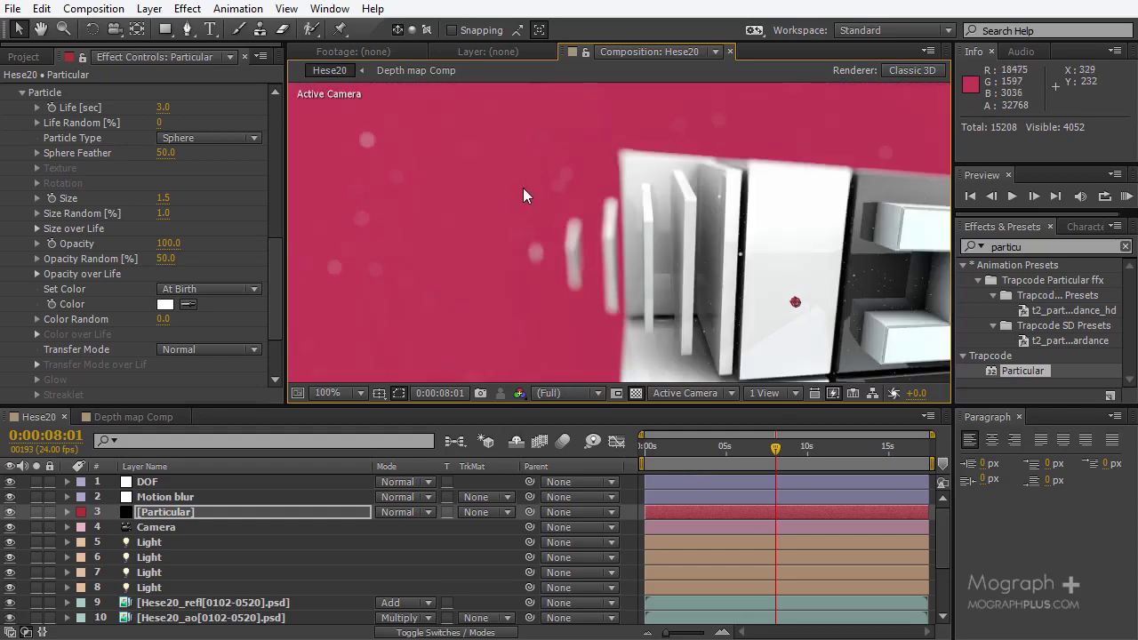
key(ctrl+z)
key(ctrl+shift+z)
key(ctrl+z)
key(ctrl+shift+z)
key(ctrl+z)
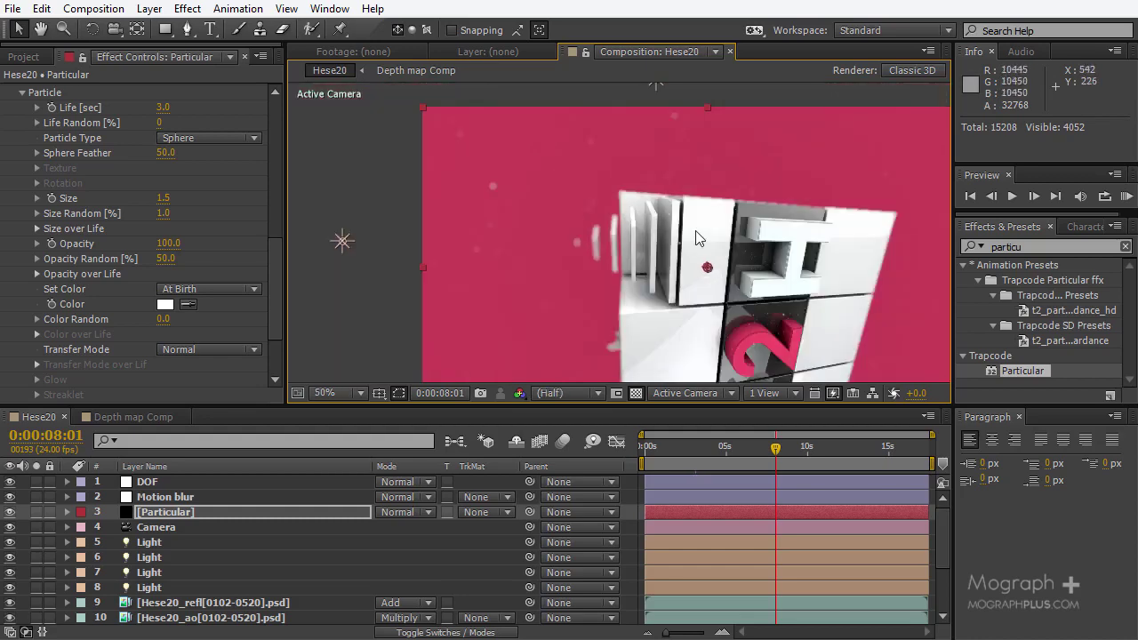
scroll(698, 241, down, 2)
drag(827, 451, 852, 451)
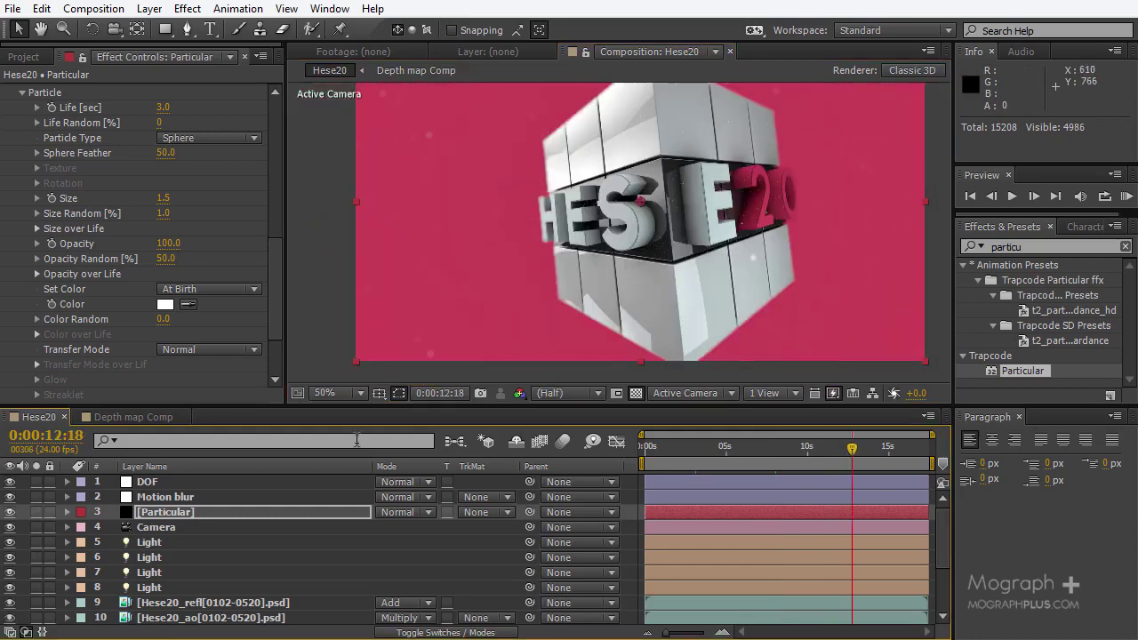
- Look through the scene's light layers in the timeline
click(191, 548)
click(191, 558)
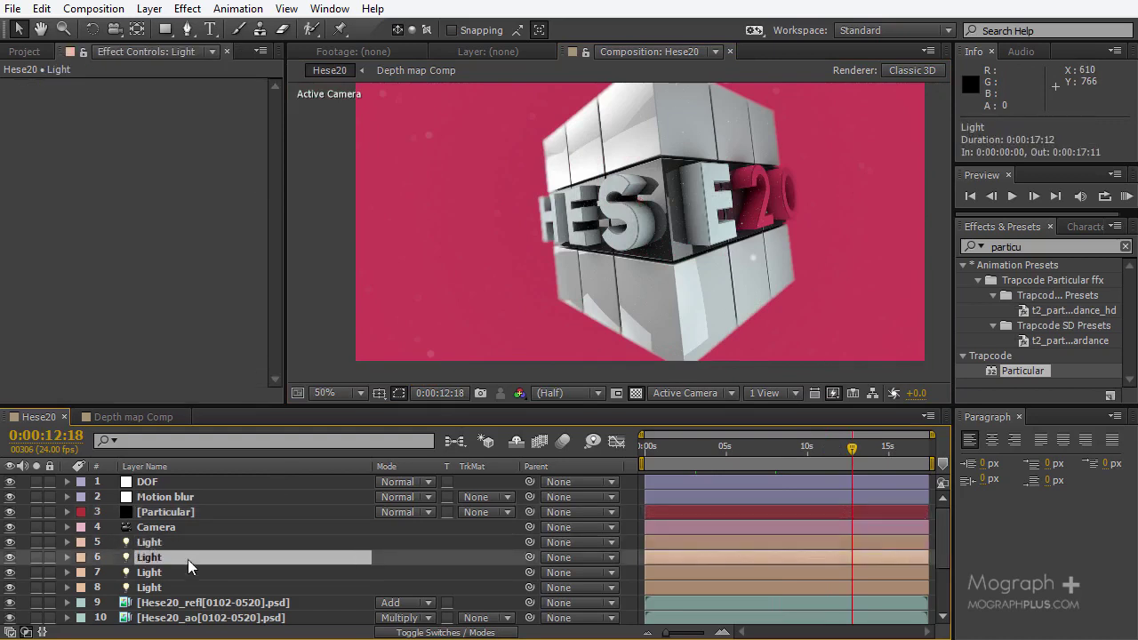
click(181, 574)
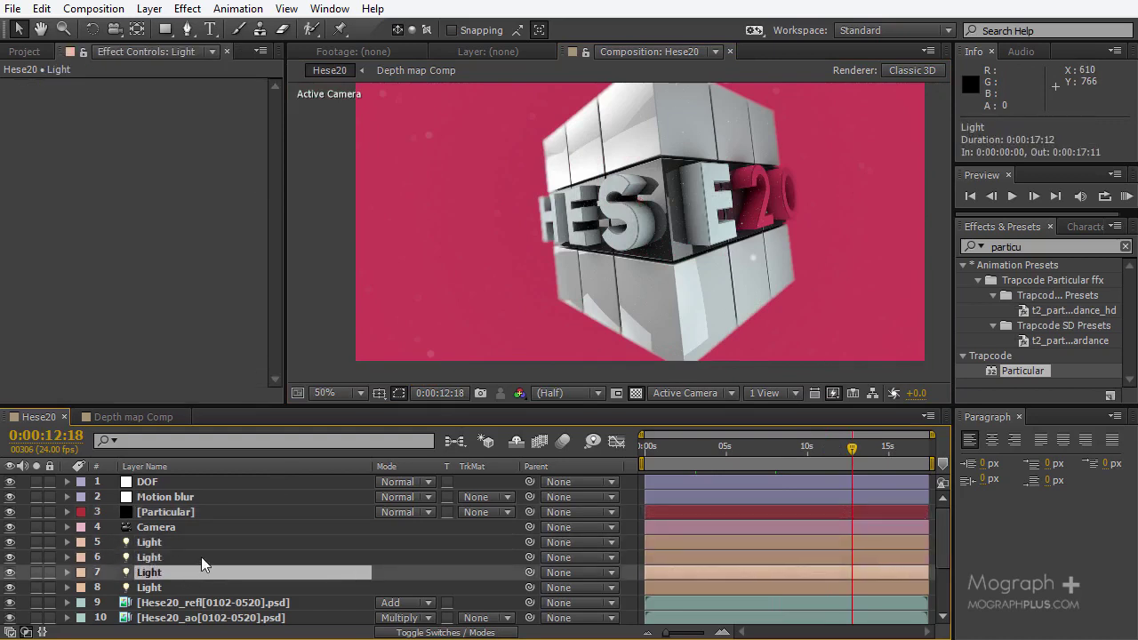
click(183, 551)
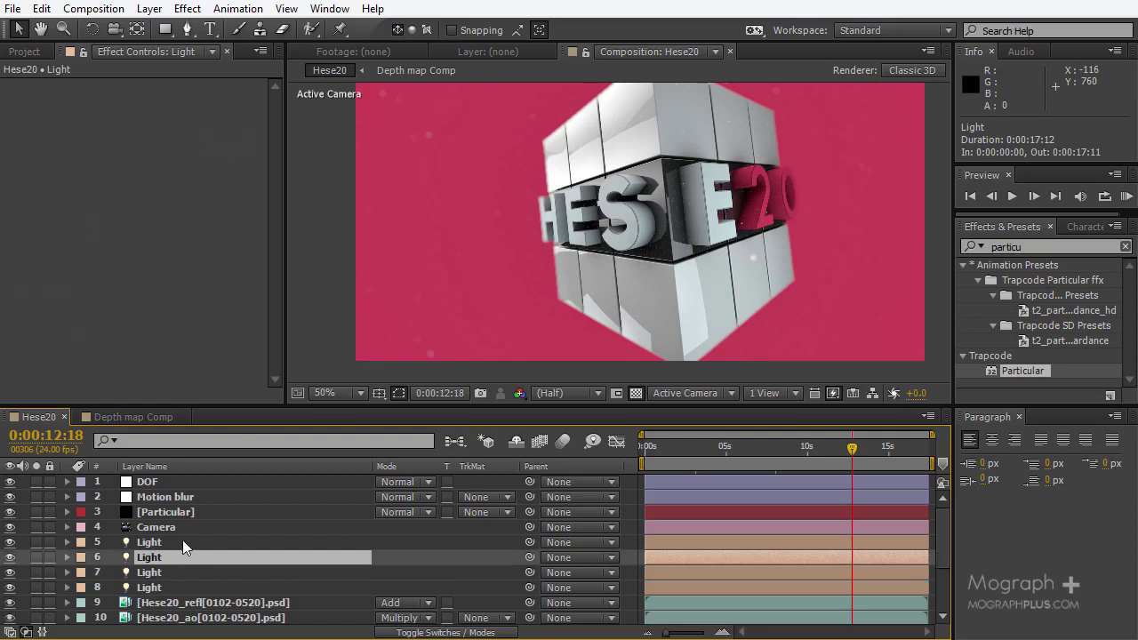
click(182, 540)
click(162, 569)
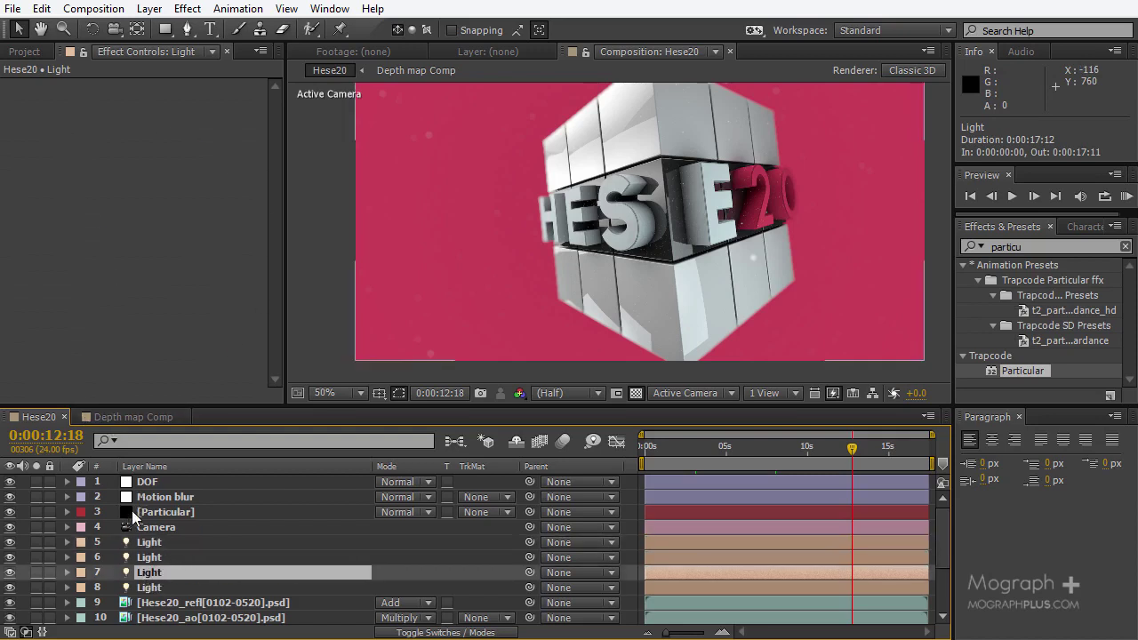
click(158, 544)
click(148, 558)
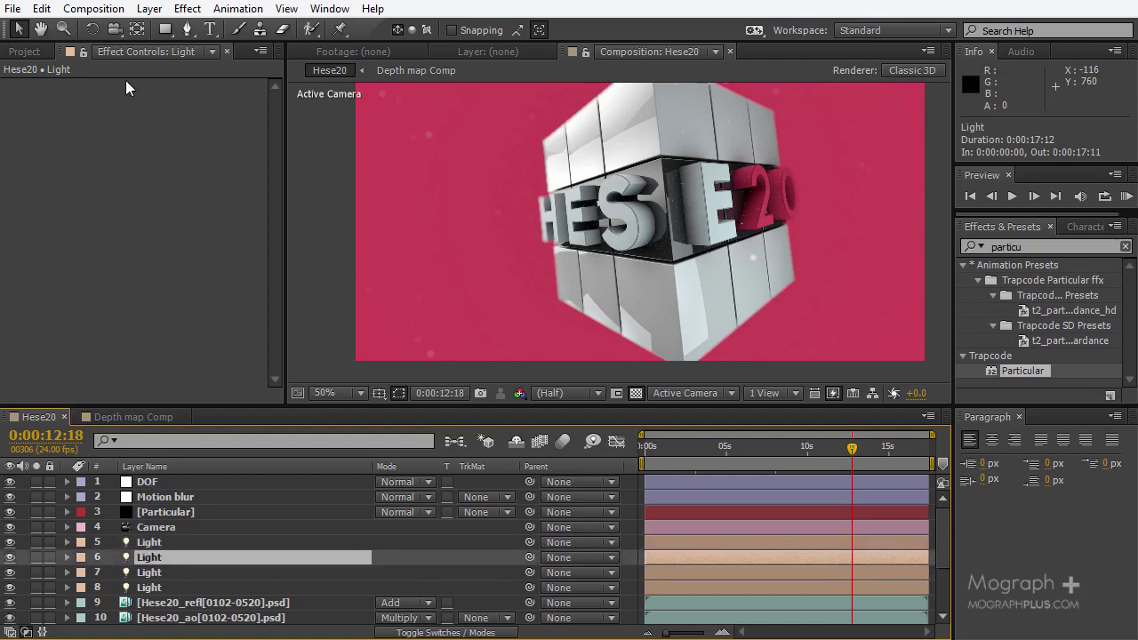
- Create a black solid named Flare and move it above the Camera layer
click(150, 9)
mouse_move(267, 3)
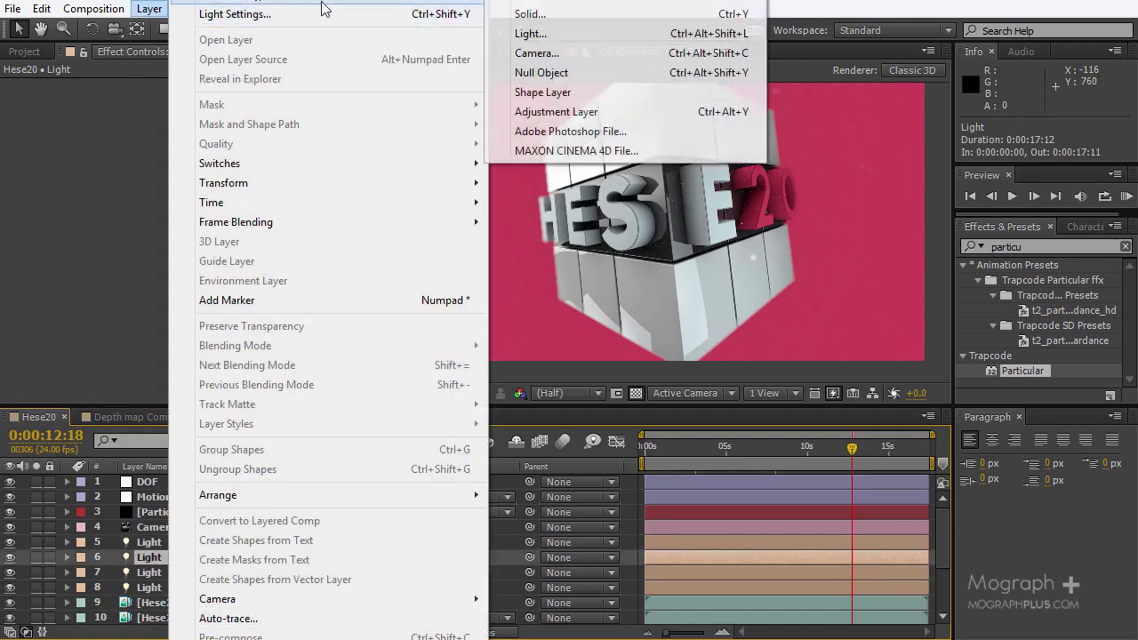
click(521, 17)
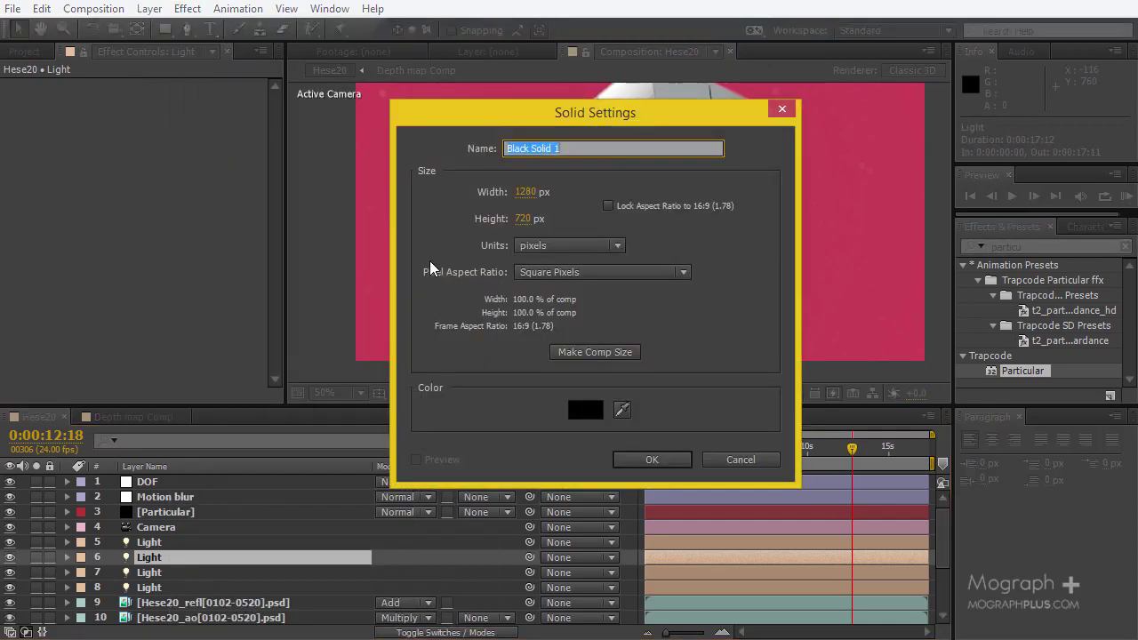
text(Flare)
key(Return)
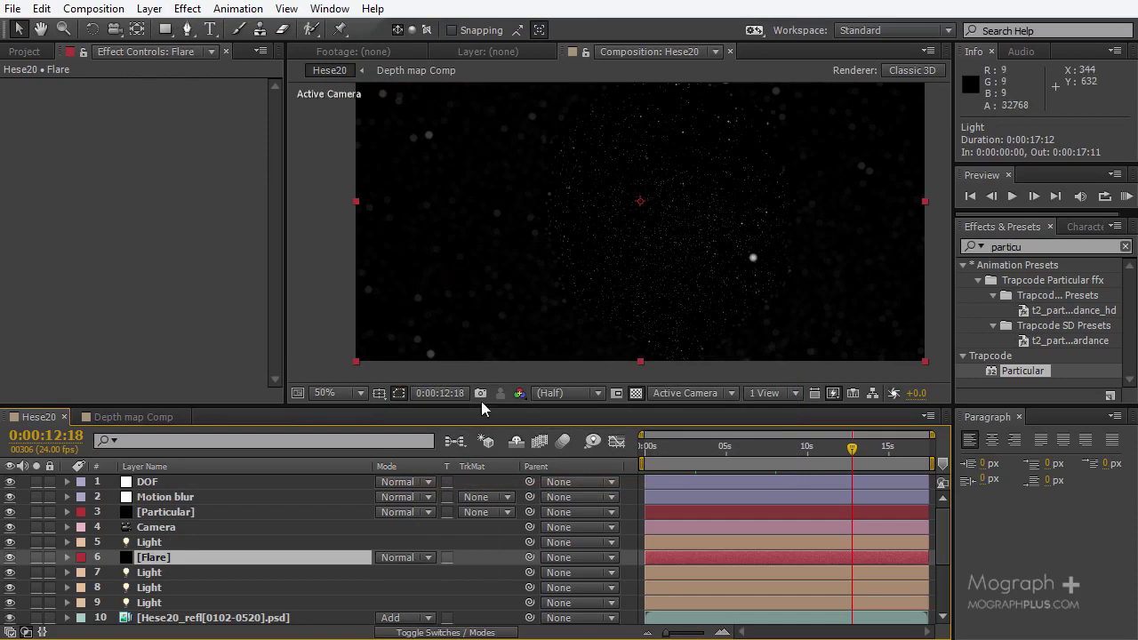
drag(177, 555, 188, 527)
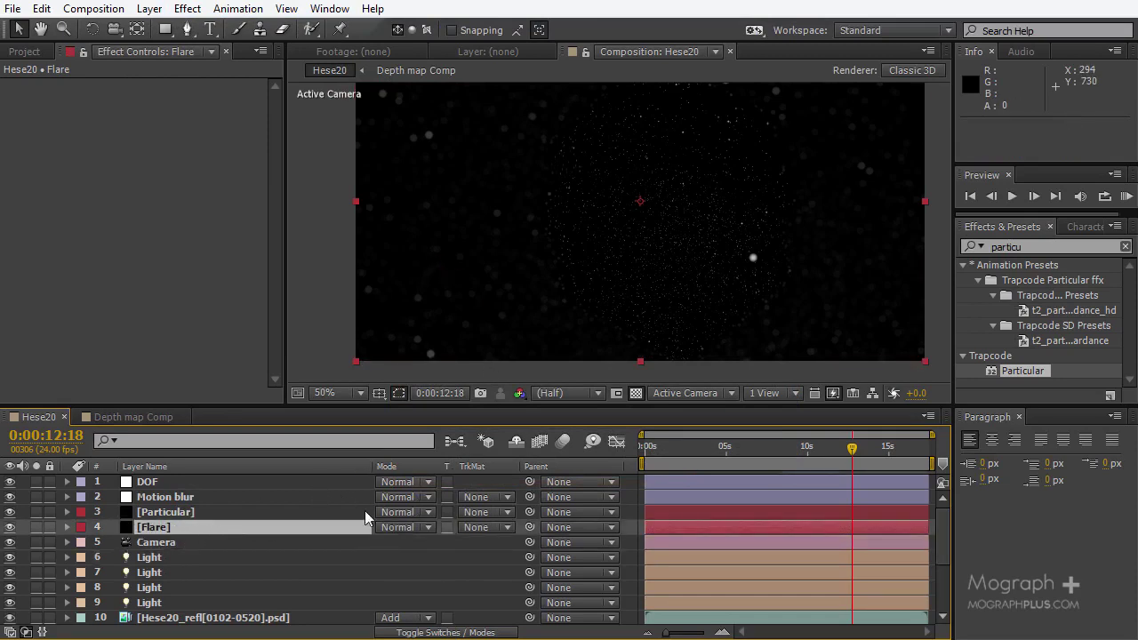
click(1031, 247)
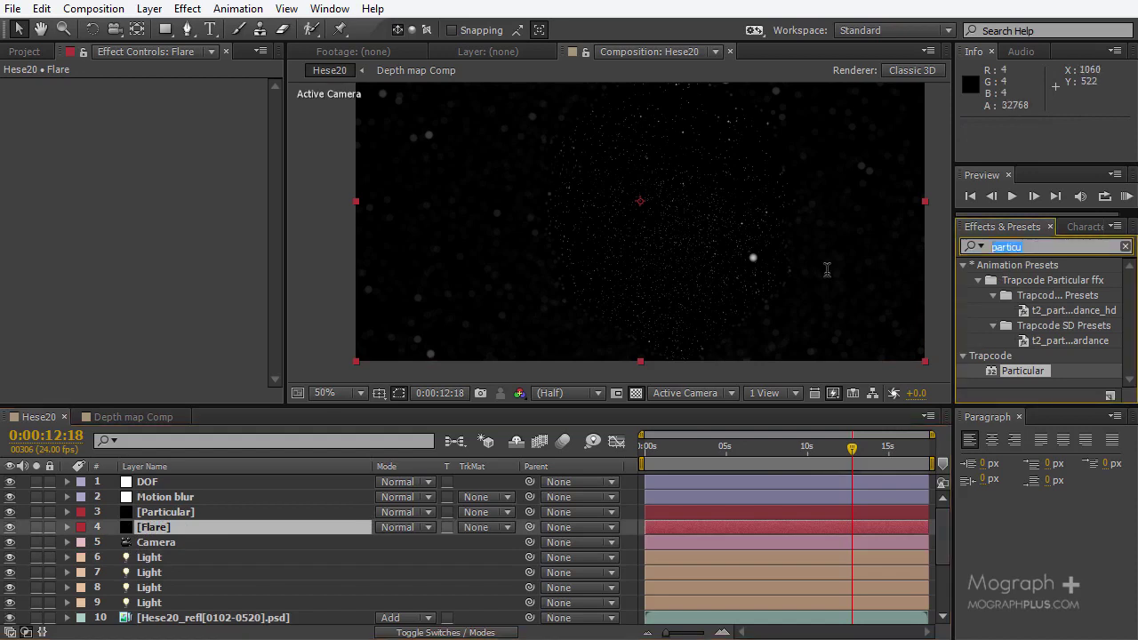
- Apply Optical Flares to the Flare solid with Source Type Track Lights, and open its Options window
text(optical fl)
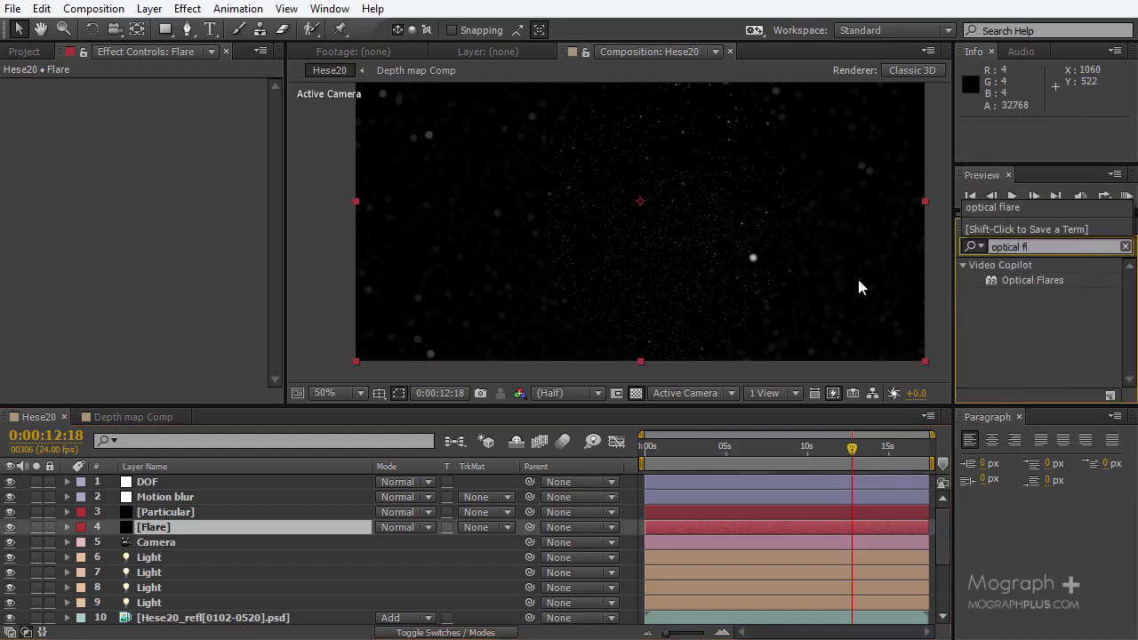
double_click(997, 281)
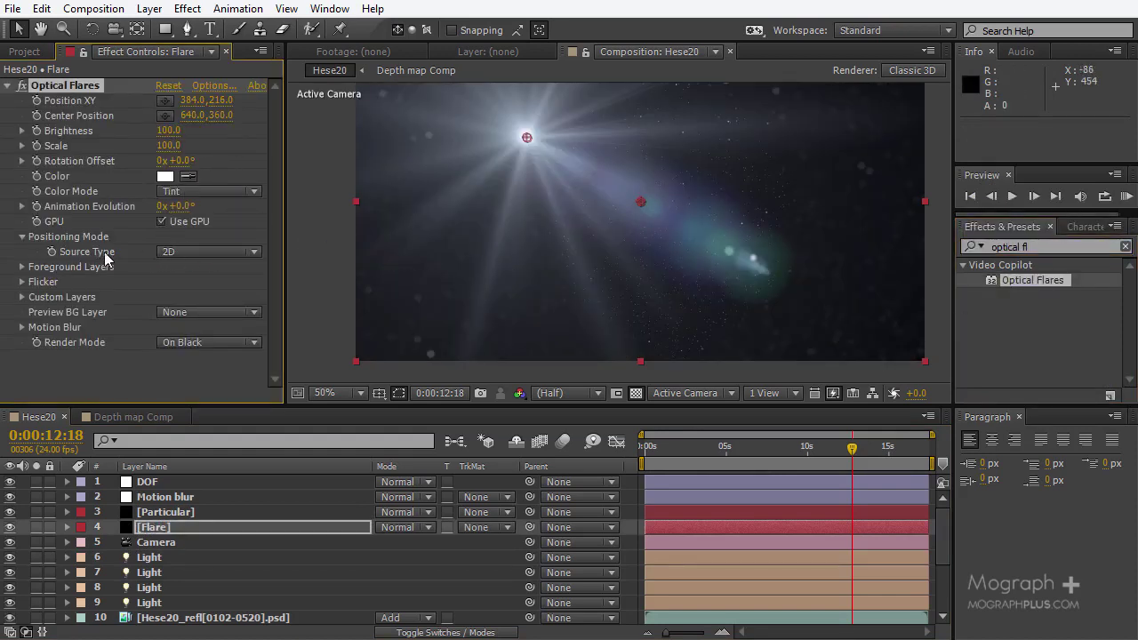
click(209, 253)
click(222, 313)
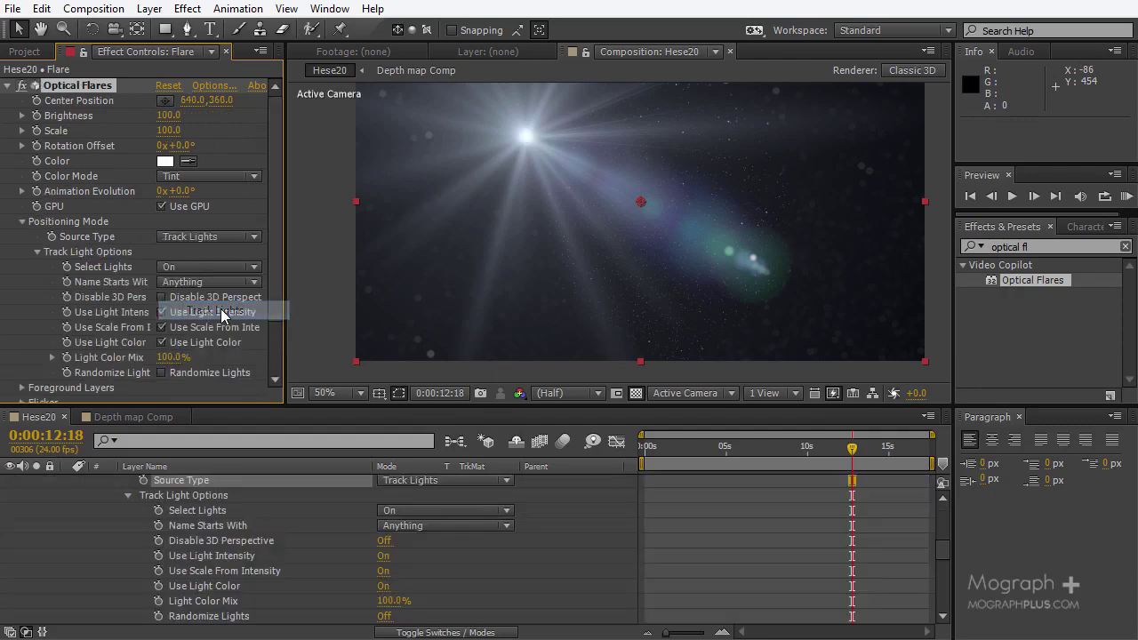
click(207, 85)
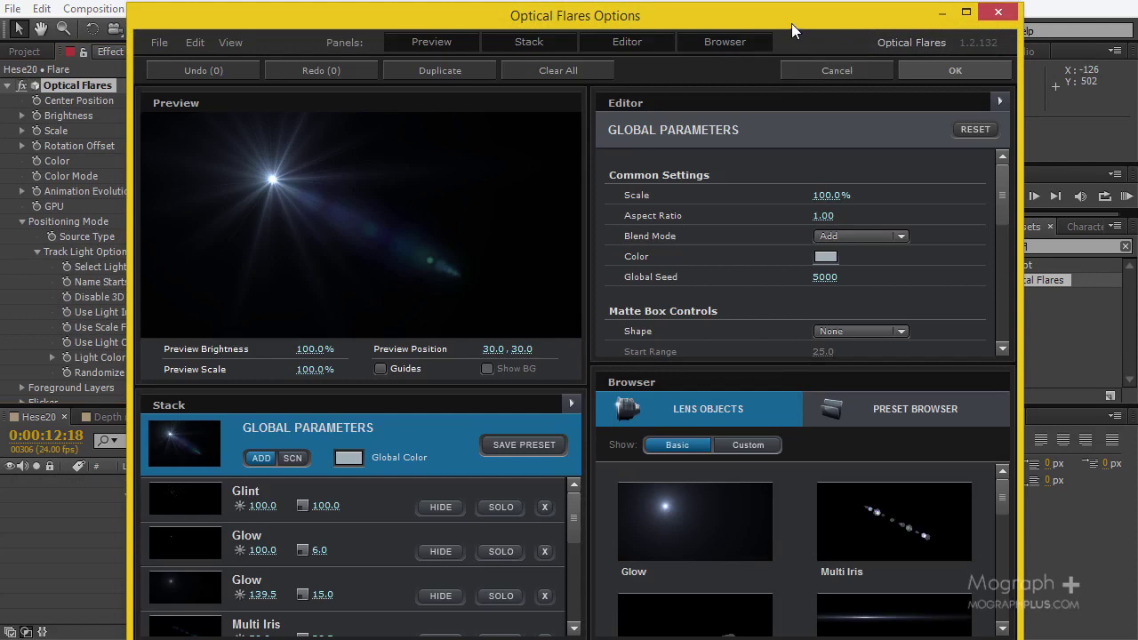
- Load the Sektor Golden preset from the Motion Graphics folder in the Optical Flares editor and accept it
drag(791, 24, 784, 3)
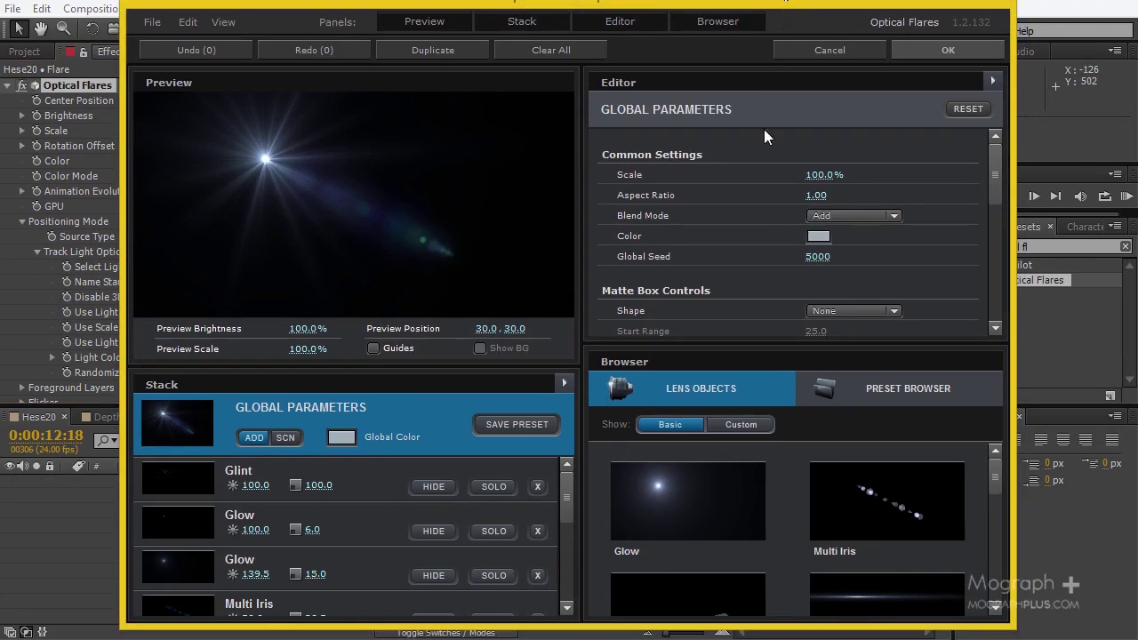
click(815, 400)
scroll(716, 511, down, 2)
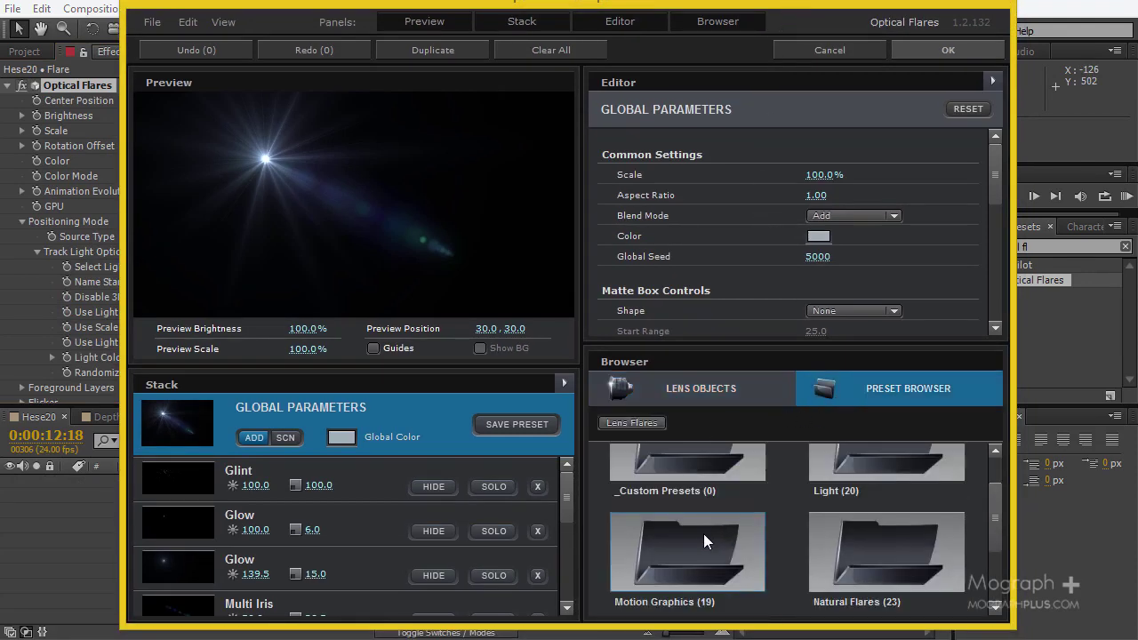
double_click(703, 533)
scroll(744, 539, down, 4)
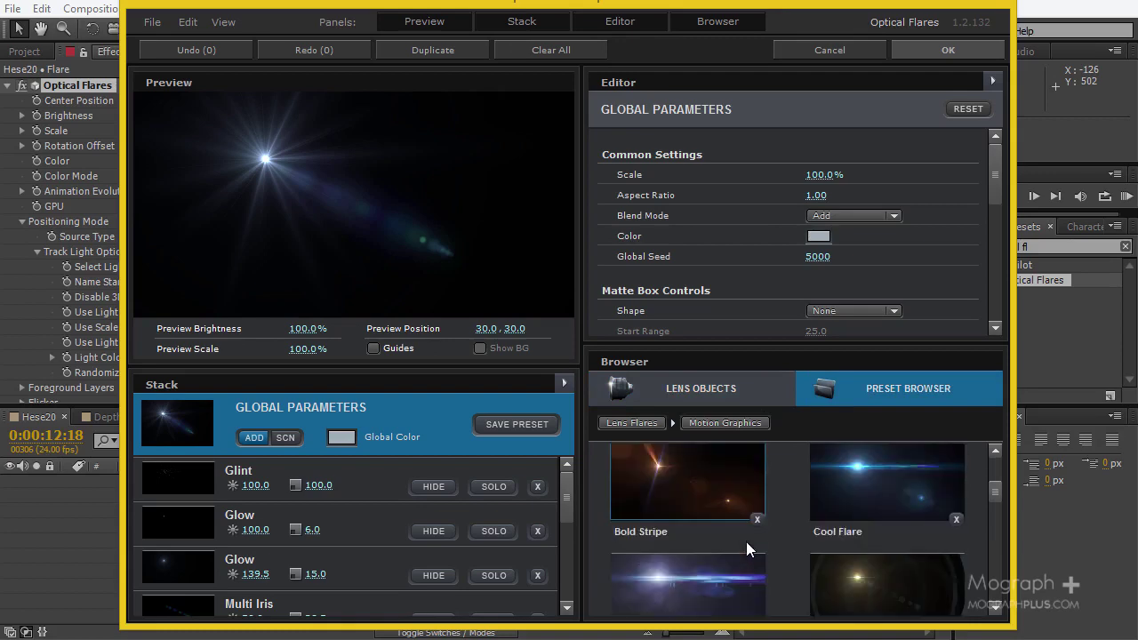
scroll(746, 542, down, 5)
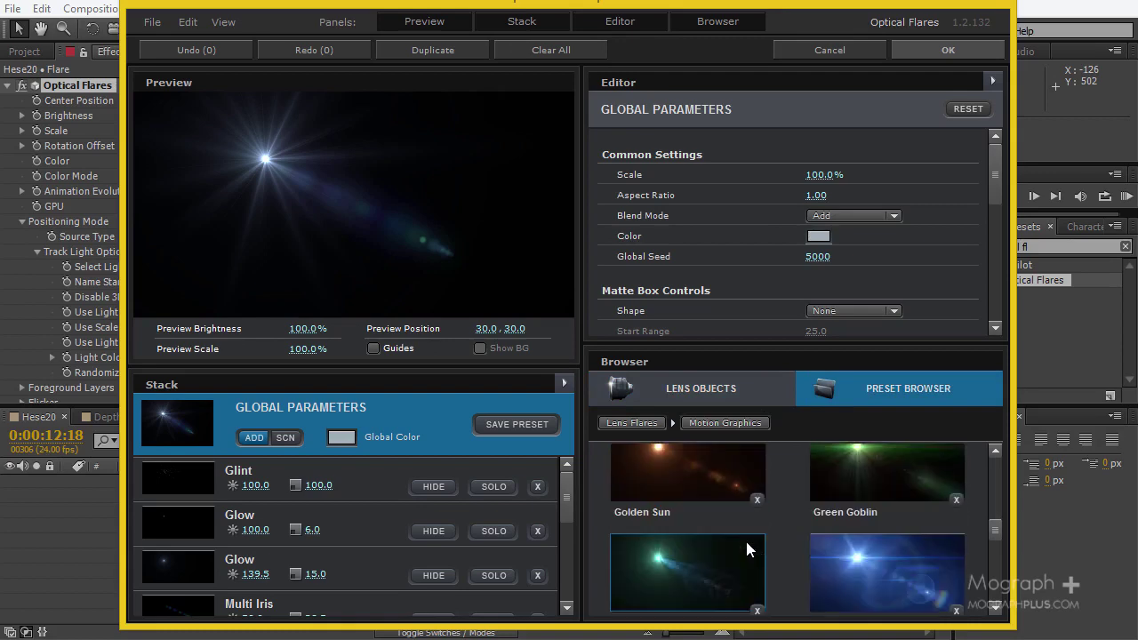
scroll(746, 541, down, 4)
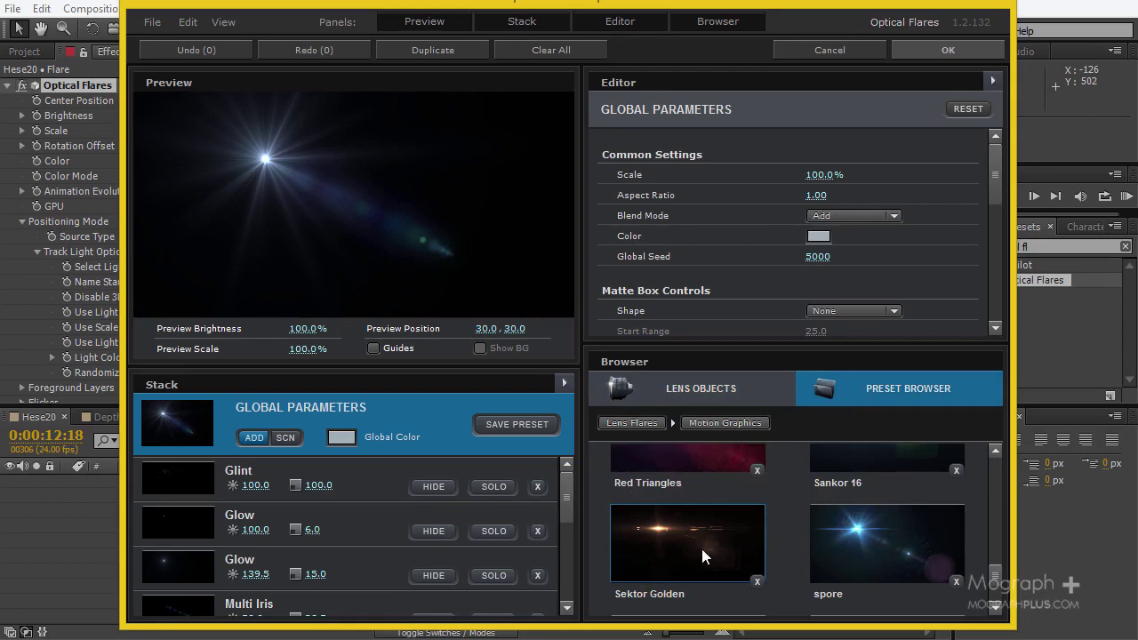
click(676, 481)
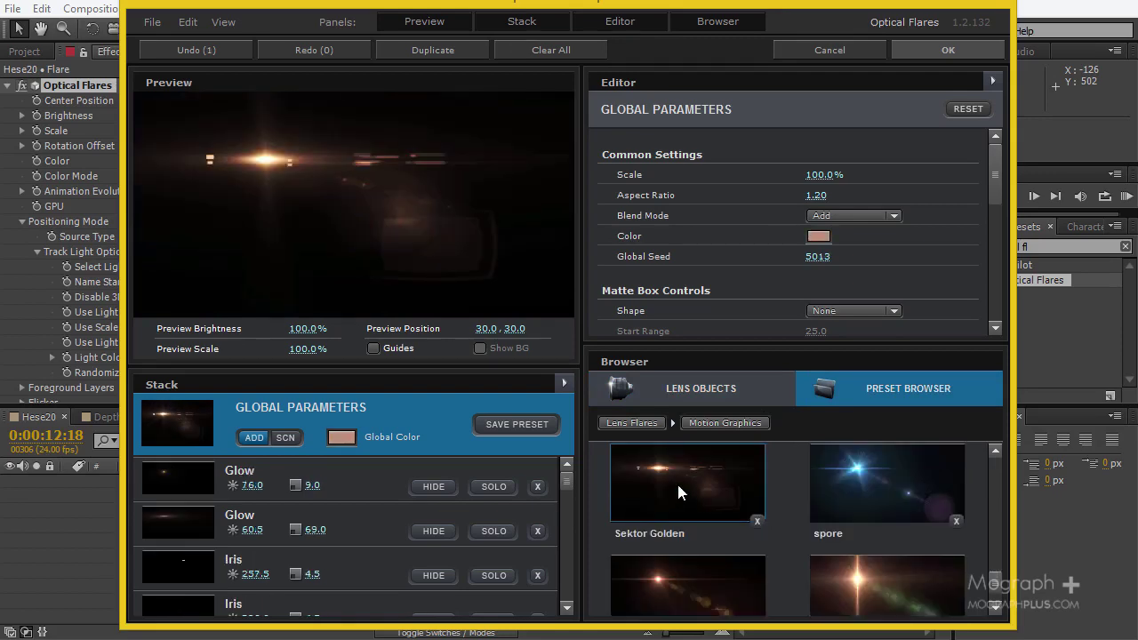
click(987, 50)
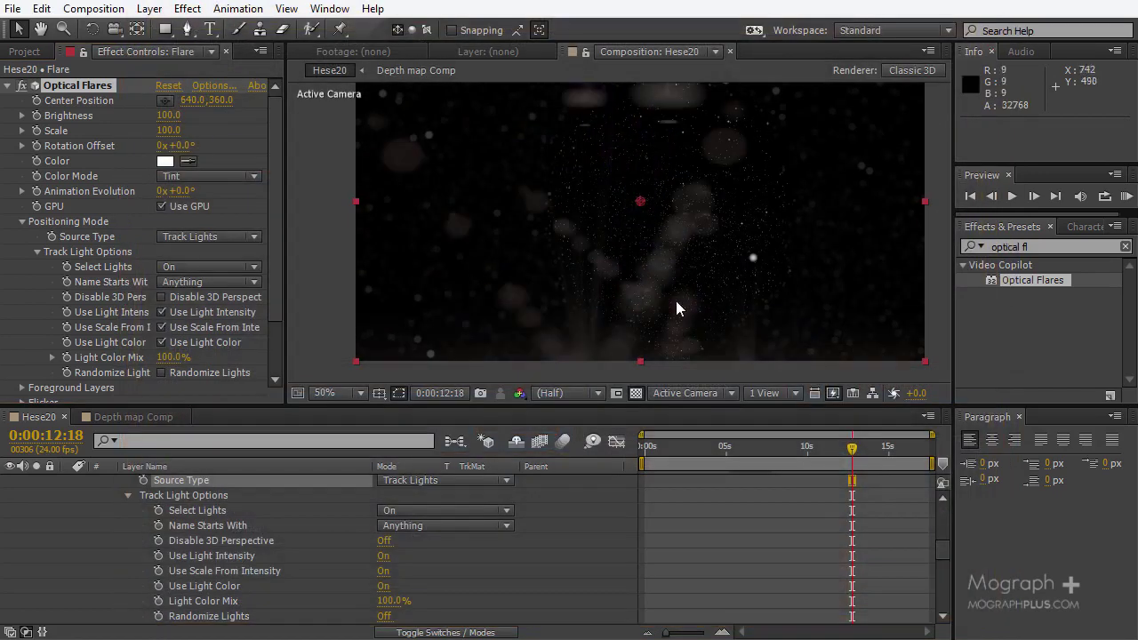
- At frame 0:00:04:20, set the Optical Flares Render Mode to On Transparent
click(786, 445)
drag(786, 446, 723, 445)
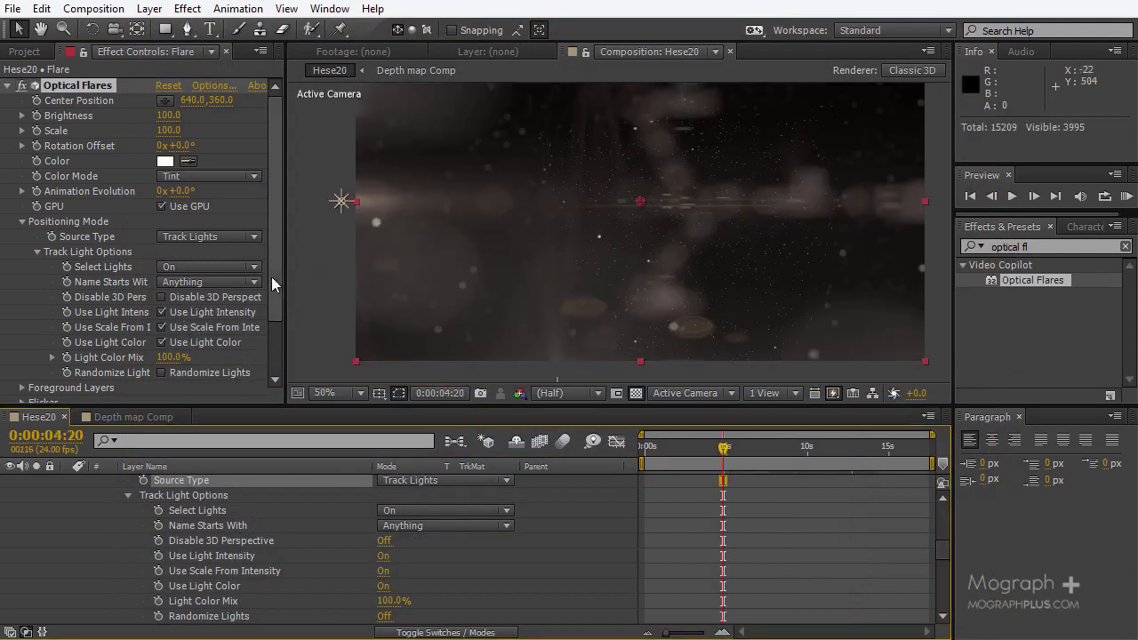
scroll(271, 276, down, 4)
click(227, 394)
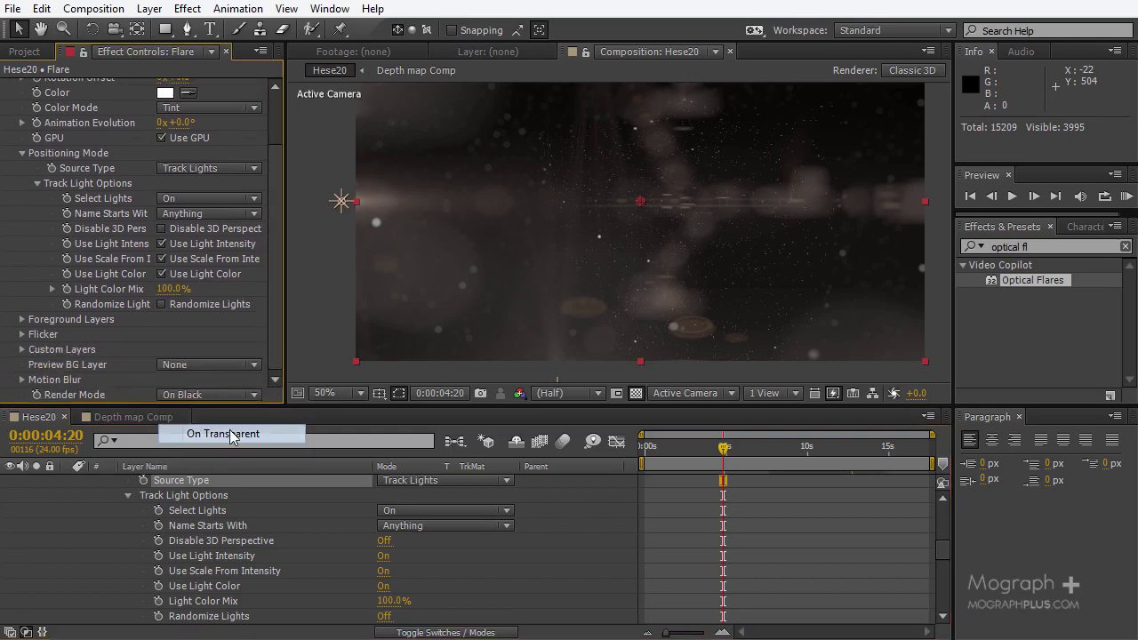
click(235, 434)
scroll(587, 237, down, 4)
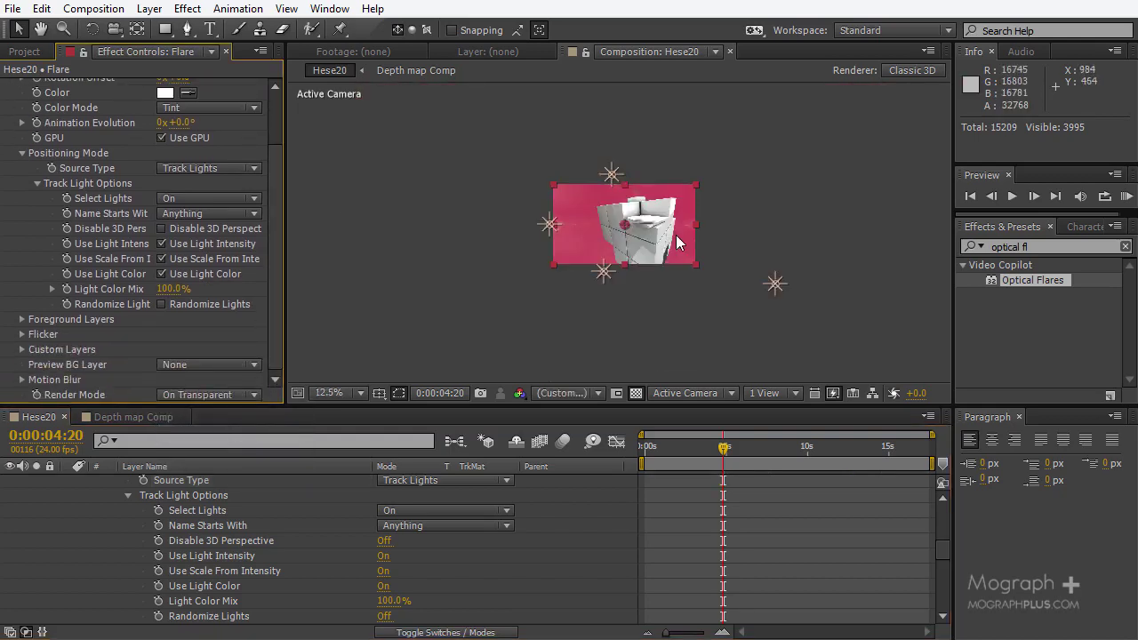
scroll(681, 272, up, 2)
- Preview the flare over the cube scene full-screen at frame 0:00:10:23
click(823, 447)
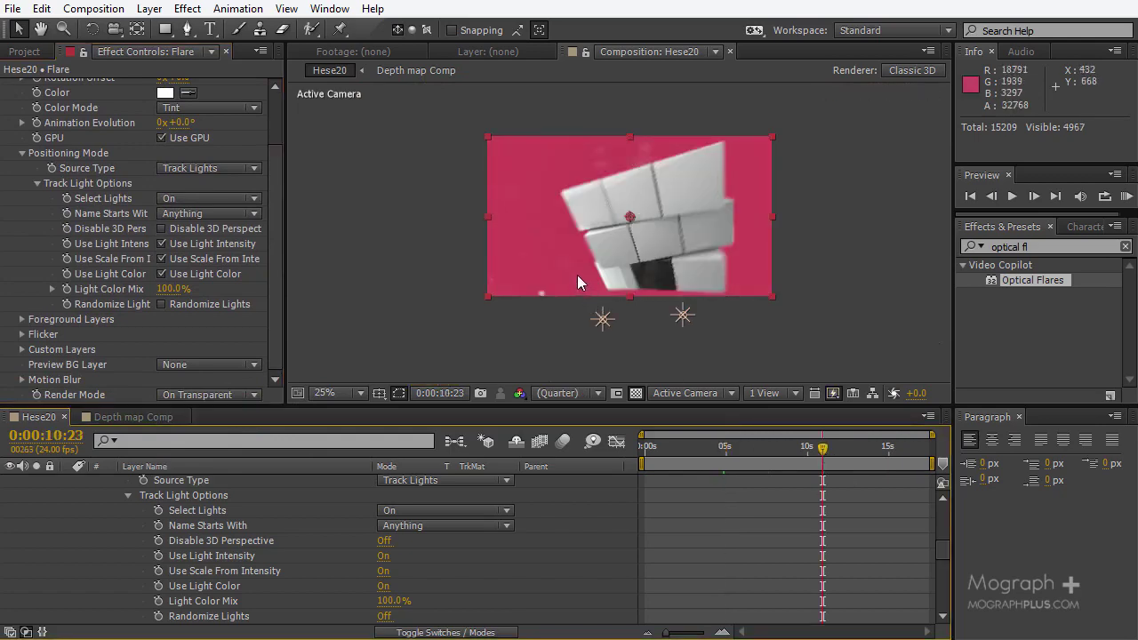
key(grave)
scroll(594, 326, up, 4)
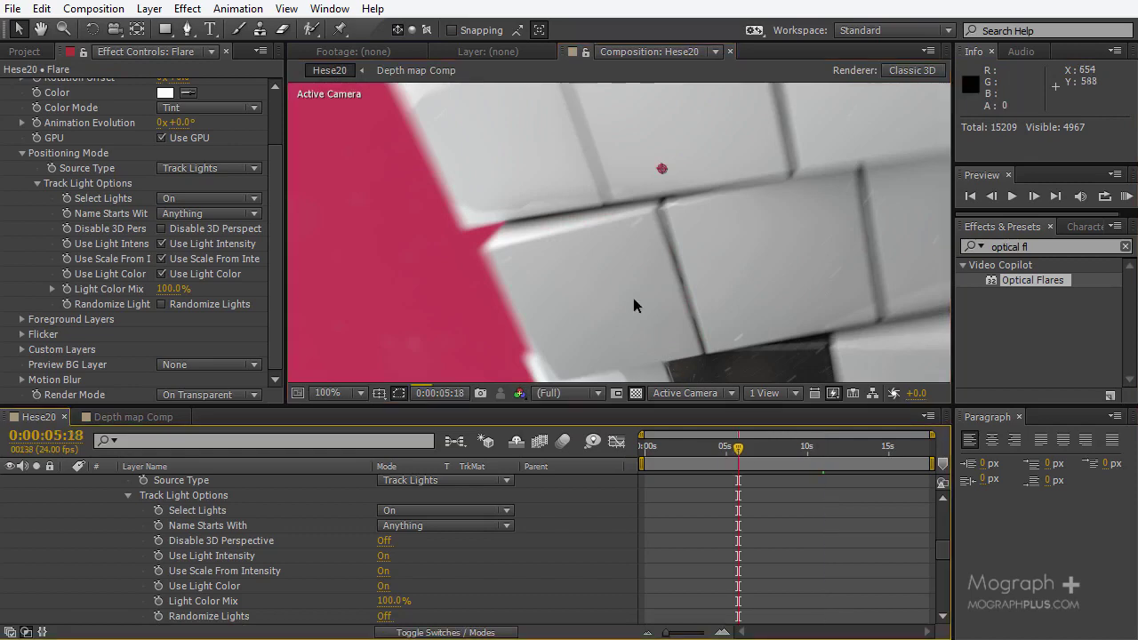
scroll(633, 302, down, 2)
key(grave)
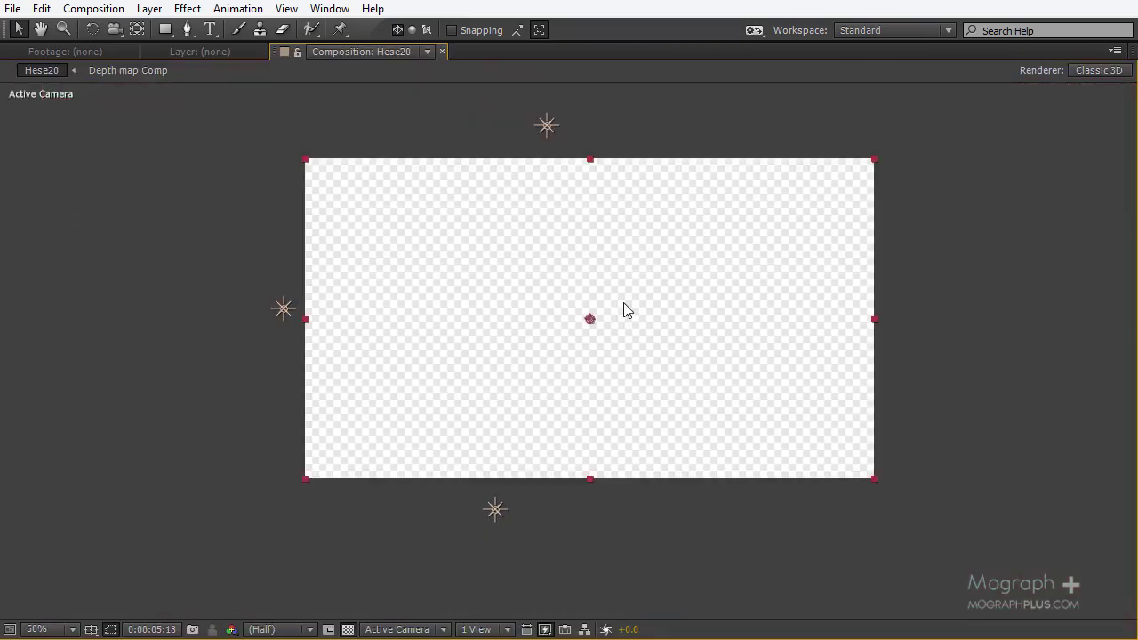
scroll(623, 317, up, 2)
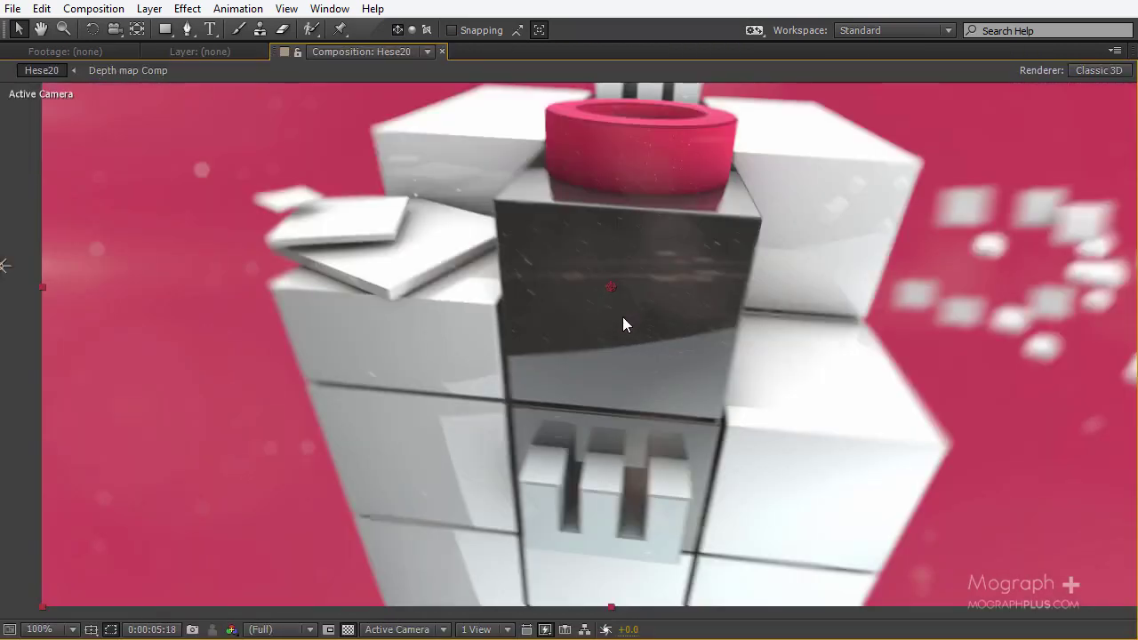
scroll(622, 318, down, 2)
scroll(623, 318, up, 2)
drag(622, 318, 461, 264)
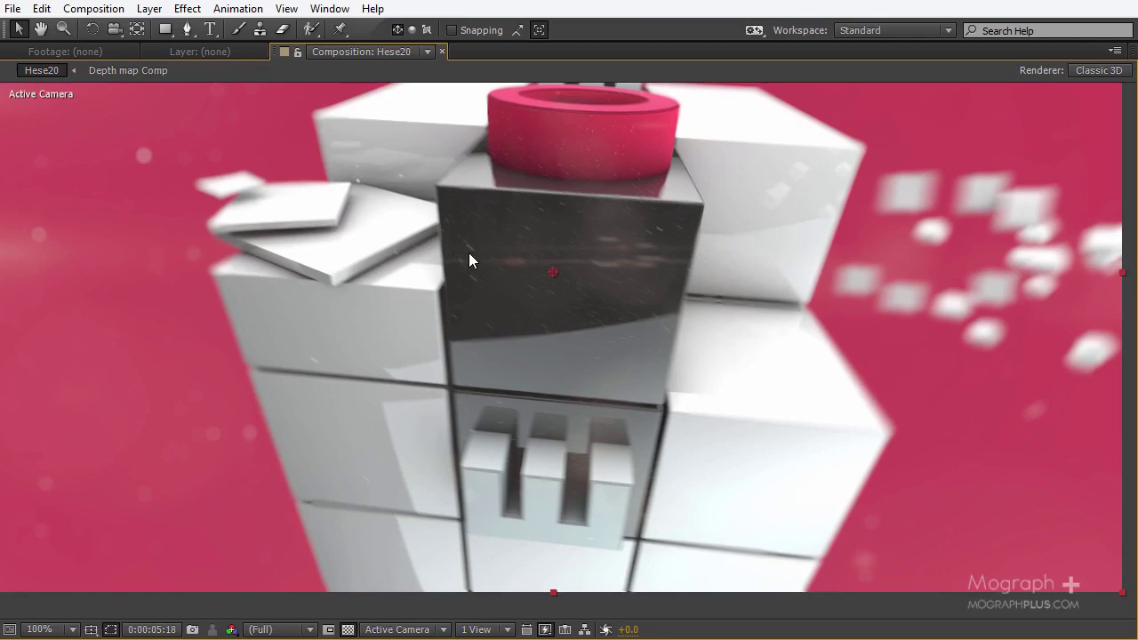
key(comma)
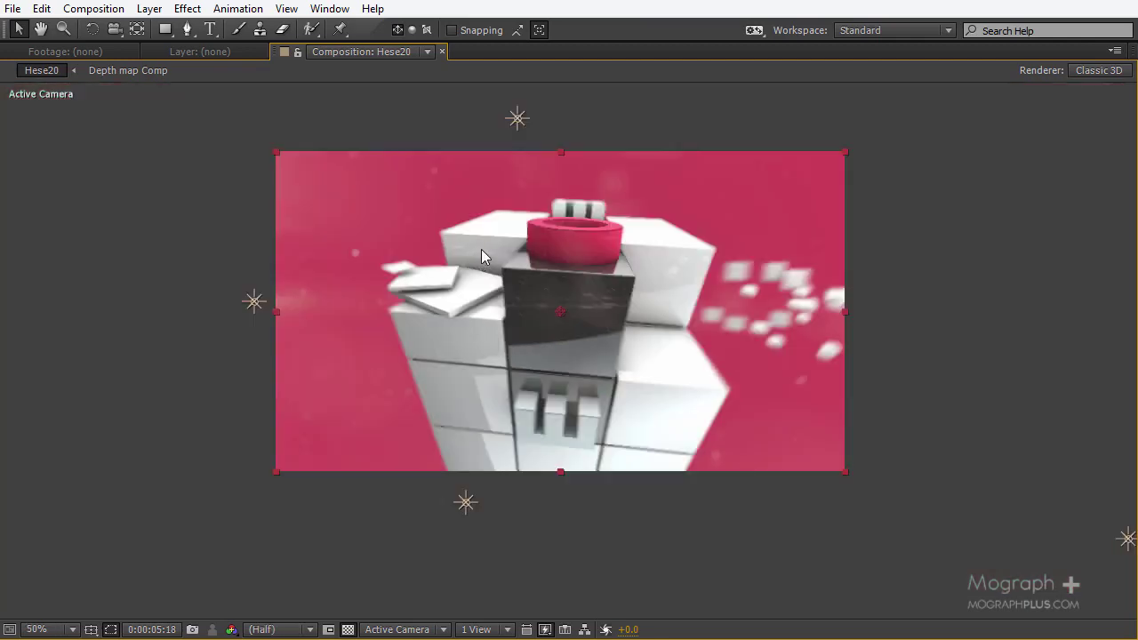
key(grave)
- Inspect the flare glint among the HESE20 letters at frame 0:00:12:05
click(843, 447)
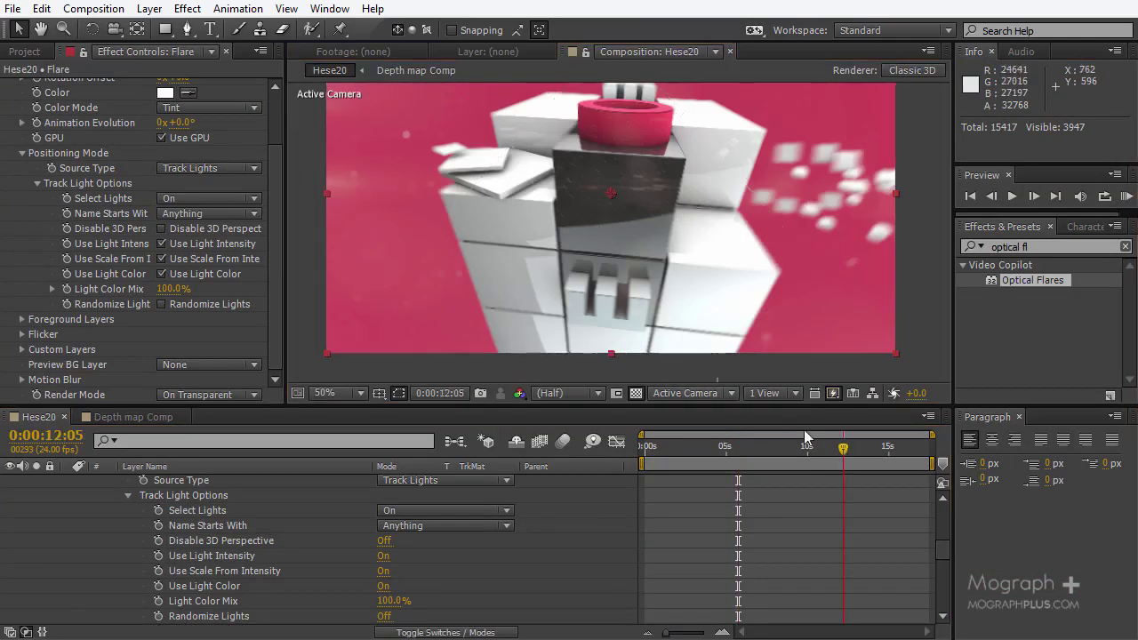
key(grave)
key(period)
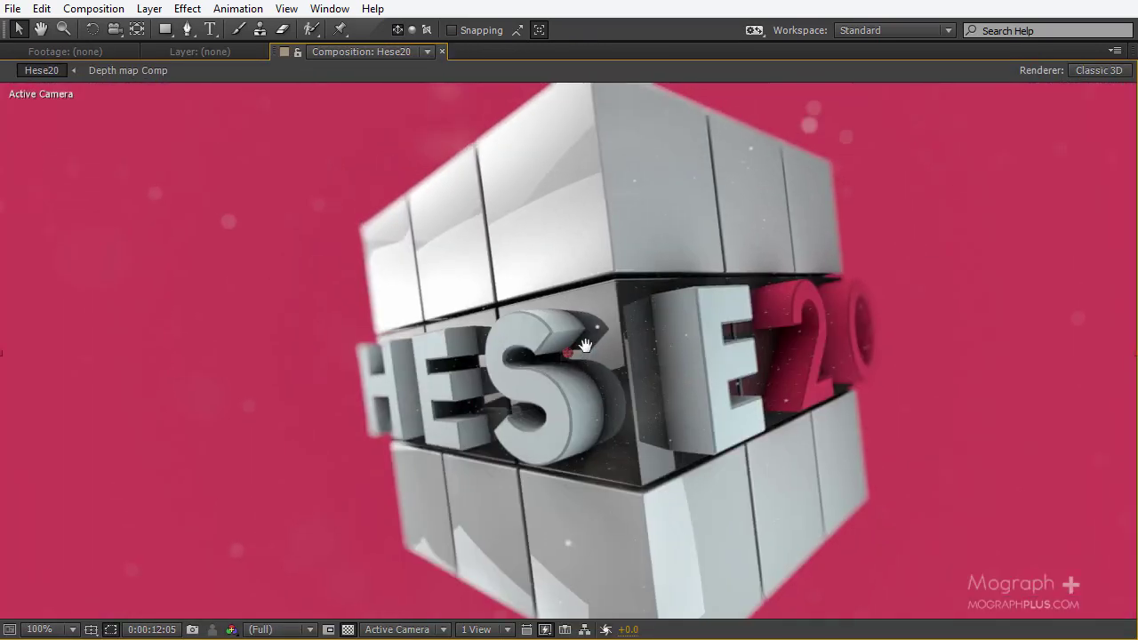
mouse_move(584, 345)
mouse_down()
mouse_move(588, 282)
mouse_move(578, 352)
mouse_up()
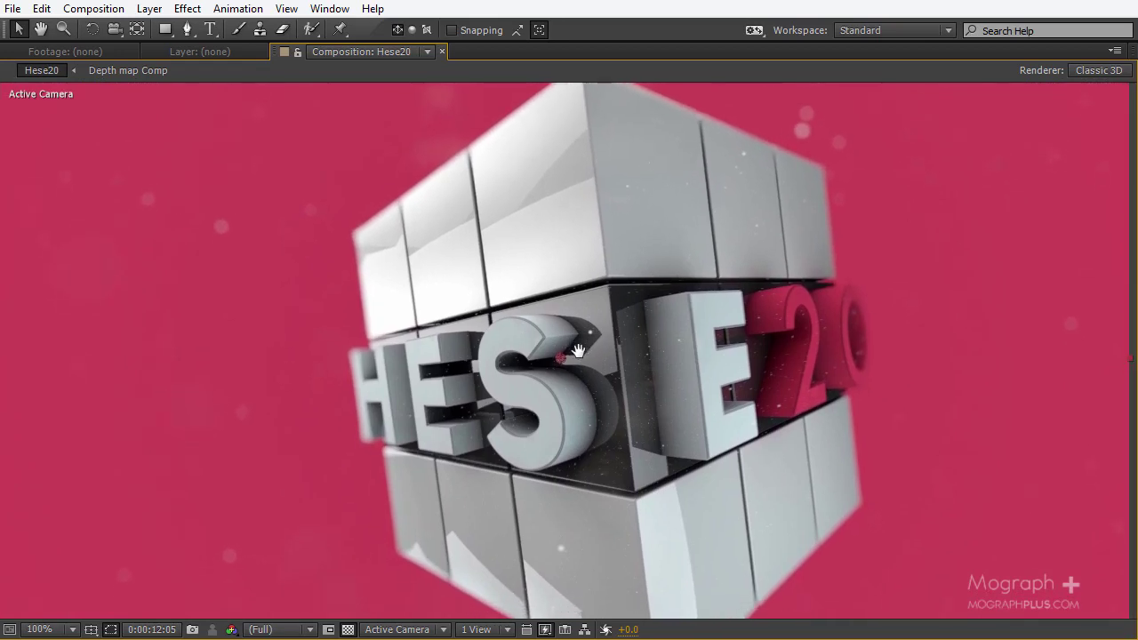
scroll(566, 305, down, 2)
scroll(574, 337, up, 2)
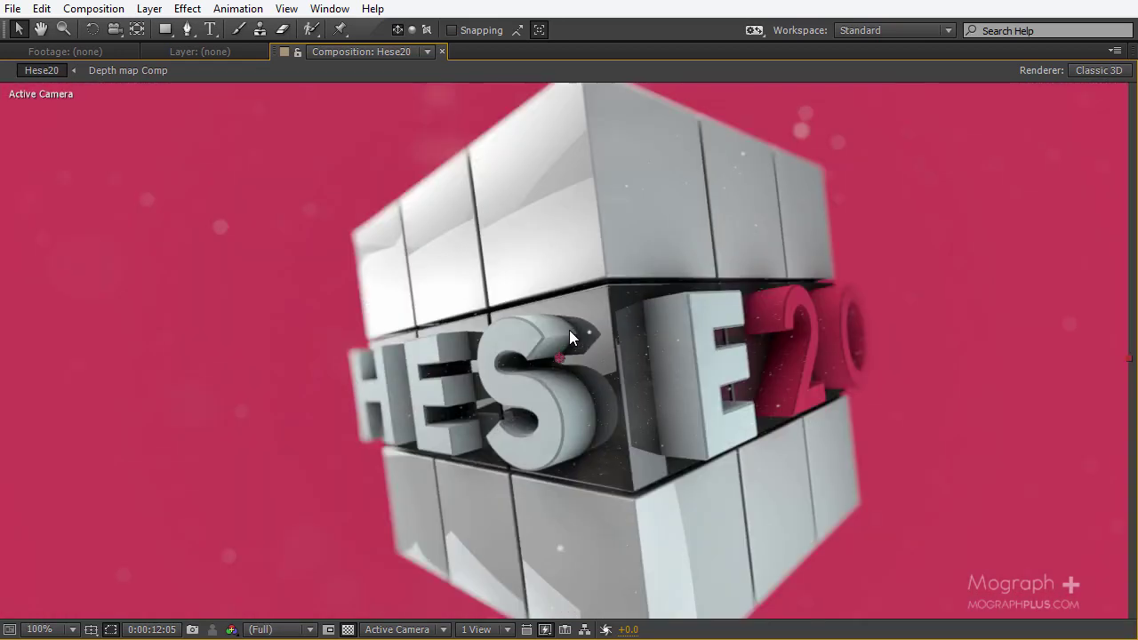
drag(497, 266, 489, 267)
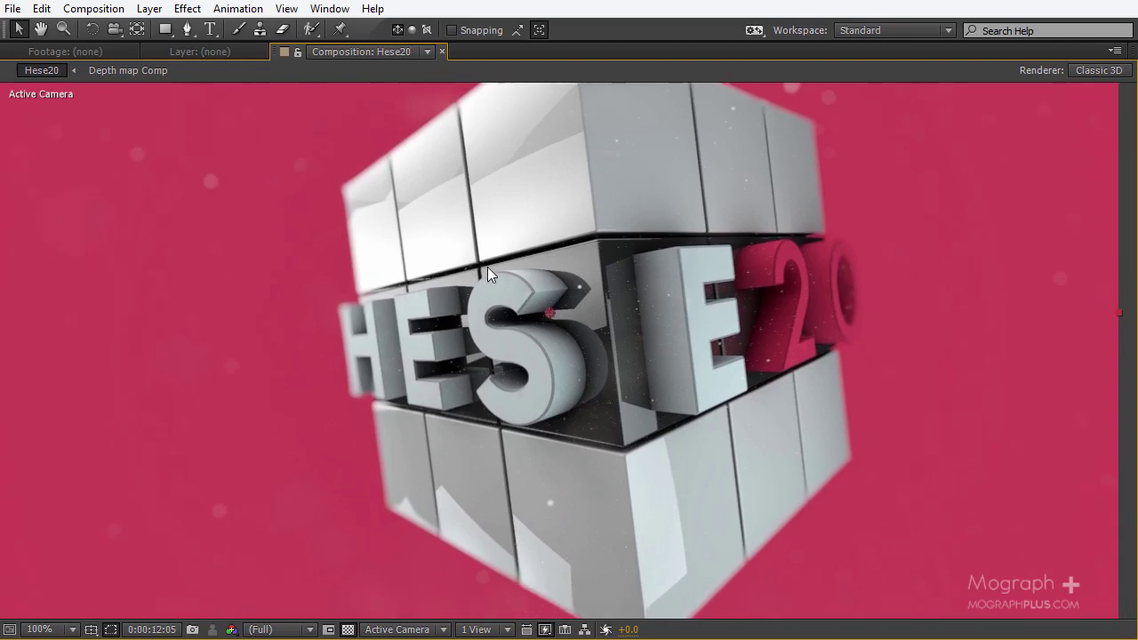
mouse_move(511, 328)
mouse_down()
mouse_move(494, 329)
mouse_move(494, 338)
mouse_up()
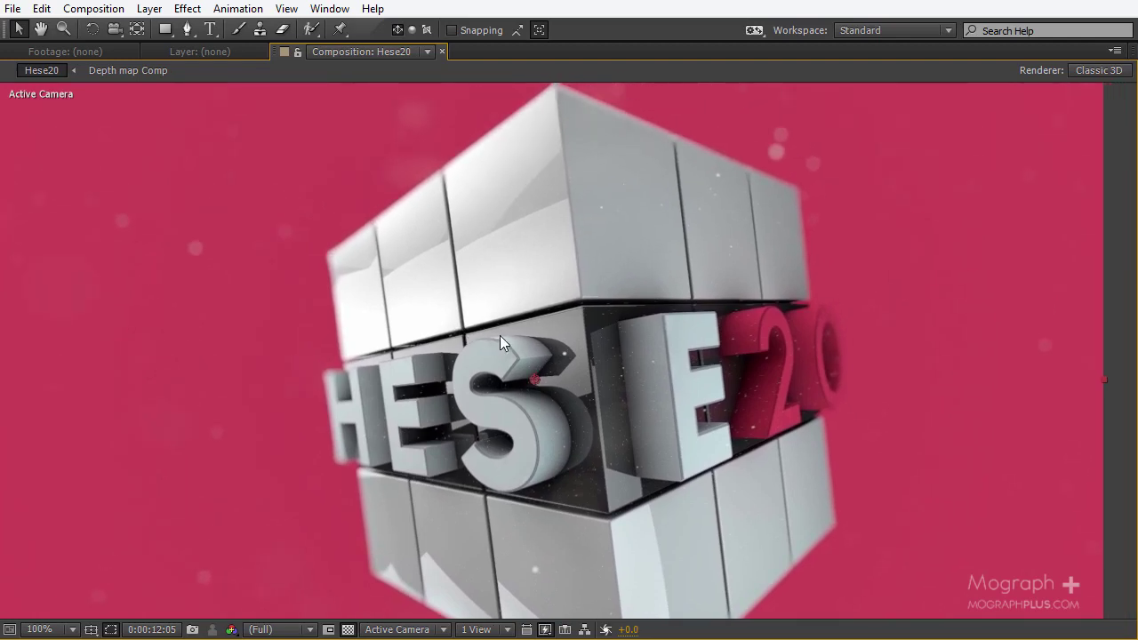
key(grave)
scroll(525, 283, down, 1)
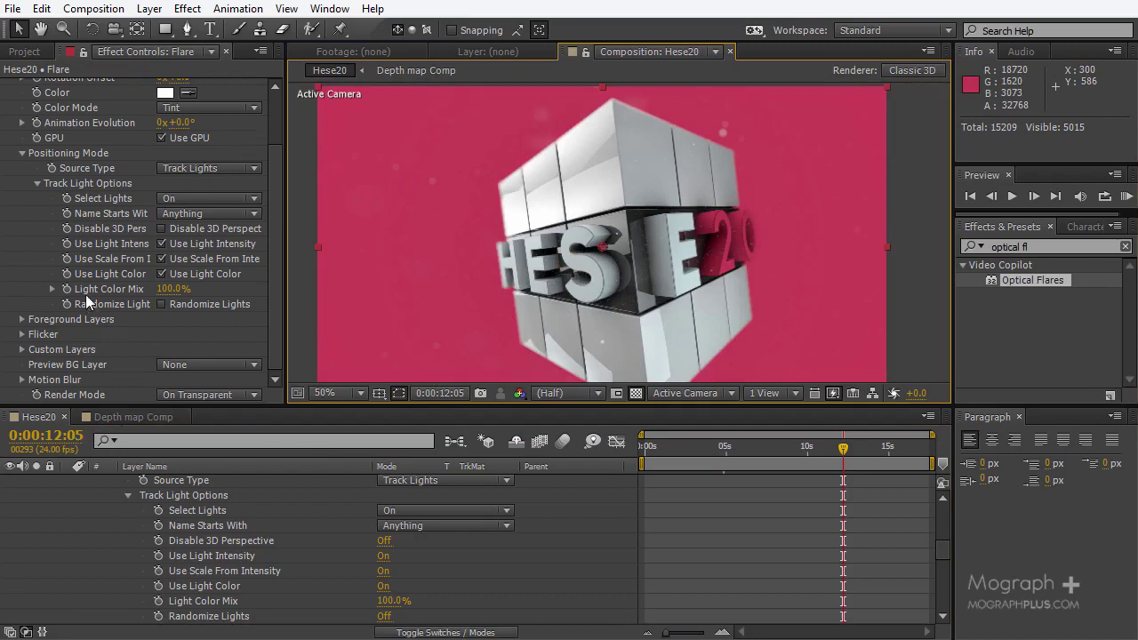
scroll(89, 280, up, 4)
scroll(105, 514, up, 6)
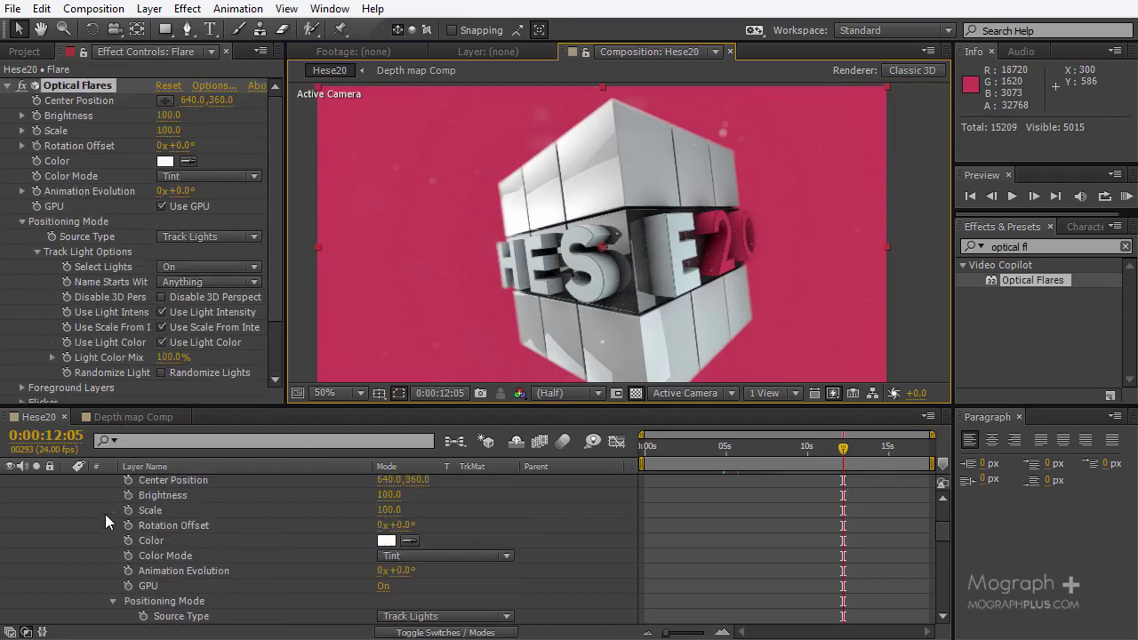
- Collapse the Flare layer's properties in the timeline
click(68, 527)
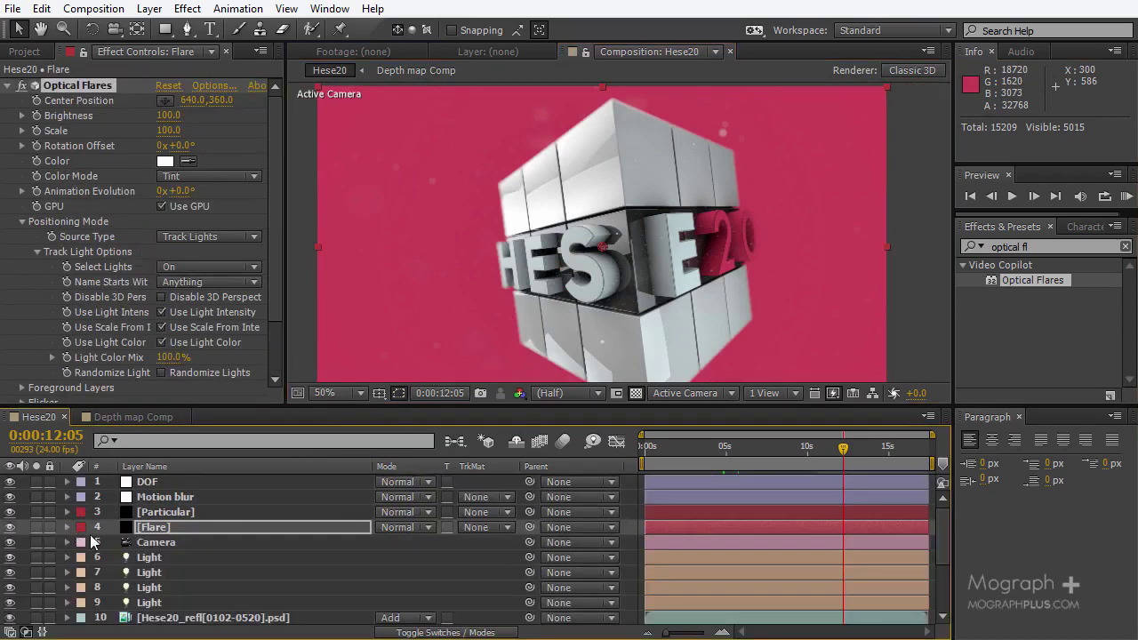
scroll(224, 540, down, 4)
scroll(225, 542, up, 4)
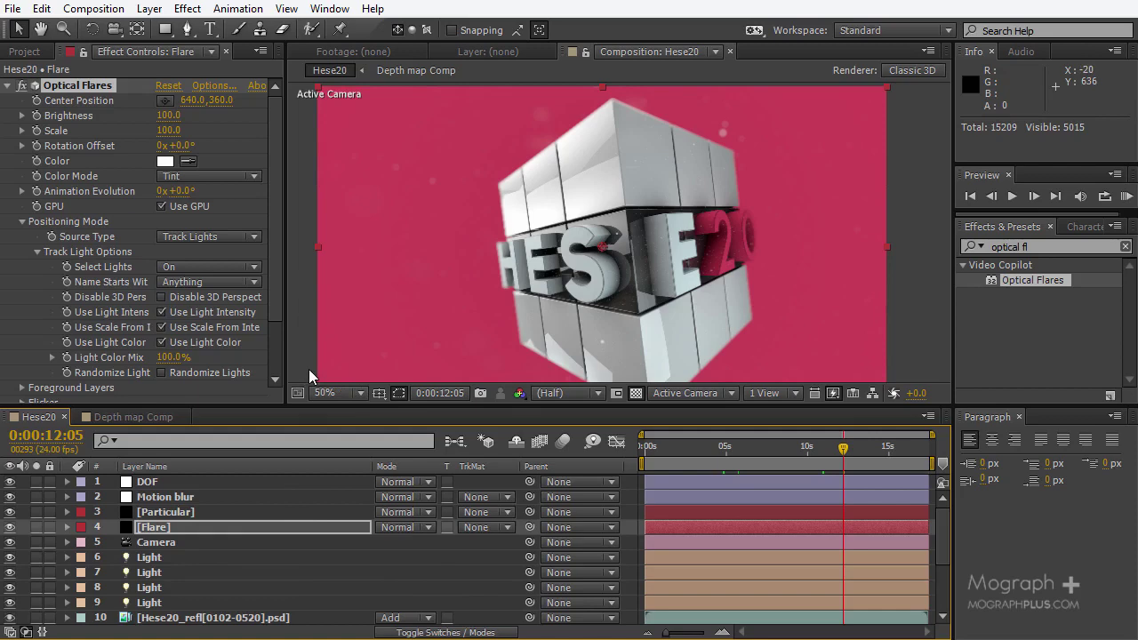
- Browse the object passes and view Hese20_object_3 around 0:00:12:15
click(25, 51)
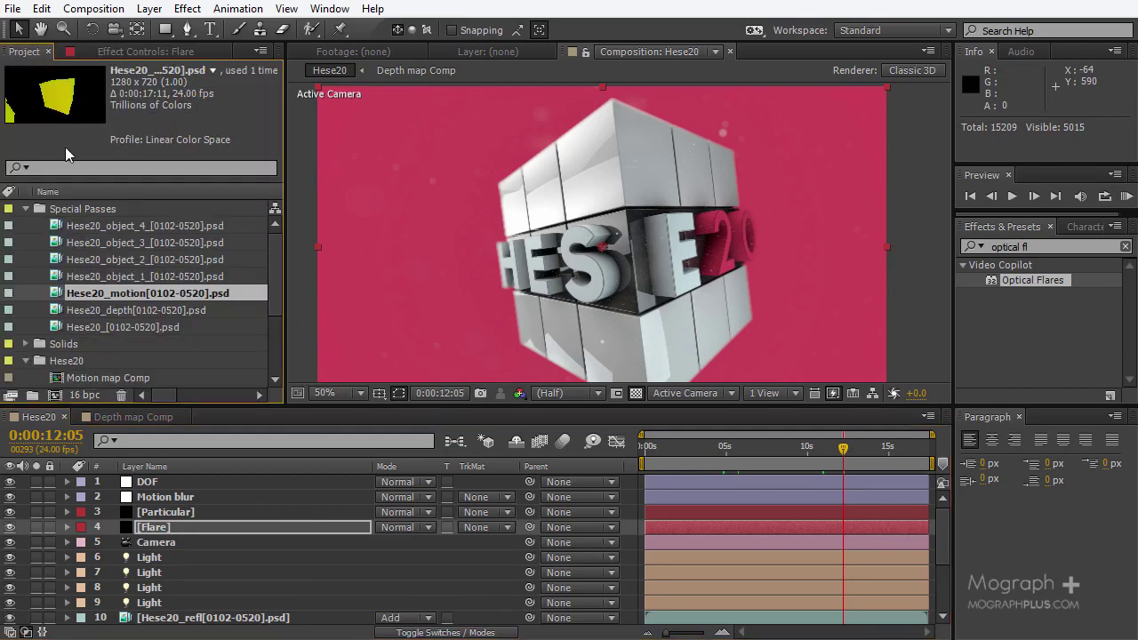
click(169, 276)
click(187, 259)
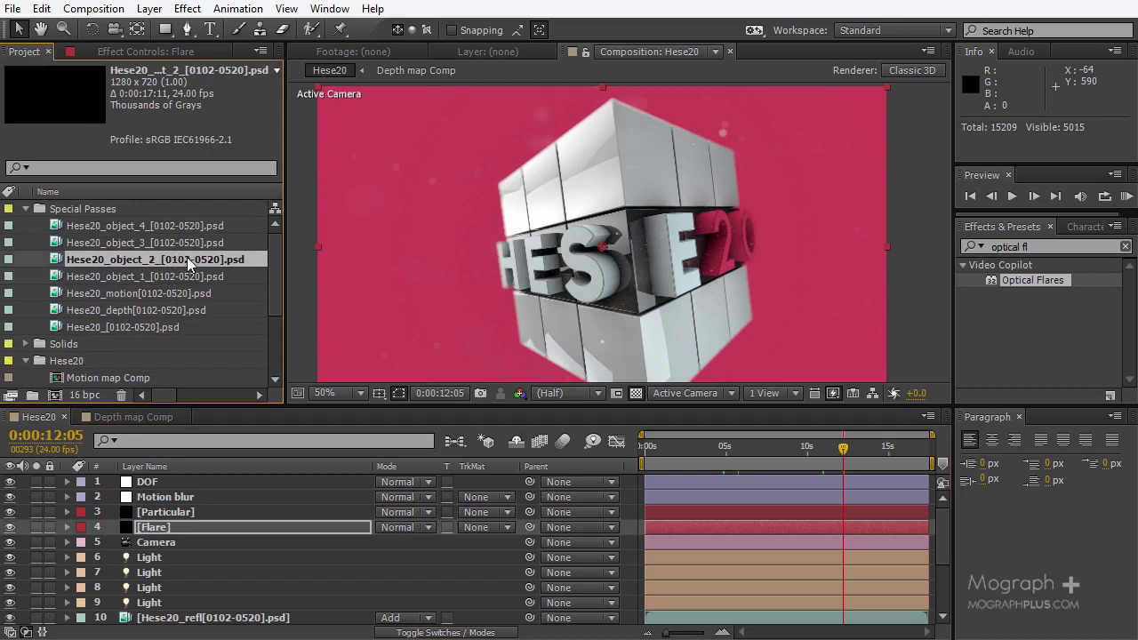
click(186, 242)
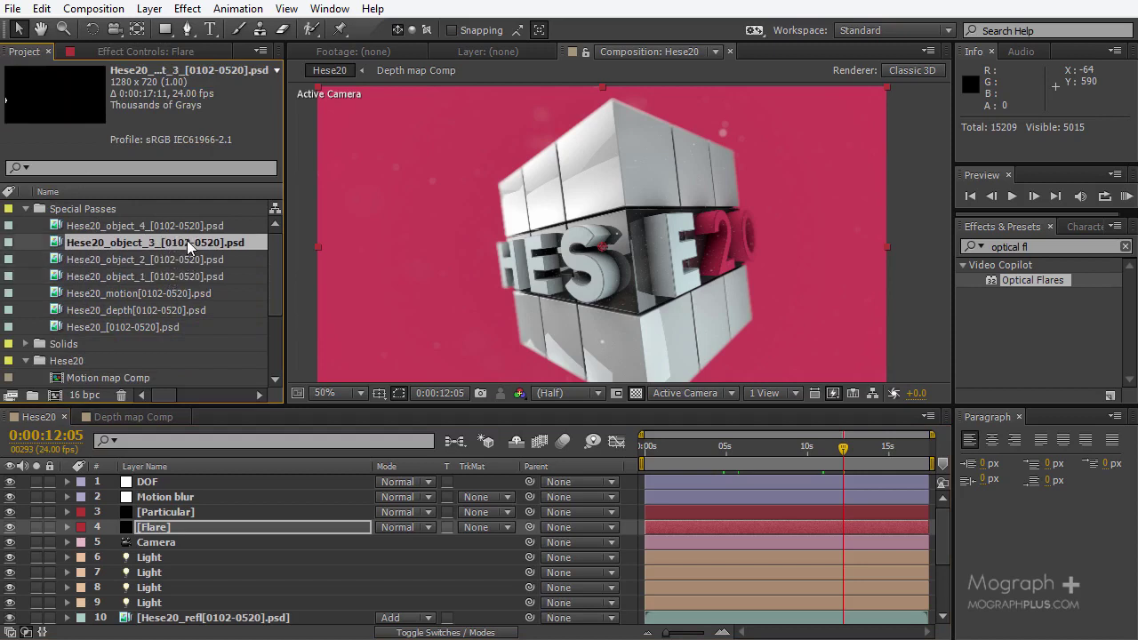
double_click(183, 250)
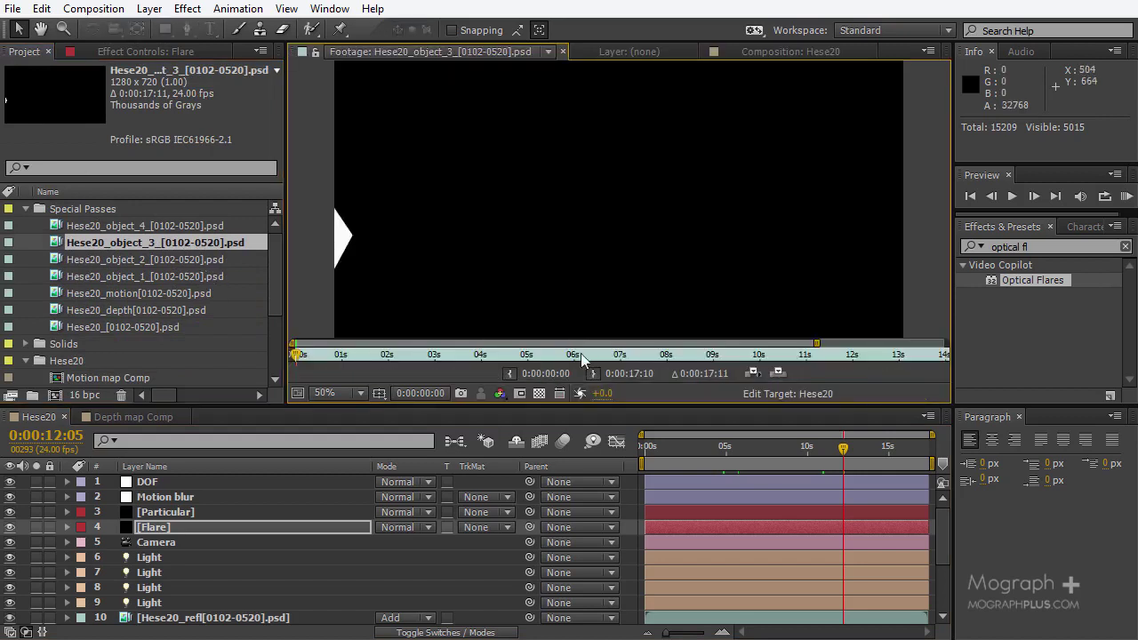
click(876, 355)
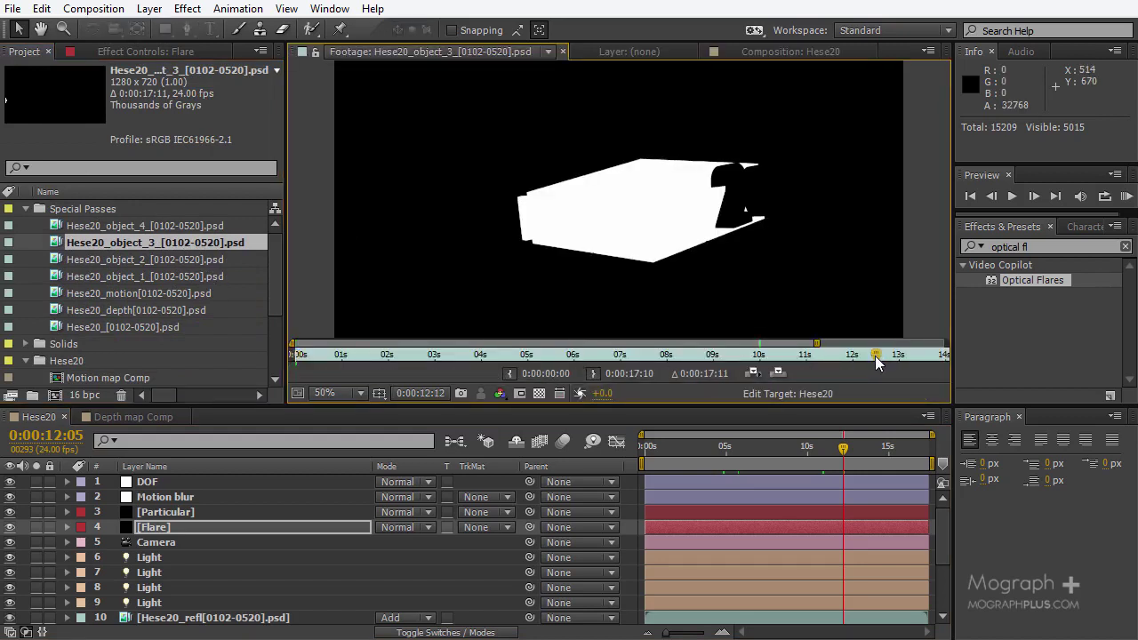
drag(876, 355, 881, 356)
- Open the Hese20_object_4 pass and view it around 0:00:12:00
click(160, 260)
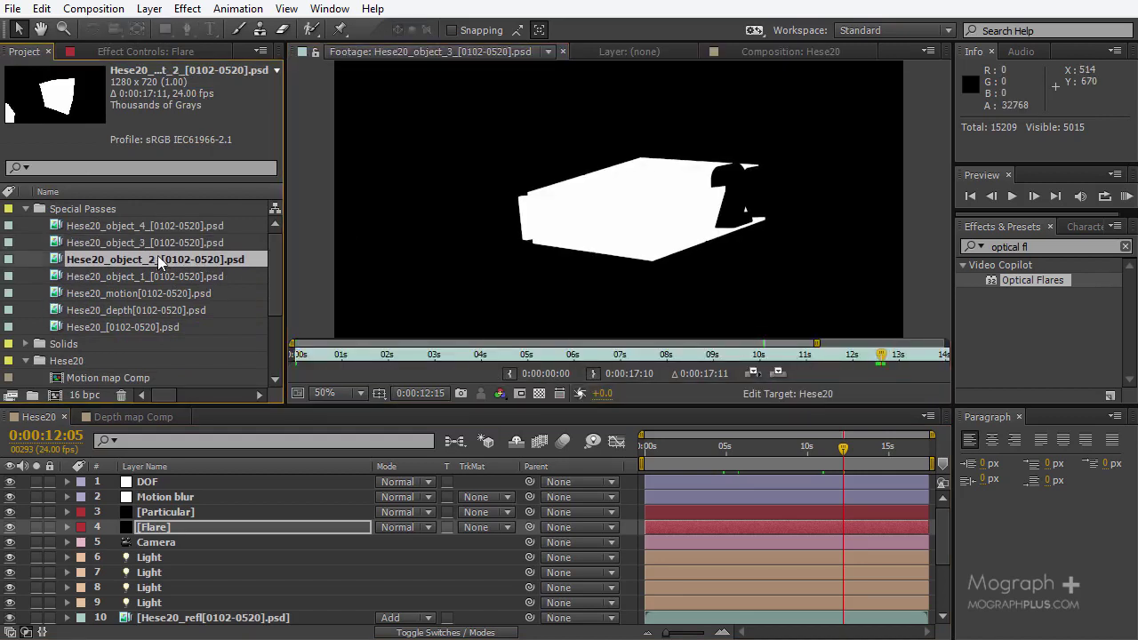
double_click(156, 226)
click(867, 355)
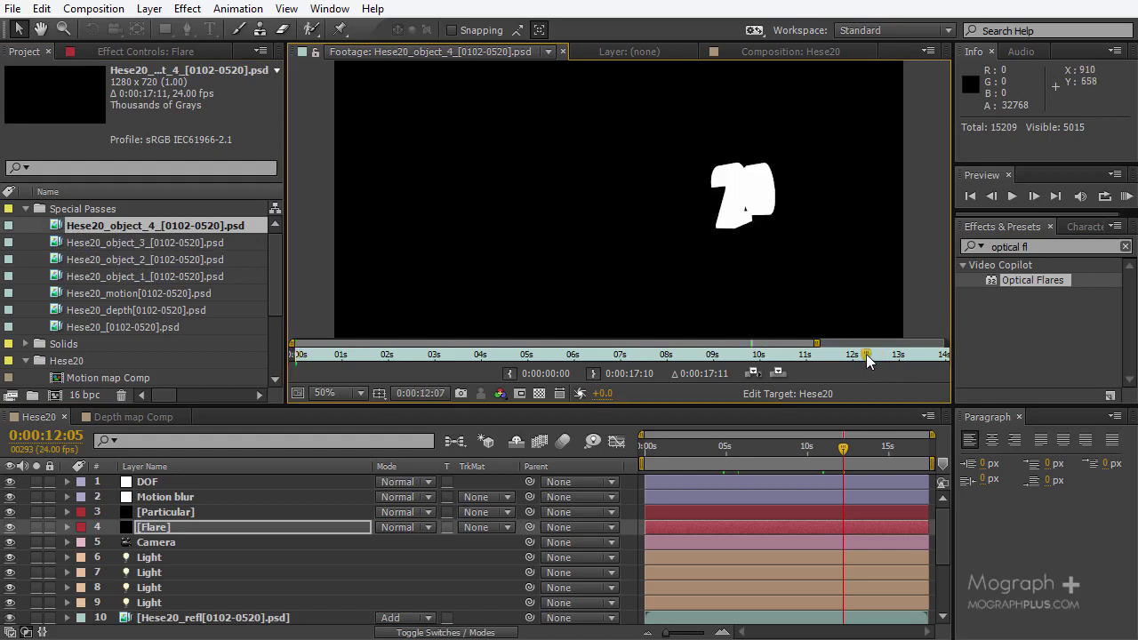
mouse_move(868, 355)
mouse_down()
mouse_move(809, 356)
mouse_move(864, 356)
mouse_up()
- Open and dismiss the Layer menu, then return to the Hese20 composition viewer
click(149, 10)
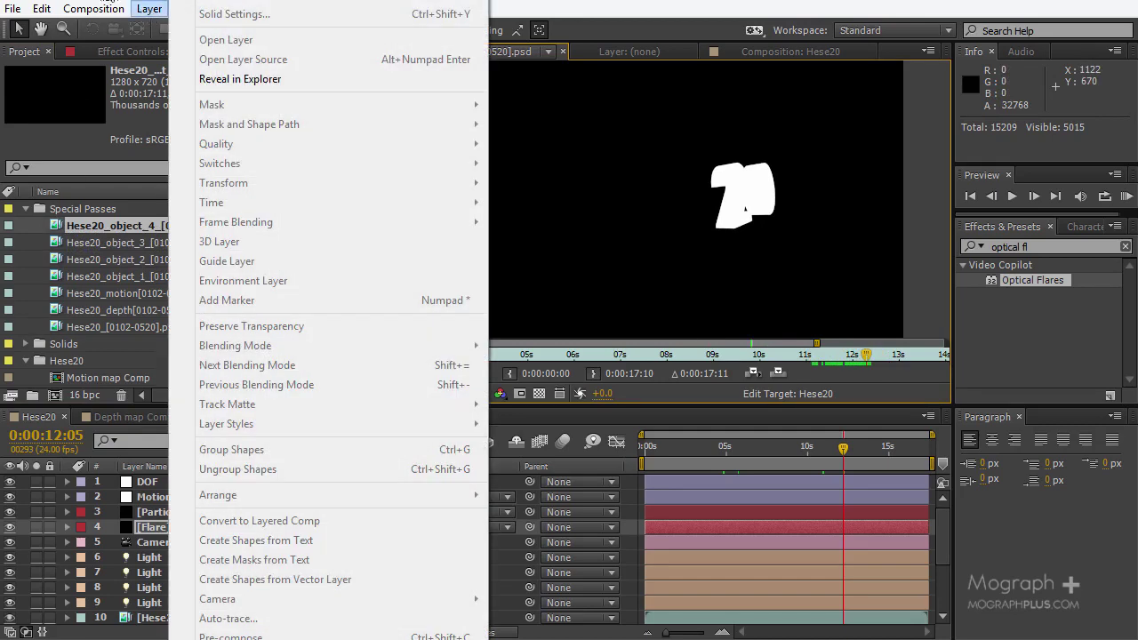
click(149, 11)
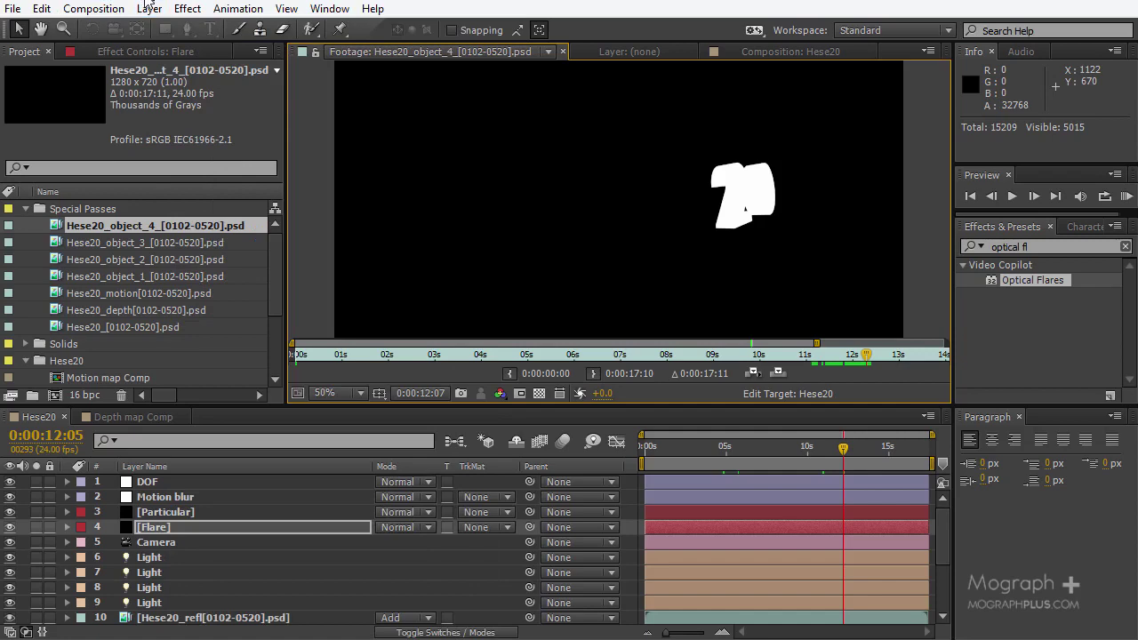
click(149, 9)
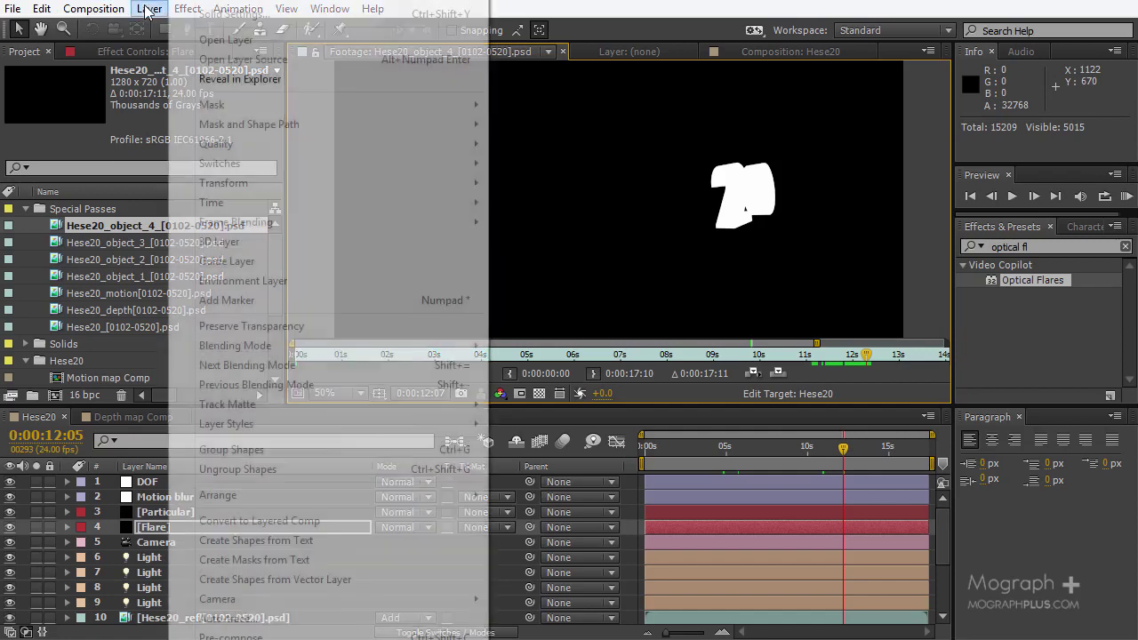
click(127, 103)
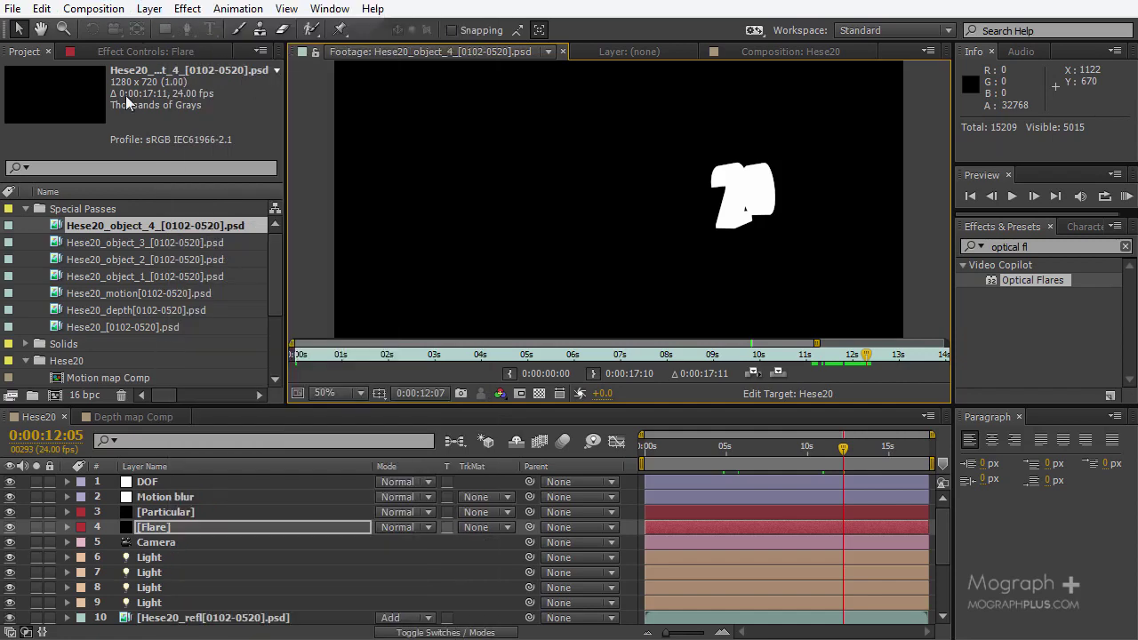
click(25, 418)
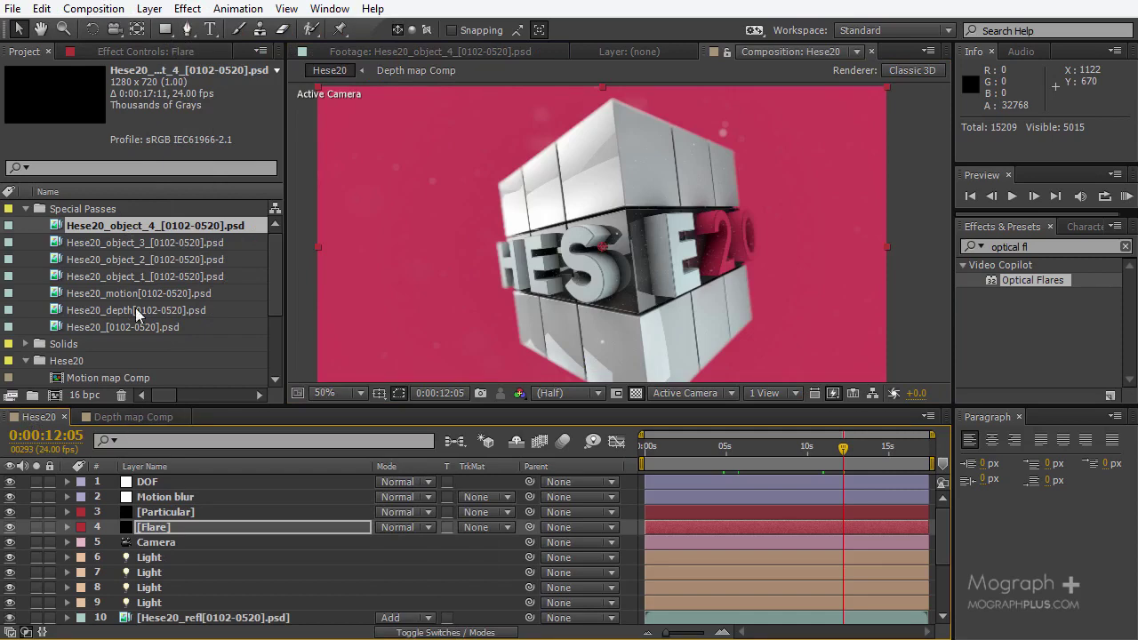
- Add an adjustment layer below Flare and rename it CC FOR 20
click(150, 9)
mouse_move(266, 3)
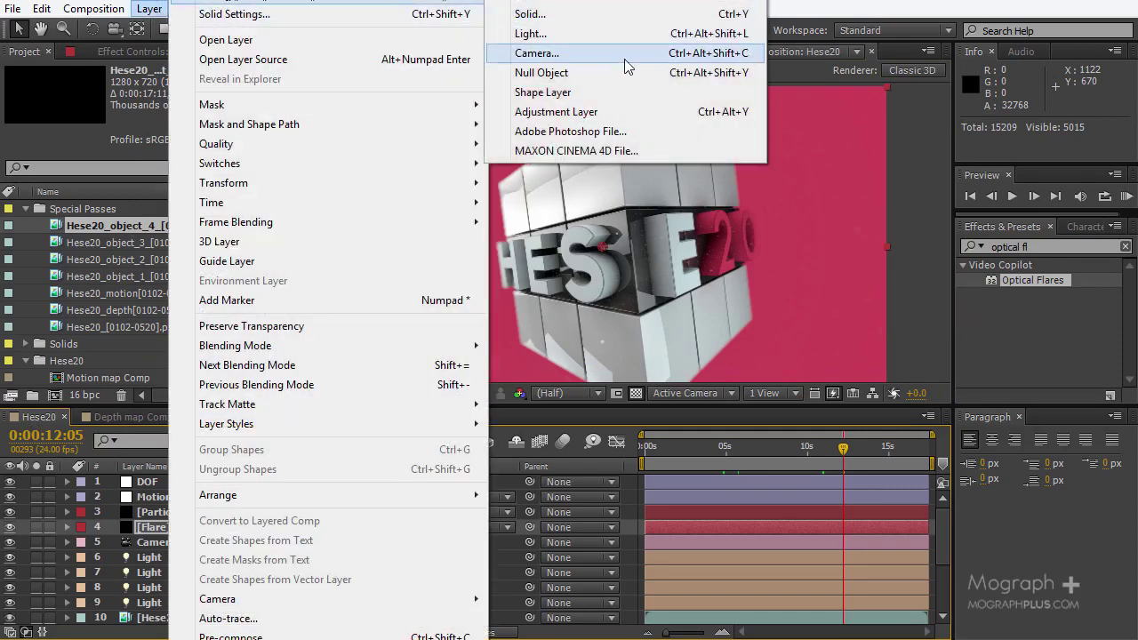
click(622, 112)
drag(183, 530, 186, 553)
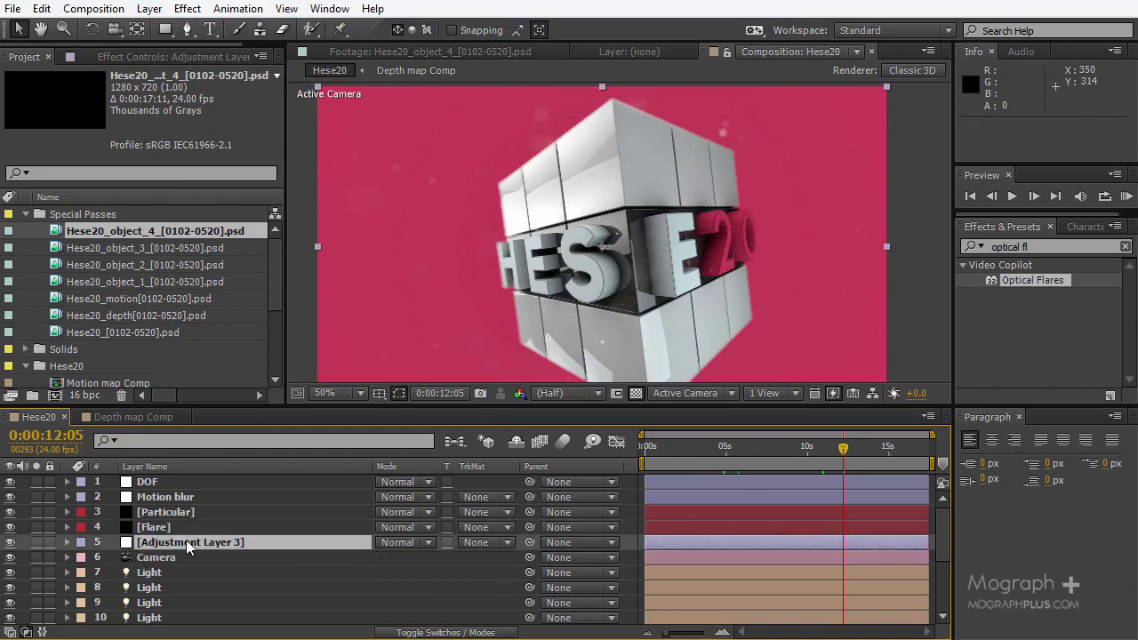
key(Return)
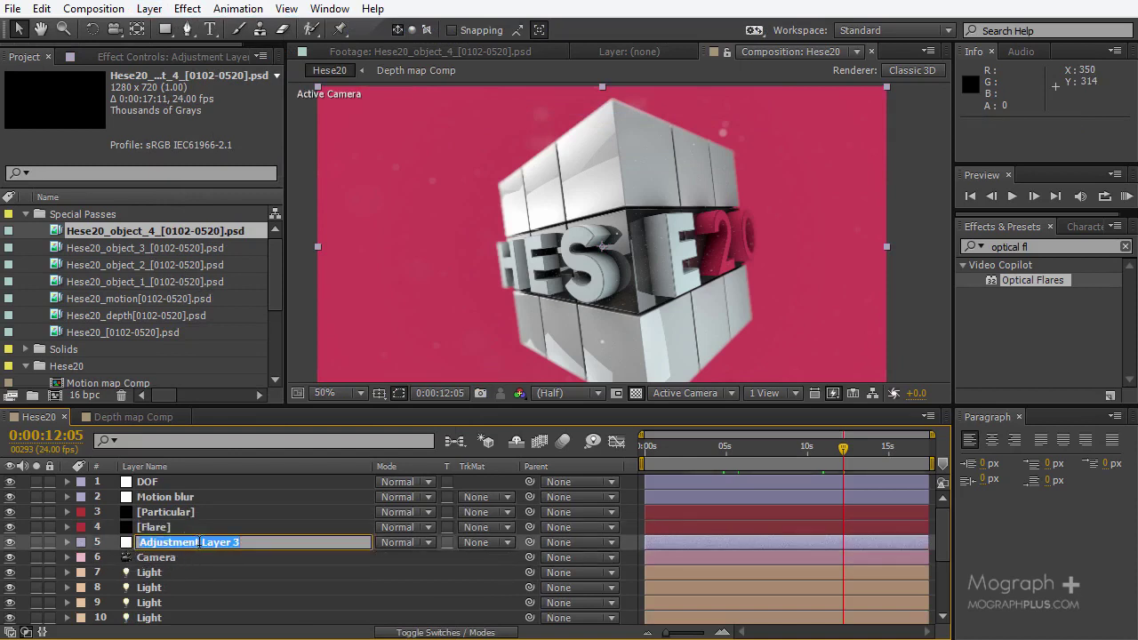
text(CC FOR 20)
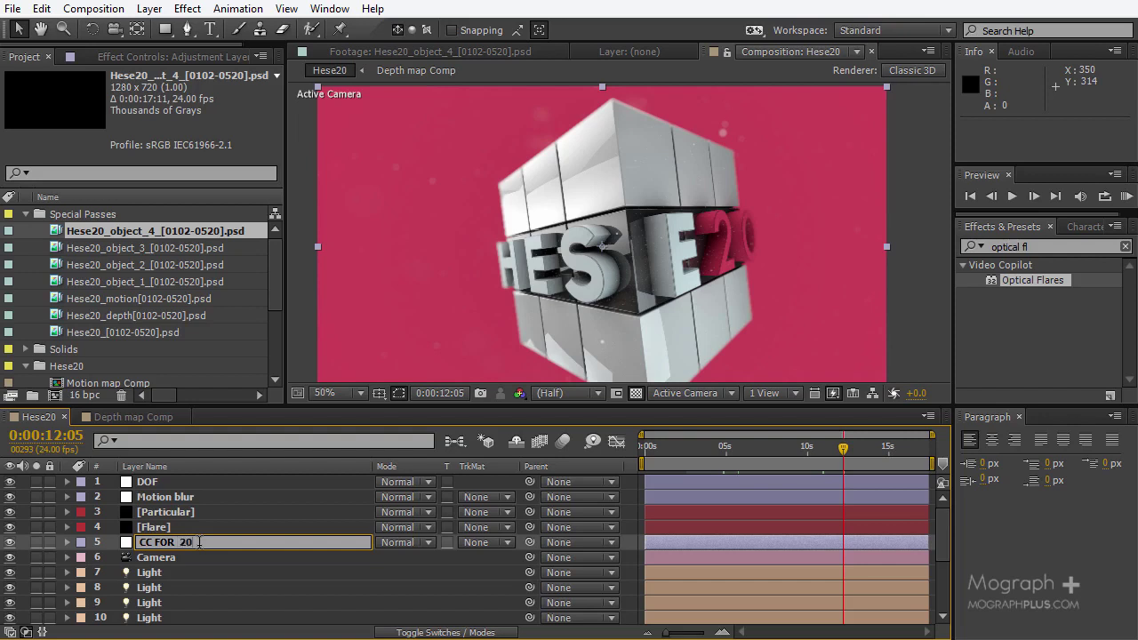
key(Return)
- Apply Hue/Saturation to CC FOR 20 and raise Master Saturation to 52
click(1031, 245)
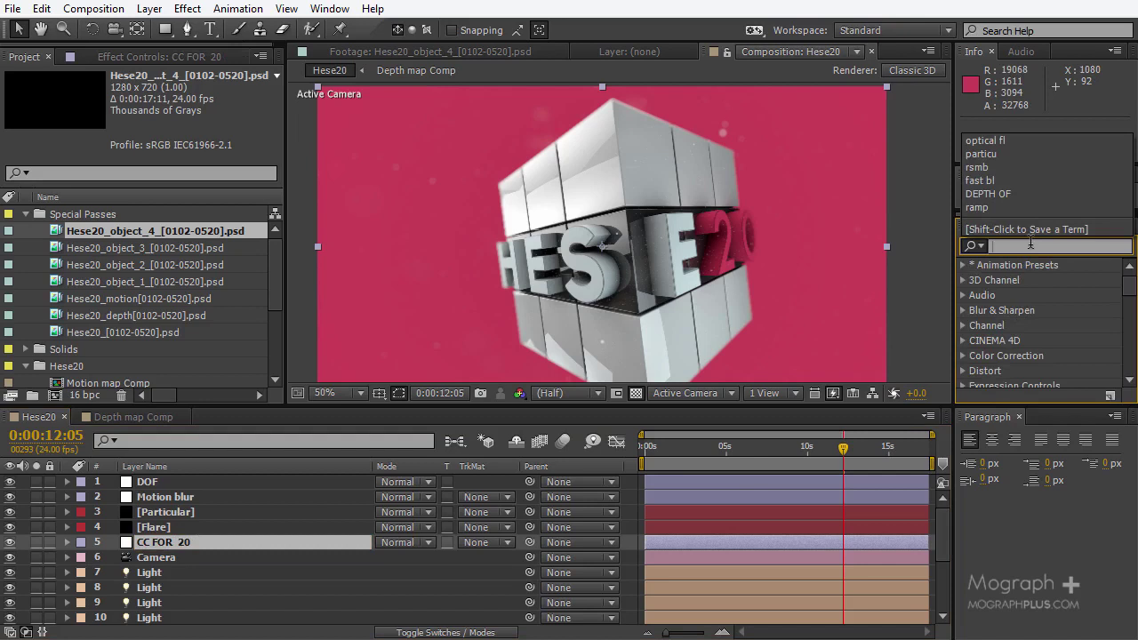
text(SAT)
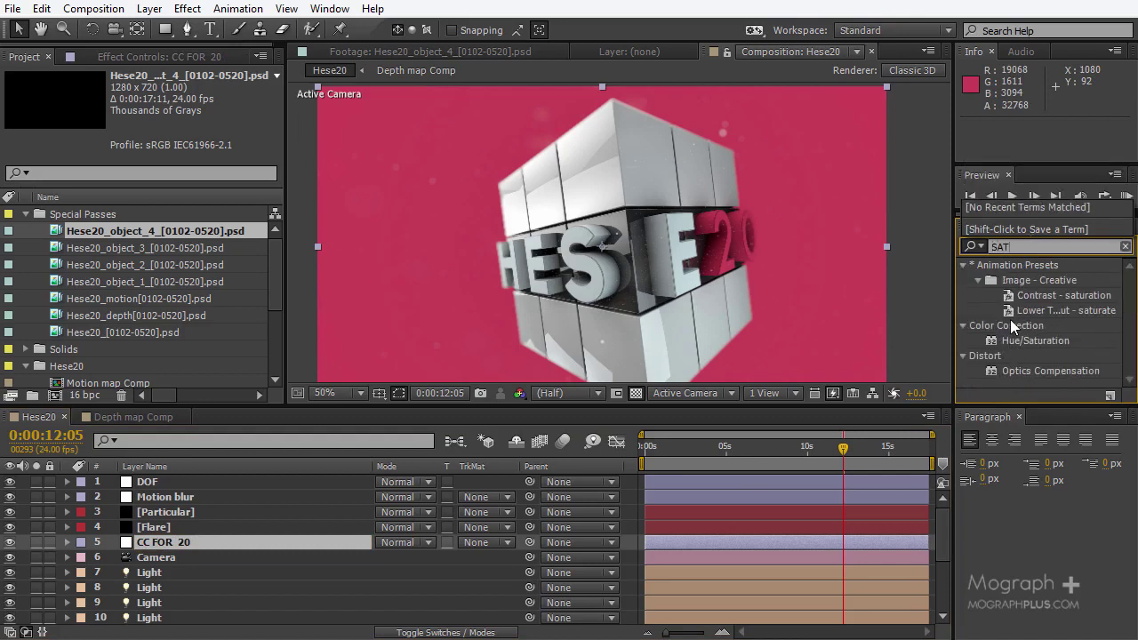
text(U)
double_click(1011, 343)
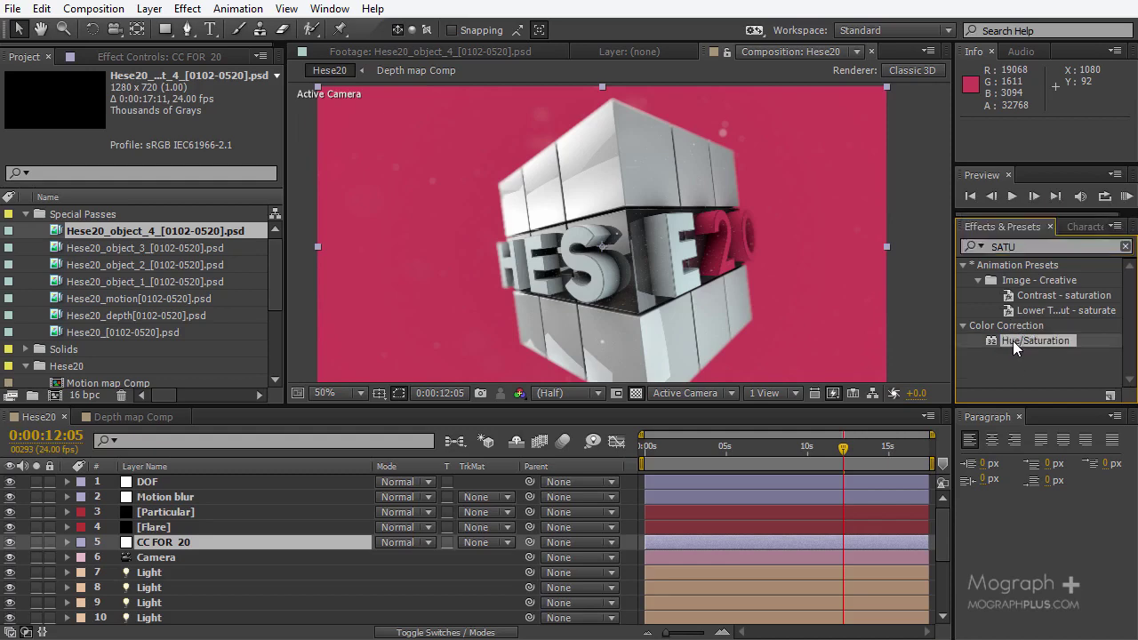
key(Caps_Lock)
key(Caps_Lock)
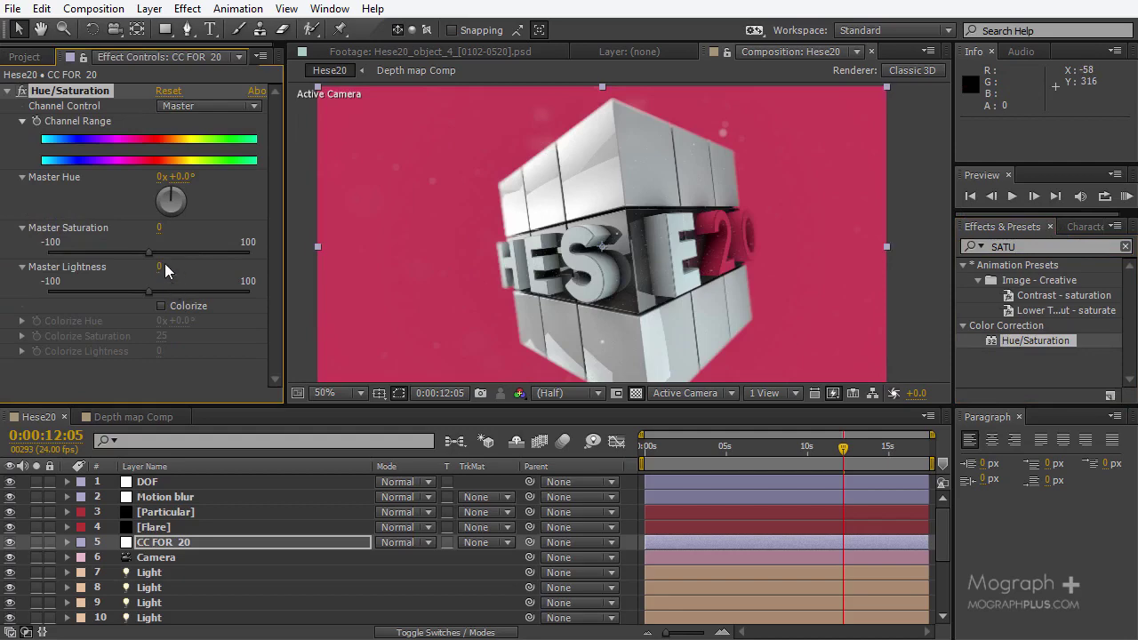
click(162, 306)
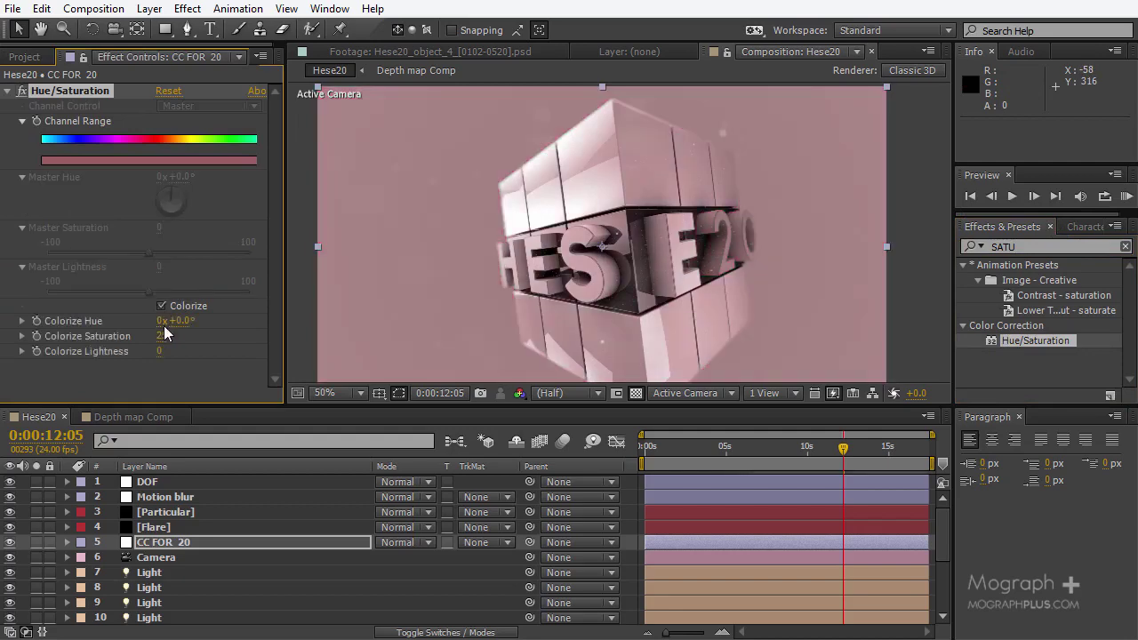
drag(204, 327, 207, 328)
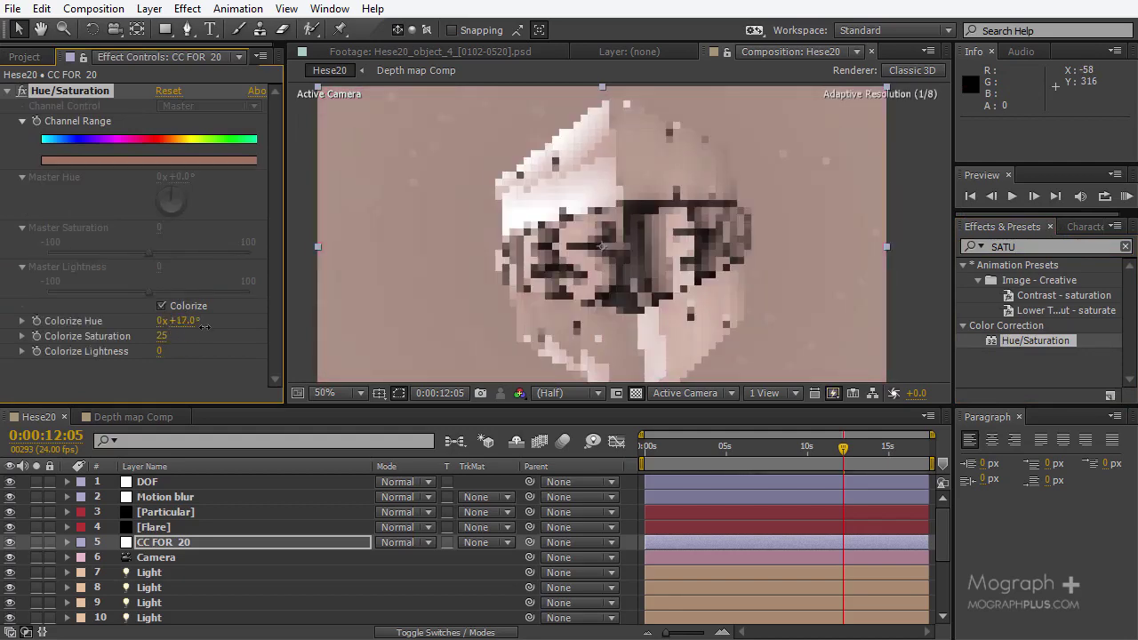
click(162, 306)
drag(152, 257, 202, 254)
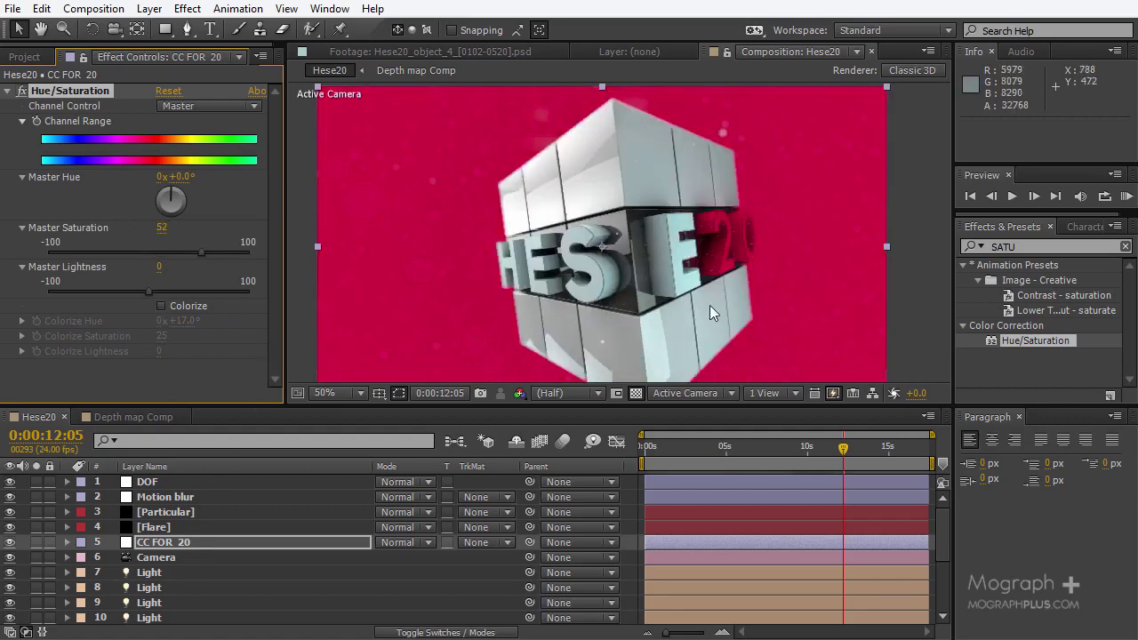
click(25, 58)
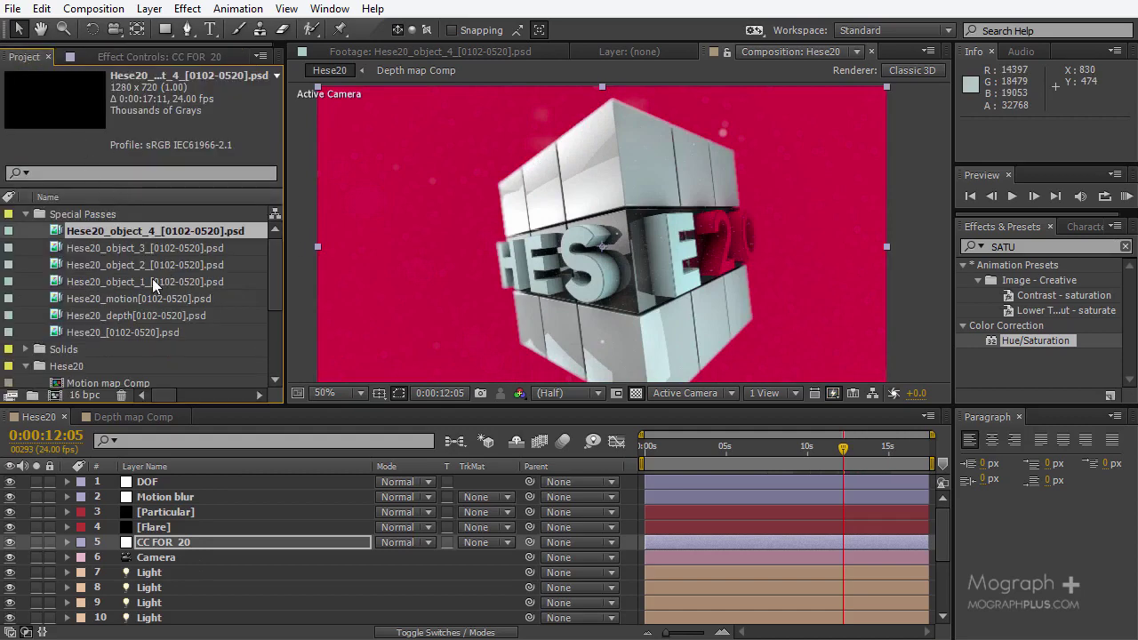
- Place Hese20_object_4 above CC FOR 20 and set CC FOR 20's track matte to Luma Matte
drag(175, 231, 202, 544)
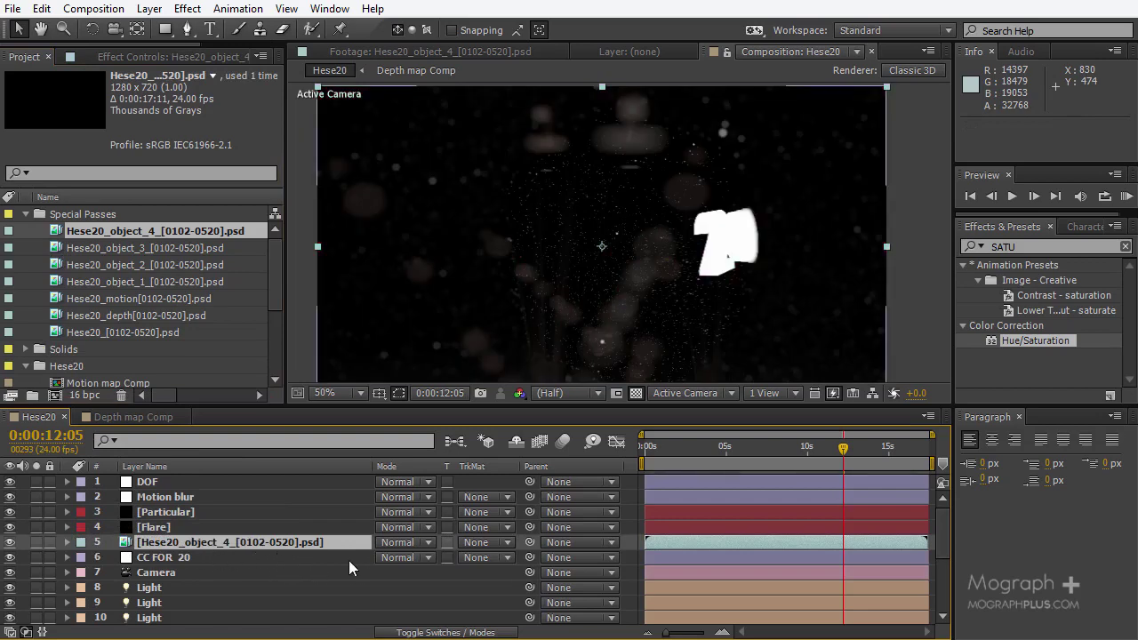
click(209, 559)
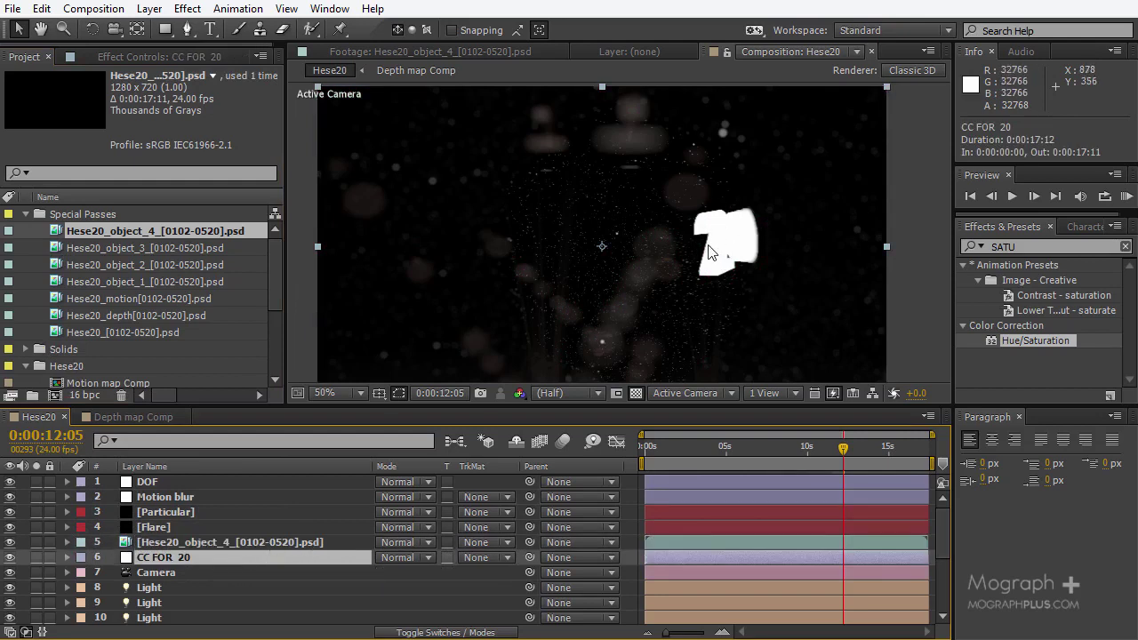
click(472, 556)
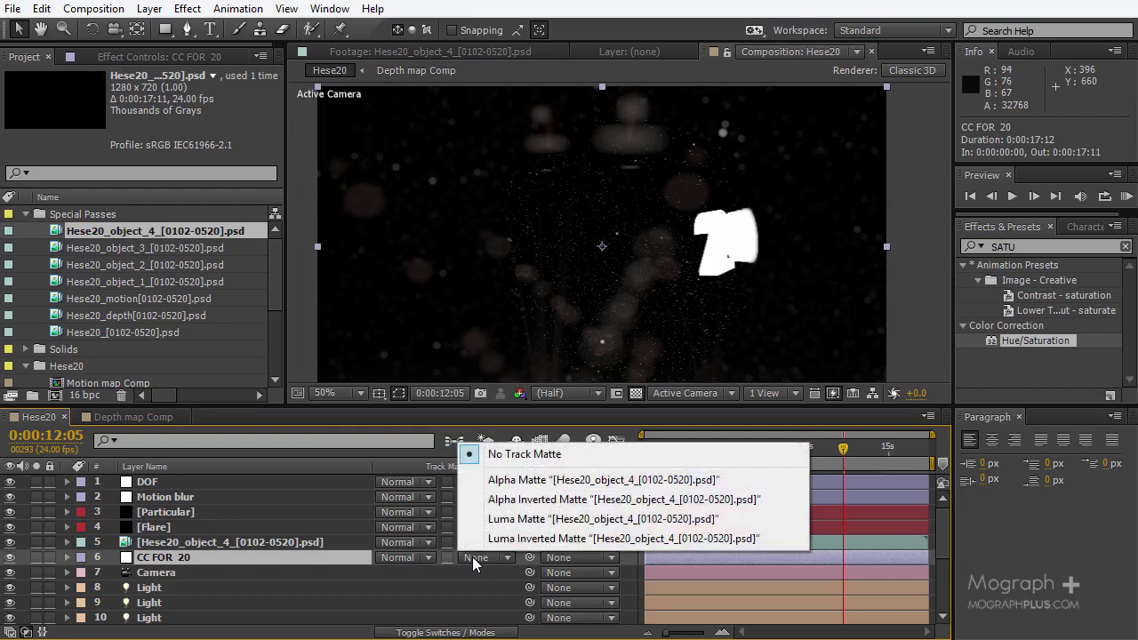
click(497, 519)
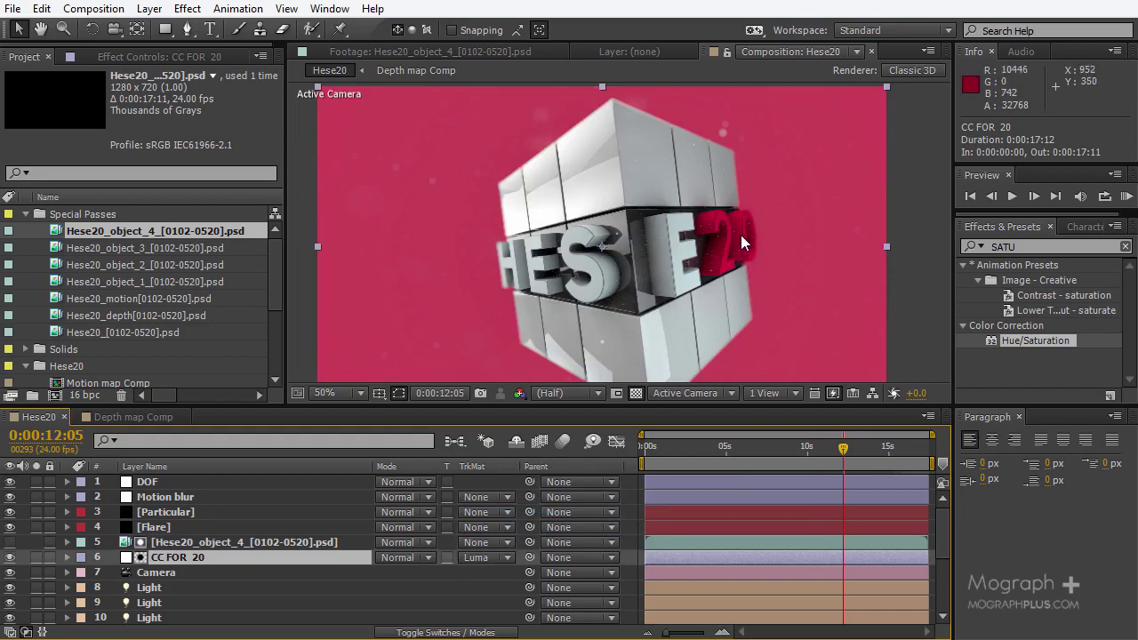
click(178, 541)
click(152, 557)
- Rotate CC FOR 20's Master Hue to +198° and scrub the timeline to check the blue 20
click(156, 56)
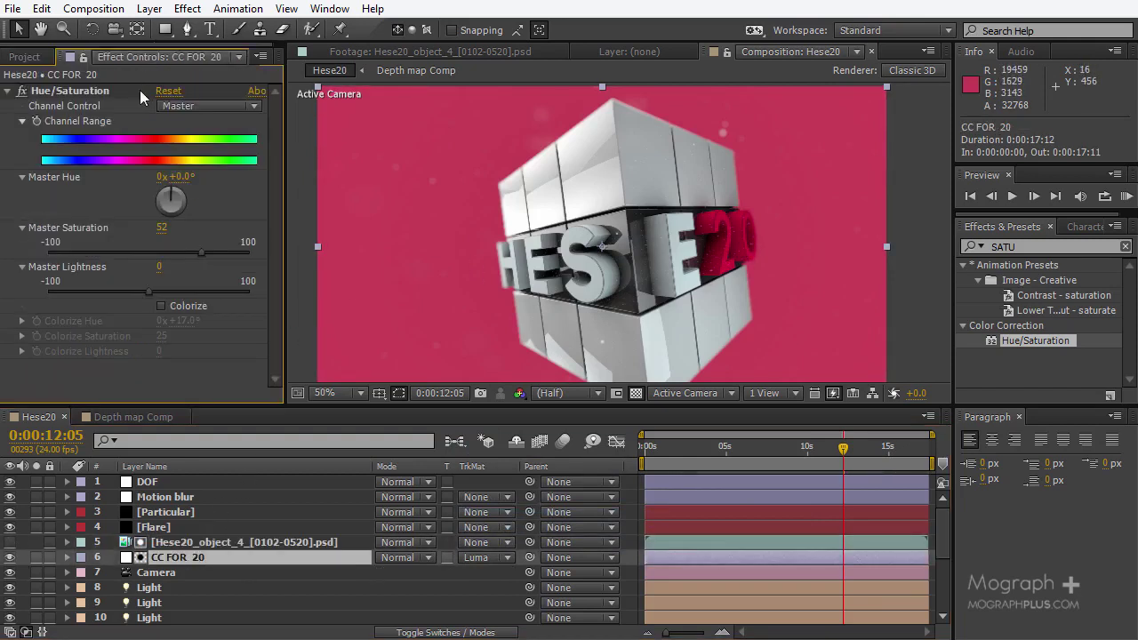
mouse_move(174, 199)
mouse_down()
mouse_move(185, 213)
mouse_move(169, 194)
mouse_move(163, 209)
mouse_up()
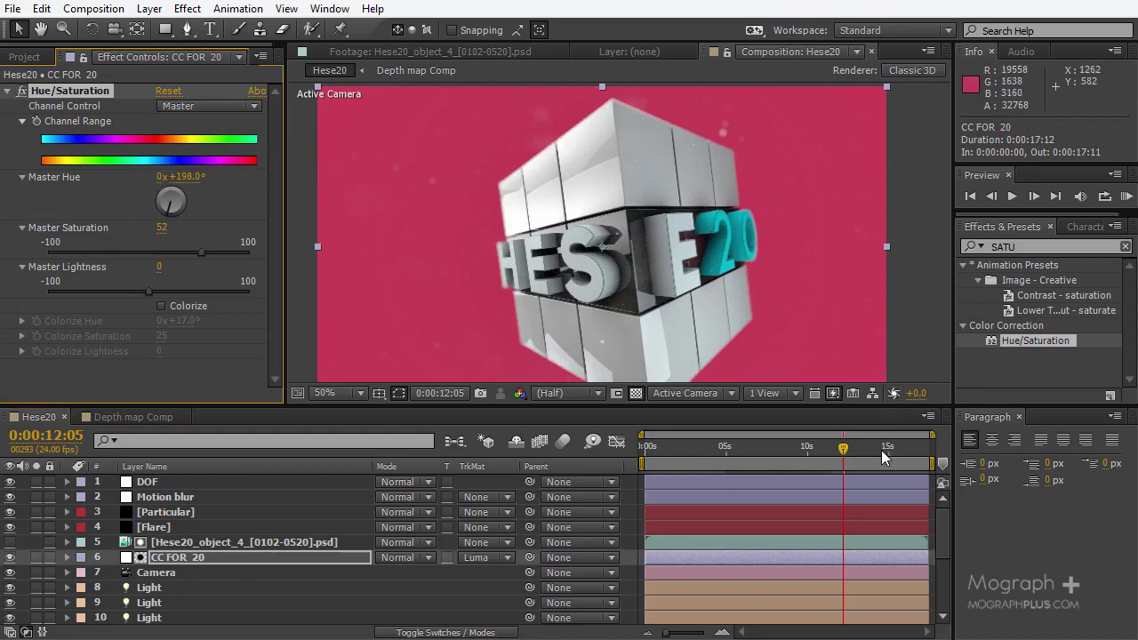
drag(882, 451, 874, 452)
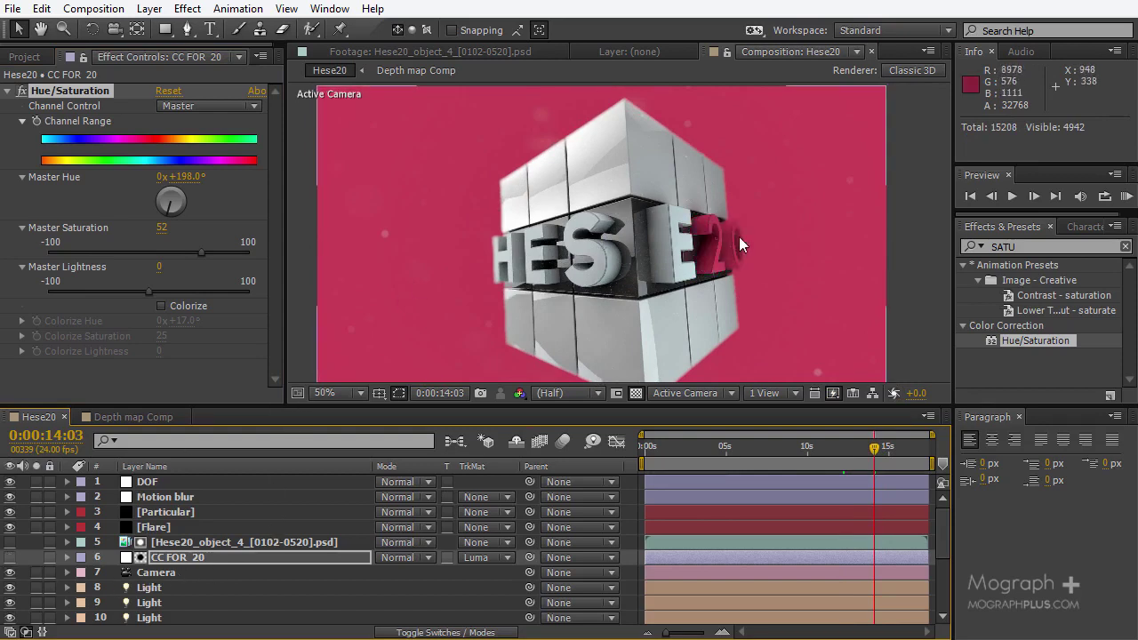
click(856, 446)
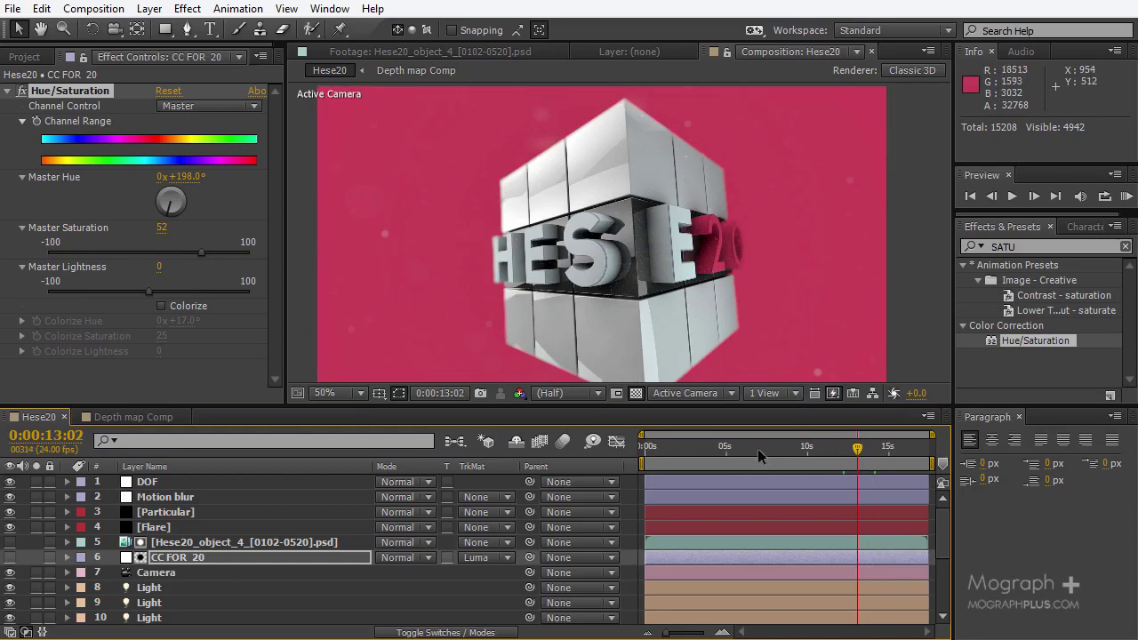
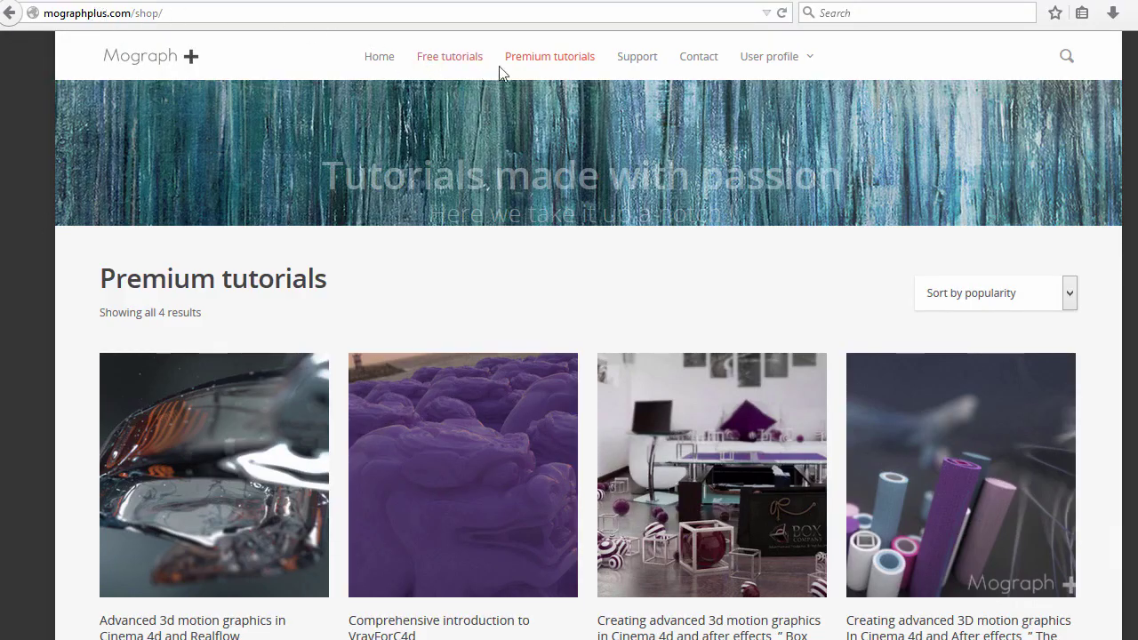
- Open the $38.00 'Advanced 3d motion graphics in Cinema 4d and Realflow' product page from Premium tutorials
scroll(436, 361, down, 3)
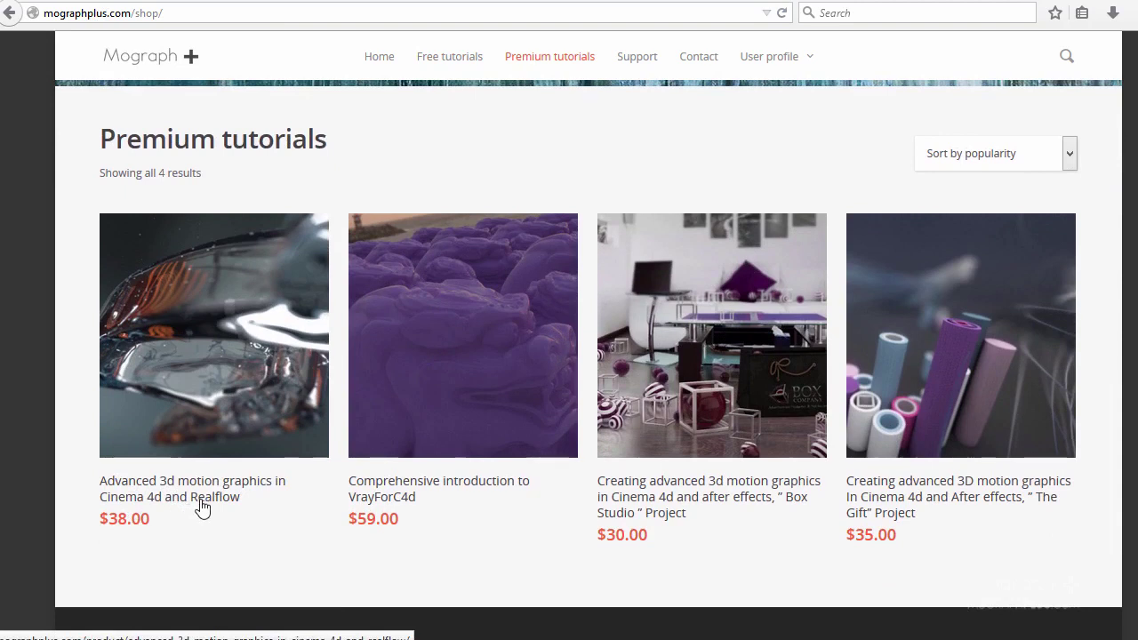
right_click(263, 267)
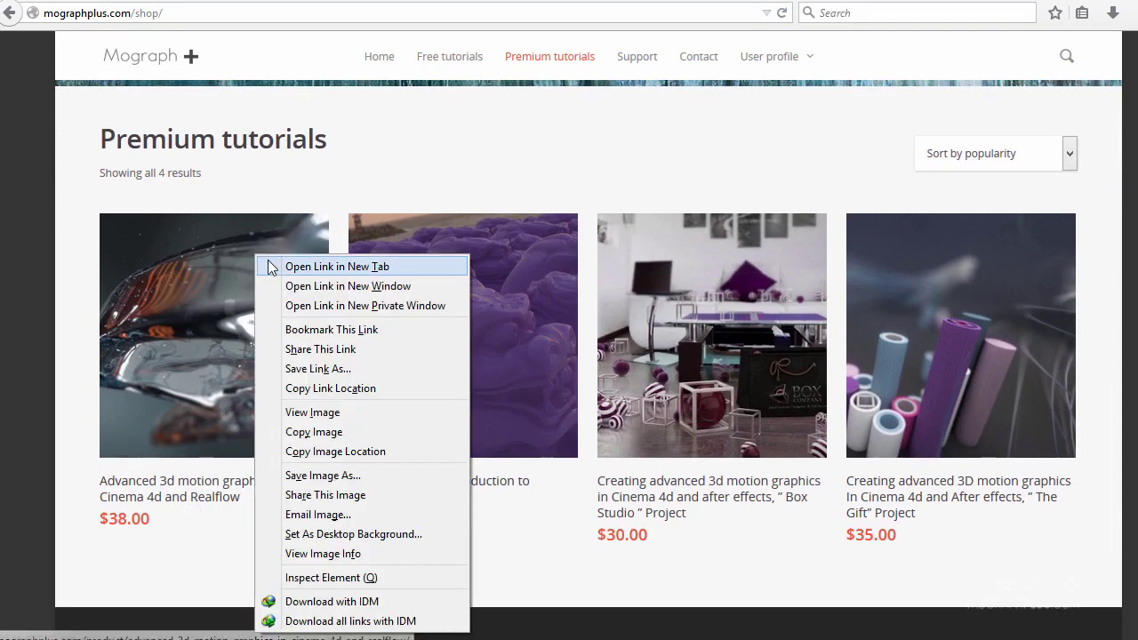
click(302, 261)
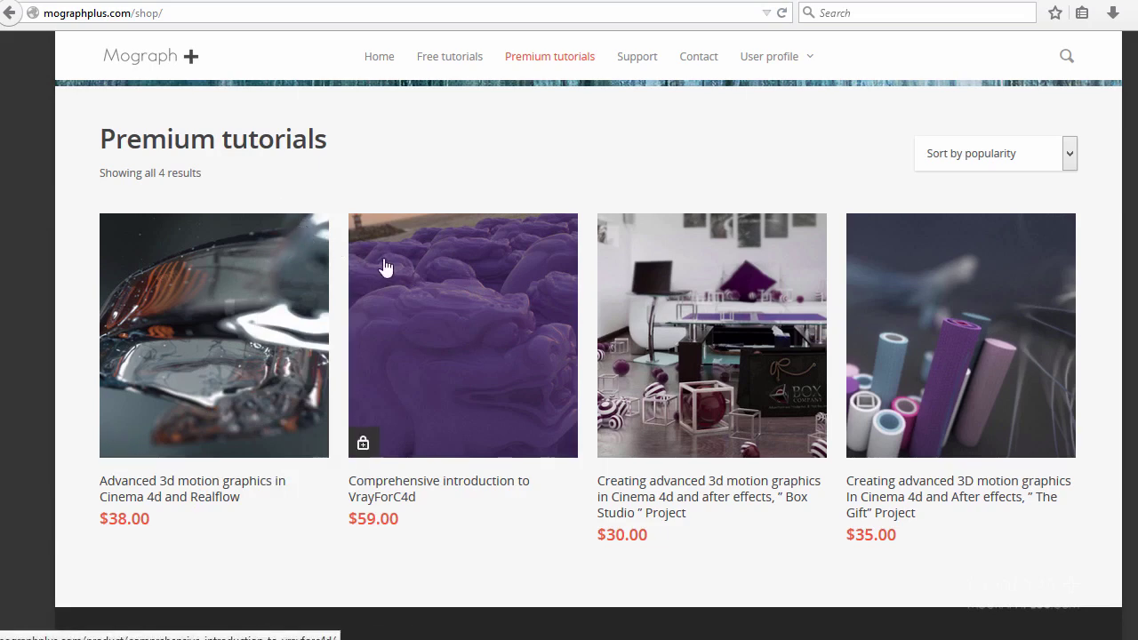
click(292, 267)
- Browse the Realflow and VrayForC4d tutorial pages, arriving at the $30.00 Box Studio page
scroll(294, 267, down, 6)
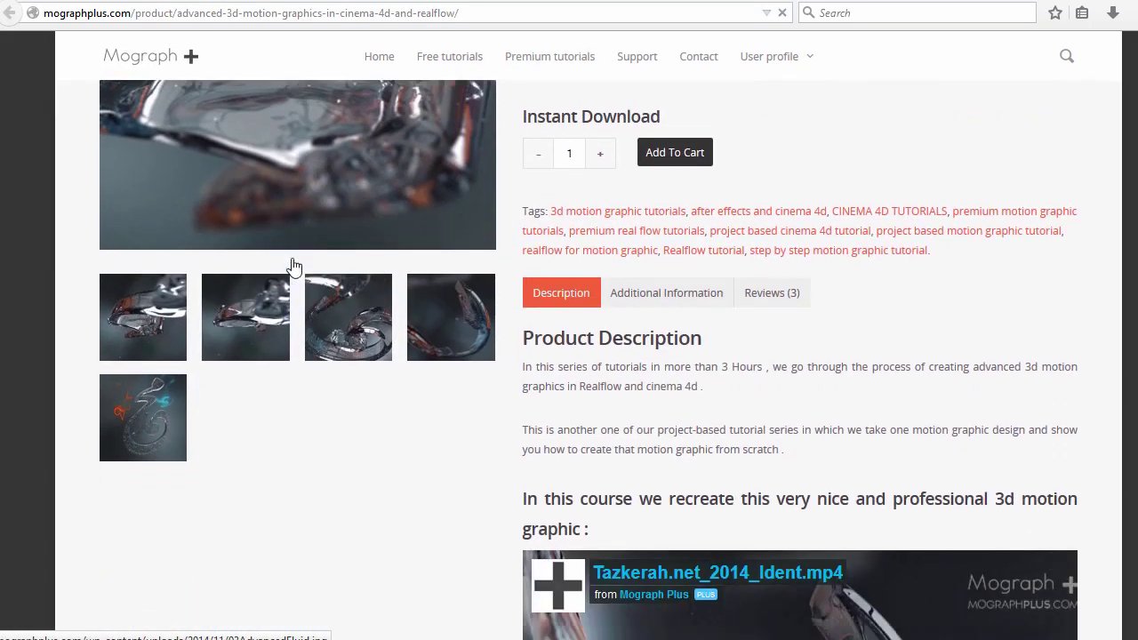
scroll(294, 267, down, 3)
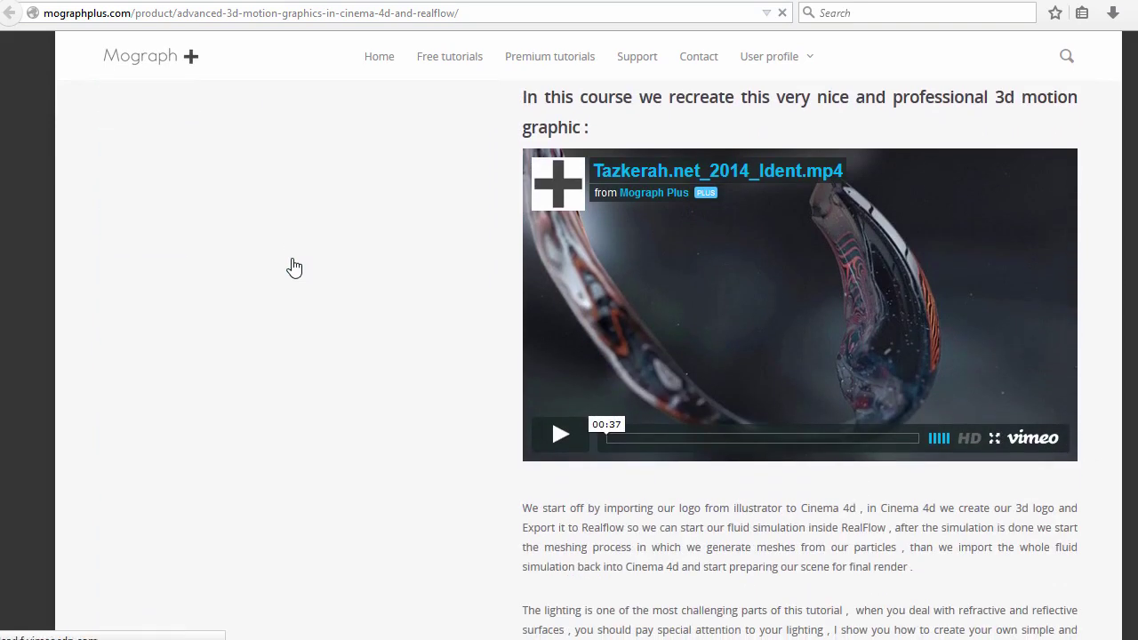
scroll(223, 352, up, 3)
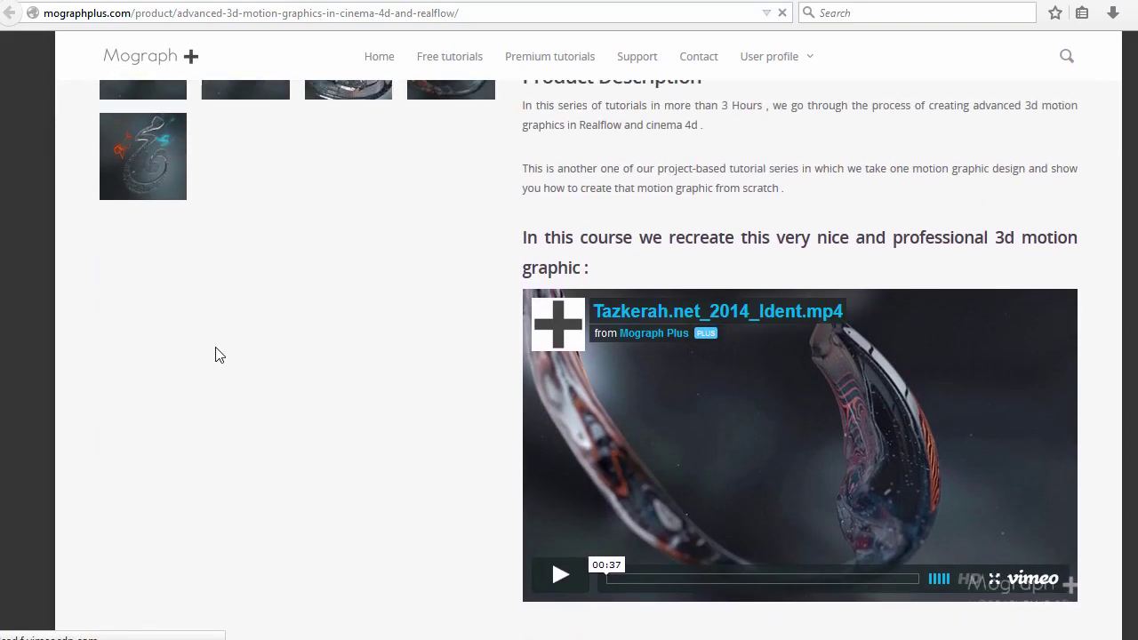
scroll(218, 356, down, 12)
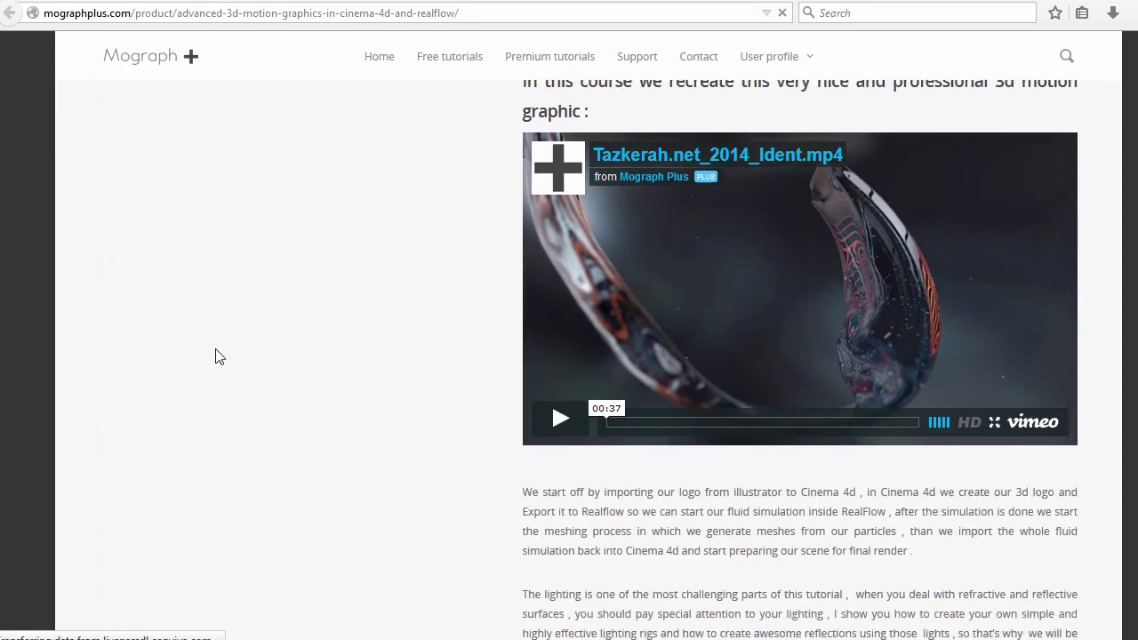
scroll(224, 433, up, 4)
scroll(224, 433, up, 17)
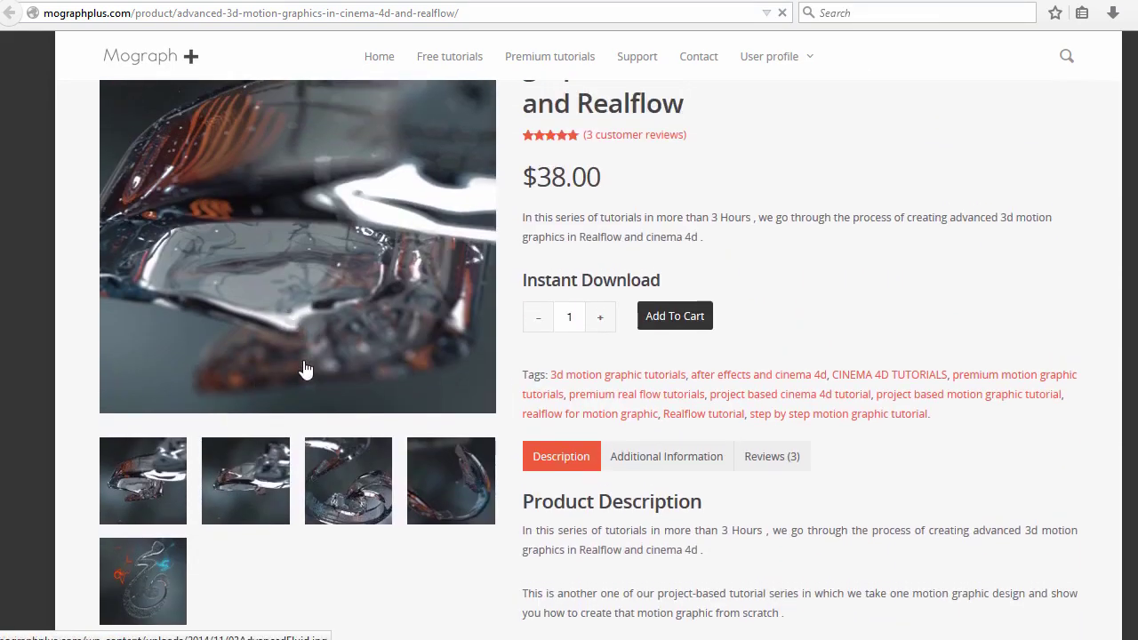
scroll(267, 358, up, 3)
scroll(265, 353, down, 3)
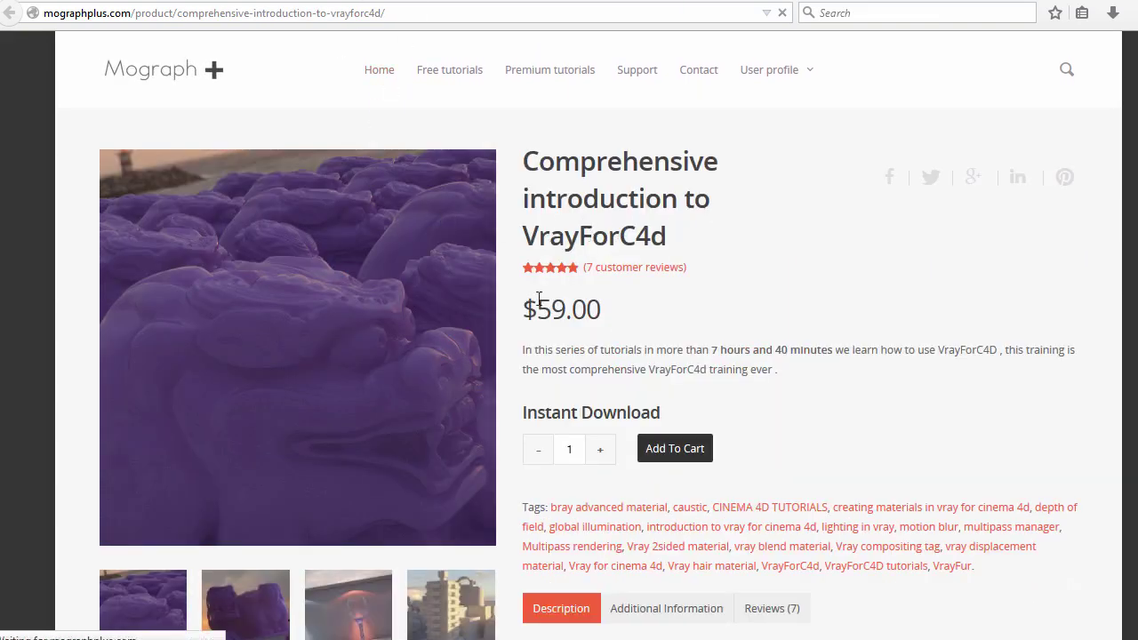
scroll(487, 322, down, 6)
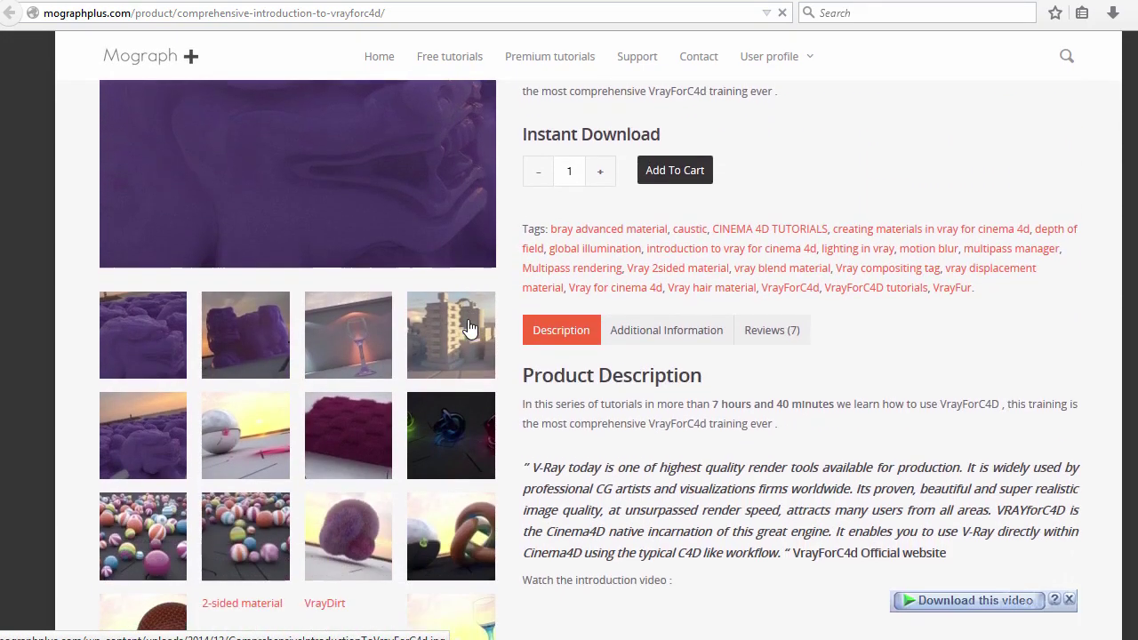
scroll(471, 329, down, 6)
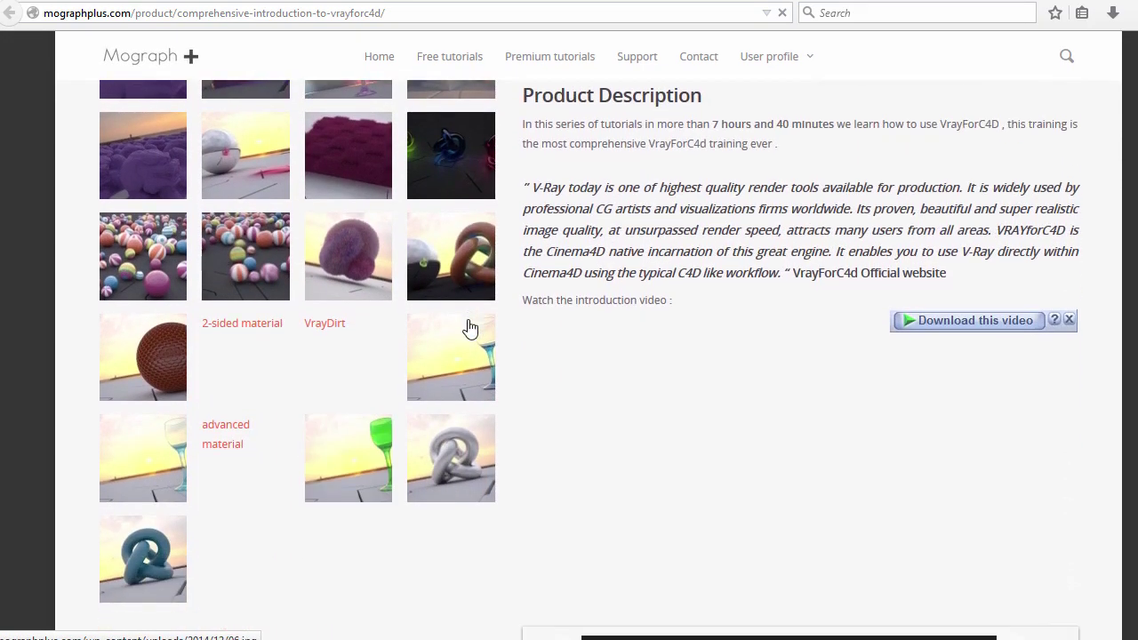
scroll(398, 364, up, 9)
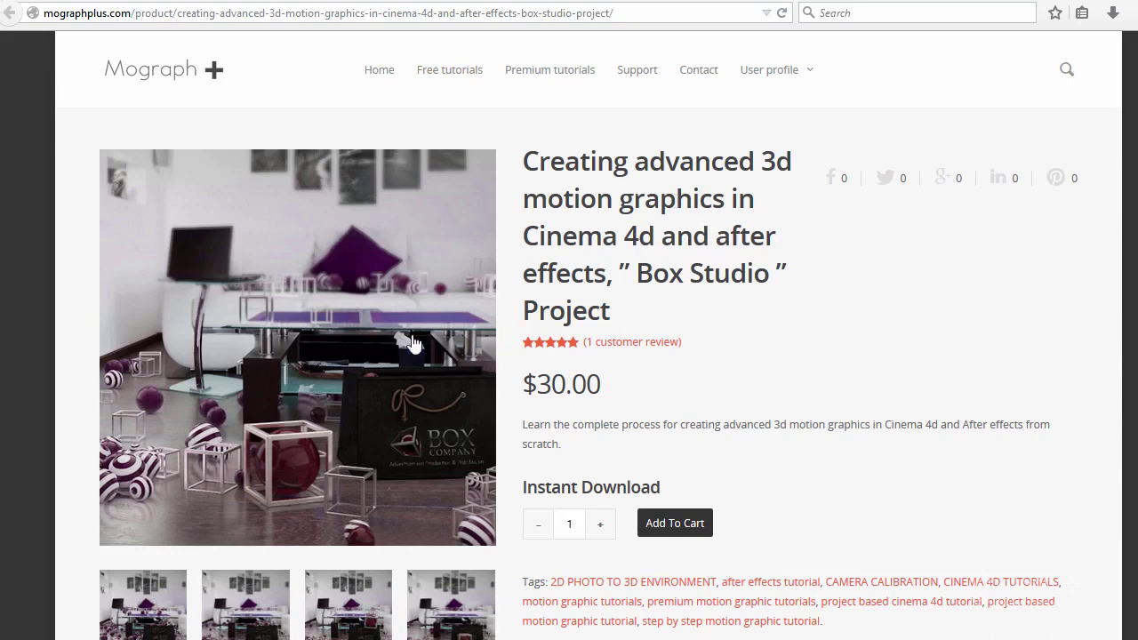
- Scroll through the Box Studio product page
scroll(483, 323, down, 3)
scroll(415, 356, up, 3)
scroll(327, 329, down, 3)
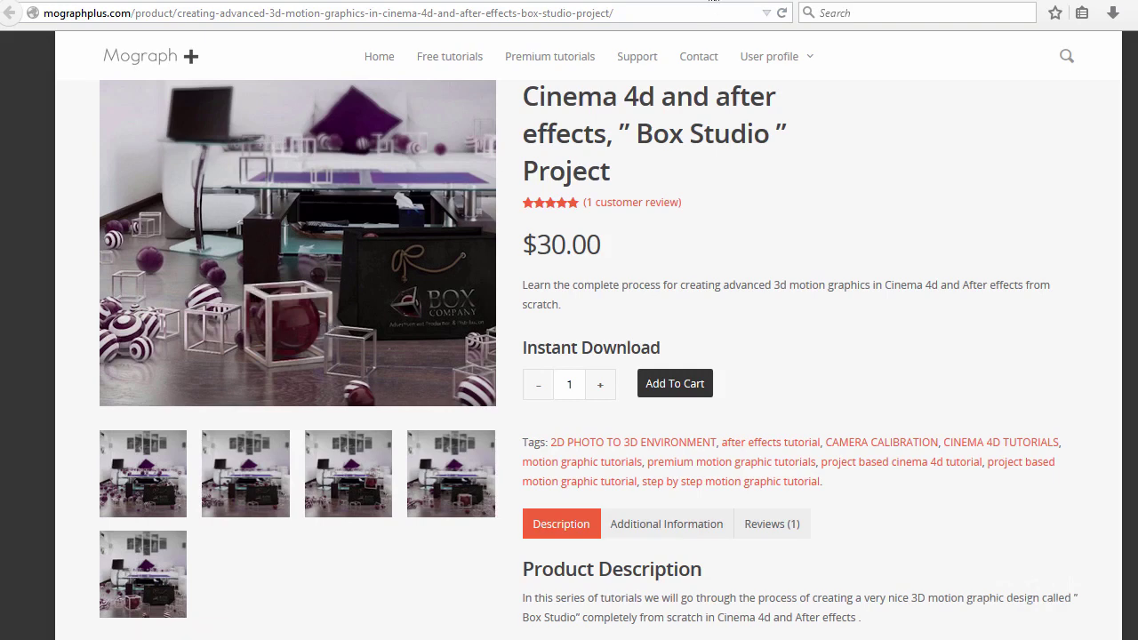
- Go back to The Gift product page ($35.00), scroll it, and return to the Hese20 composition
key(alt+Left)
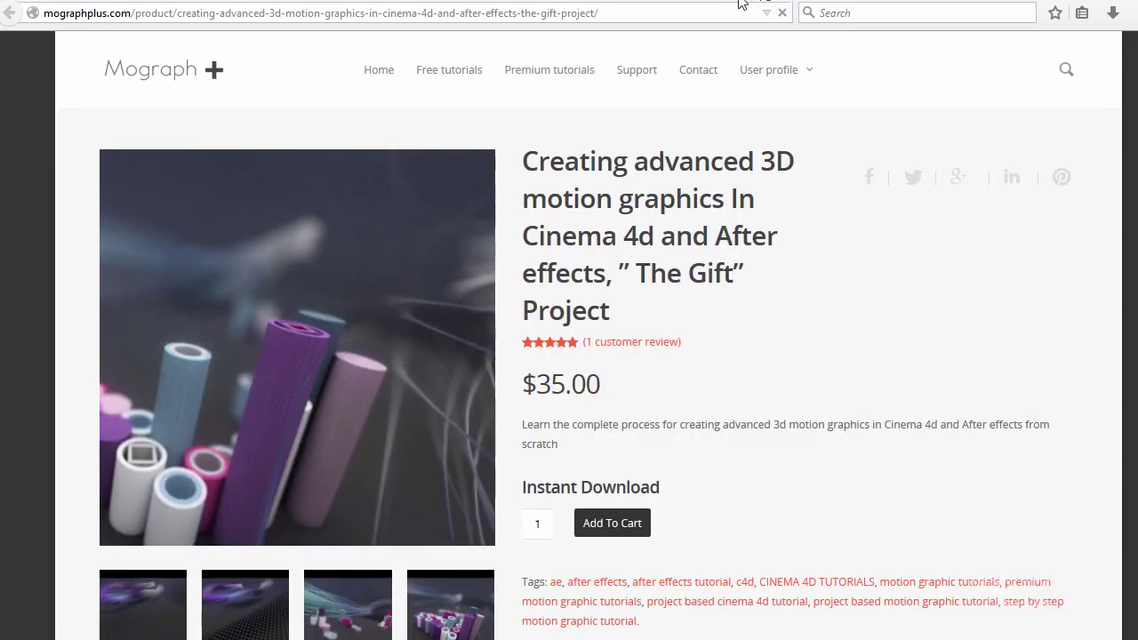
scroll(592, 243, down, 4)
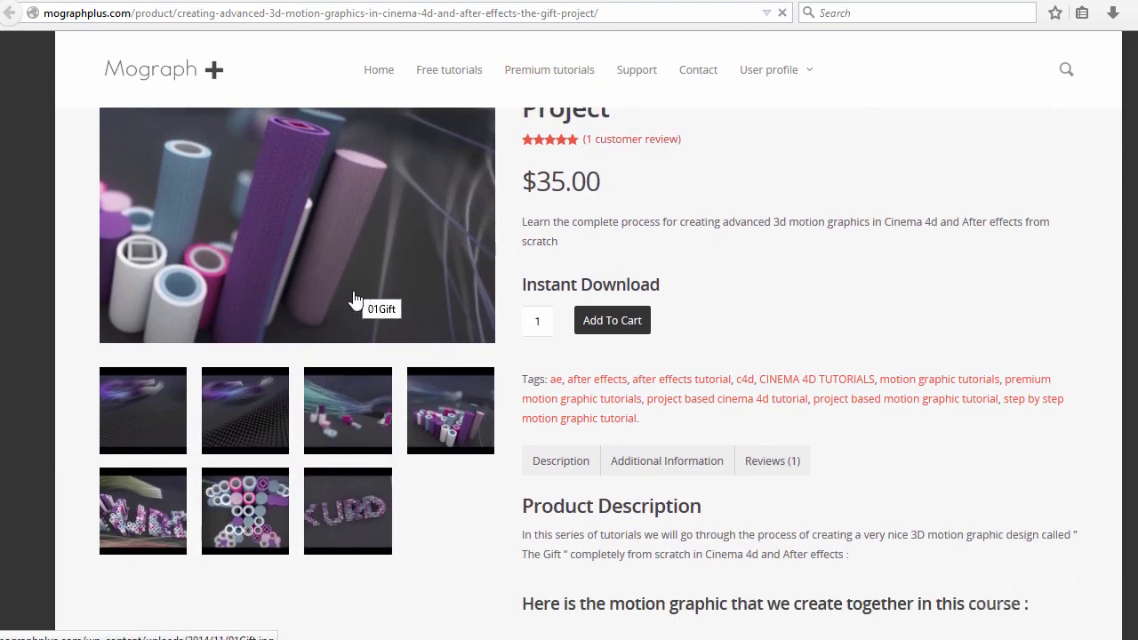
scroll(346, 296, up, 3)
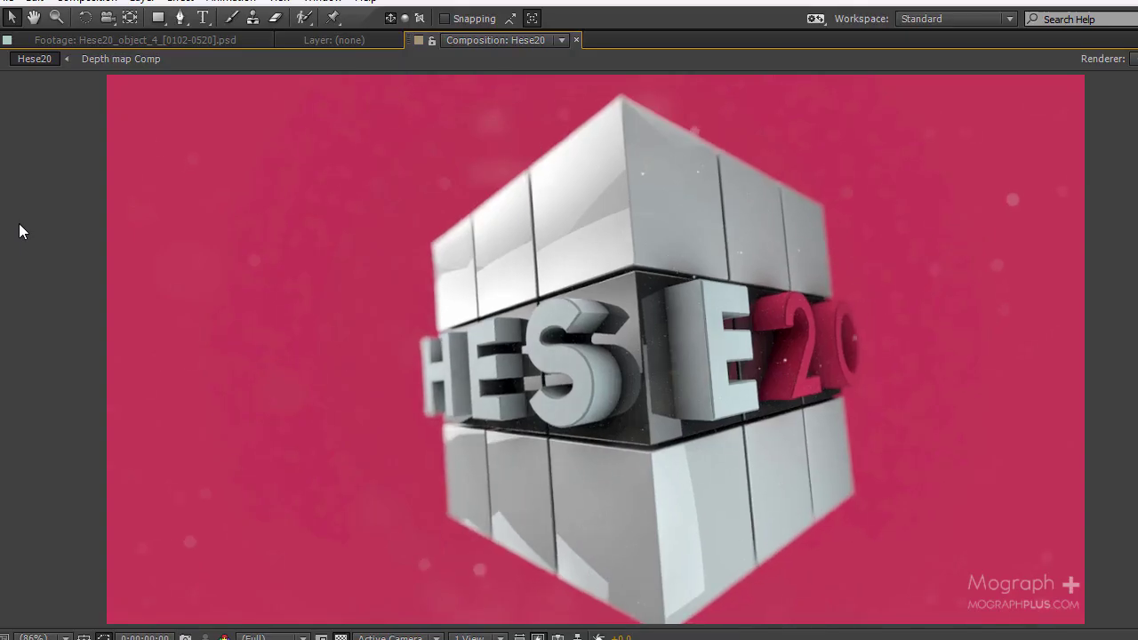